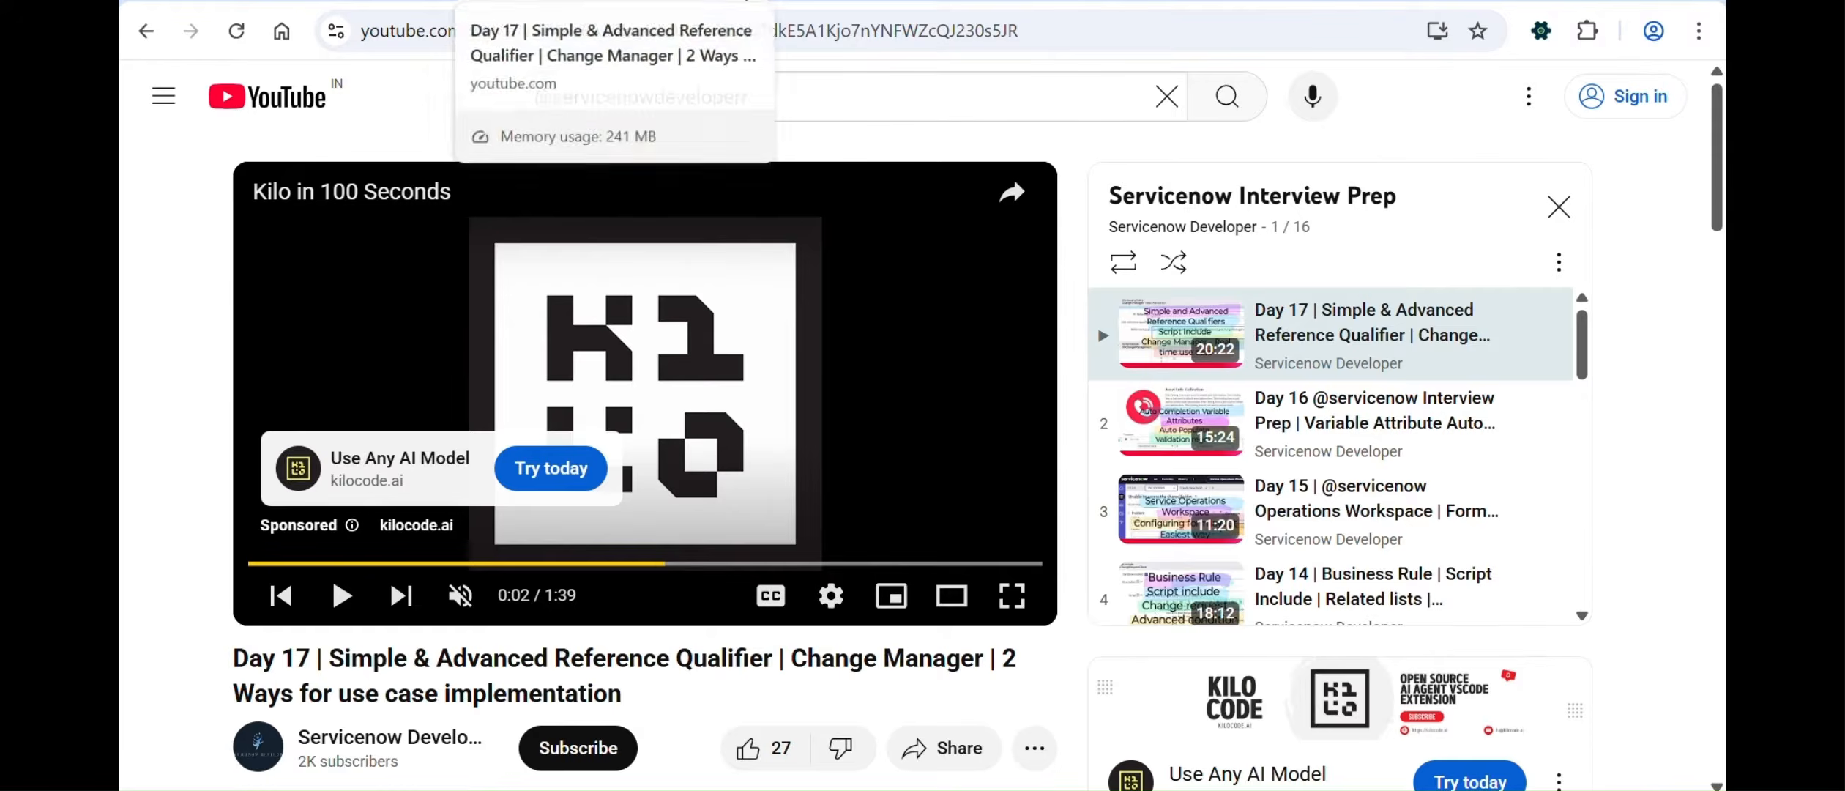
Step: View the LinkedIn post about the Inbound Integrations Masterclass and switch to the ServiceNow instance
{"action": "left_click", "coordinate": [746, 0]}
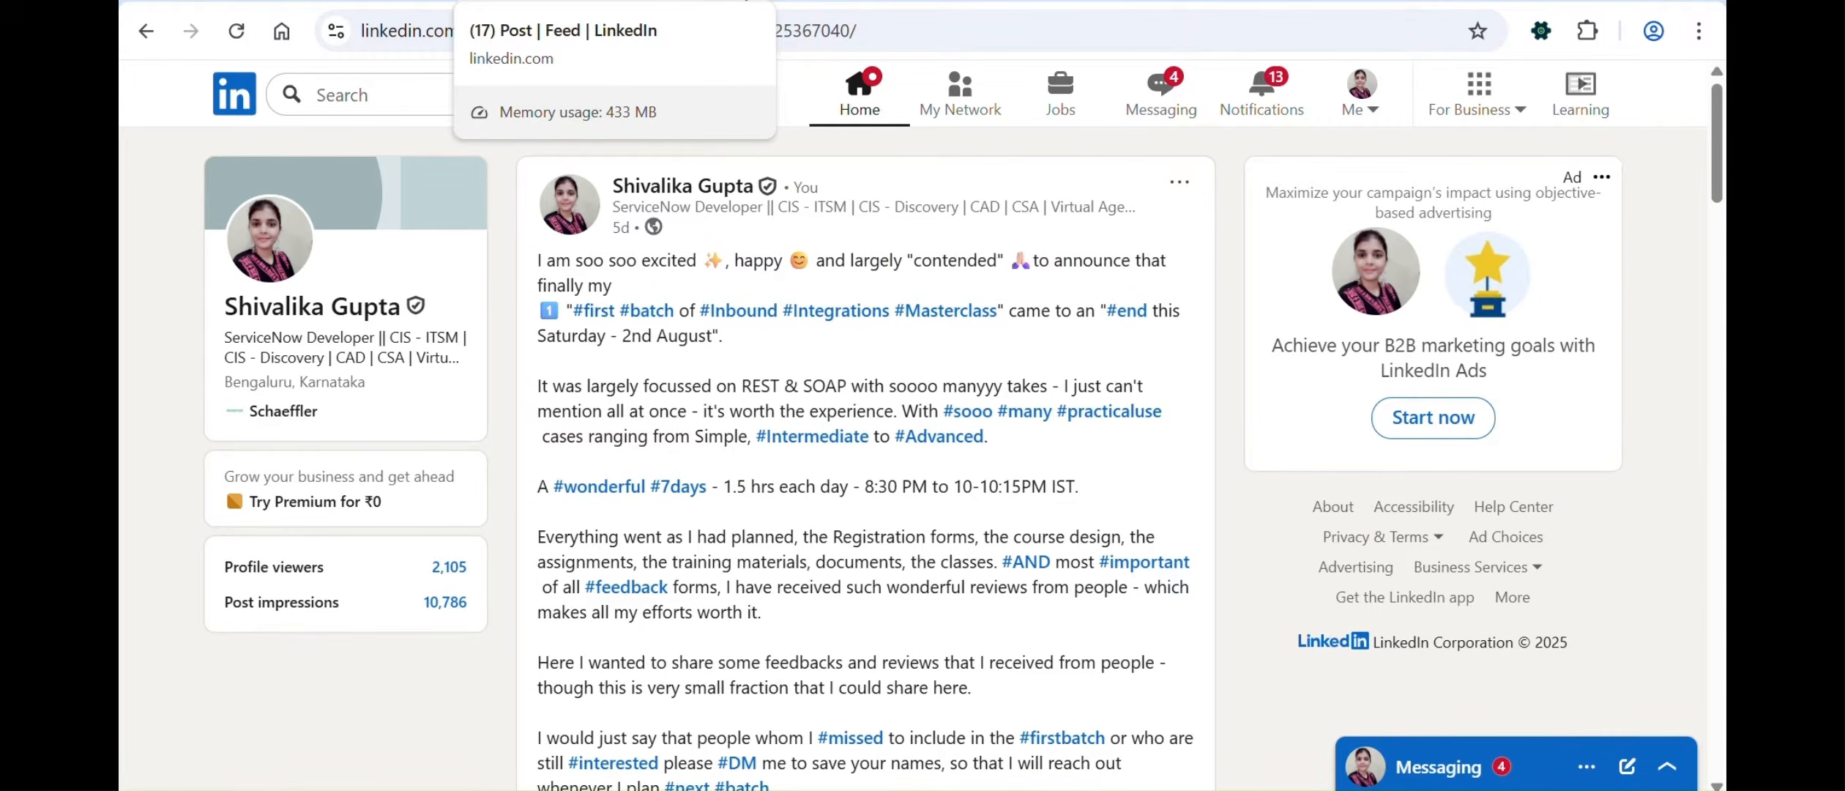
{"action": "left_click", "coordinate": [410, 0]}
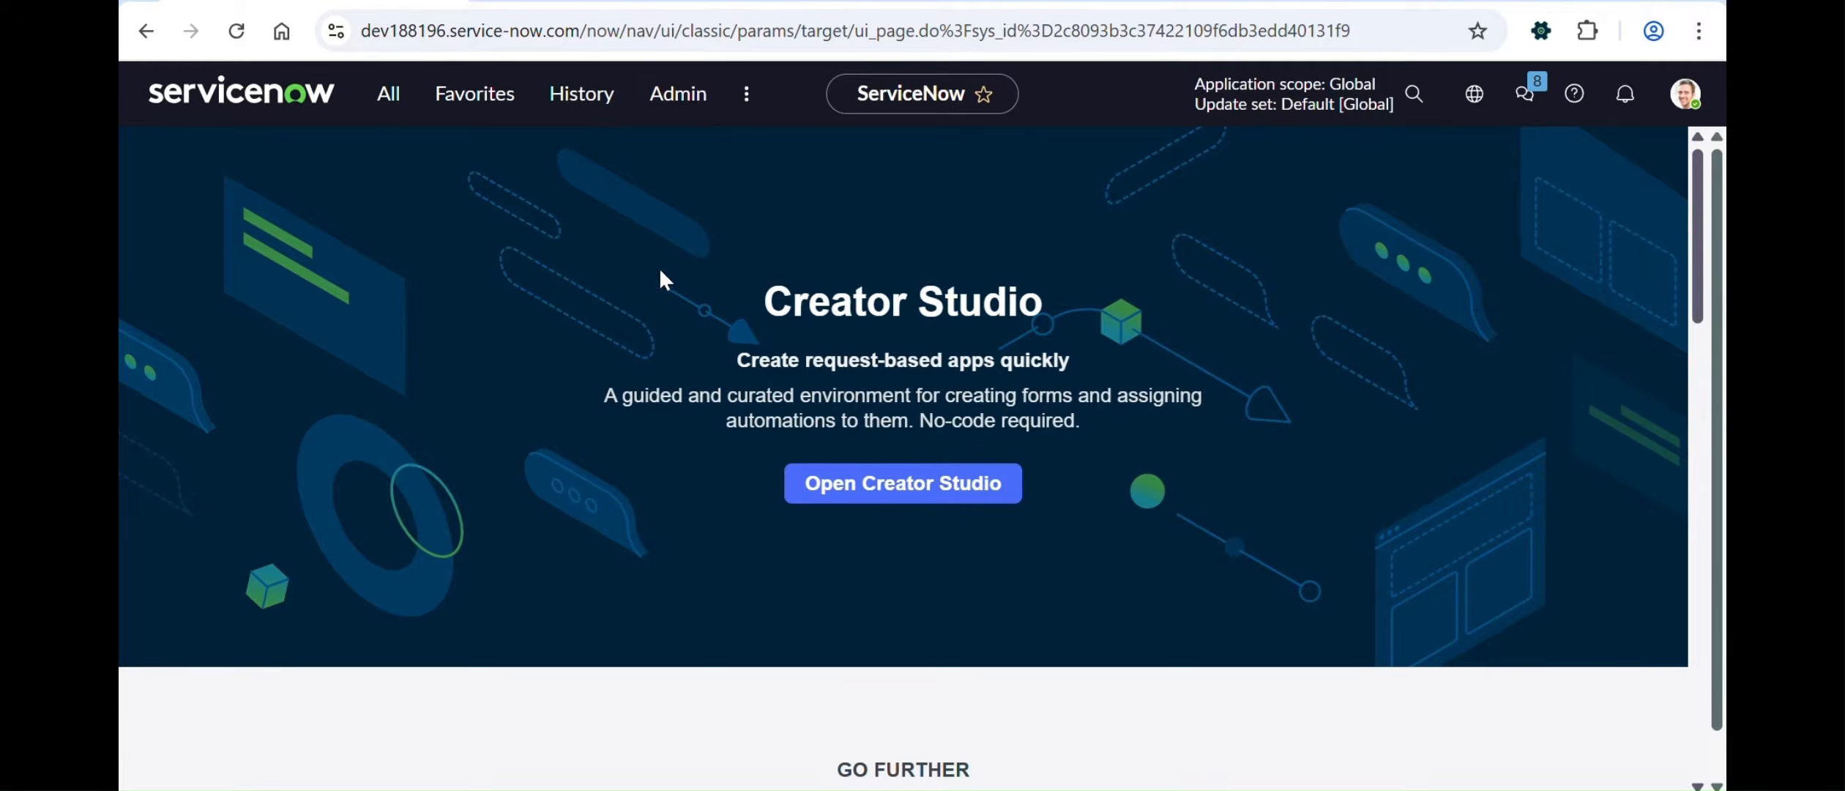
{"action": "left_click", "coordinate": [697, 1]}
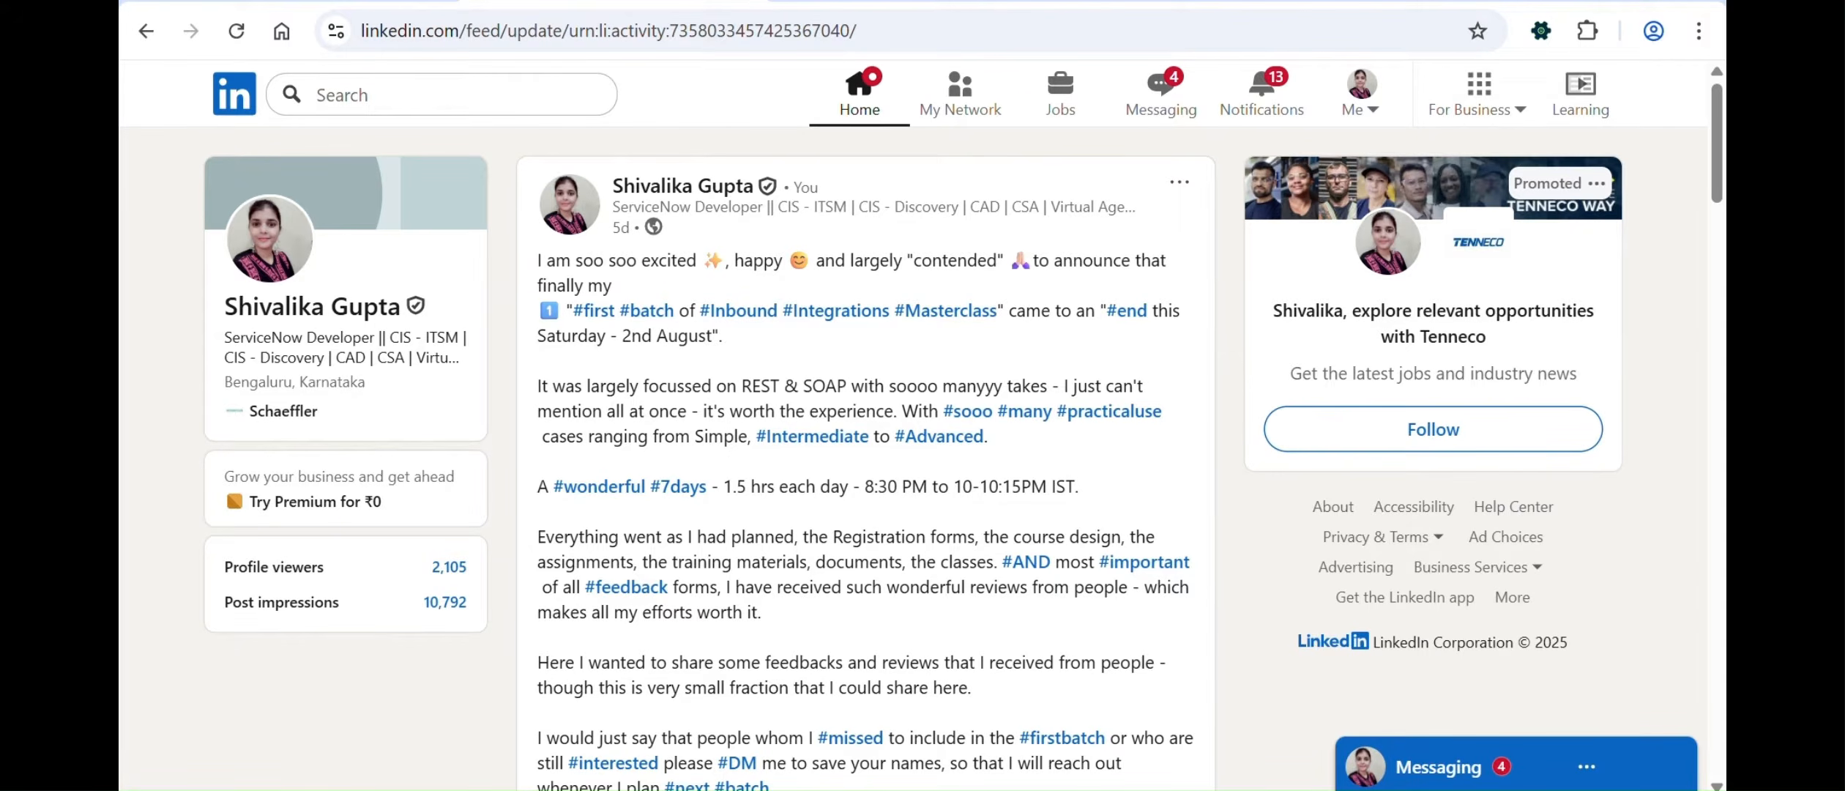
{"action": "left_click", "coordinate": [381, 1]}
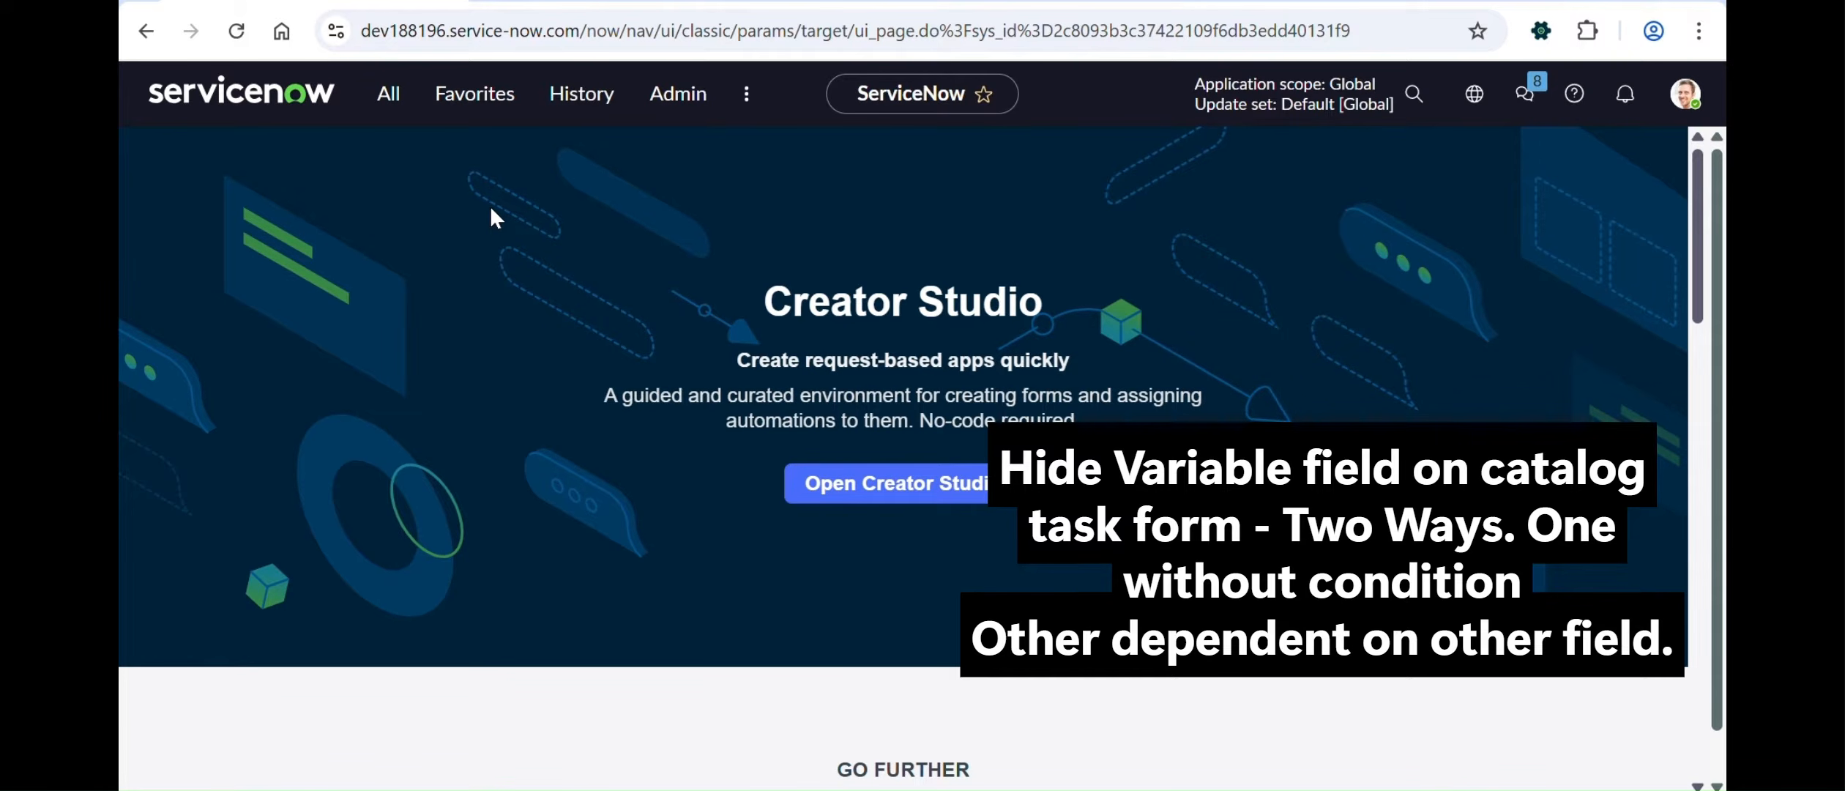
Step: Find the Maintain Items module with the filter "maintain item" and open its list of catalog items
{"action": "left_click", "coordinate": [388, 94]}
{"action": "key", "text": "BackSpace"}
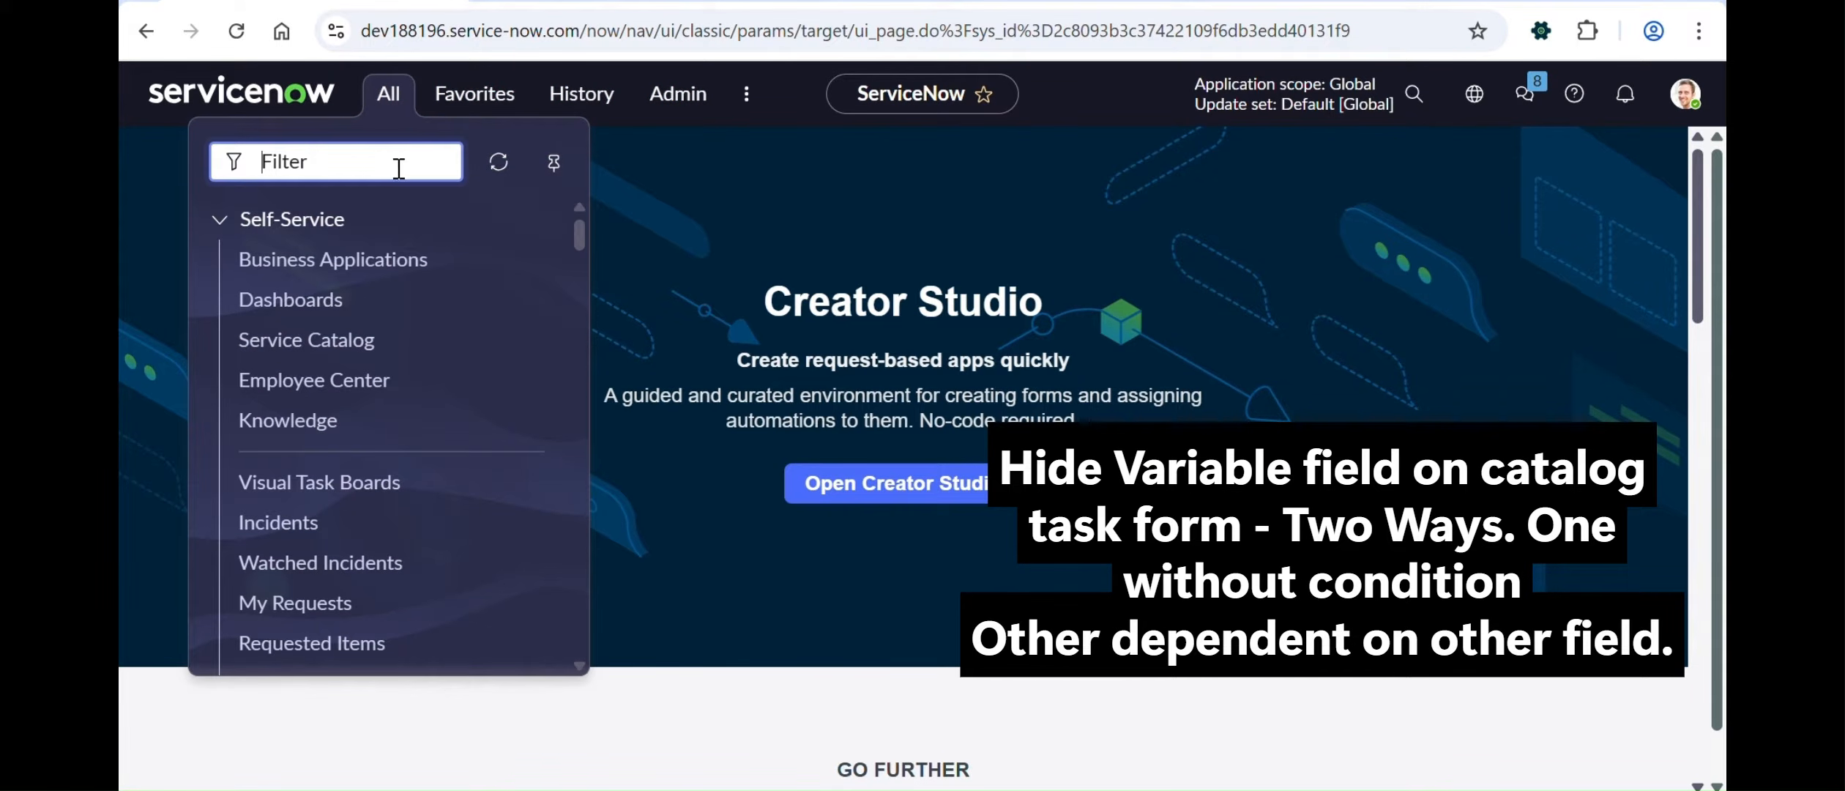
{"action": "type", "text": "maintain item"}
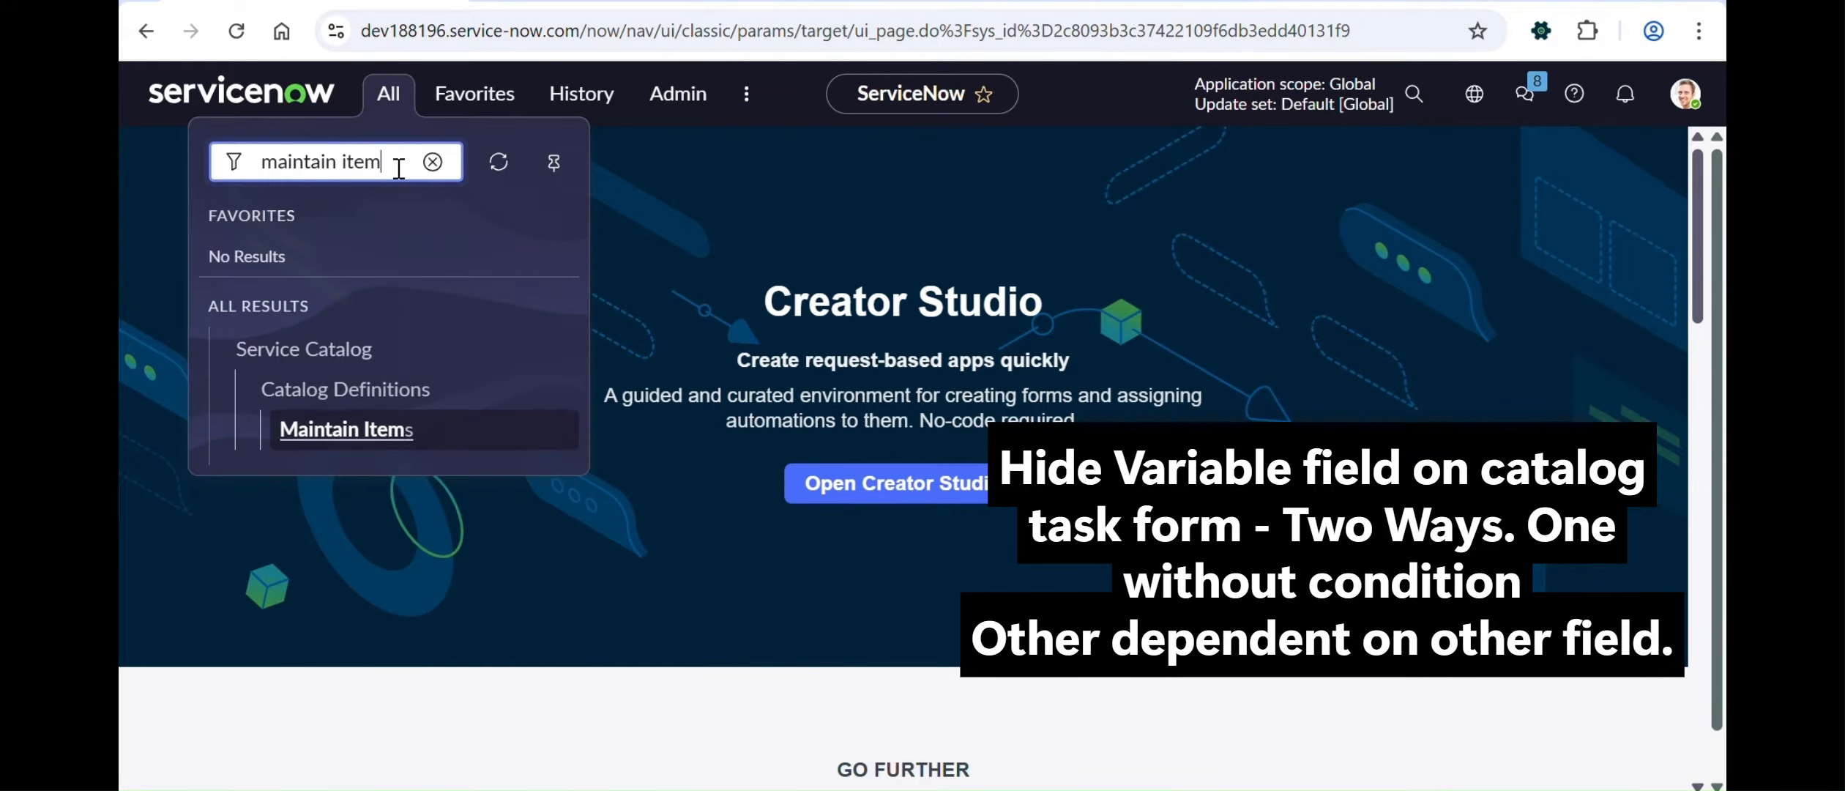
{"action": "left_click", "coordinate": [351, 432]}
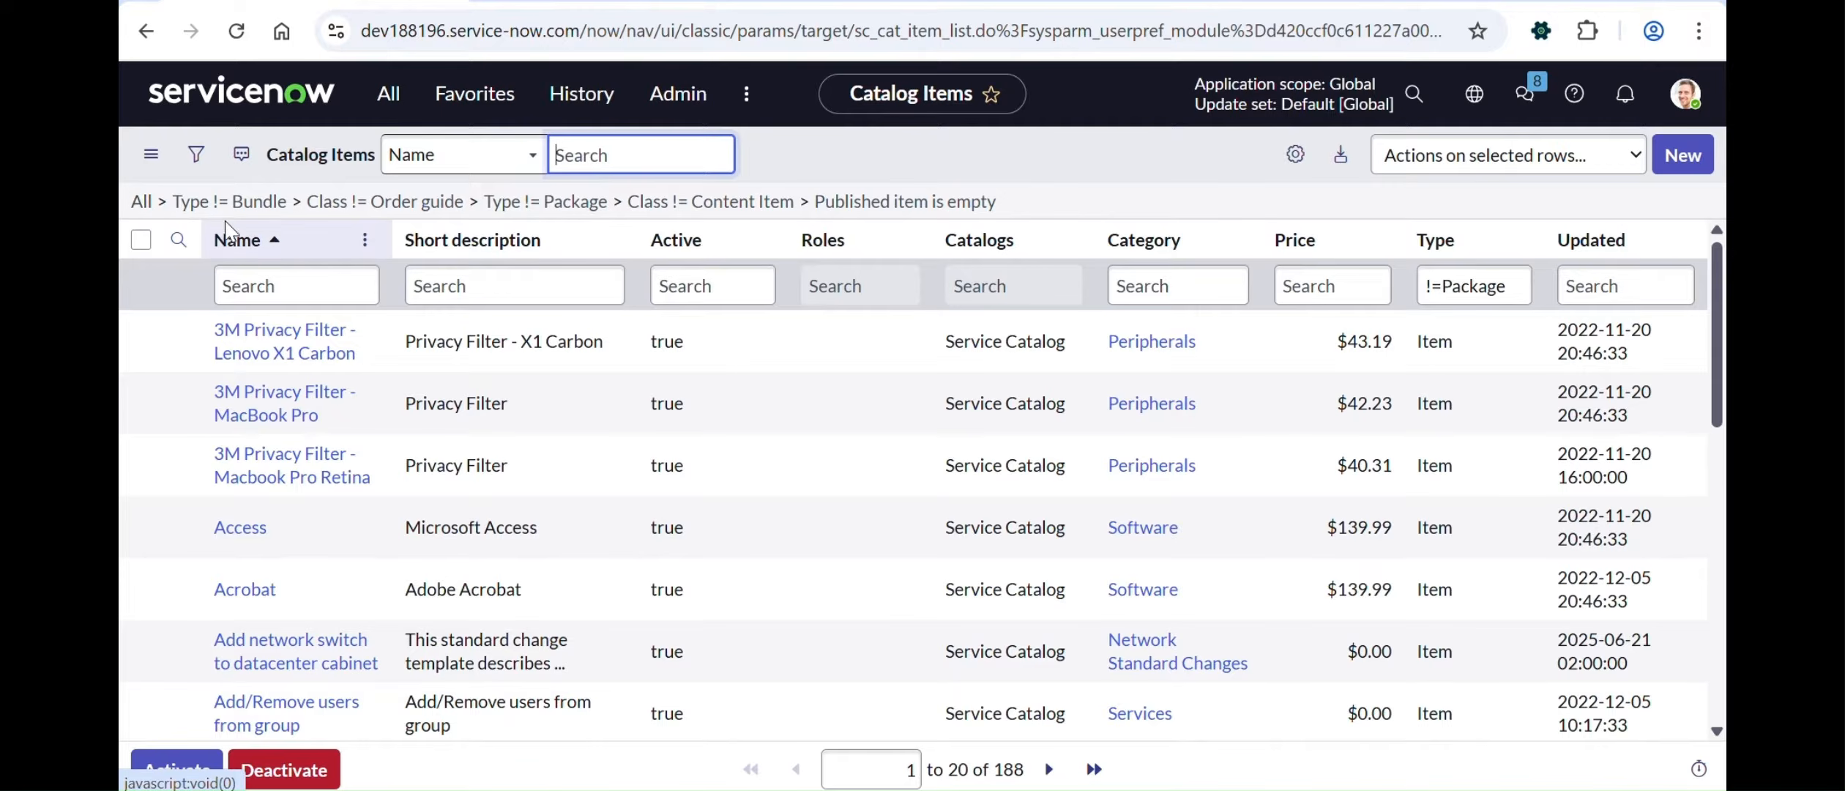
Step: Remove the list's default filters, filter names by "*database" and open the Database Server & Oracle License catalog item
{"action": "left_click", "coordinate": [144, 206]}
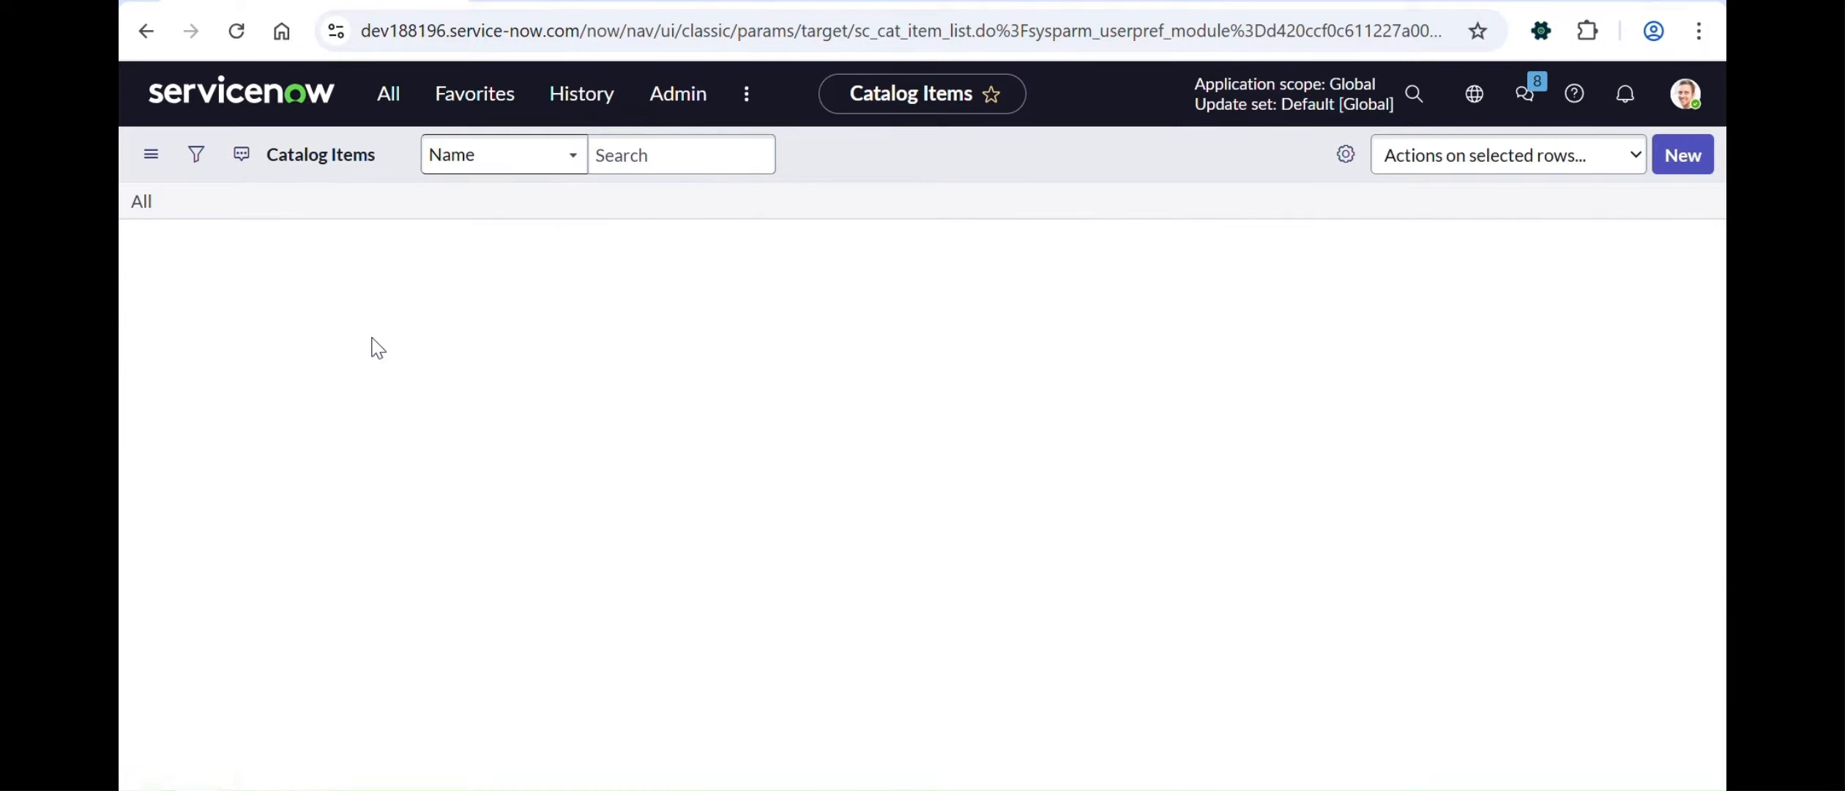
{"action": "left_click", "coordinate": [327, 285]}
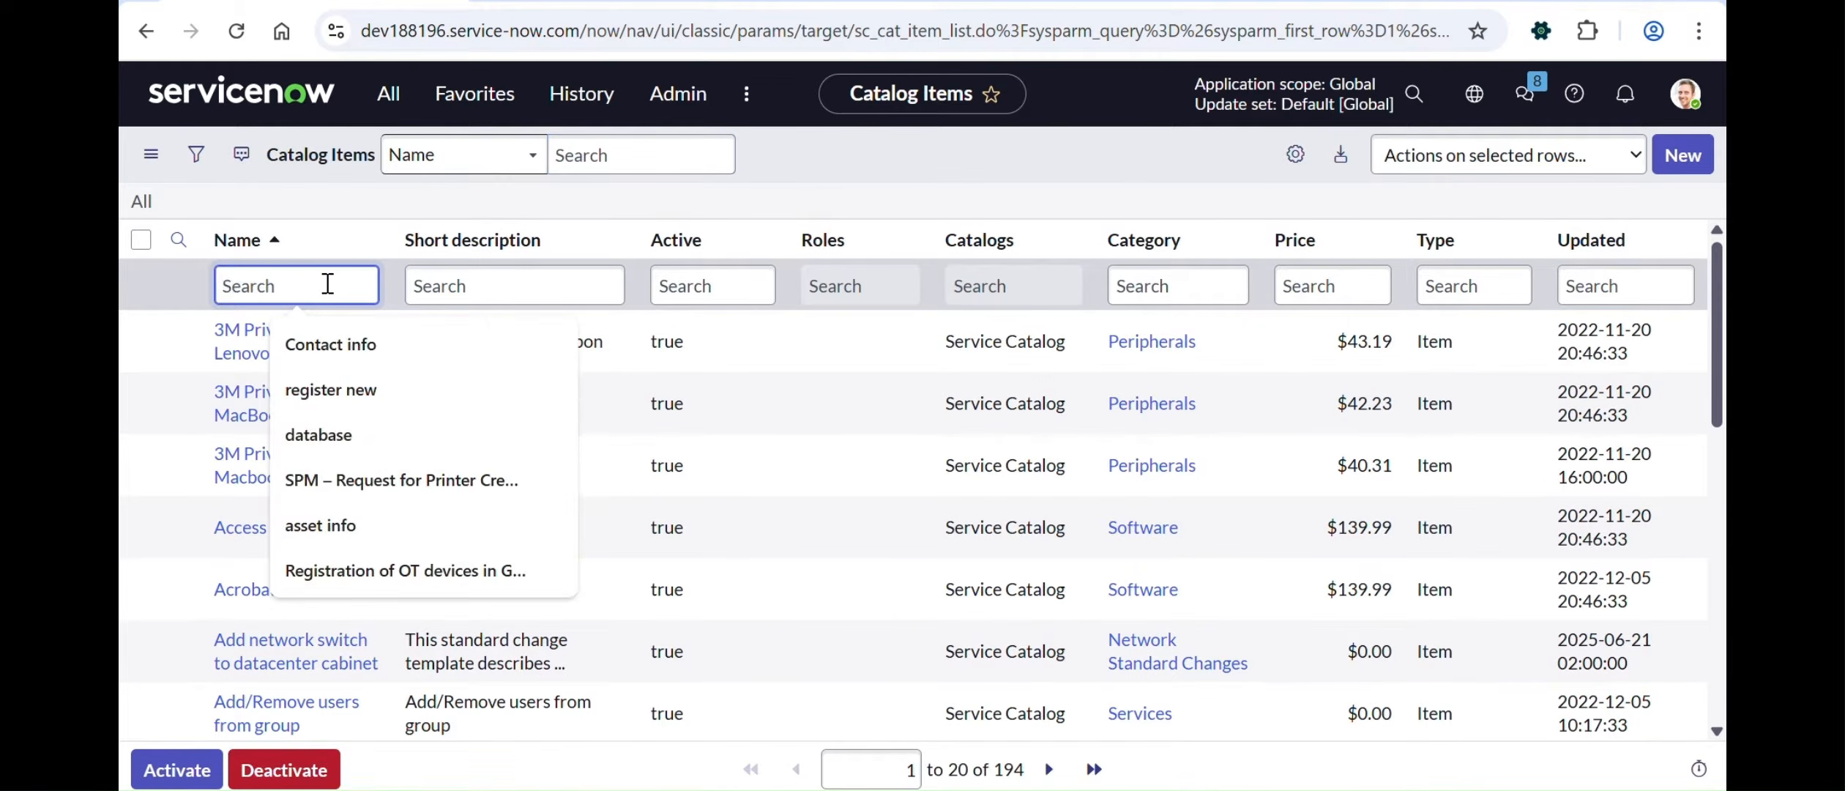
{"action": "type", "text": "*database"}
{"action": "key", "text": "Return"}
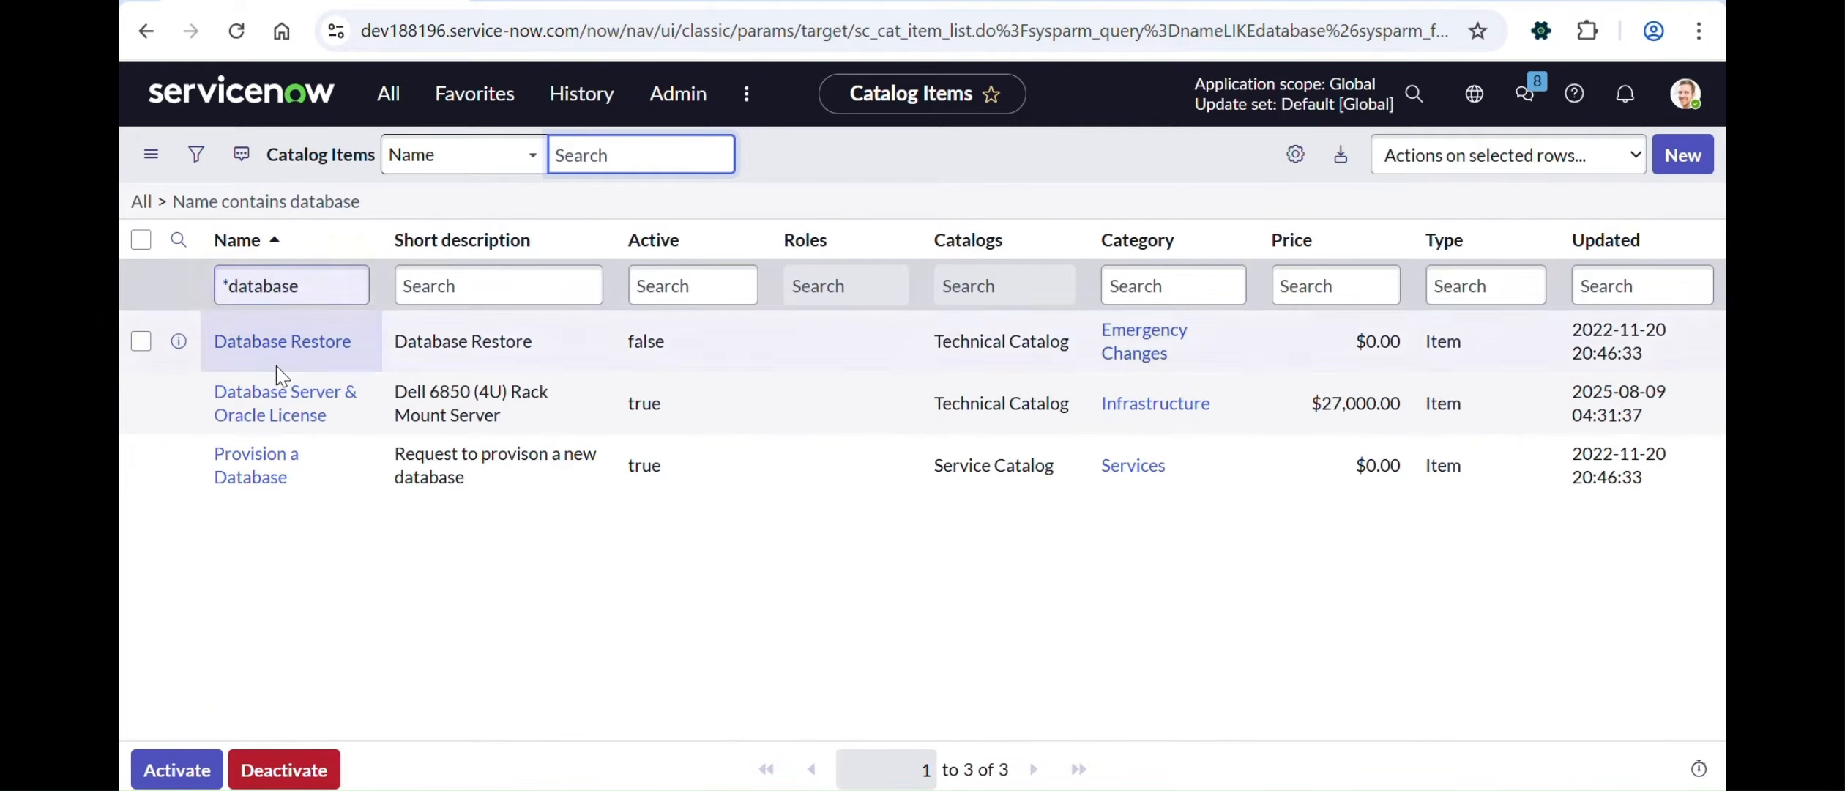
{"action": "left_click", "coordinate": [290, 416]}
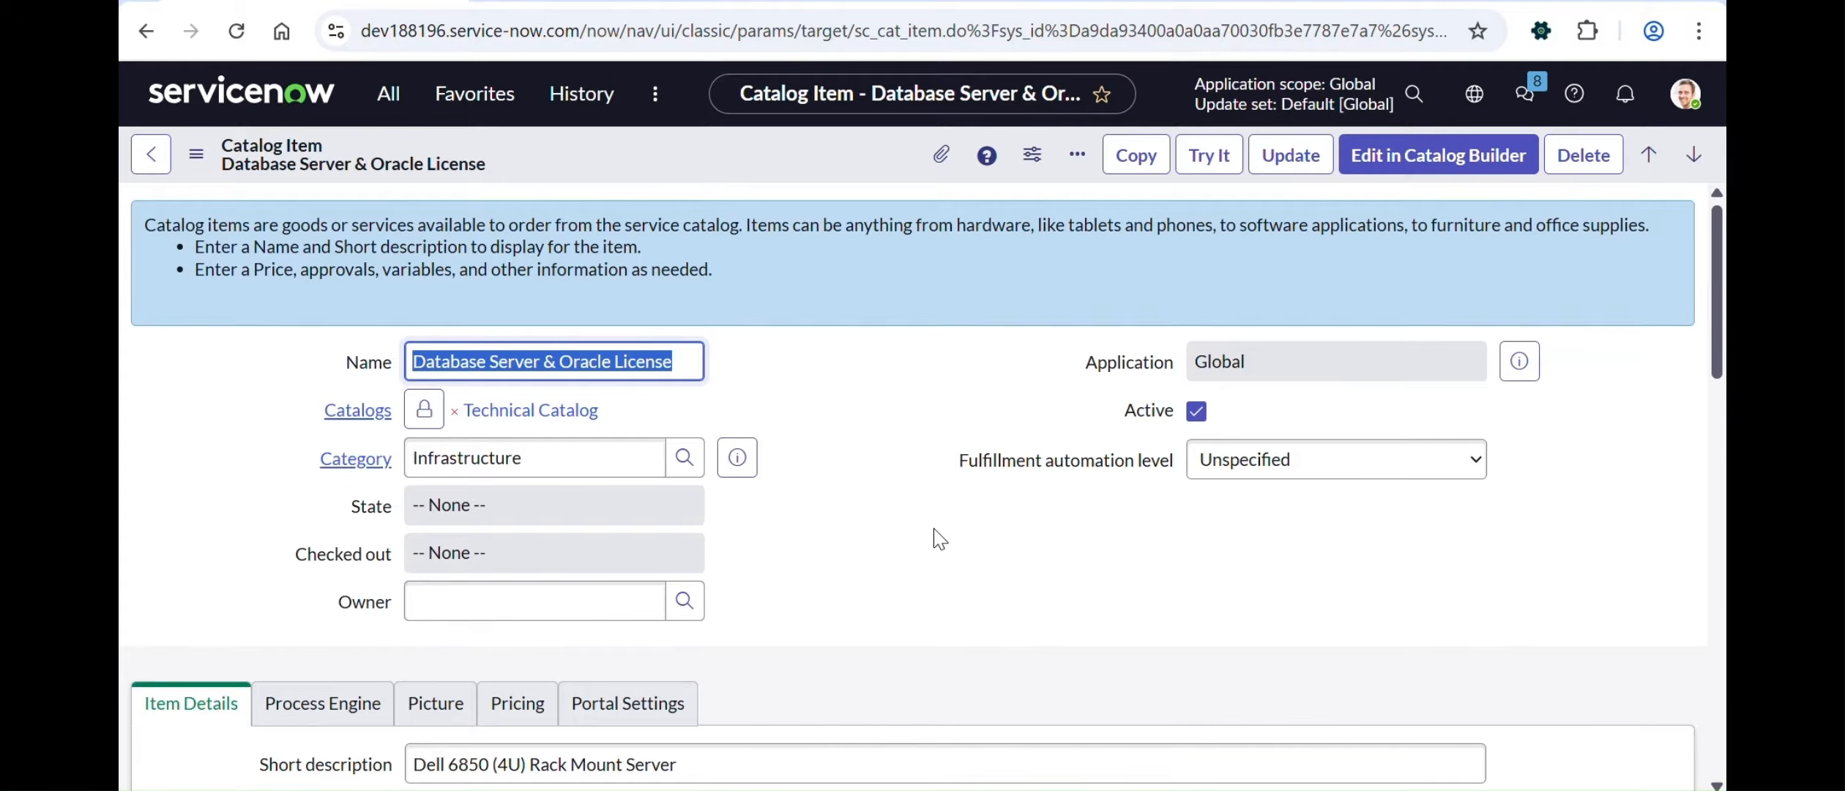
Step: Show the variables defined for the Database Server & Oracle License catalog item
{"action": "scroll", "coordinate": [931, 525], "scroll_direction": "down", "scroll_amount": 15}
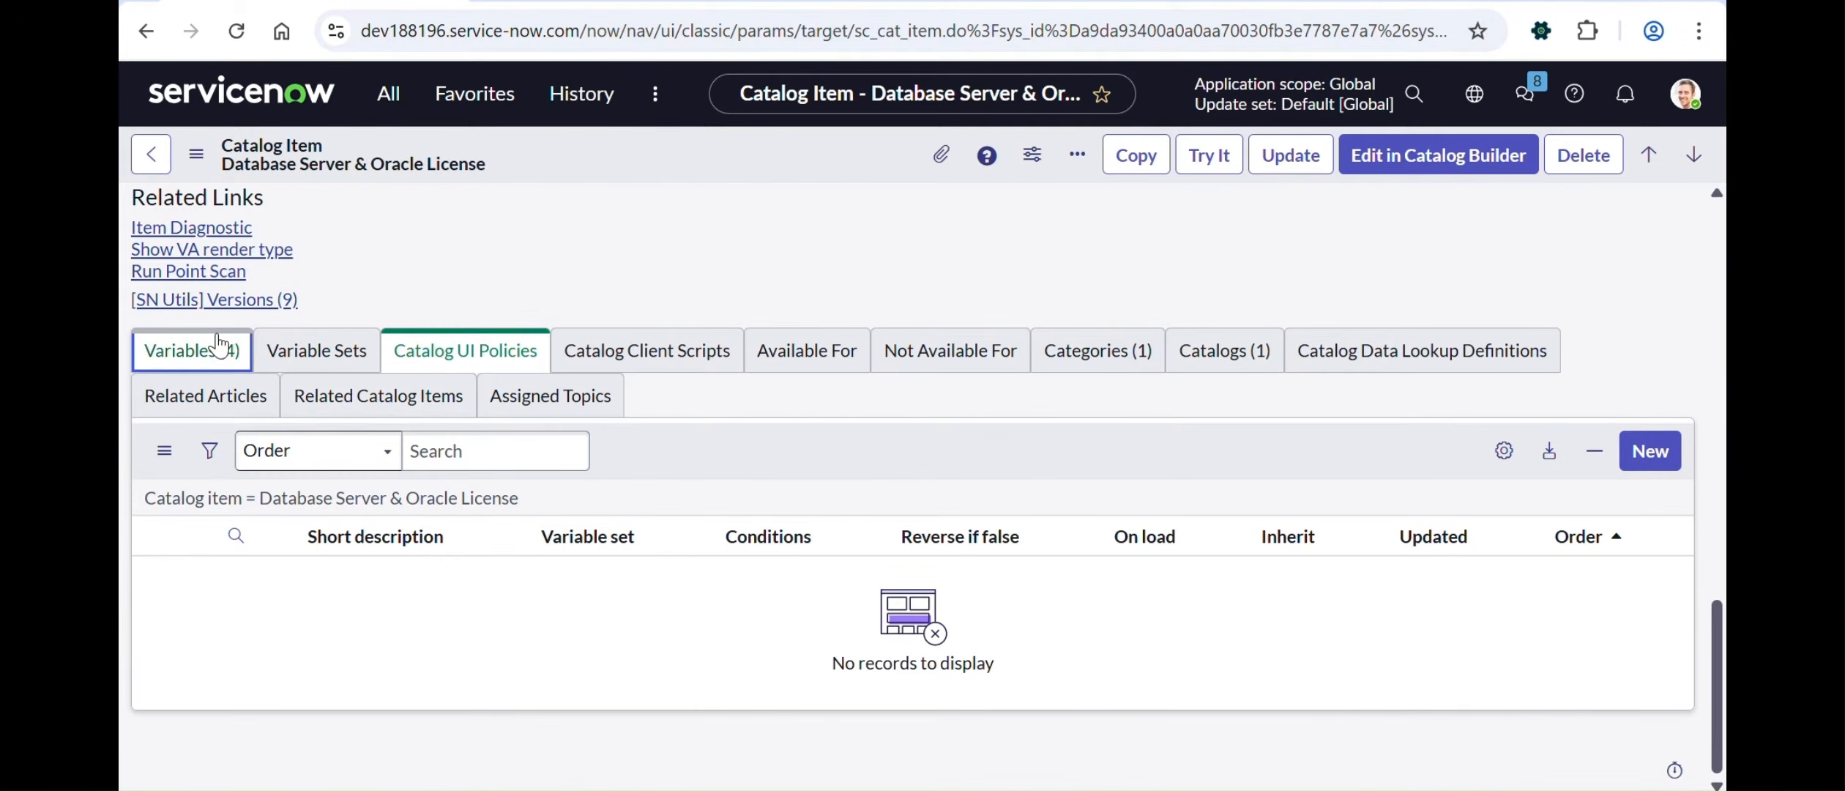
{"action": "left_click", "coordinate": [192, 350]}
{"action": "scroll", "coordinate": [502, 518], "scroll_direction": "down", "scroll_amount": 1}
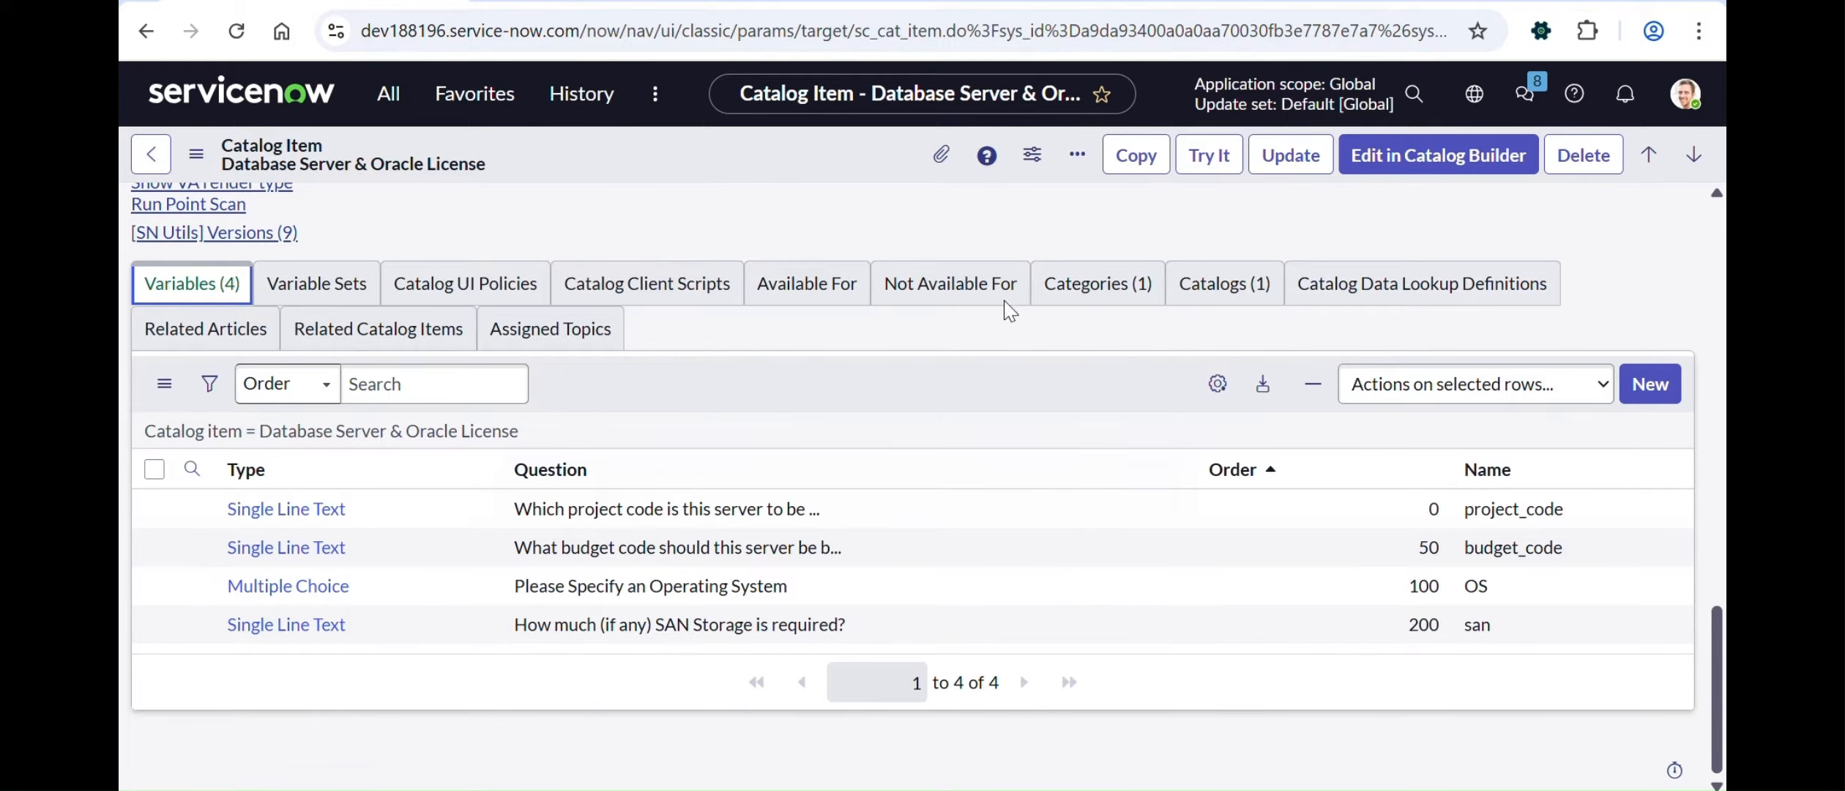
Step: Preview the catalog item's order form with Try It, look over its questions and return to the item record
{"action": "left_click", "coordinate": [1216, 154]}
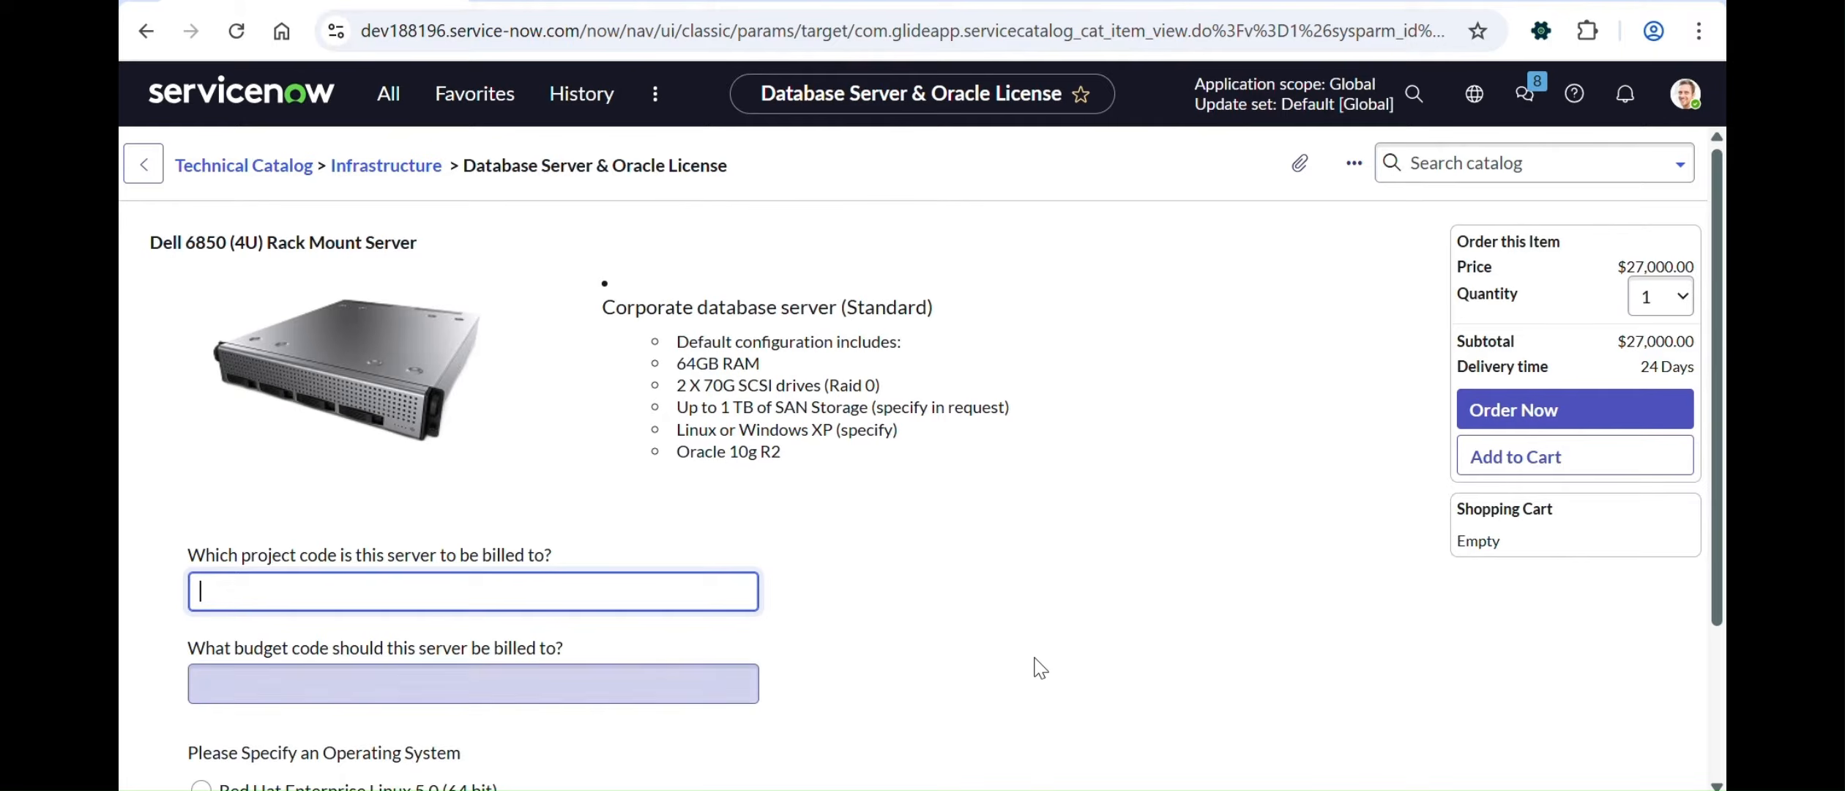
{"action": "scroll", "coordinate": [1033, 663], "scroll_direction": "down", "scroll_amount": 3}
{"action": "scroll", "coordinate": [1023, 655], "scroll_direction": "up", "scroll_amount": 3}
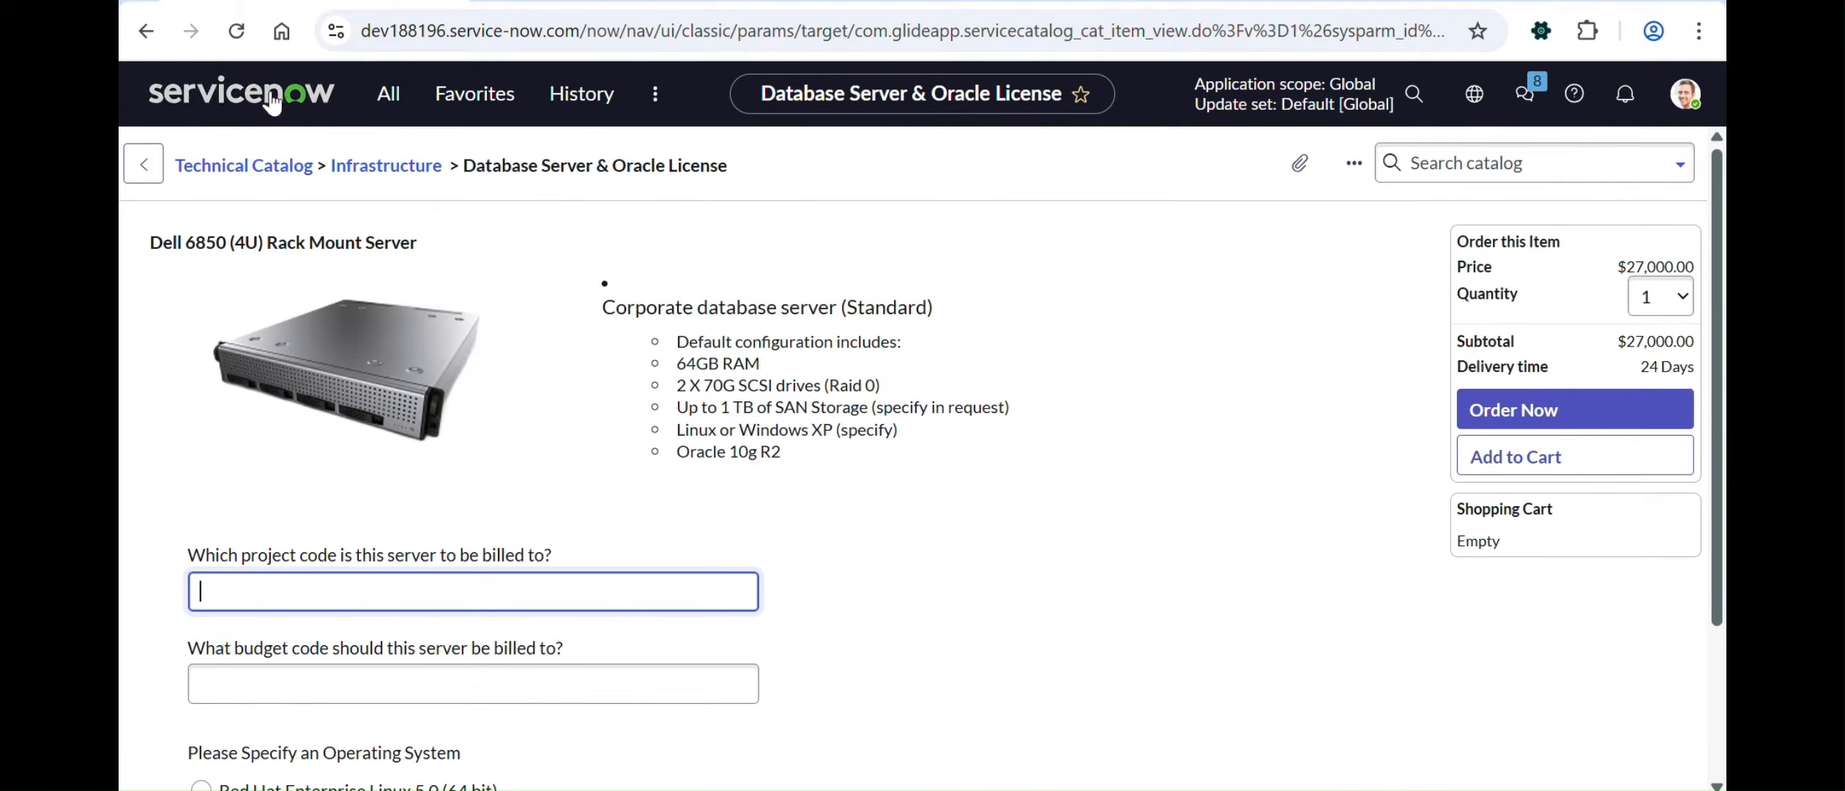
{"action": "left_click", "coordinate": [146, 31]}
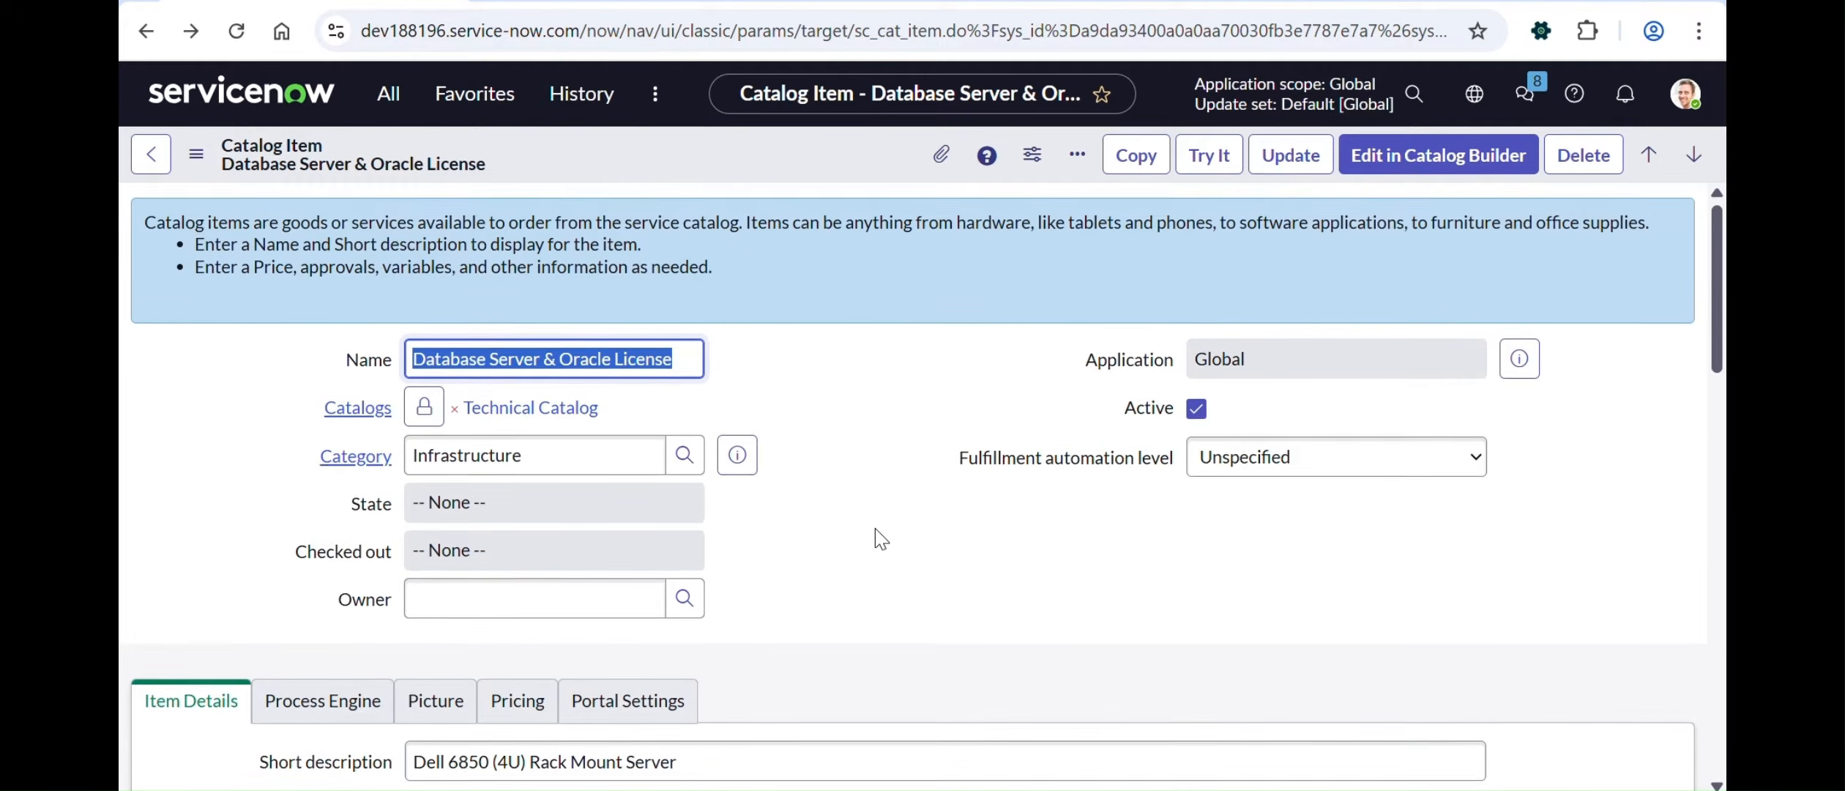
Step: Start a new catalog UI policy for the Database Server & Oracle License item
{"action": "scroll", "coordinate": [875, 528], "scroll_direction": "down", "scroll_amount": 1}
{"action": "scroll", "coordinate": [874, 528], "scroll_direction": "down", "scroll_amount": 3}
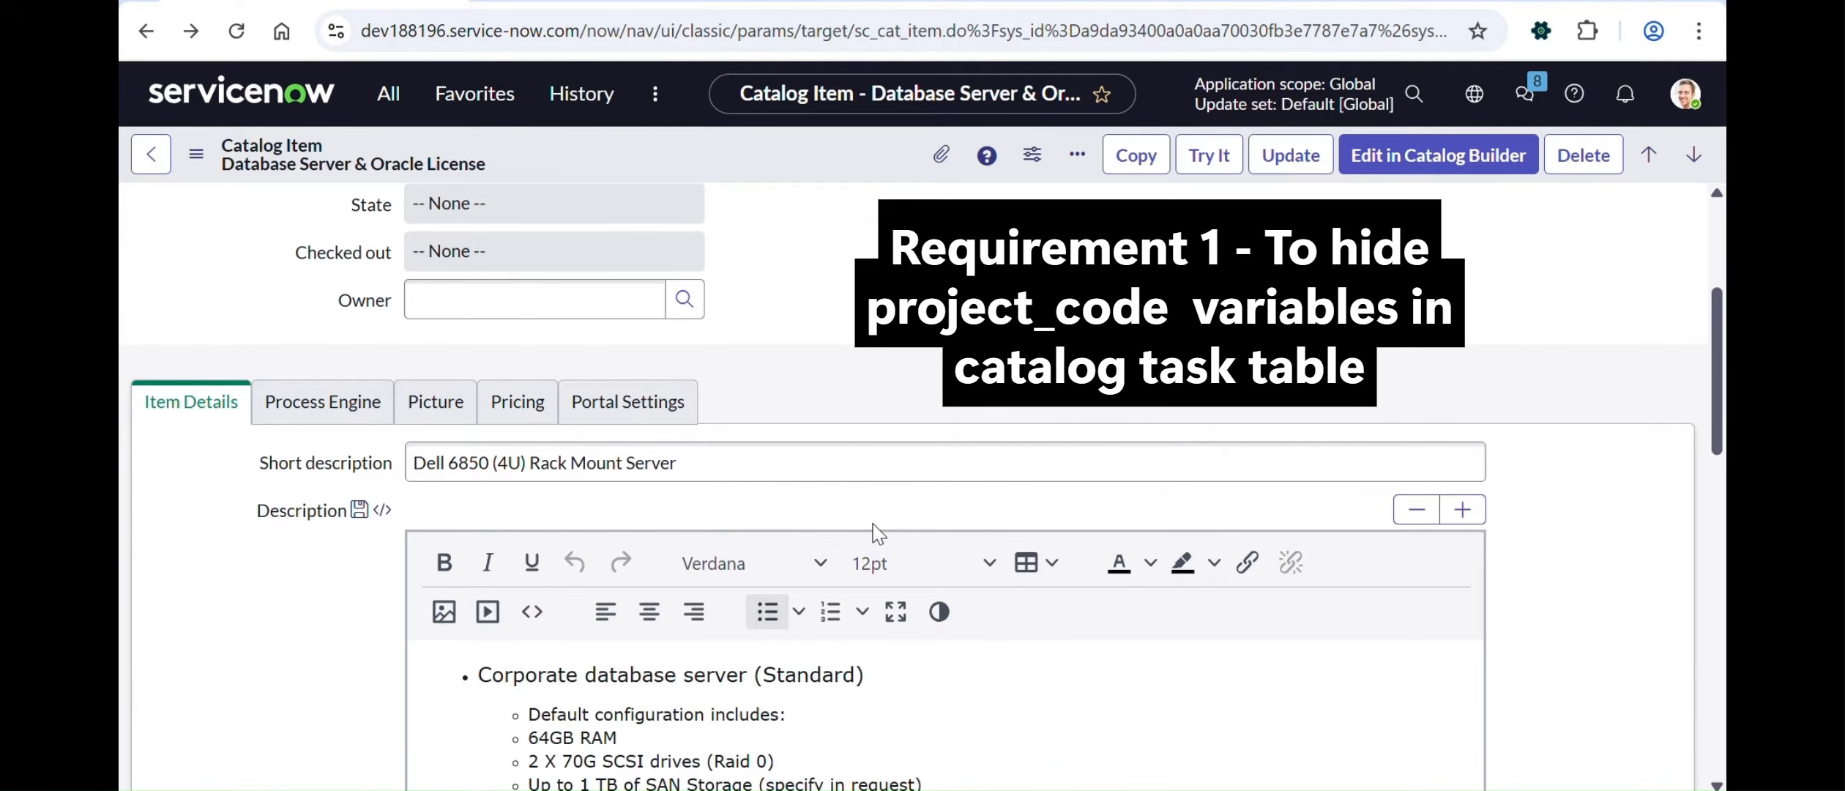
{"action": "scroll", "coordinate": [854, 461], "scroll_direction": "down", "scroll_amount": 15}
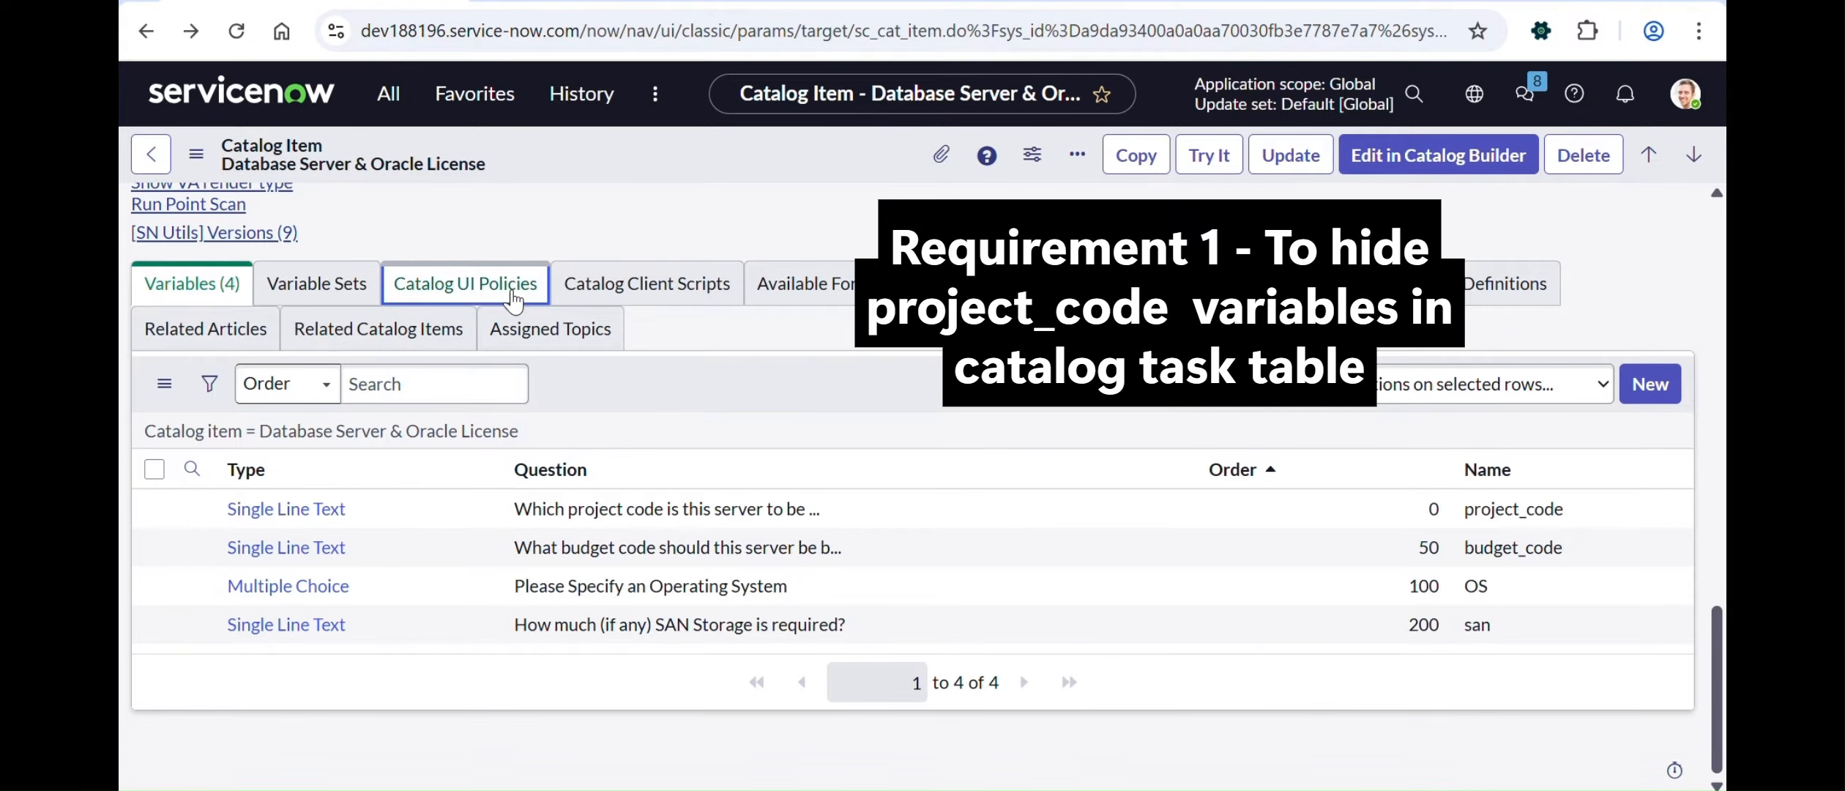
{"action": "left_click", "coordinate": [465, 285]}
{"action": "left_click", "coordinate": [1651, 451]}
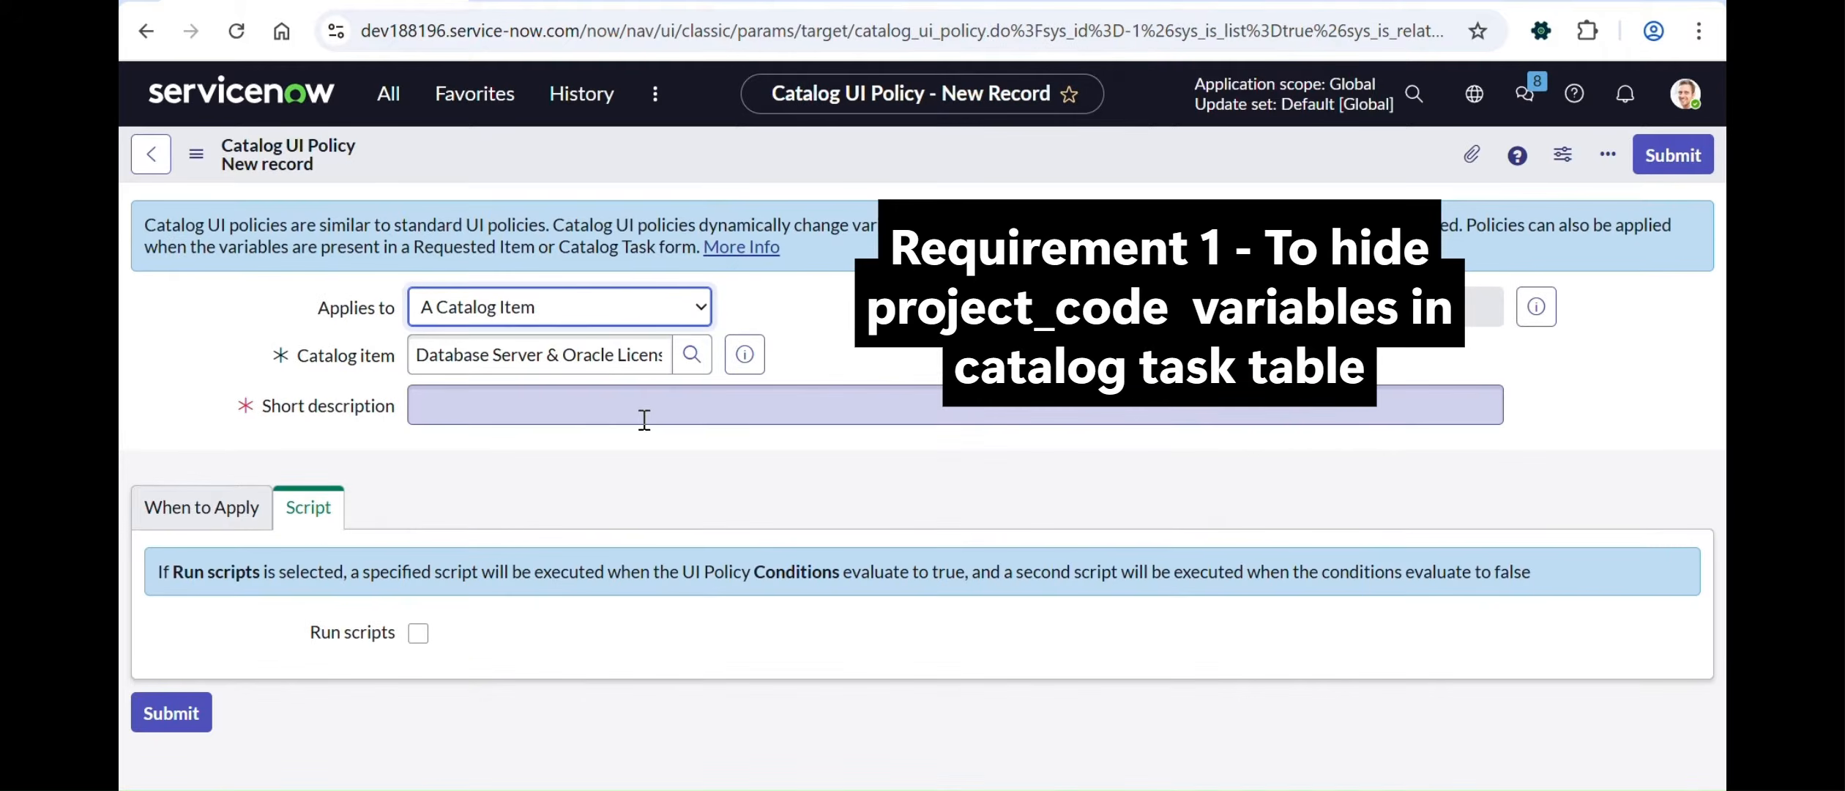
Step: Give the policy the short description "Hide Project Code Field from Catalog task form" and save it, staying on the record
{"action": "left_click", "coordinate": [603, 395]}
{"action": "type", "text": "Hide"}
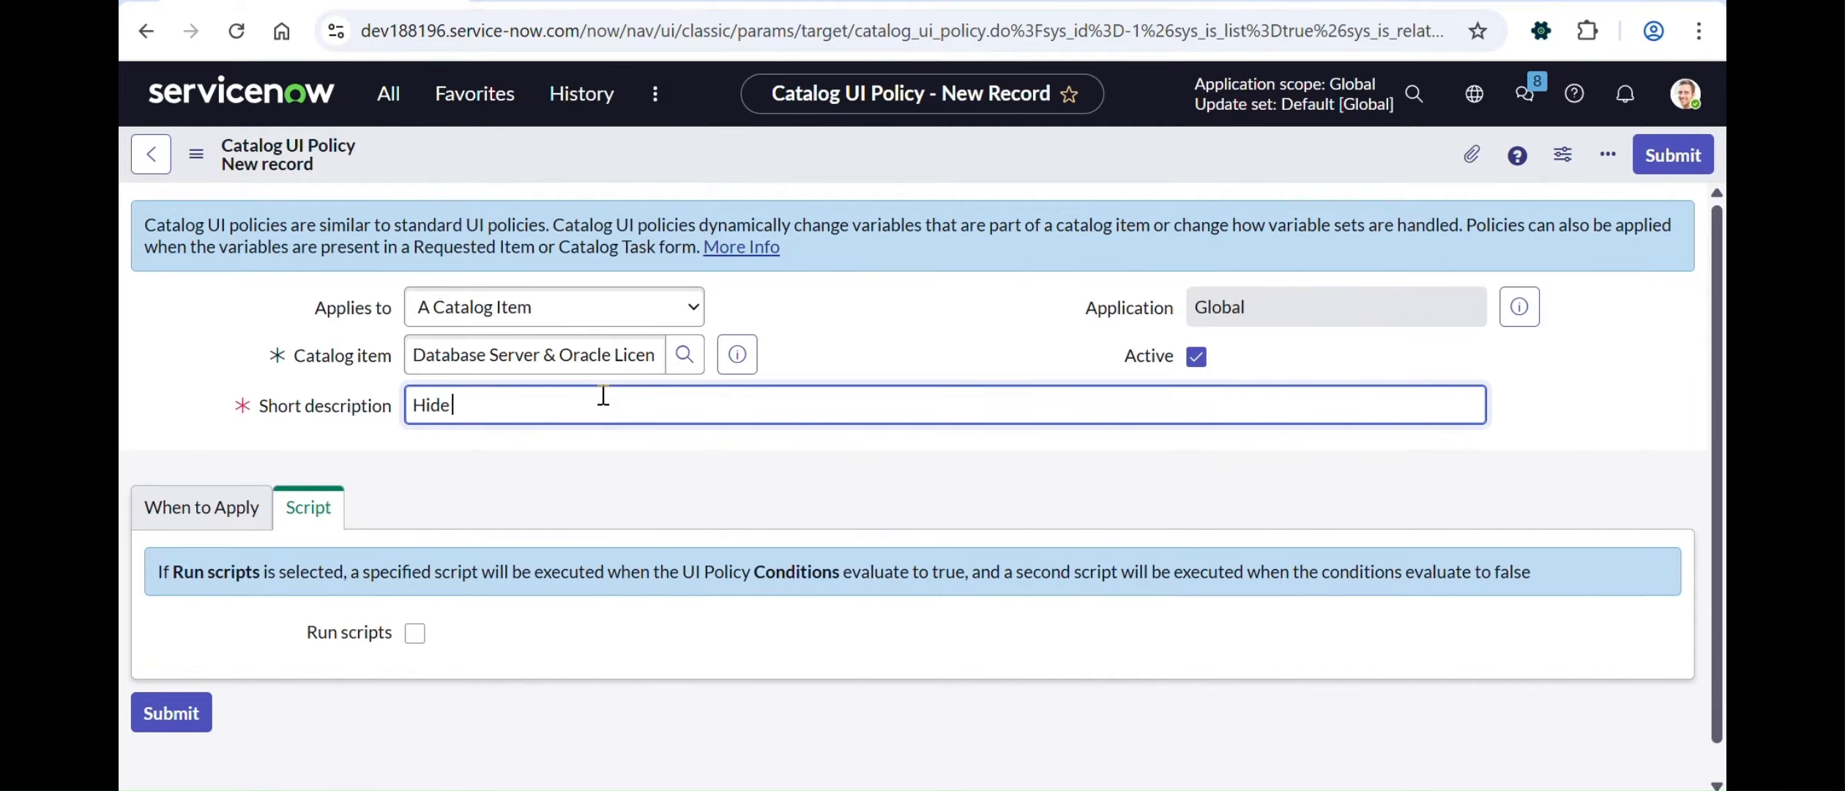
{"action": "type", "text": " Project Code Field fro"}
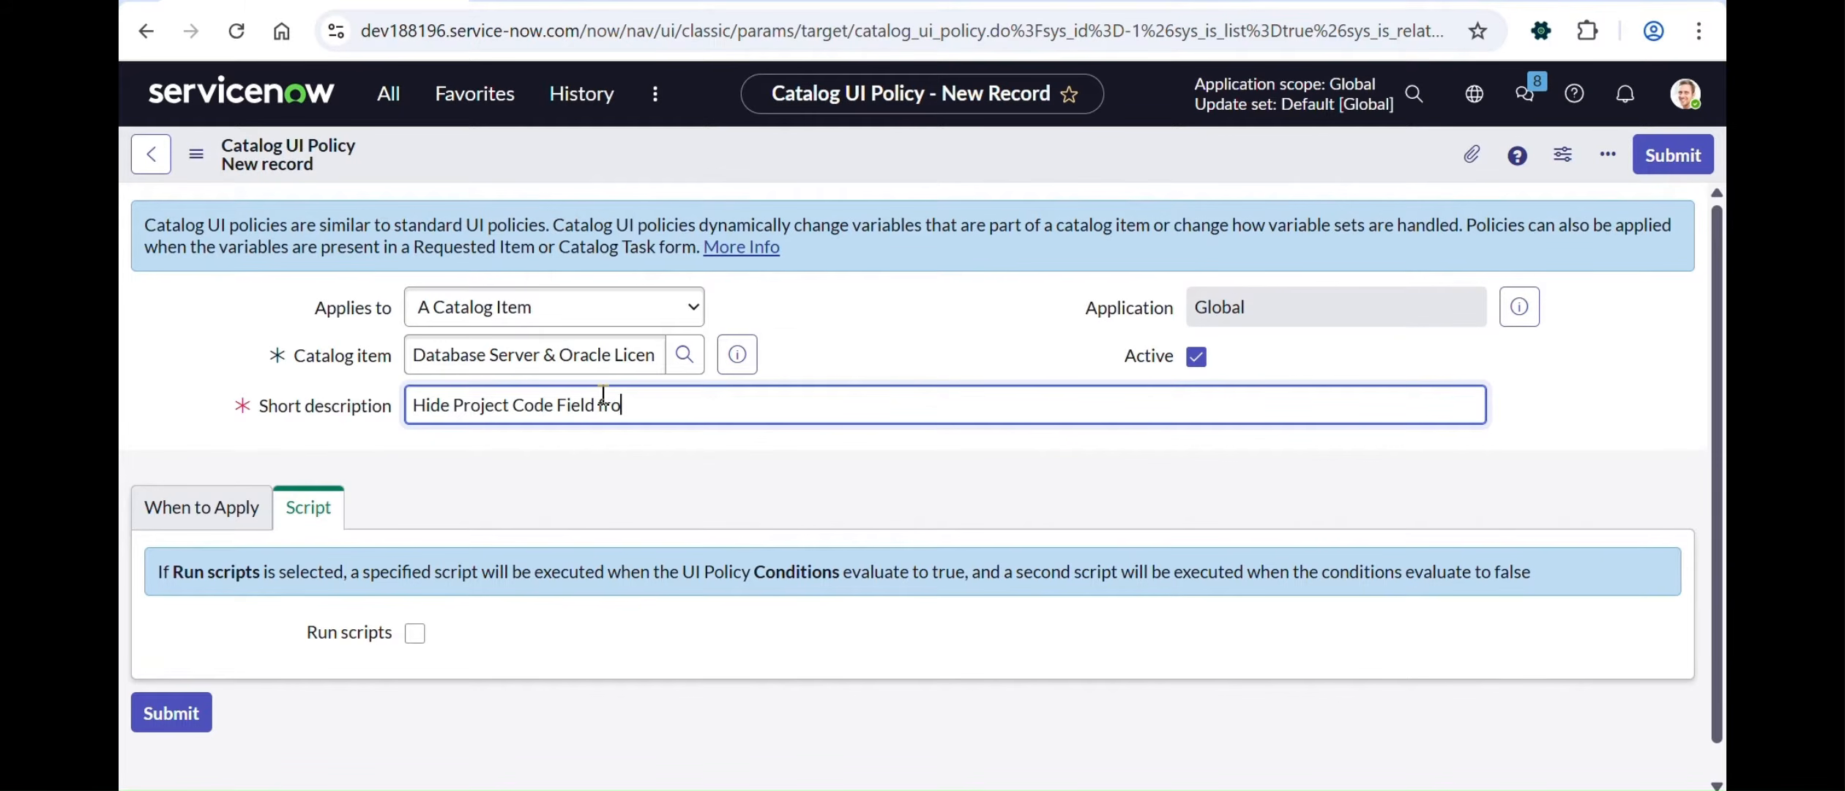
{"action": "type", "text": "m Catalog task form"}
{"action": "left_click", "coordinate": [146, 507]}
{"action": "scroll", "coordinate": [732, 576], "scroll_direction": "down", "scroll_amount": 2}
{"action": "scroll", "coordinate": [732, 575], "scroll_direction": "down", "scroll_amount": 1}
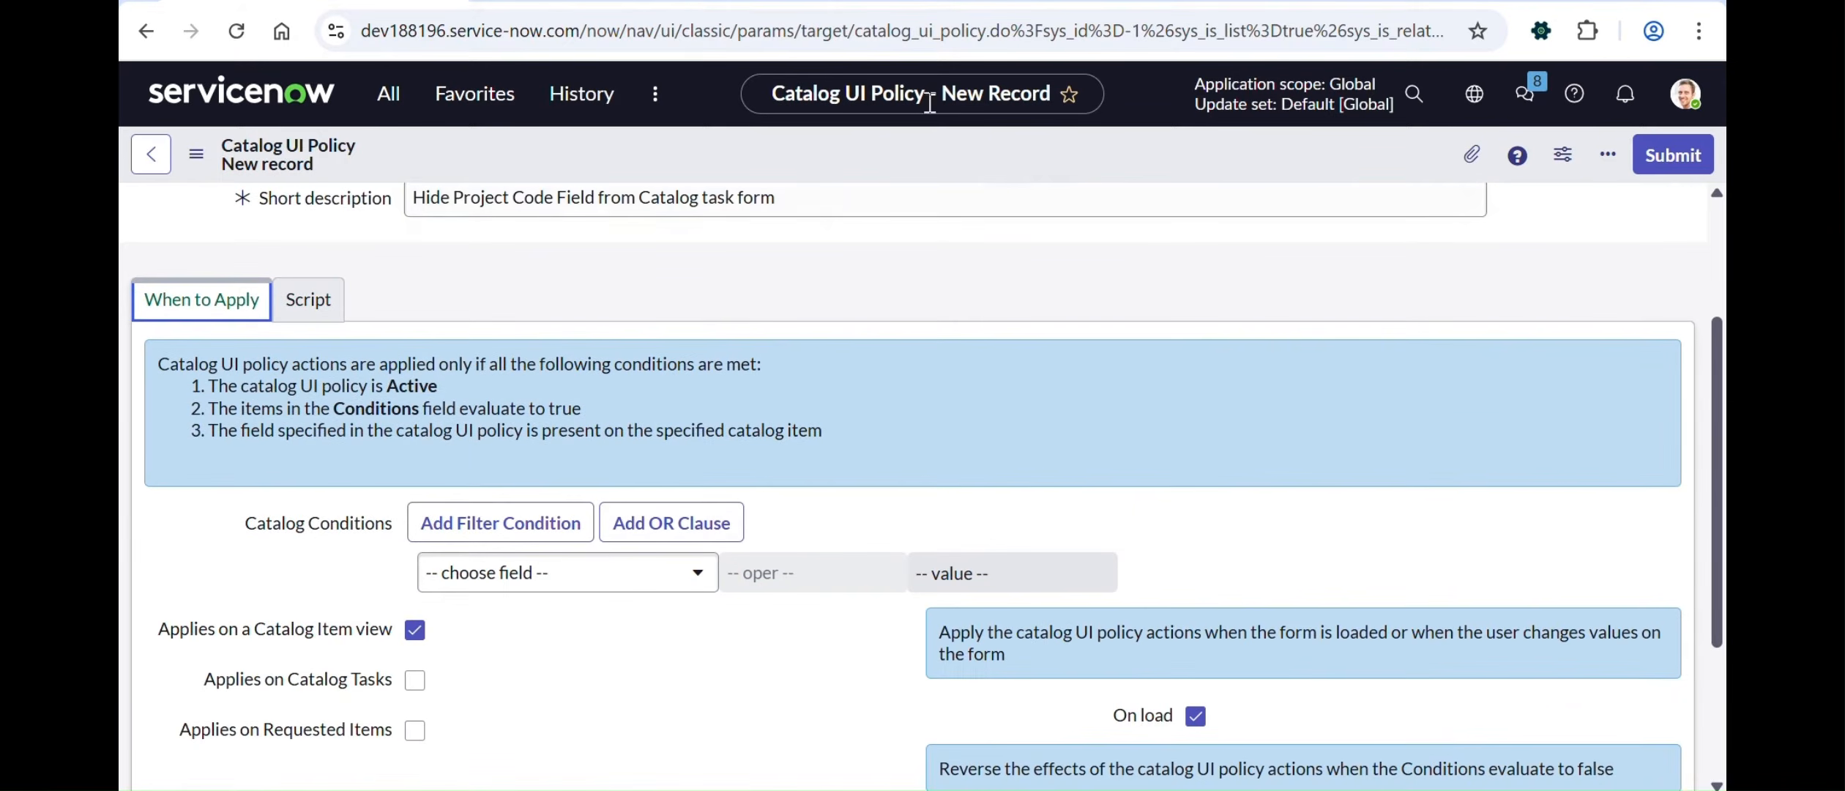
{"action": "right_click", "coordinate": [854, 154]}
{"action": "left_click", "coordinate": [895, 169]}
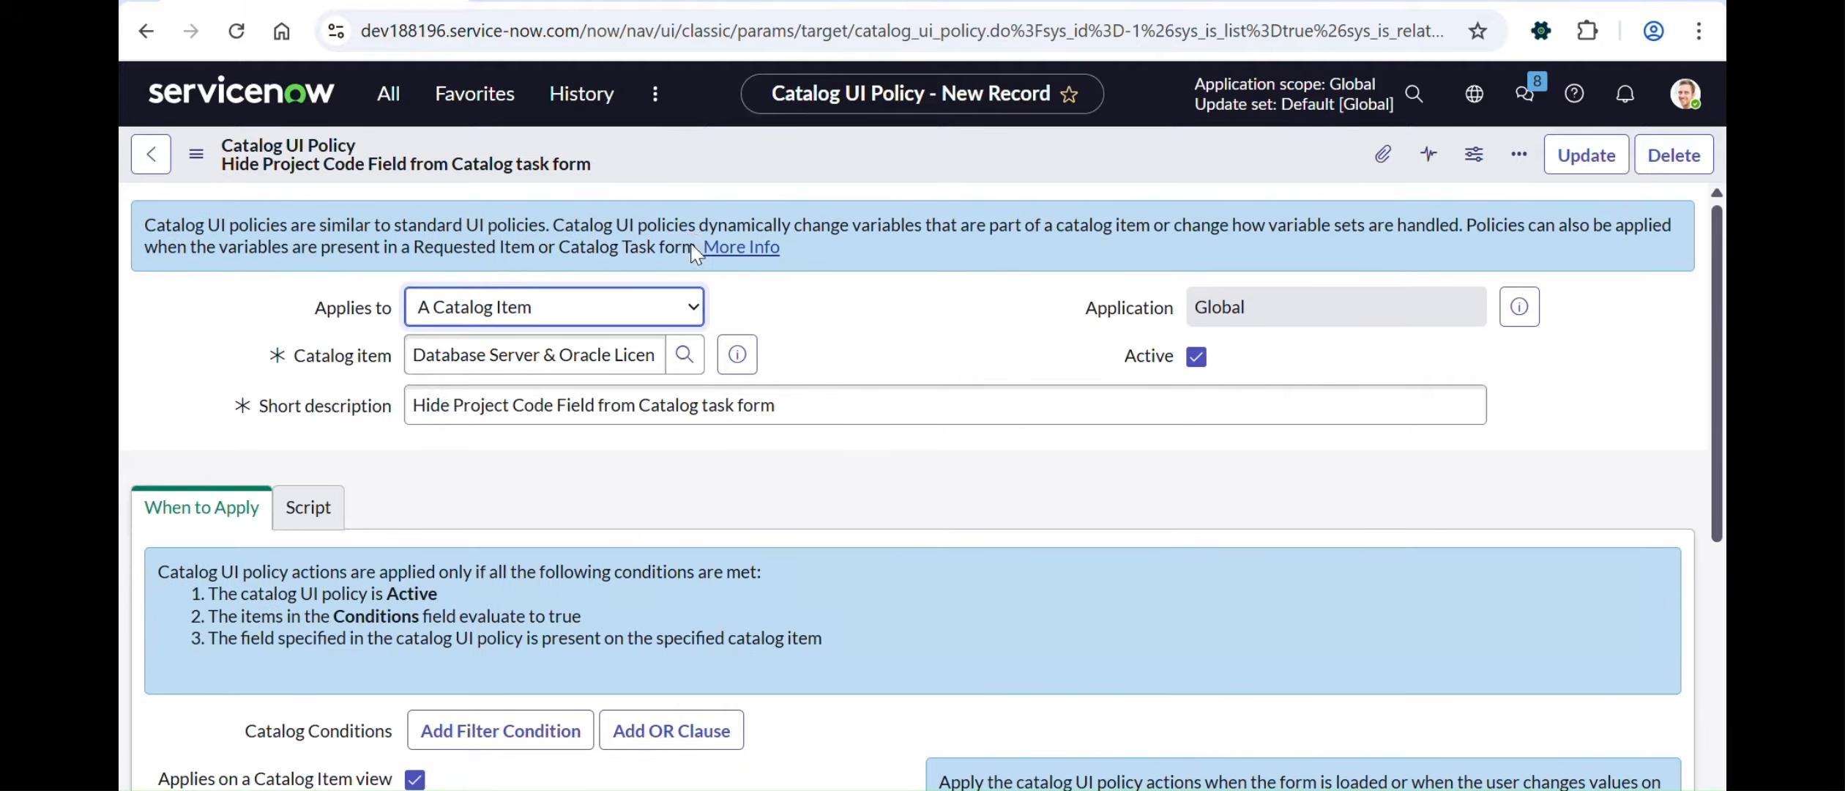
Step: Review the saved policy's conditions, its application settings and its list of catalog UI policy actions
{"action": "scroll", "coordinate": [518, 476], "scroll_direction": "down", "scroll_amount": 5}
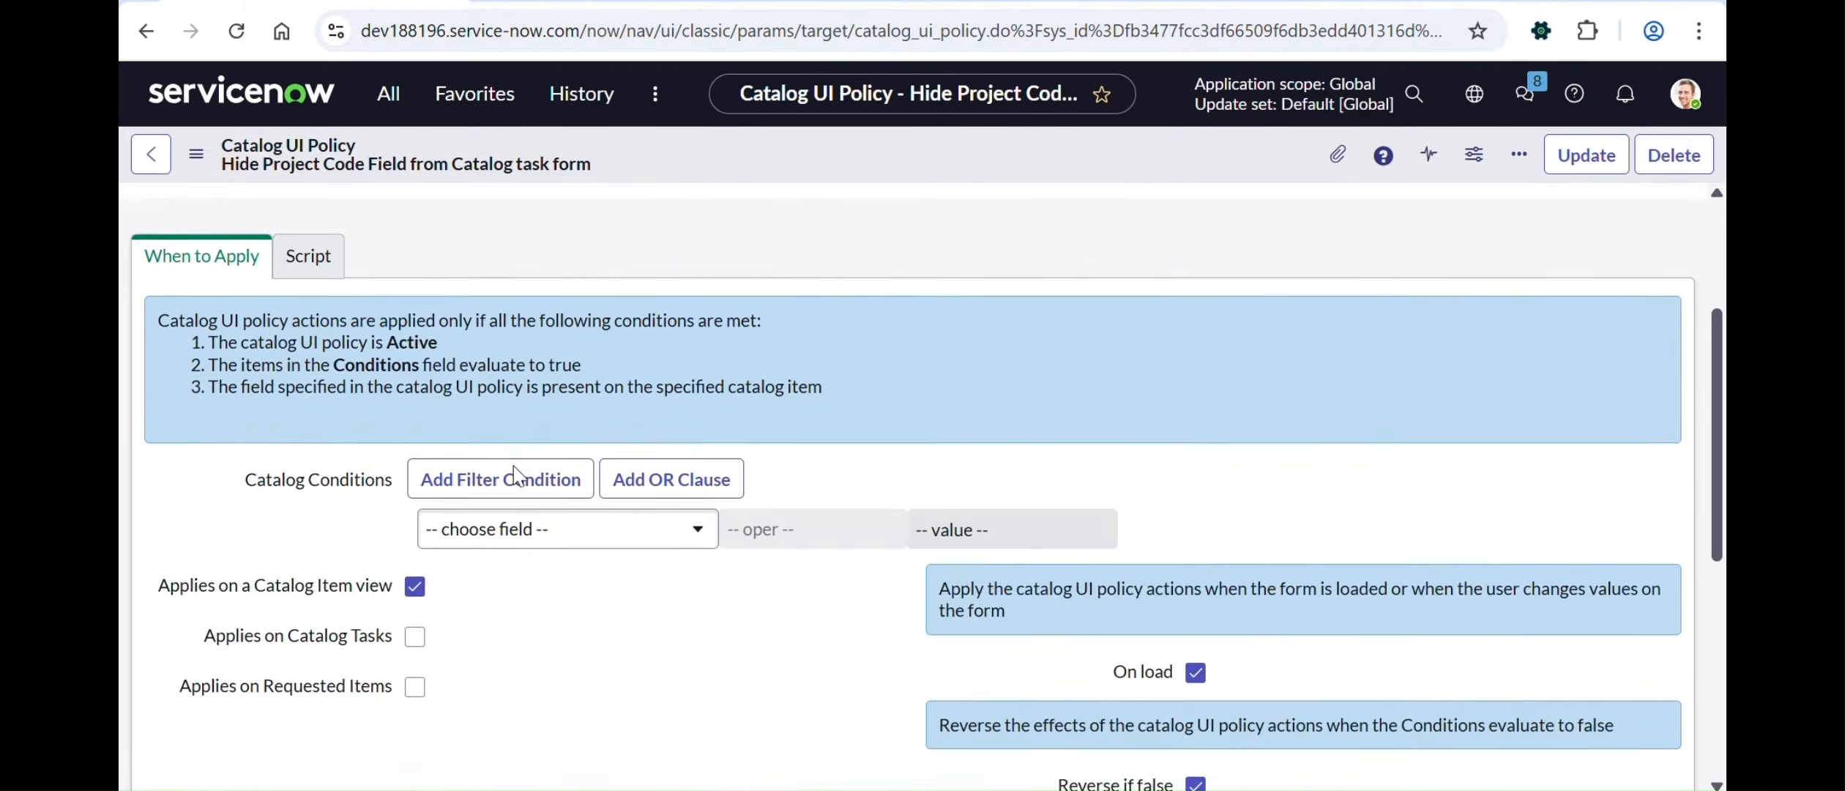
{"action": "scroll", "coordinate": [514, 469], "scroll_direction": "down", "scroll_amount": 4}
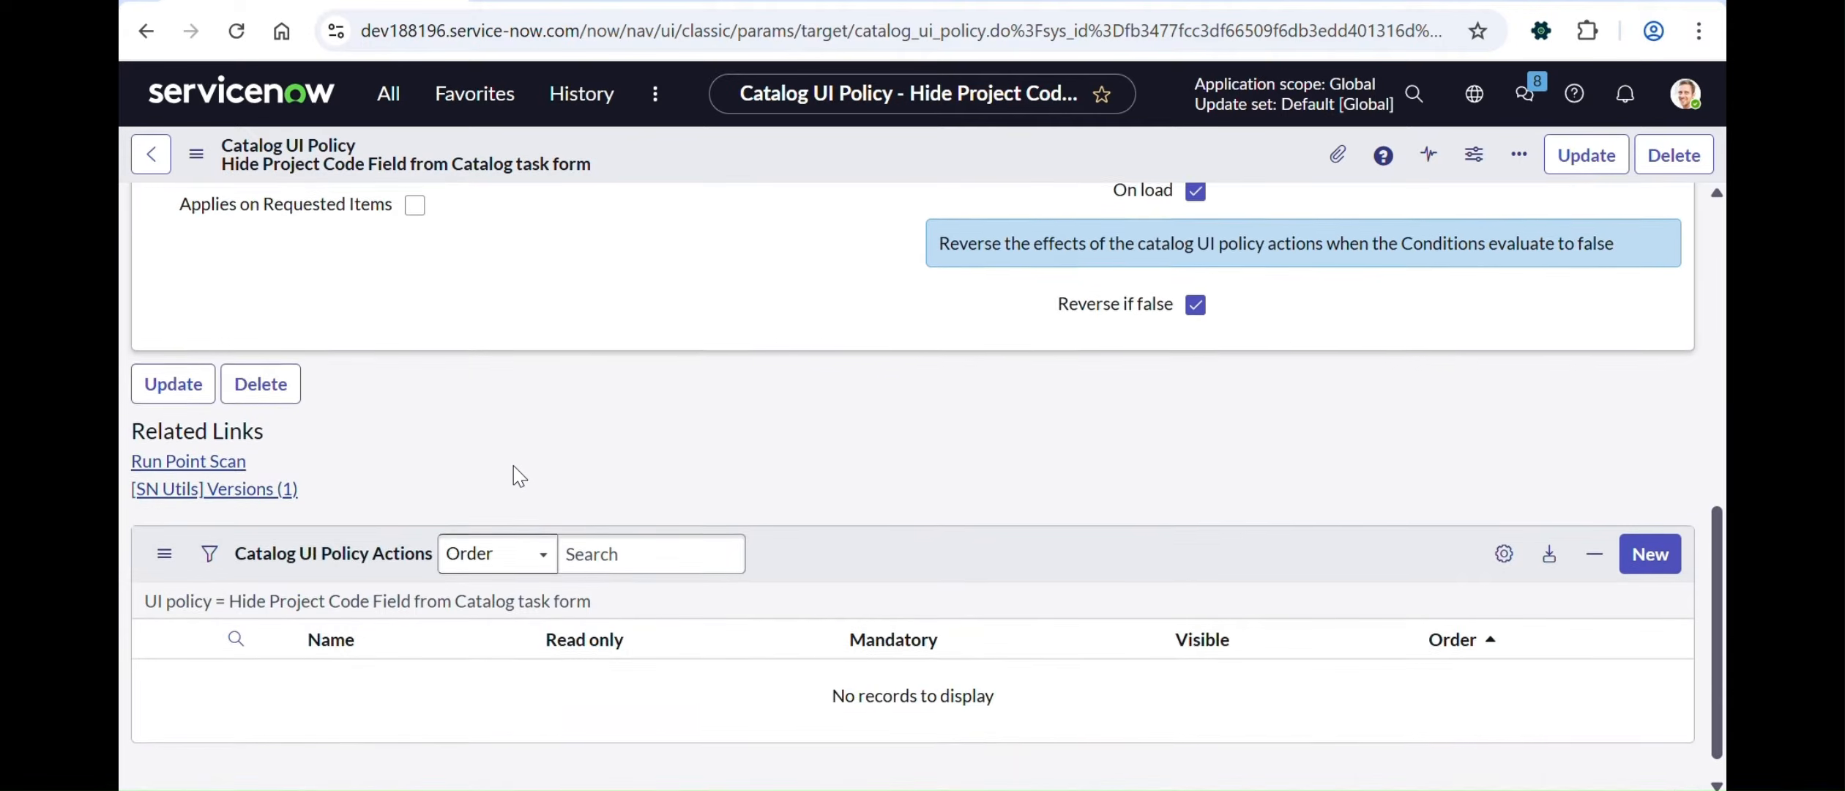
{"action": "scroll", "coordinate": [514, 465], "scroll_direction": "up", "scroll_amount": 10}
{"action": "scroll", "coordinate": [516, 462], "scroll_direction": "down", "scroll_amount": 4}
{"action": "scroll", "coordinate": [539, 404], "scroll_direction": "down", "scroll_amount": 1}
{"action": "scroll", "coordinate": [539, 405], "scroll_direction": "up", "scroll_amount": 3}
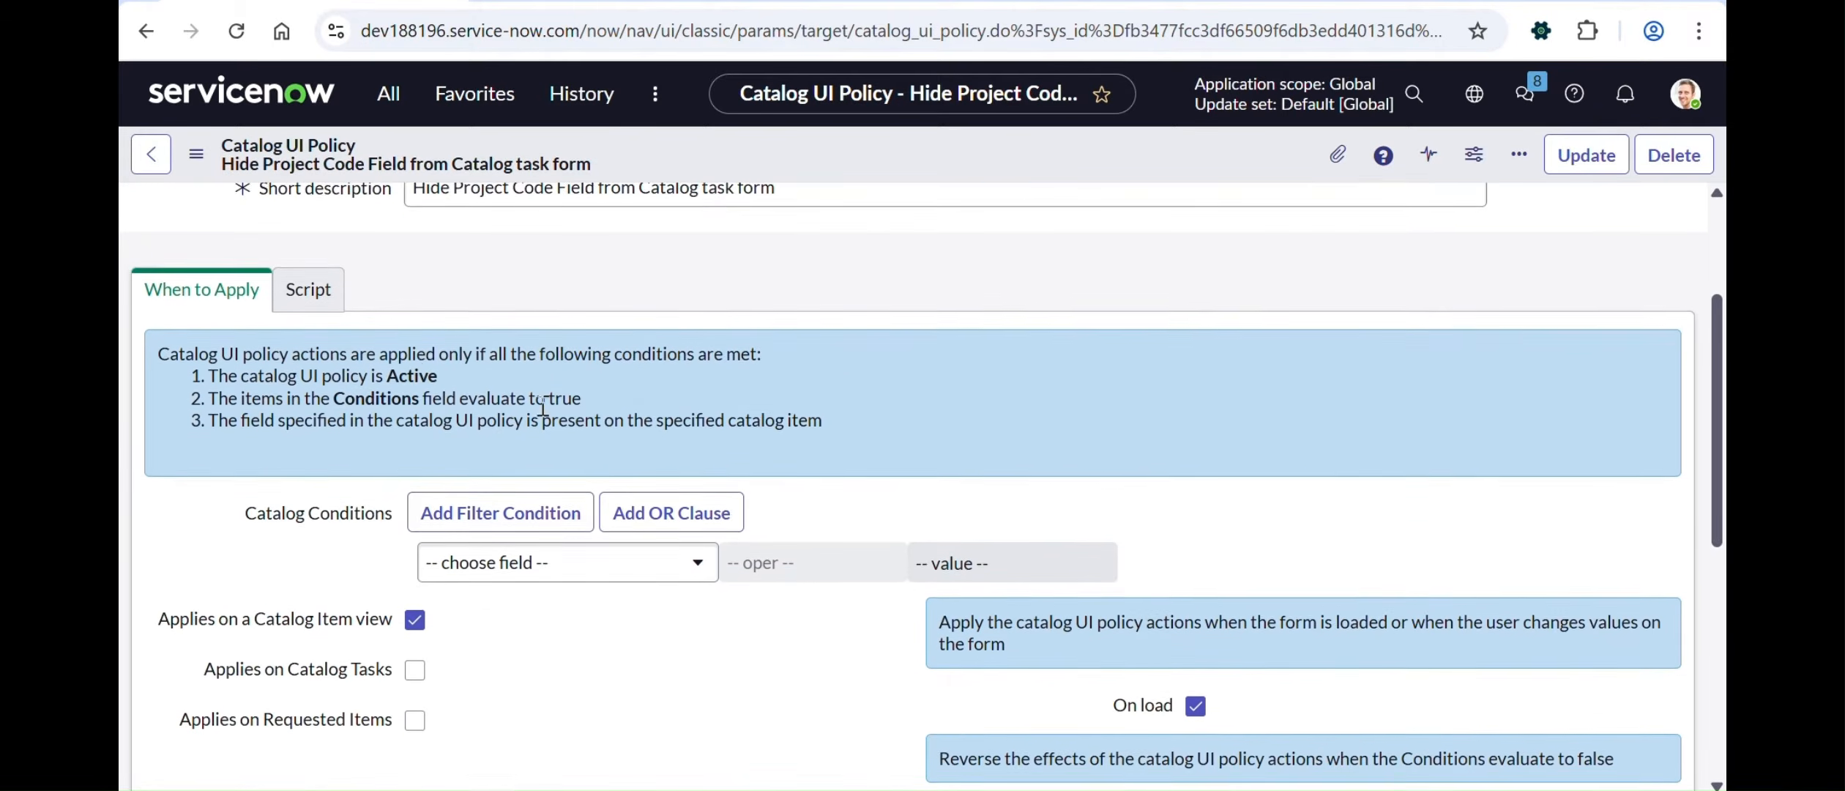
{"action": "scroll", "coordinate": [564, 377], "scroll_direction": "down", "scroll_amount": 4}
{"action": "scroll", "coordinate": [561, 369], "scroll_direction": "up", "scroll_amount": 5}
{"action": "scroll", "coordinate": [560, 370], "scroll_direction": "down", "scroll_amount": 8}
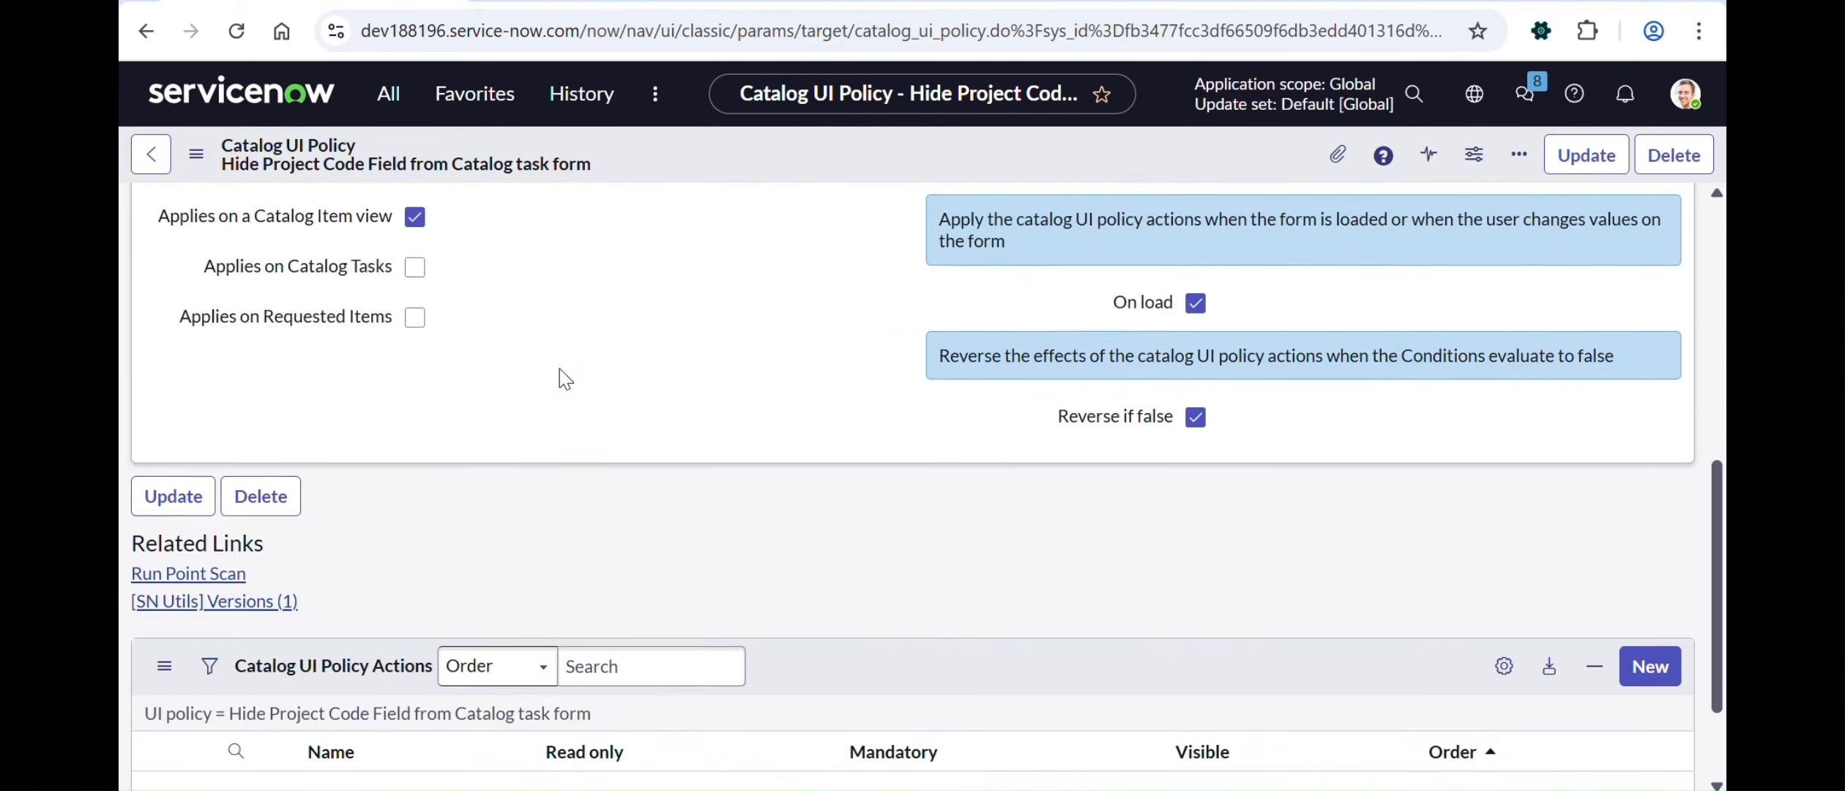
Step: Add a catalog UI policy action for the project_code variable with Visible set to False, and save it
{"action": "left_click", "coordinate": [1676, 532]}
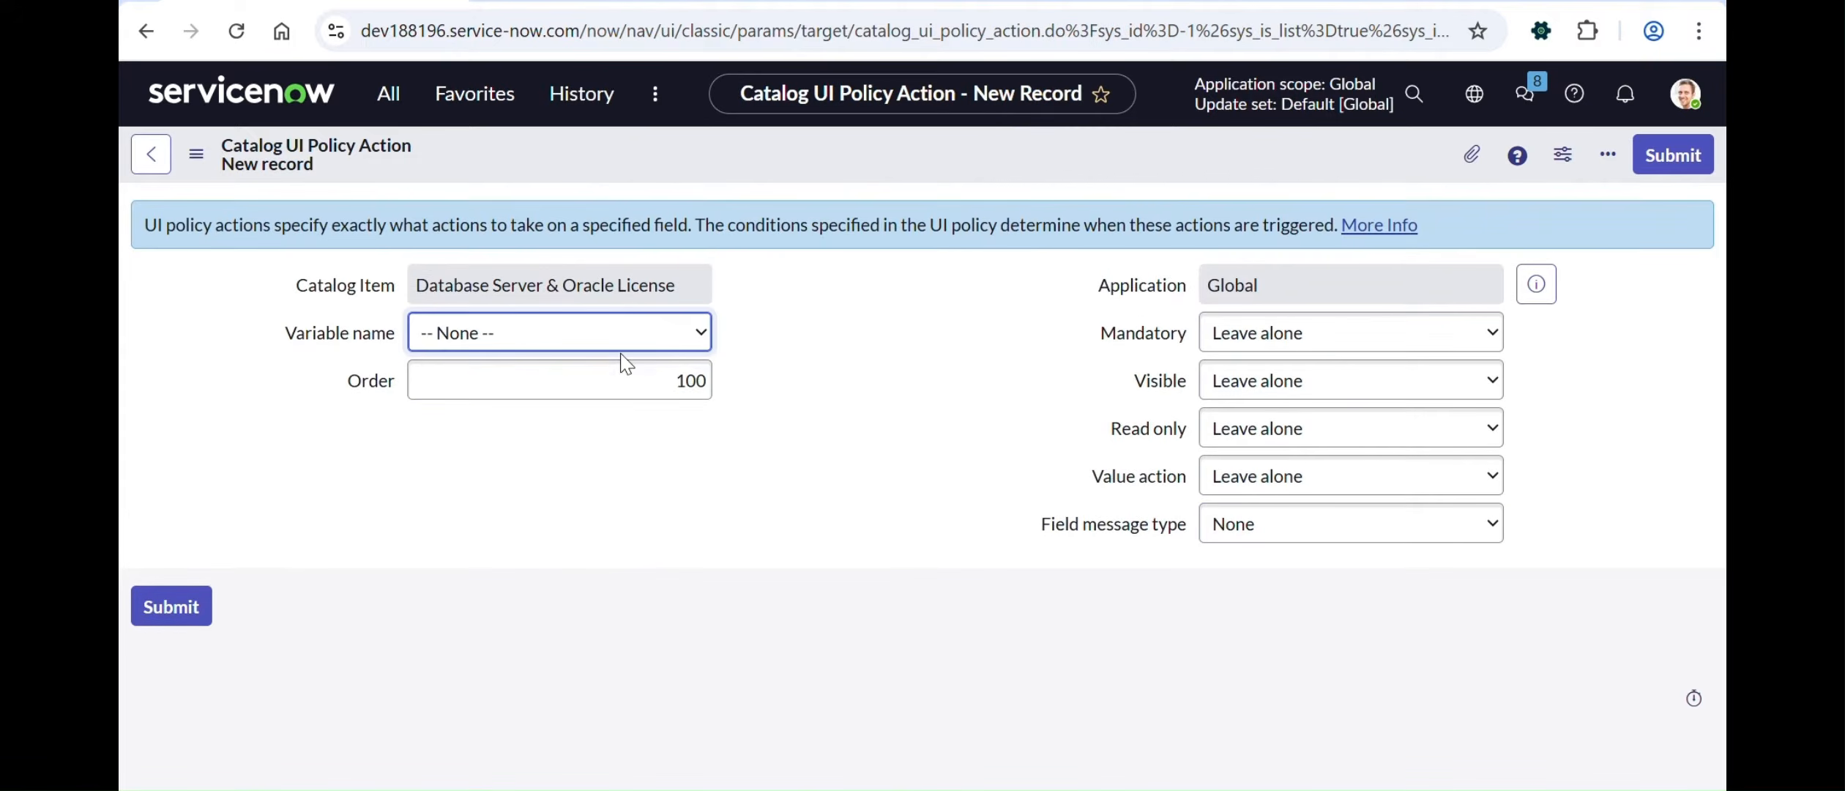
{"action": "left_click", "coordinate": [597, 338]}
{"action": "left_click", "coordinate": [557, 462]}
{"action": "left_click", "coordinate": [1305, 394]}
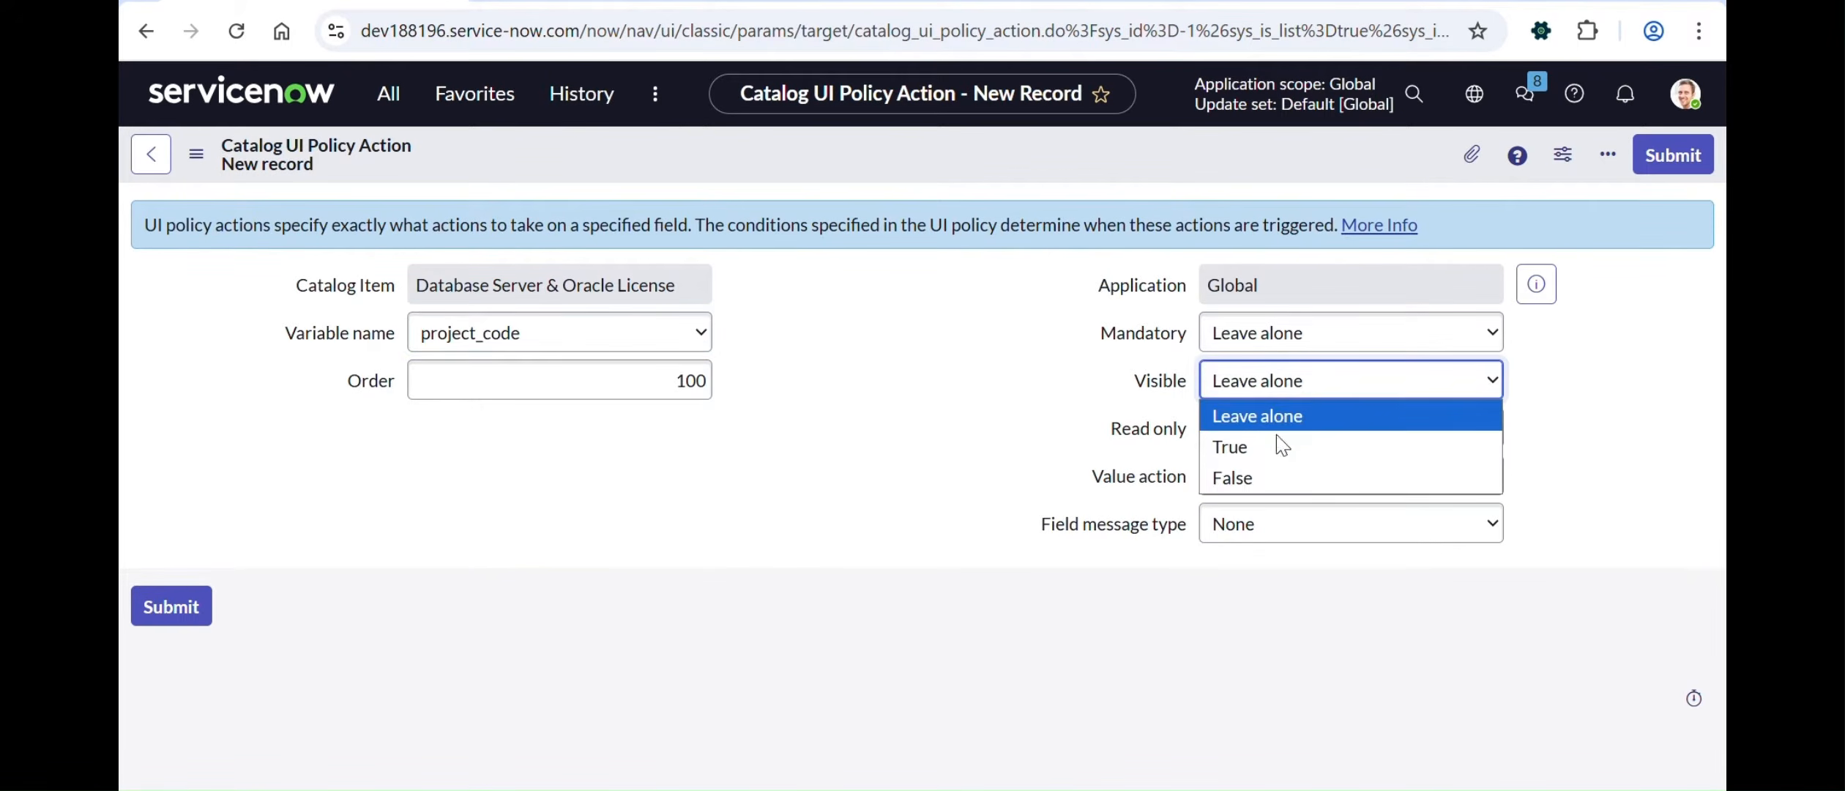
{"action": "left_click", "coordinate": [1259, 478]}
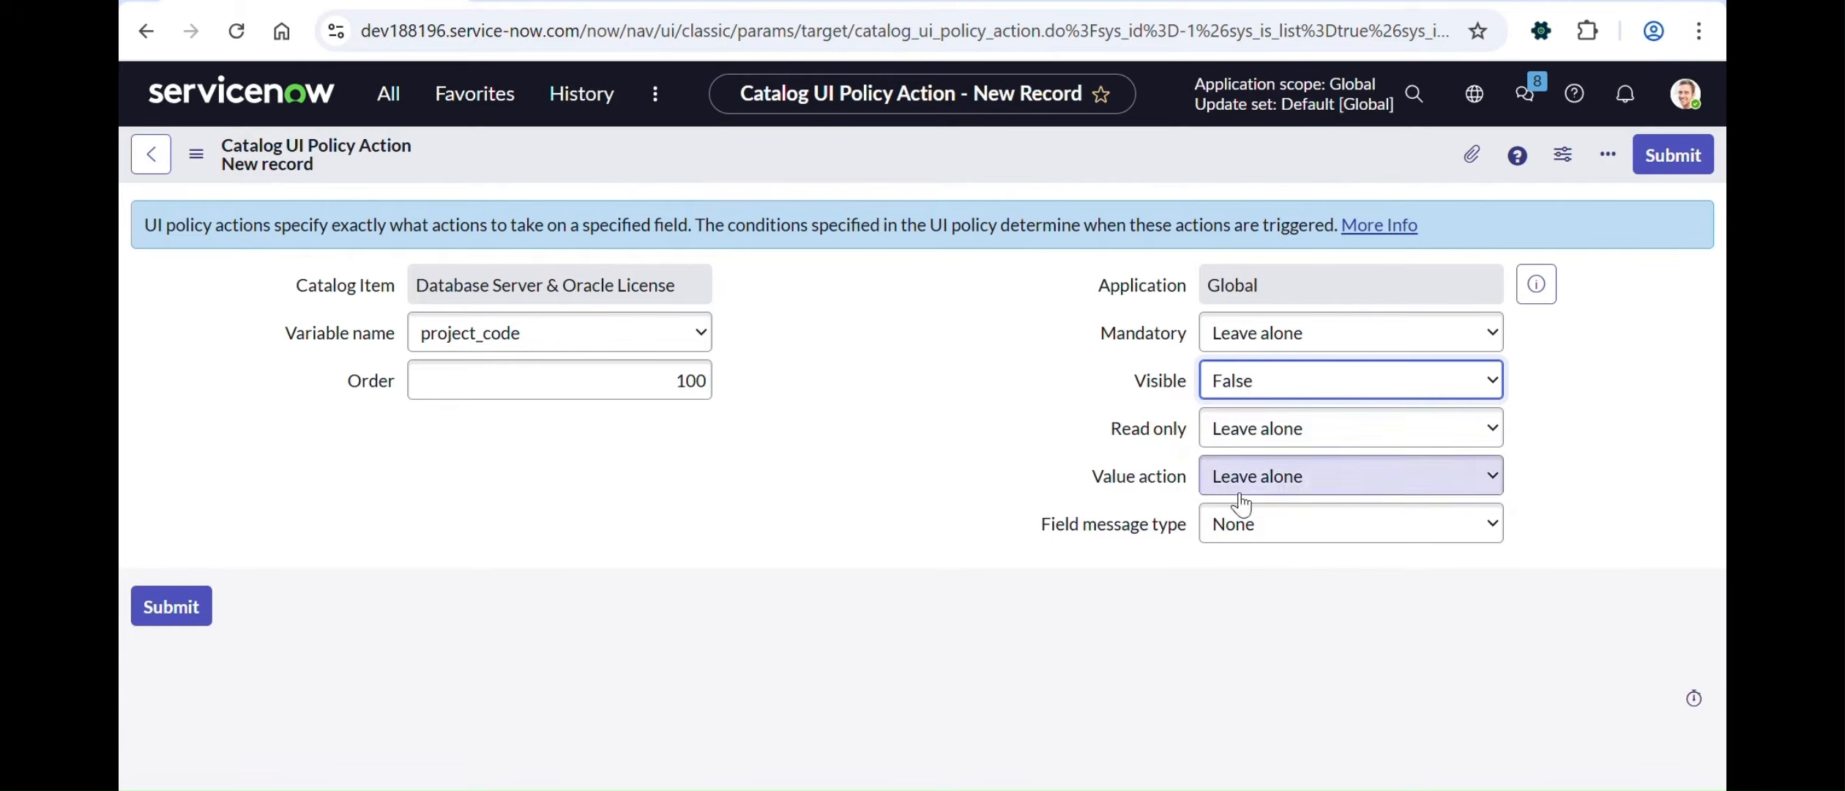
{"action": "right_click", "coordinate": [798, 142]}
{"action": "left_click", "coordinate": [876, 164]}
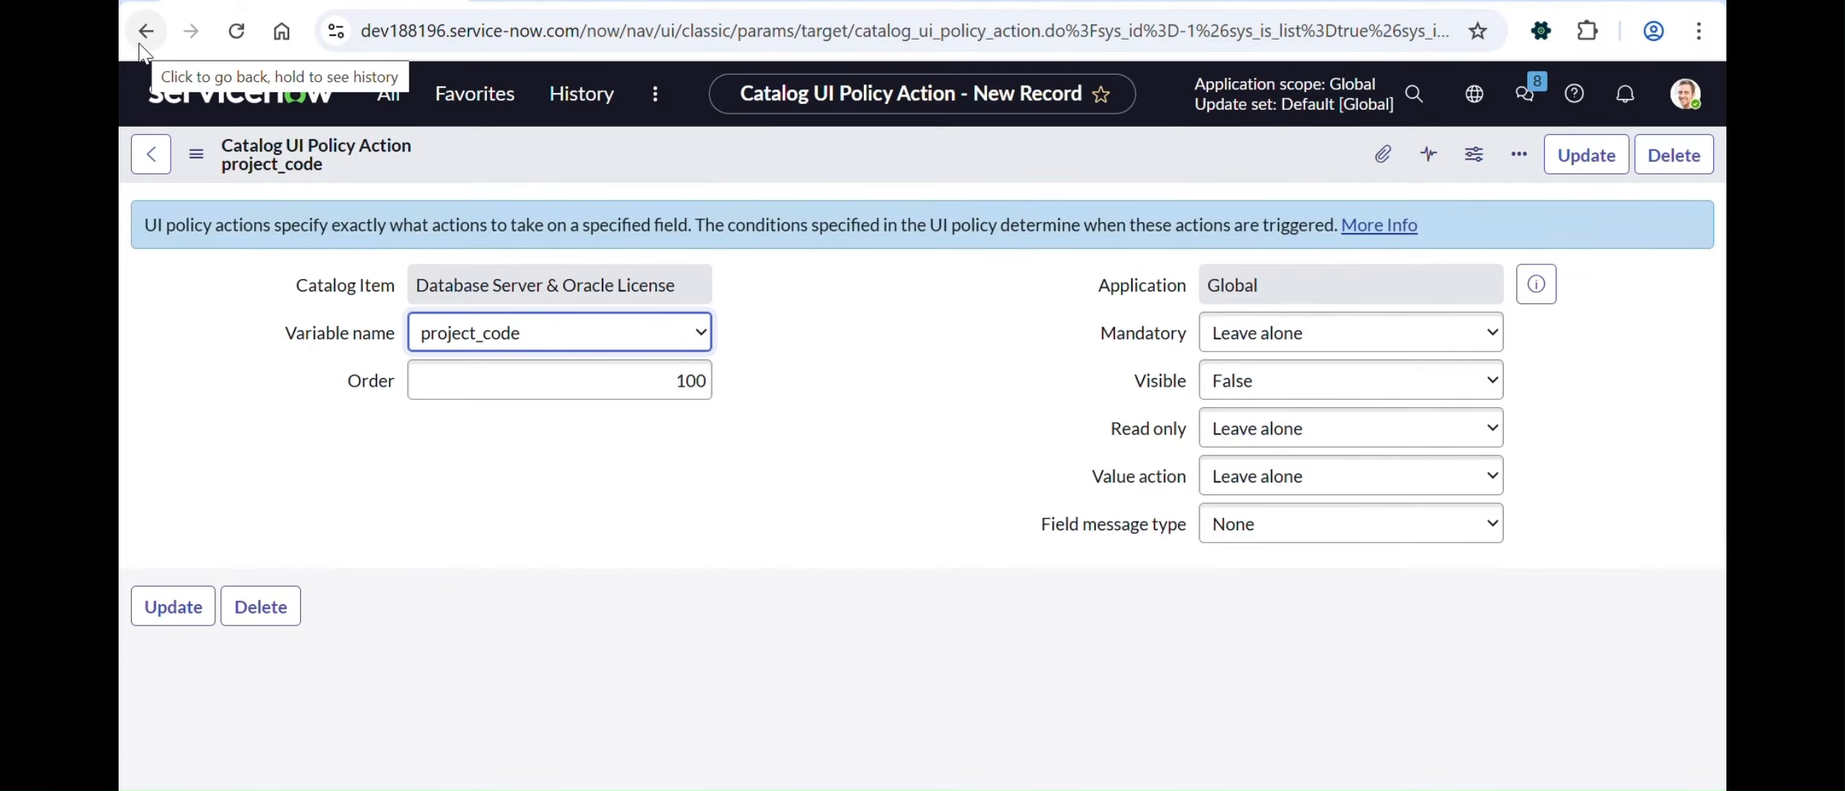
Step: Return to the policy that hides the project code field and bring up its When to Apply settings
{"action": "left_click", "coordinate": [142, 42]}
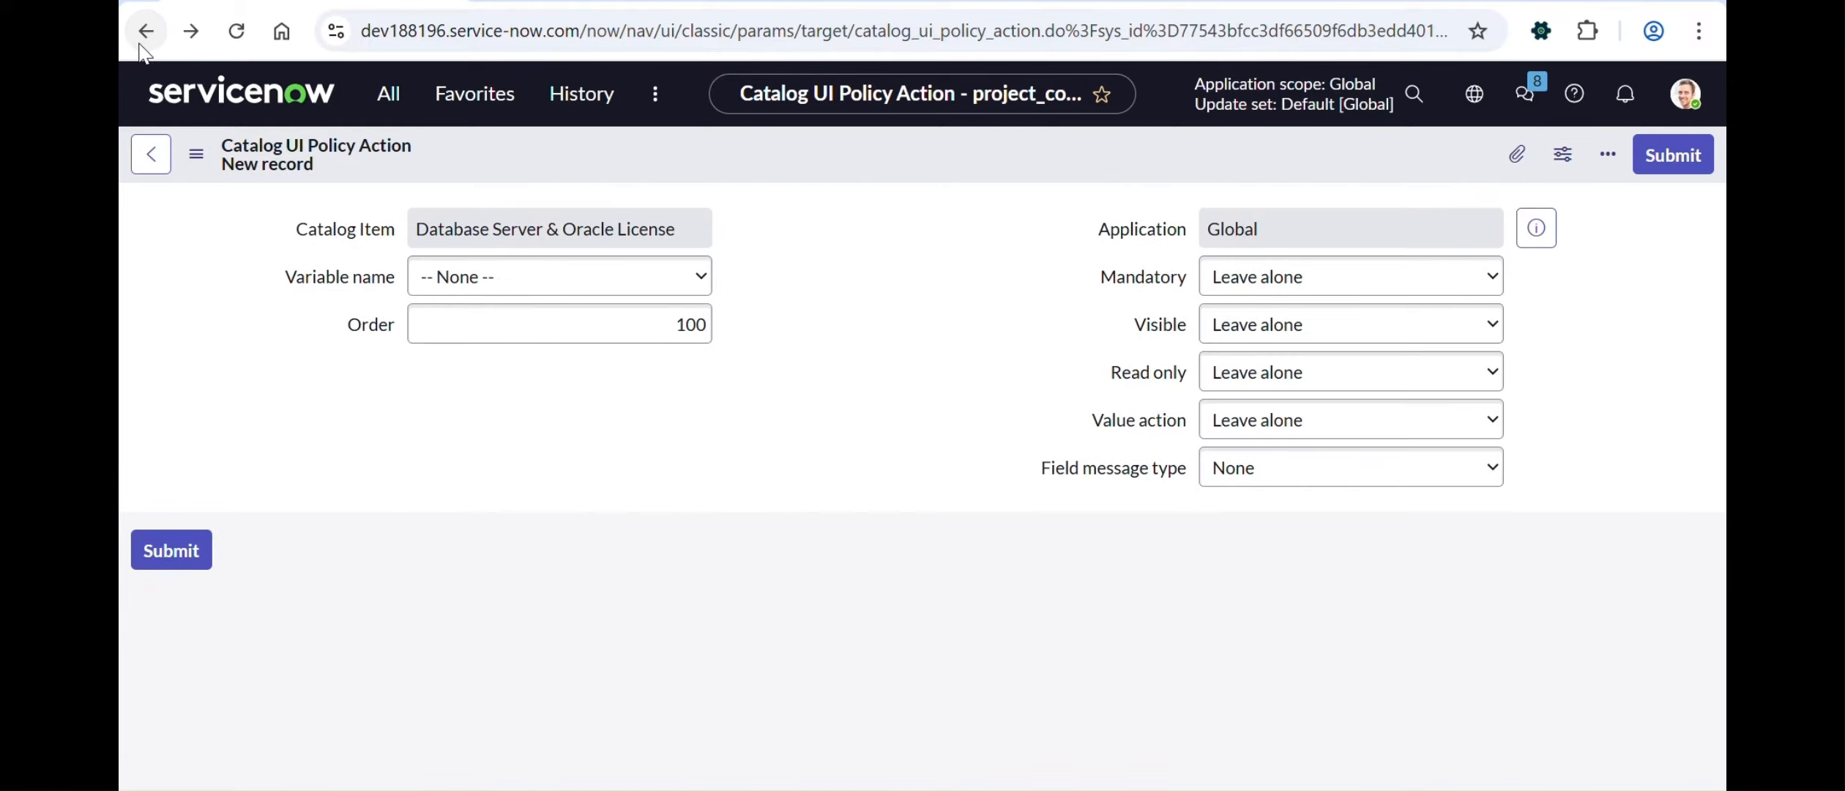
{"action": "left_click", "coordinate": [140, 44]}
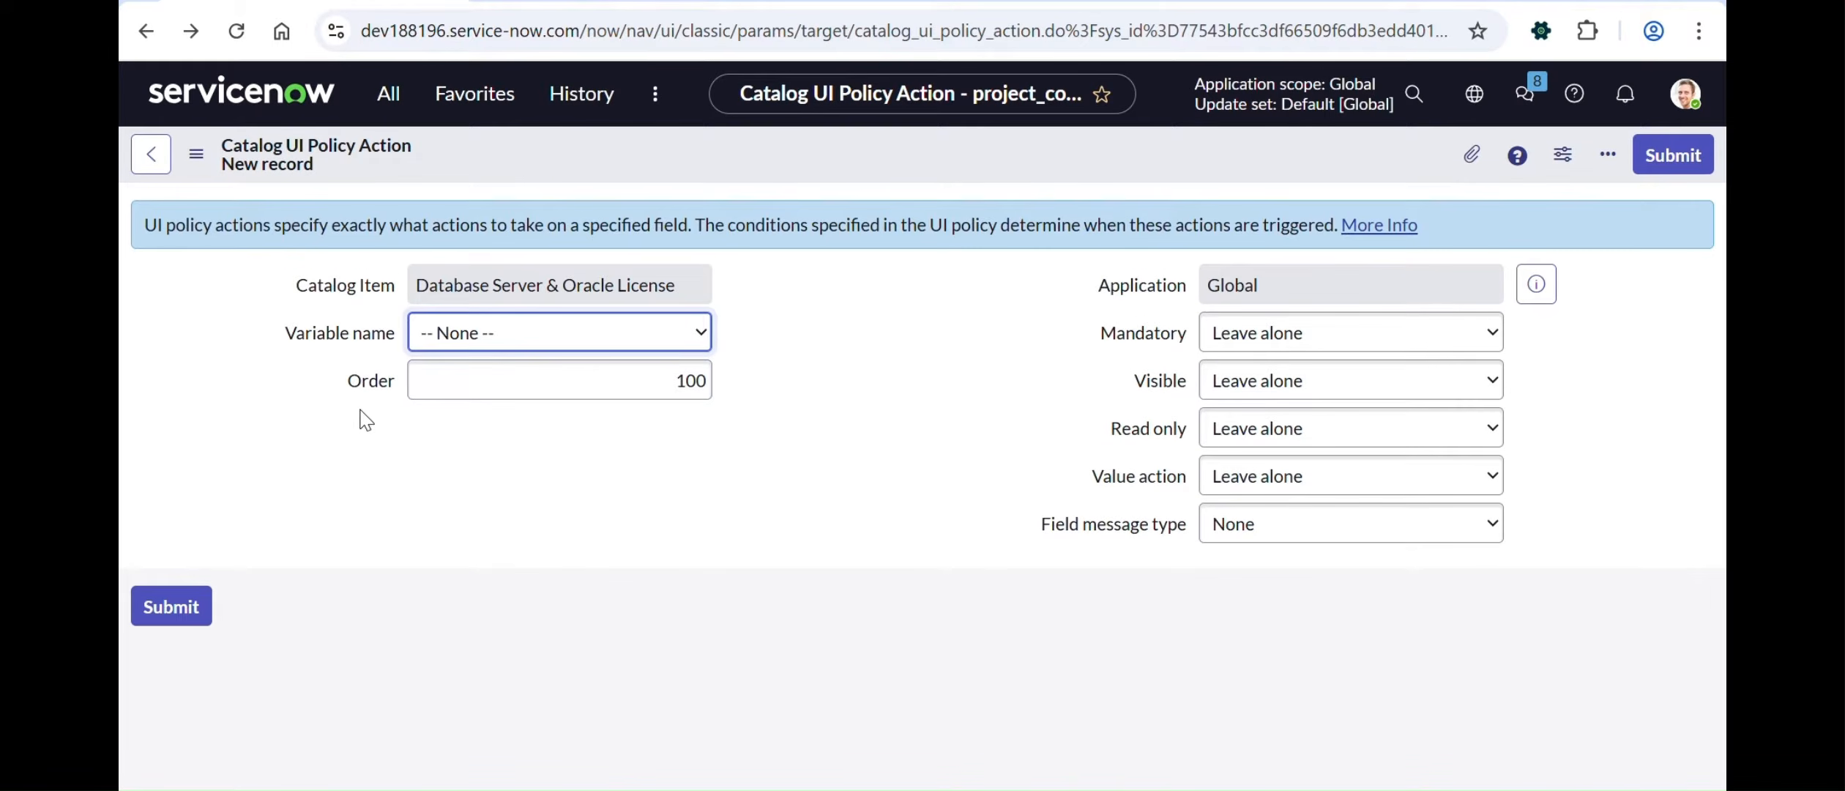
{"action": "scroll", "coordinate": [755, 675], "scroll_direction": "down", "scroll_amount": 1}
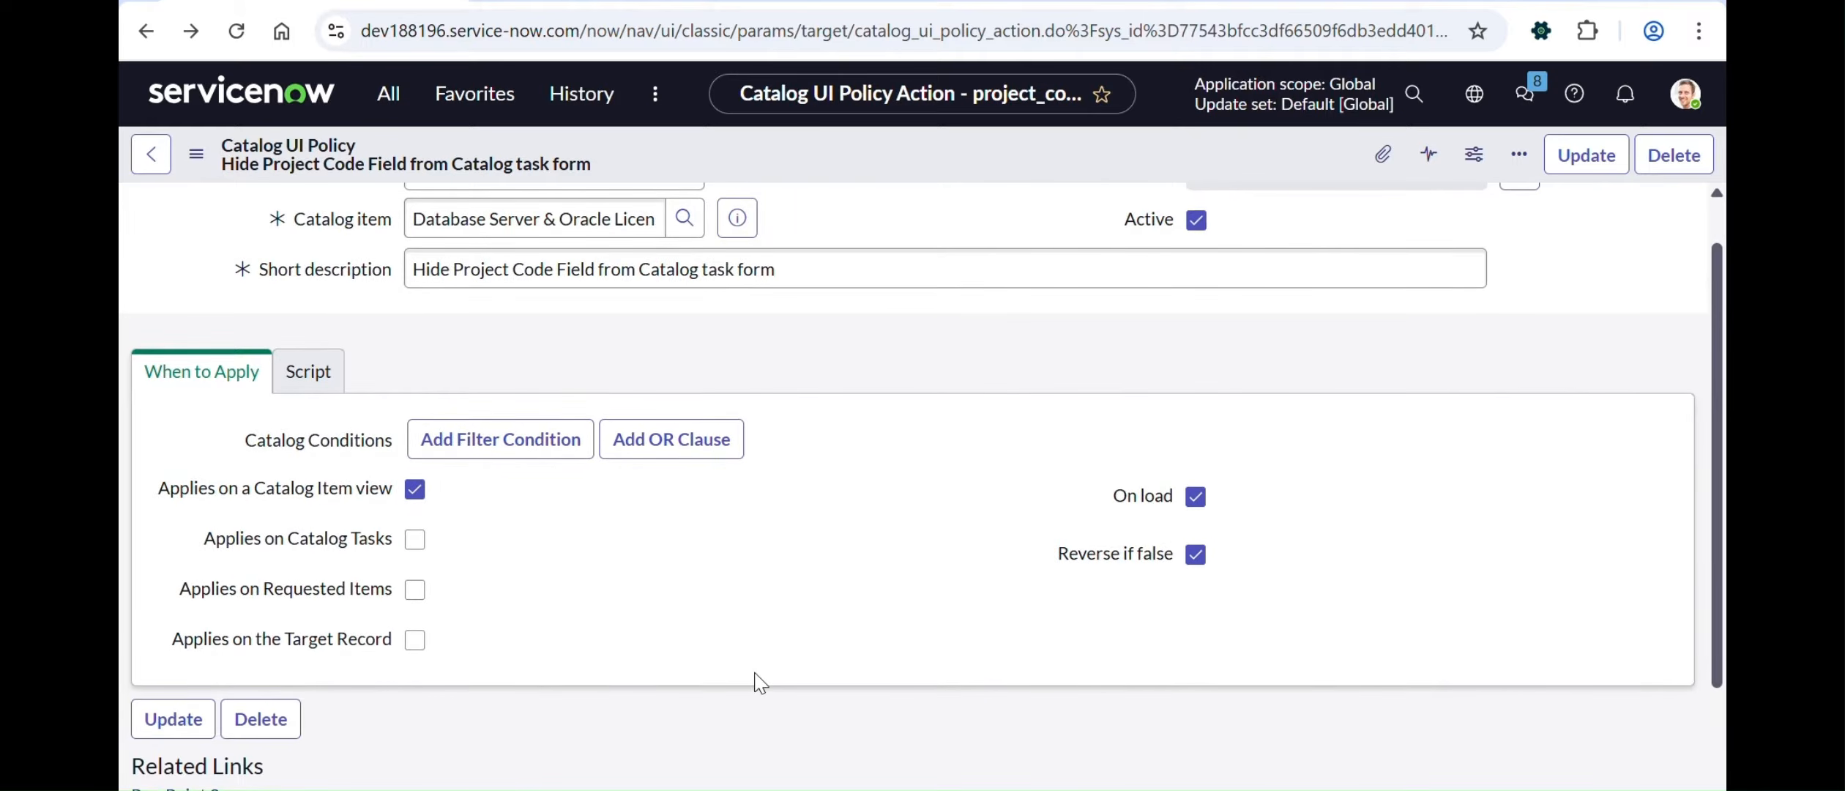
{"action": "scroll", "coordinate": [559, 485], "scroll_direction": "down", "scroll_amount": 3}
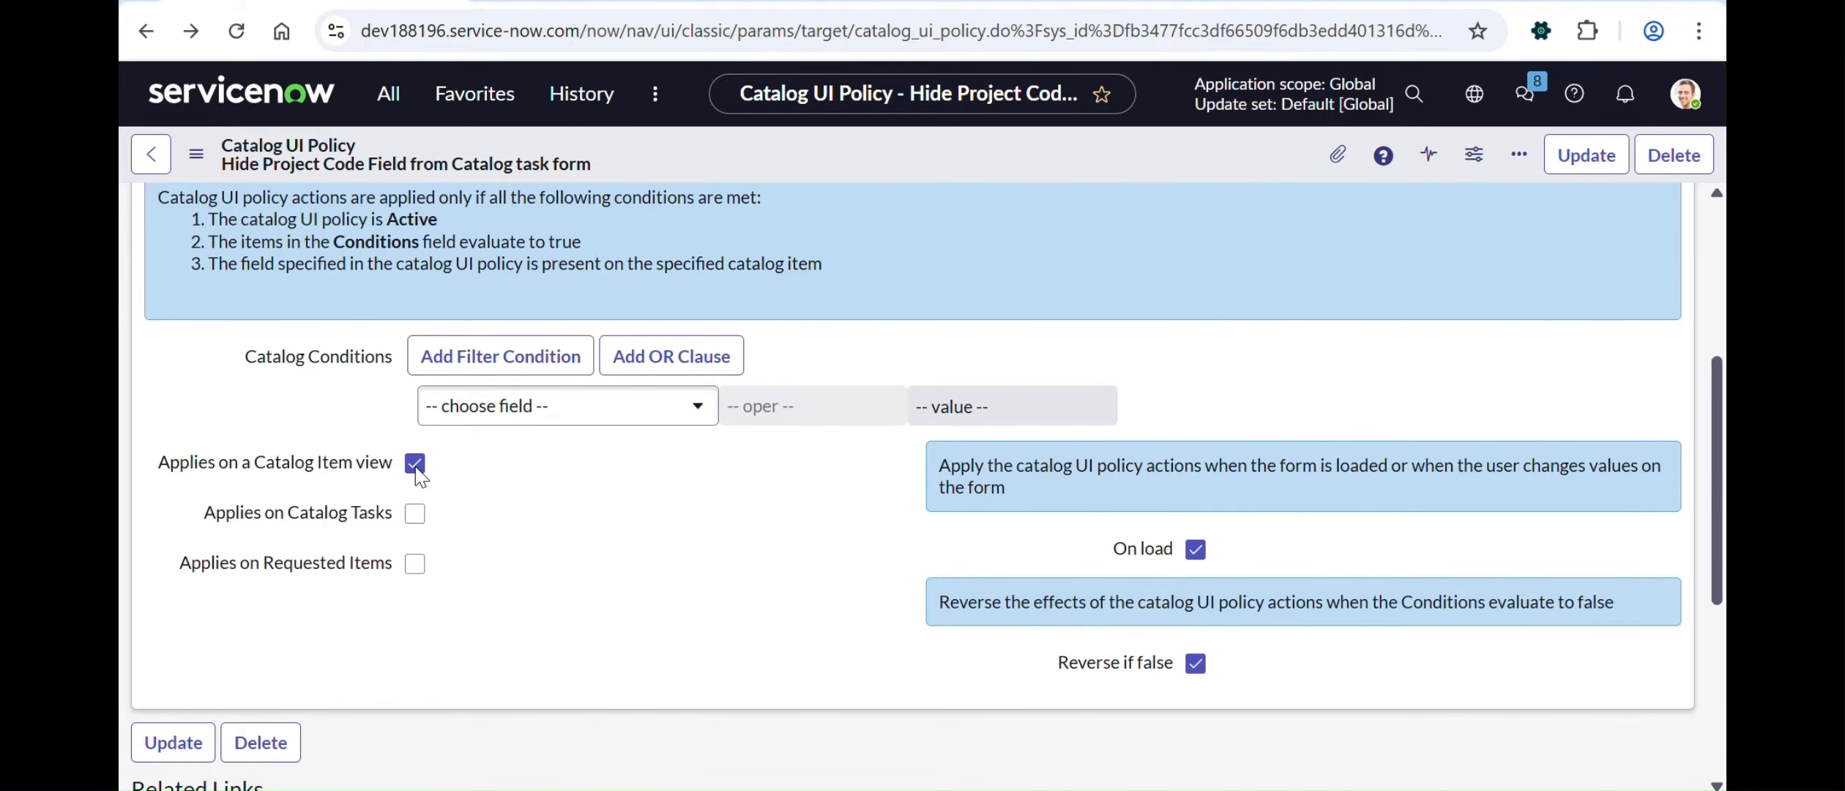
Step: Make the policy apply on Catalog Tasks instead of on a Catalog Item view, and save the record
{"action": "left_click", "coordinate": [416, 468]}
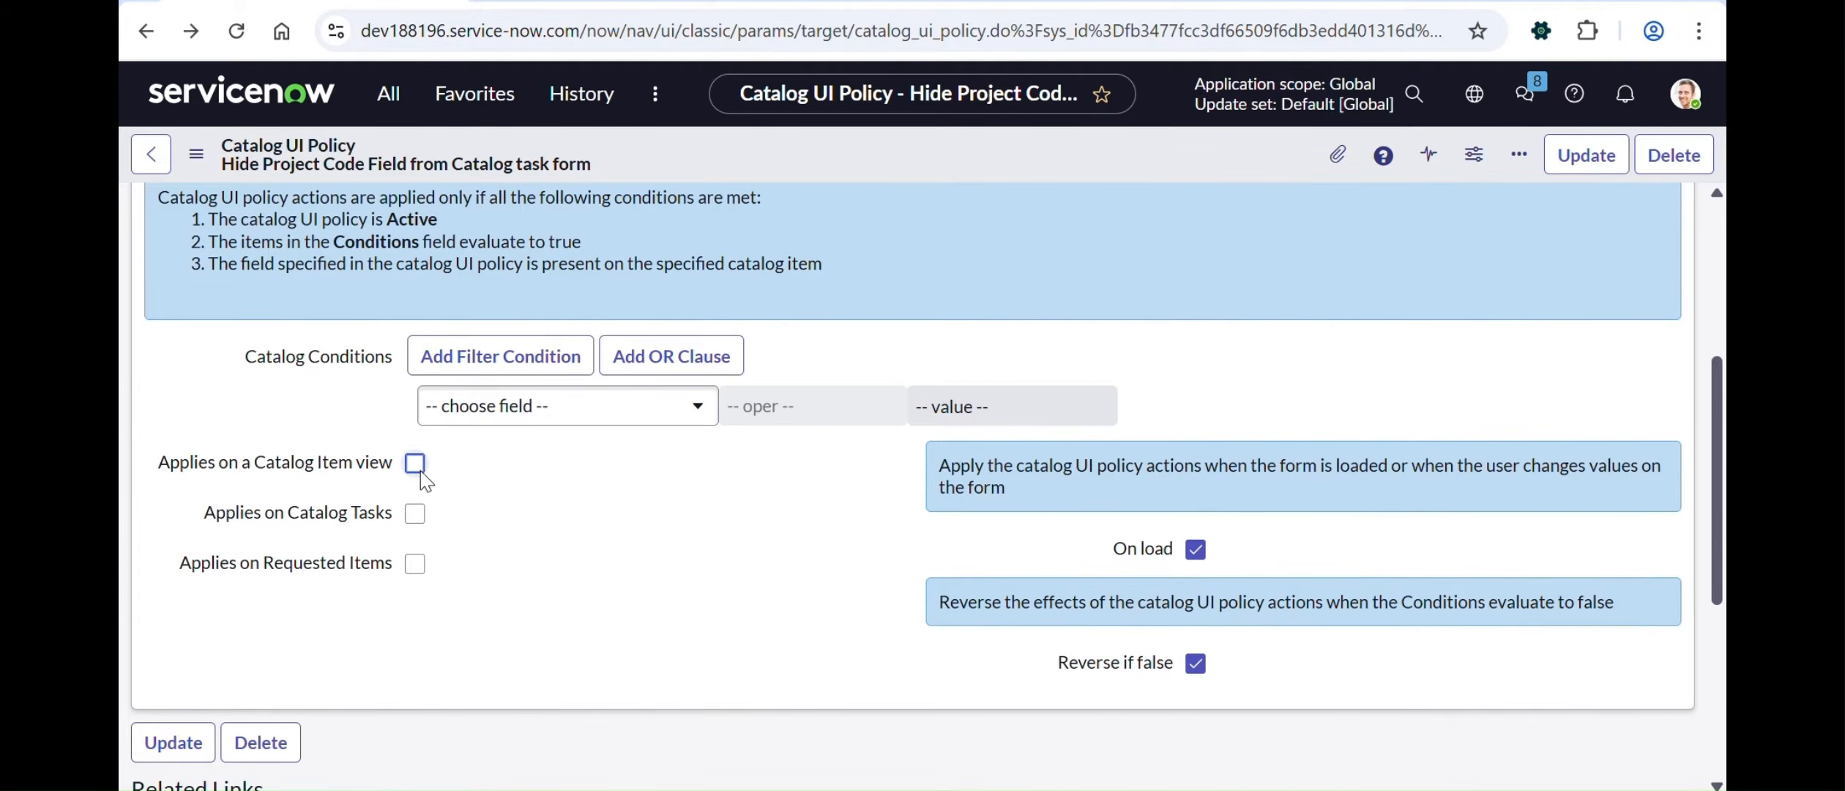
{"action": "left_click", "coordinate": [415, 515]}
{"action": "scroll", "coordinate": [653, 578], "scroll_direction": "down", "scroll_amount": 5}
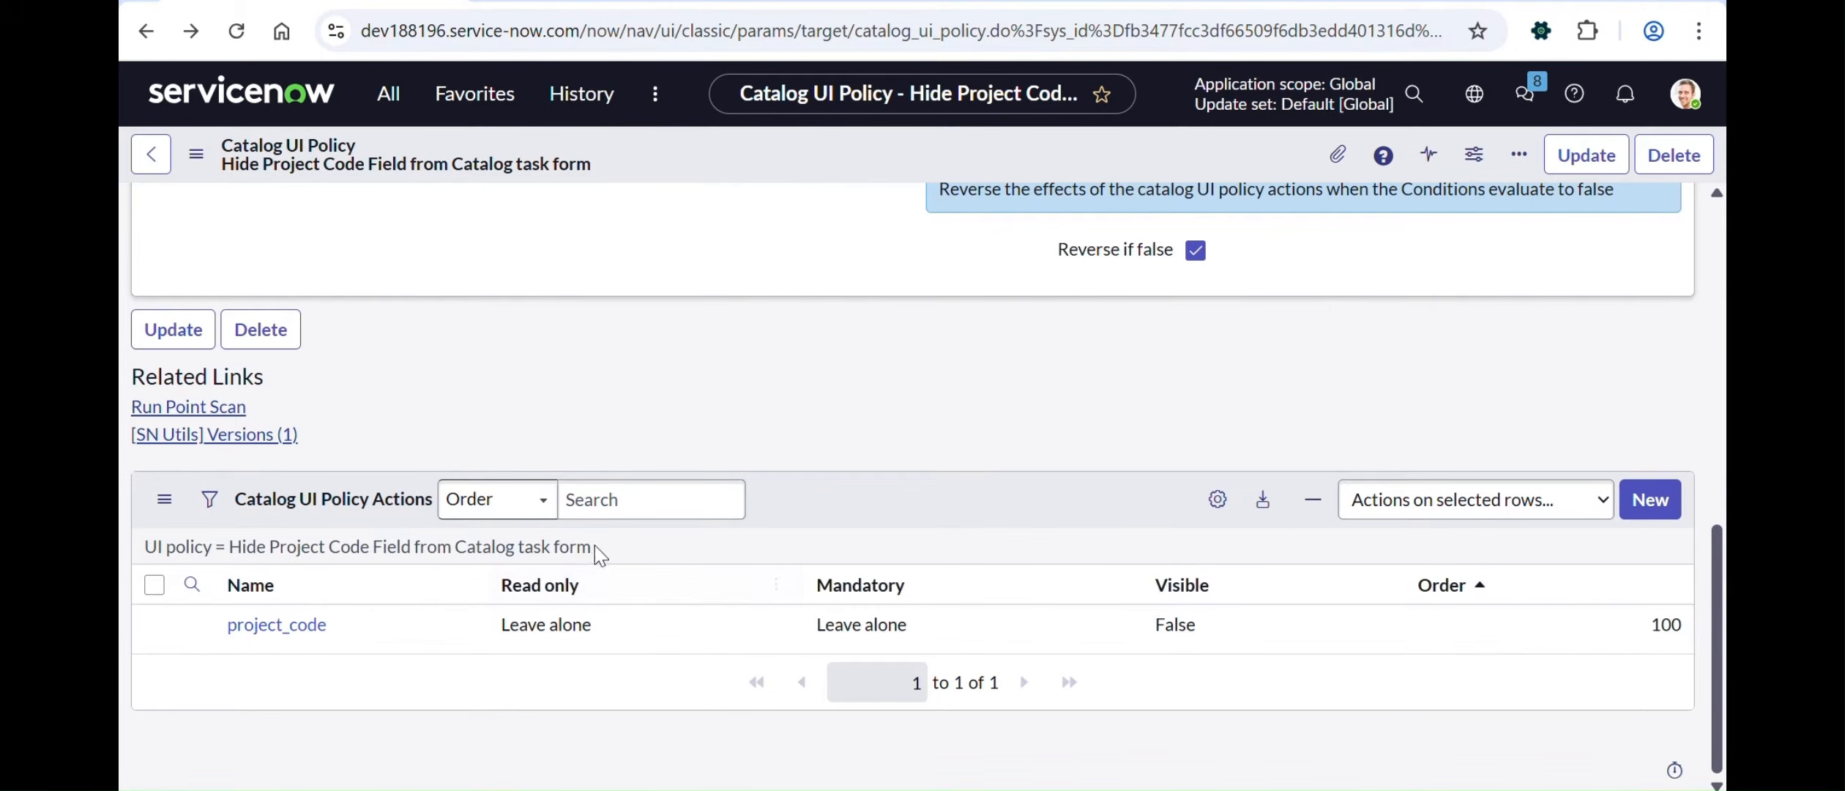
{"action": "scroll", "coordinate": [617, 416], "scroll_direction": "up", "scroll_amount": 1}
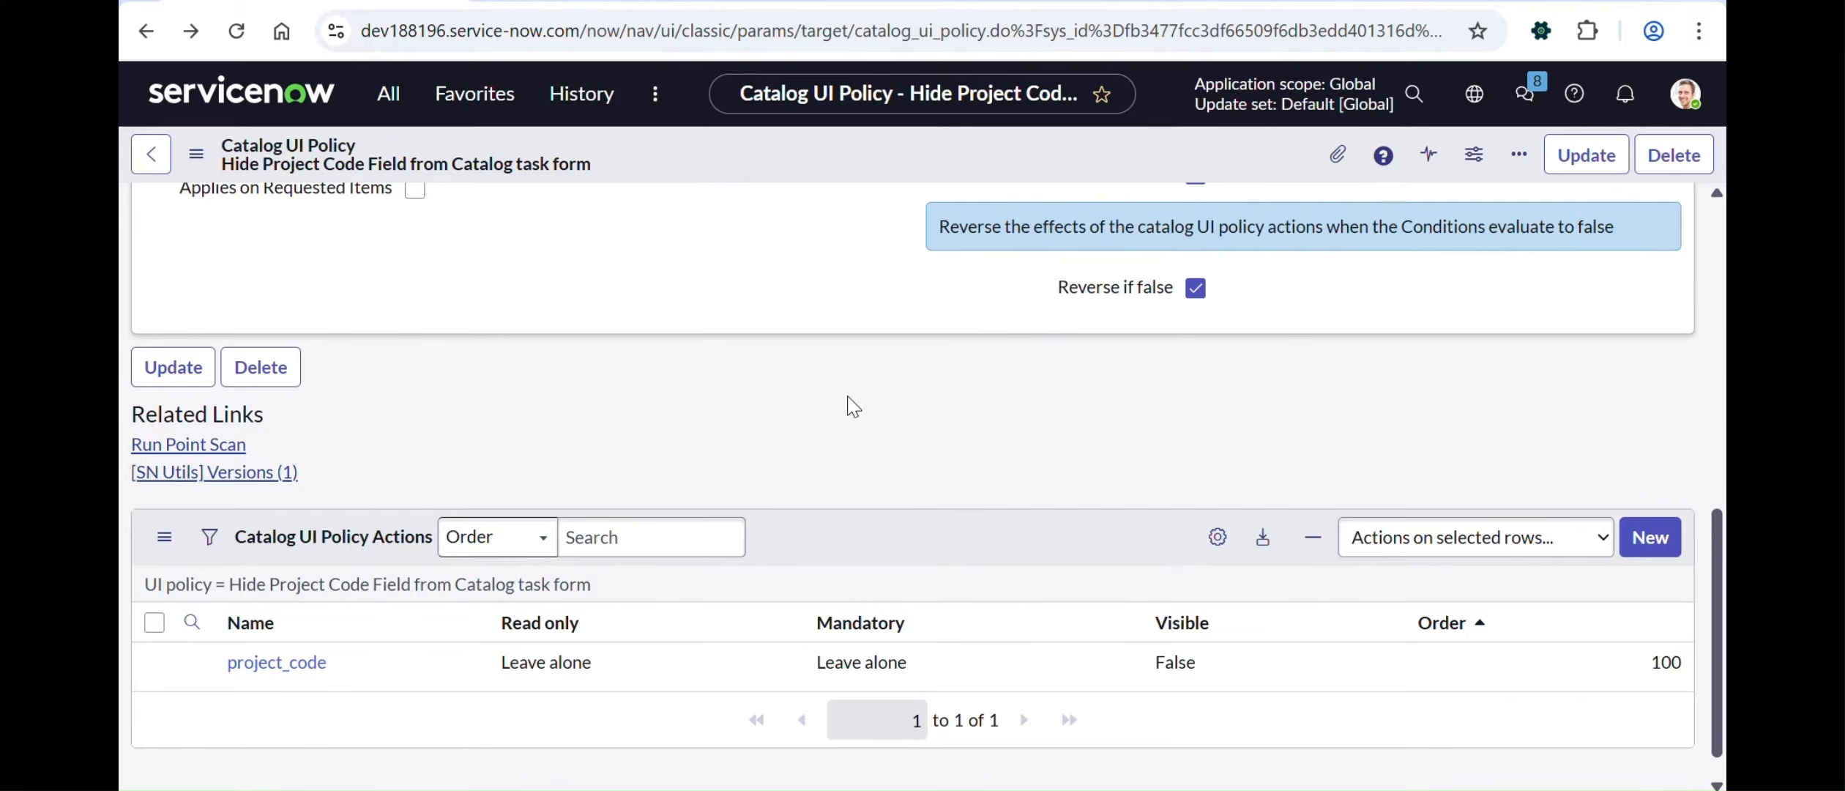
{"action": "scroll", "coordinate": [845, 396], "scroll_direction": "up", "scroll_amount": 3}
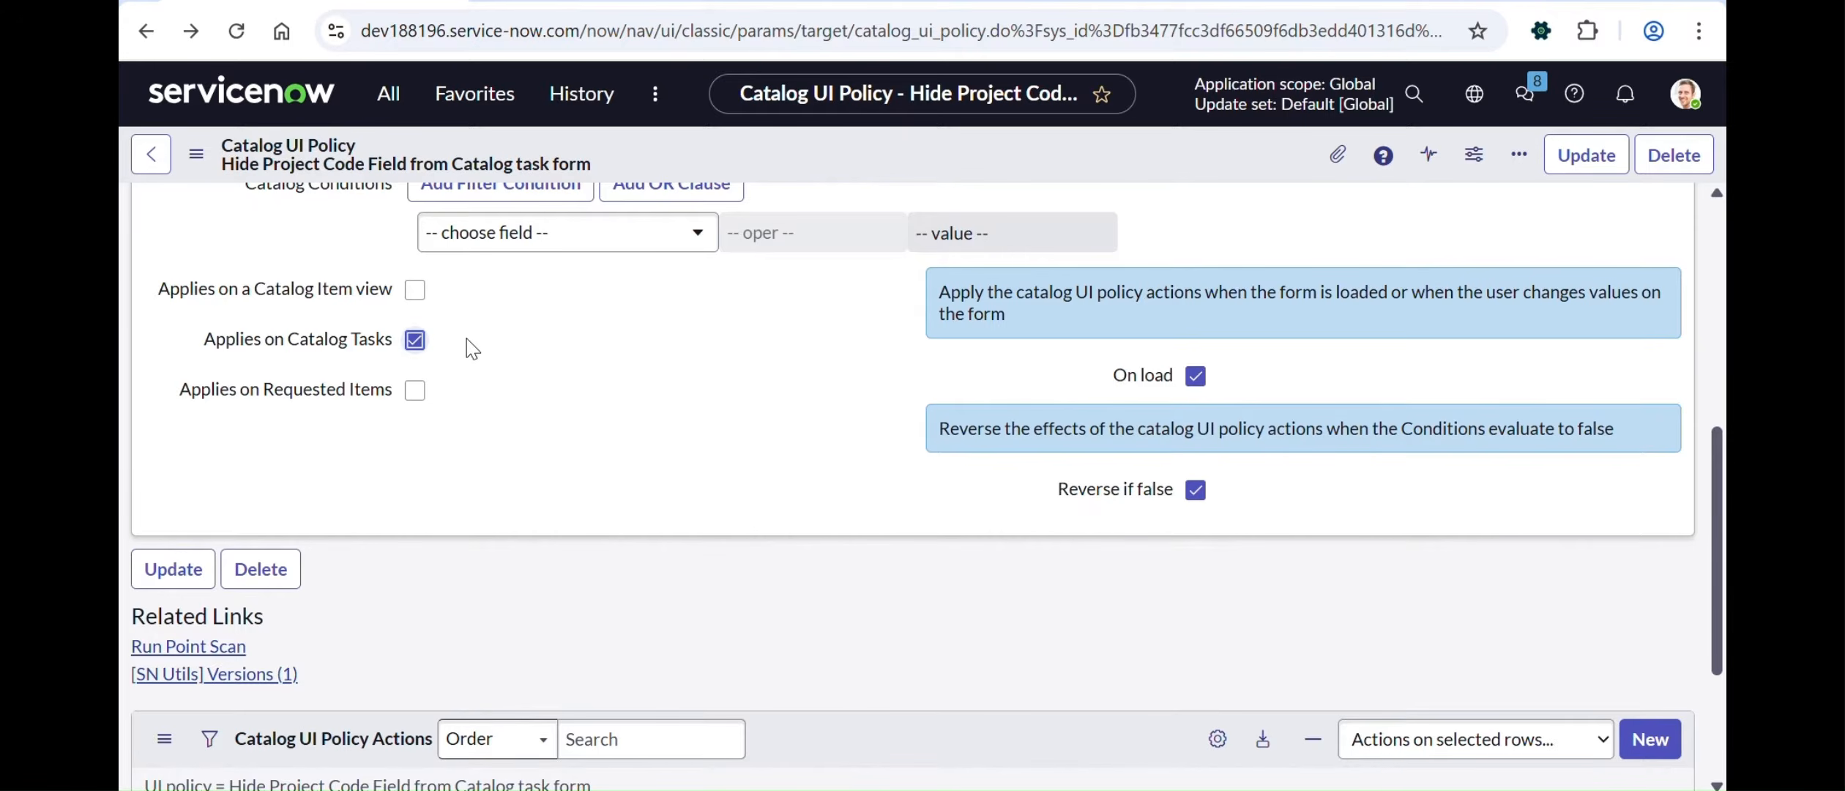
{"action": "scroll", "coordinate": [467, 339], "scroll_direction": "up", "scroll_amount": 3}
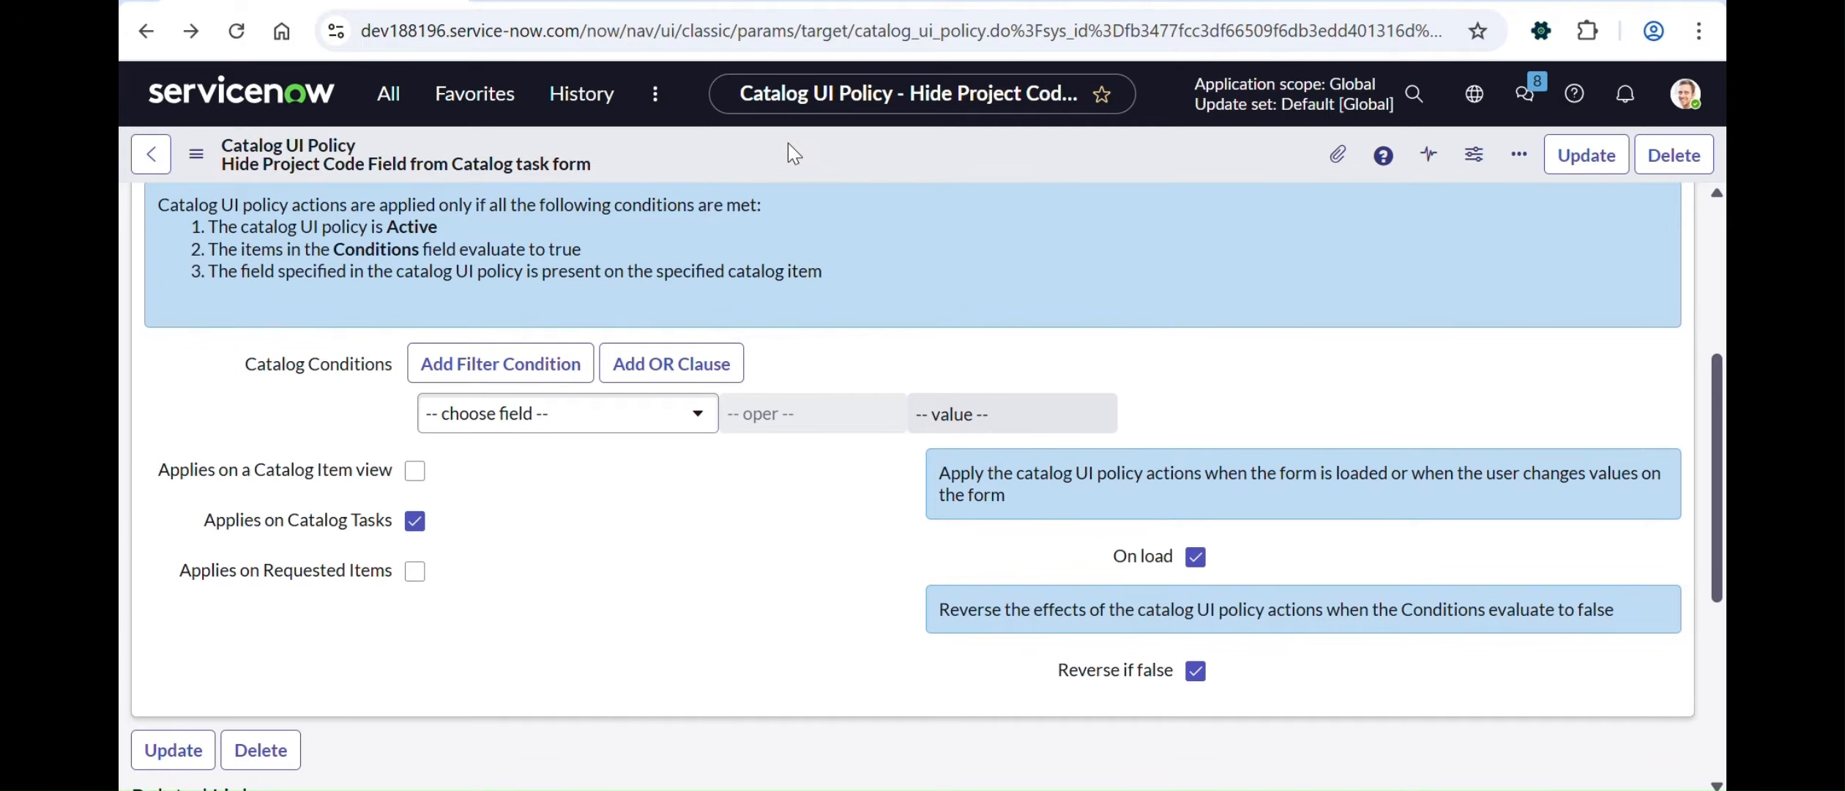
{"action": "right_click", "coordinate": [788, 144]}
{"action": "left_click", "coordinate": [838, 156]}
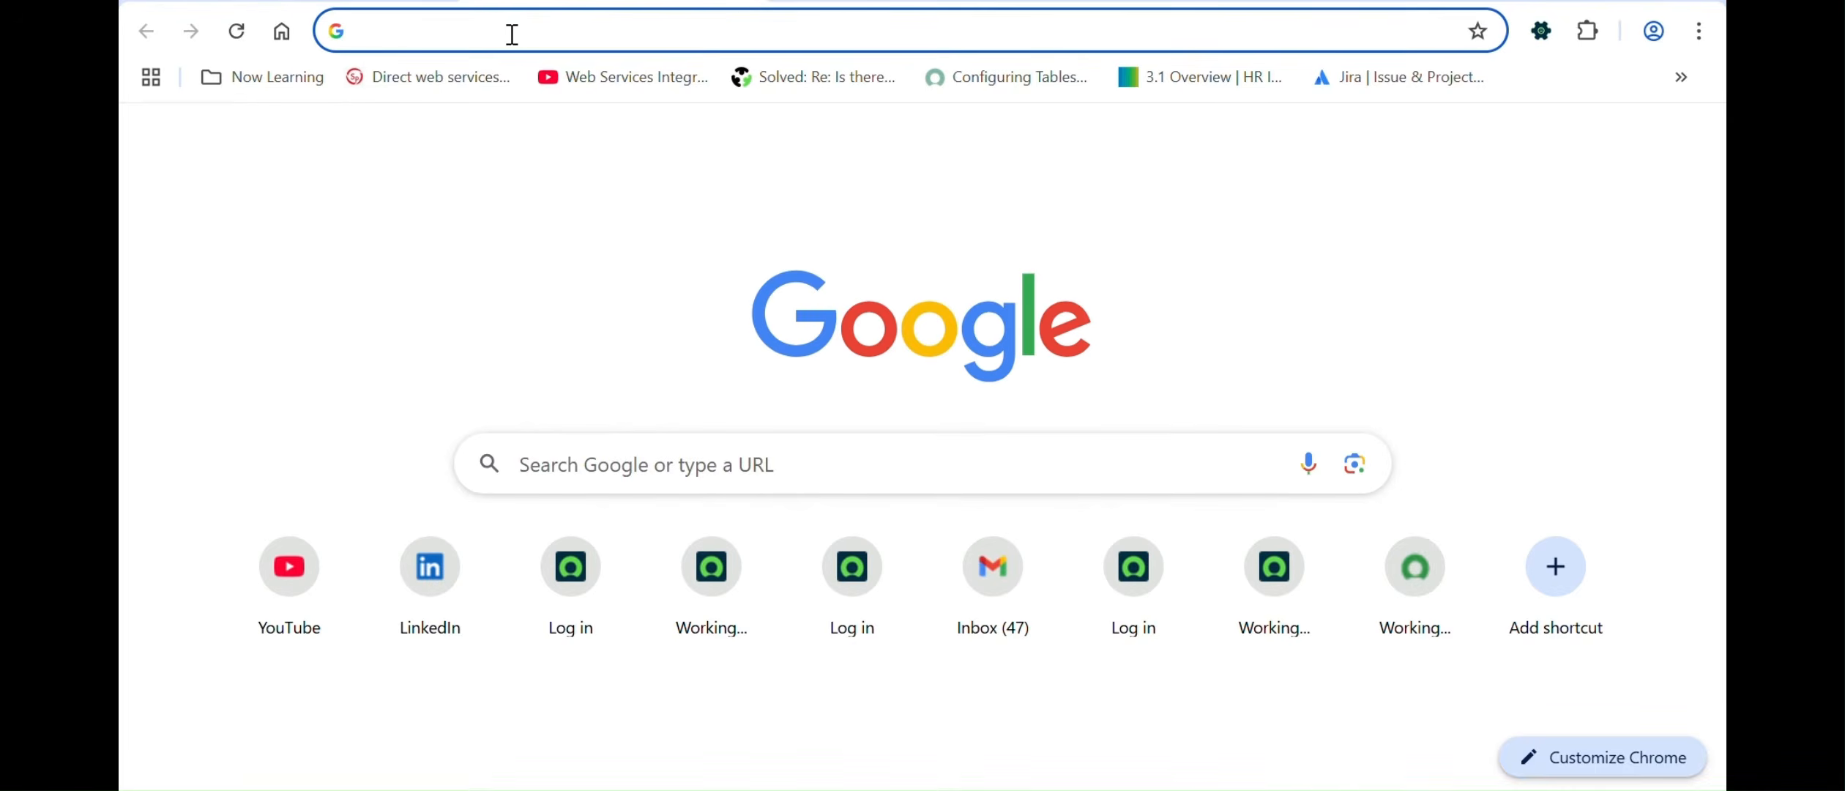
{"action": "left_click", "coordinate": [510, 29]}
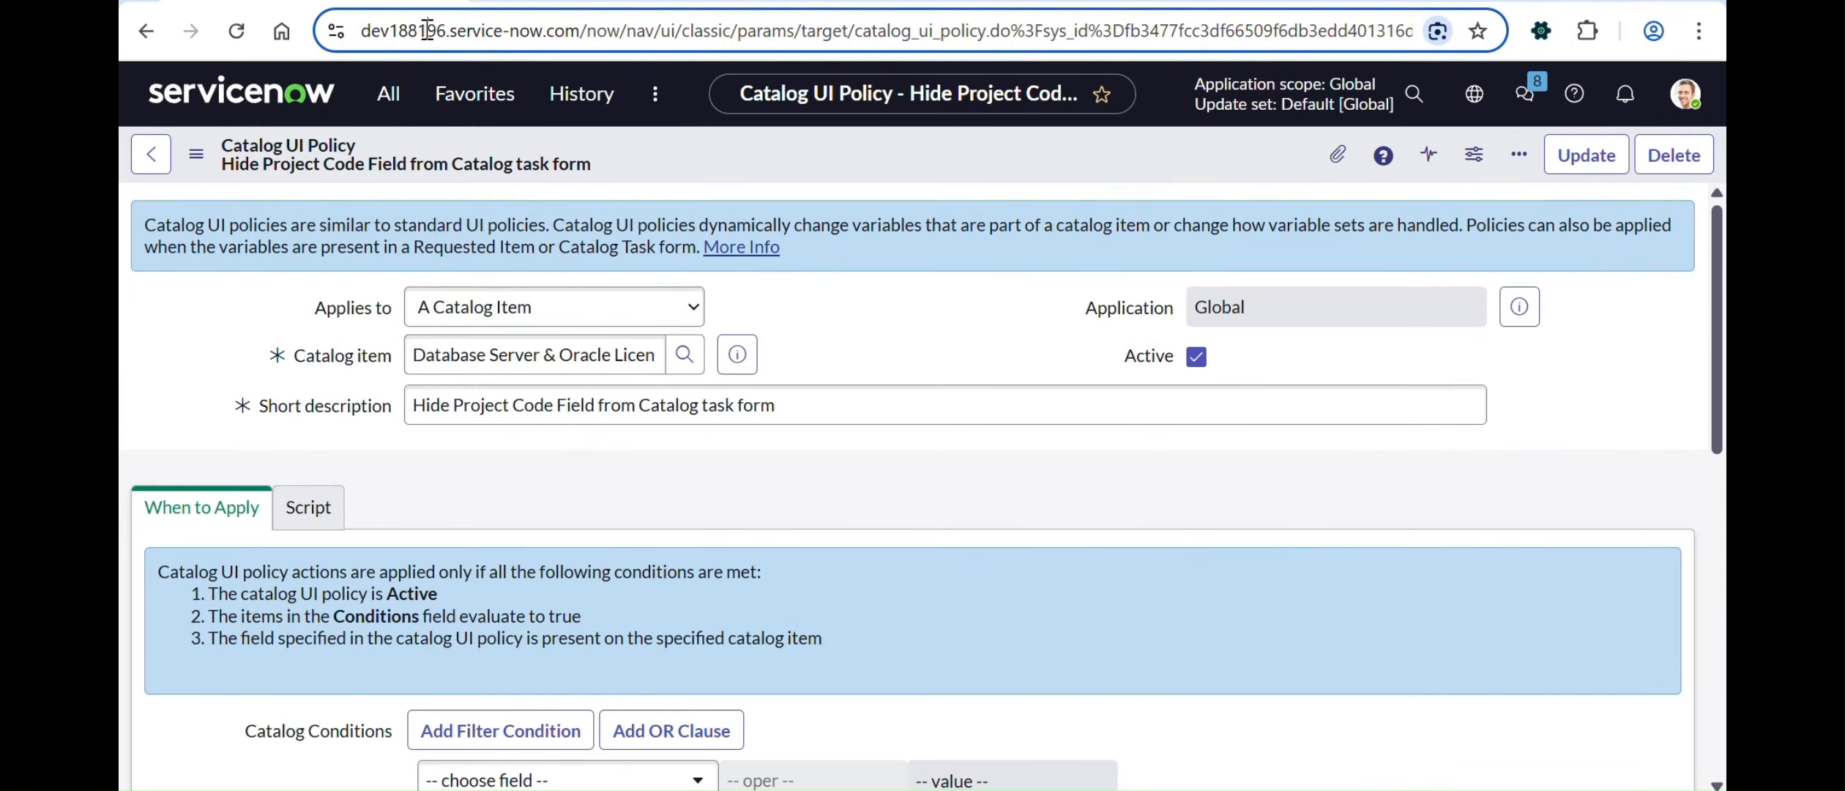
{"action": "left_click", "coordinate": [418, 30]}
{"action": "left_click", "coordinate": [483, 30]}
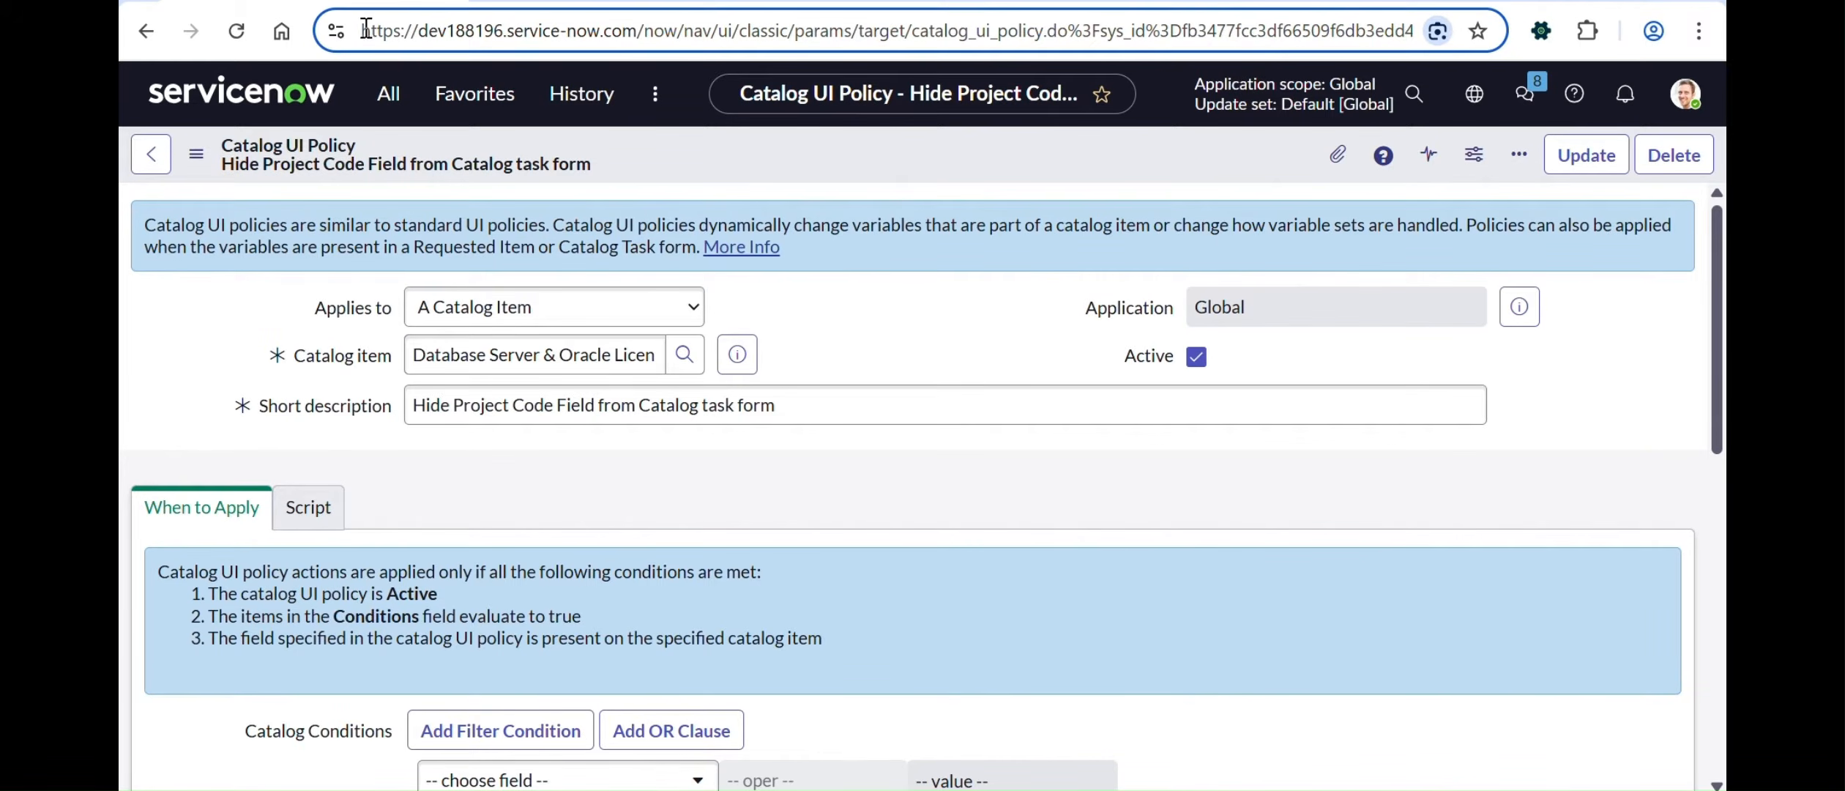
{"action": "left_click_drag", "start_coordinate": [363, 30], "coordinate": [368, 29]}
{"action": "key", "text": "shift+Right"}
{"action": "key", "text": "shift+Right"}
{"action": "key", "text": "shift+Right"}
{"action": "key", "text": "shift+Right"}
{"action": "key", "text": "shift+Right"}
{"action": "key", "text": "shift+Right"}
{"action": "key", "text": "shift+Right"}
{"action": "key", "text": "shift+Right"}
{"action": "key", "text": "shift+Right"}
{"action": "key", "text": "shift+Right"}
{"action": "key", "text": "shift+Right"}
{"action": "key", "text": "shift+Right"}
{"action": "key", "text": "shift+Right"}
{"action": "key", "text": "shift+Right"}
{"action": "key", "text": "shift+Right"}
{"action": "key", "text": "shift+Right"}
{"action": "key", "text": "shift+Right"}
{"action": "key", "text": "shift+Right"}
{"action": "key", "text": "shift+Right"}
{"action": "key", "text": "shift+Right"}
{"action": "key", "text": "ctrl+c"}
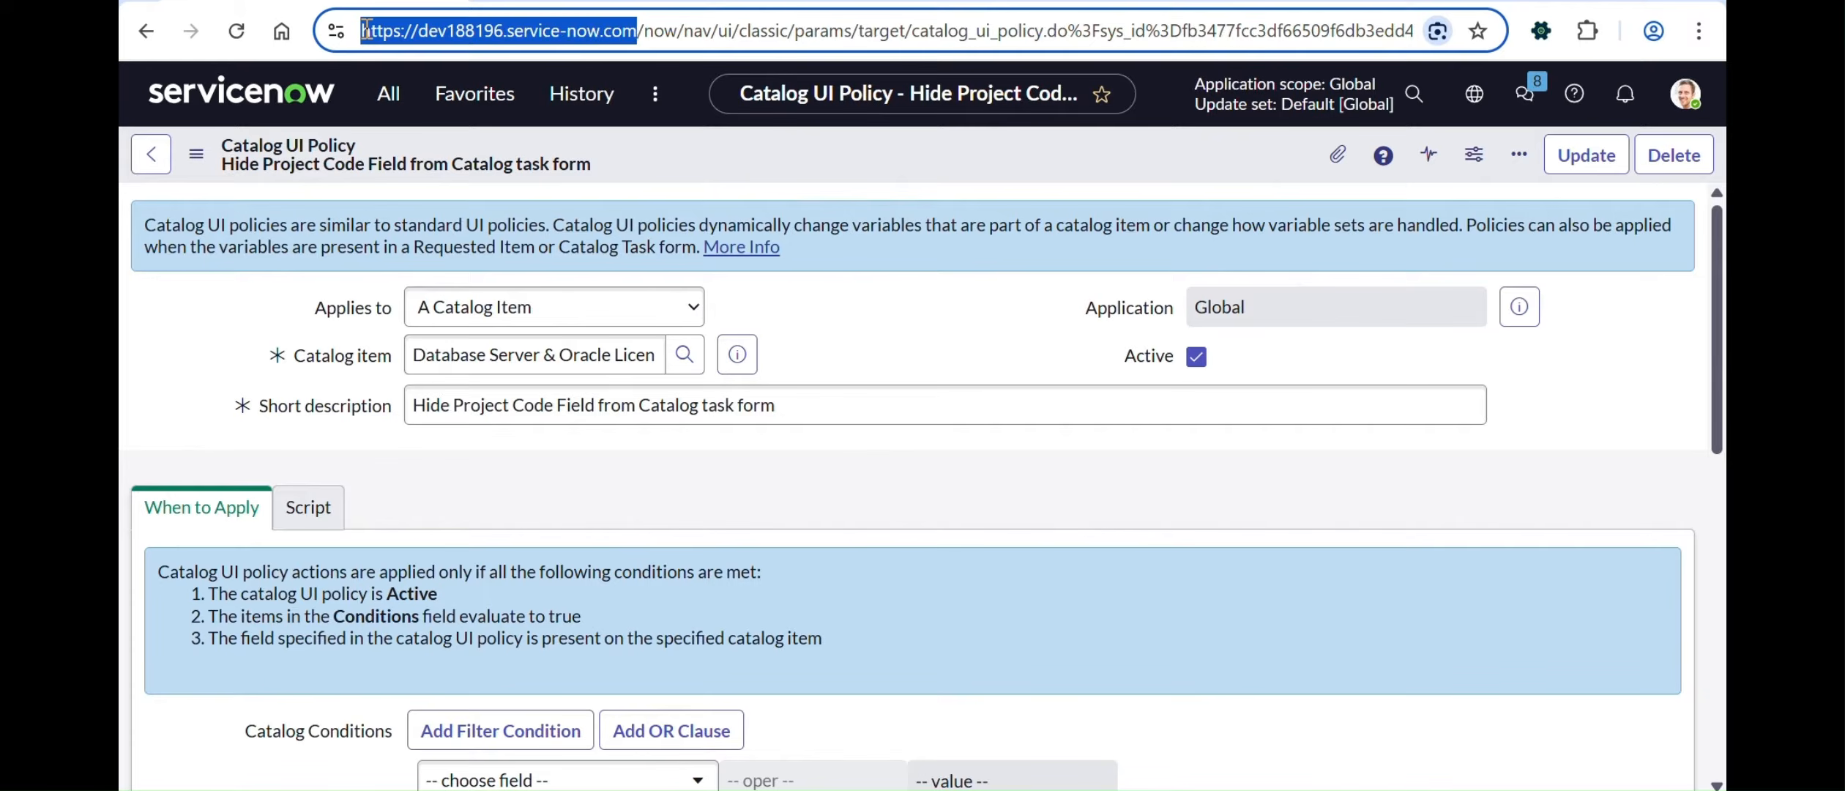
Step: Open the instance's service portal in a new browser tab by adding /sp to the copied base address
{"action": "key", "text": "ctrl+t"}
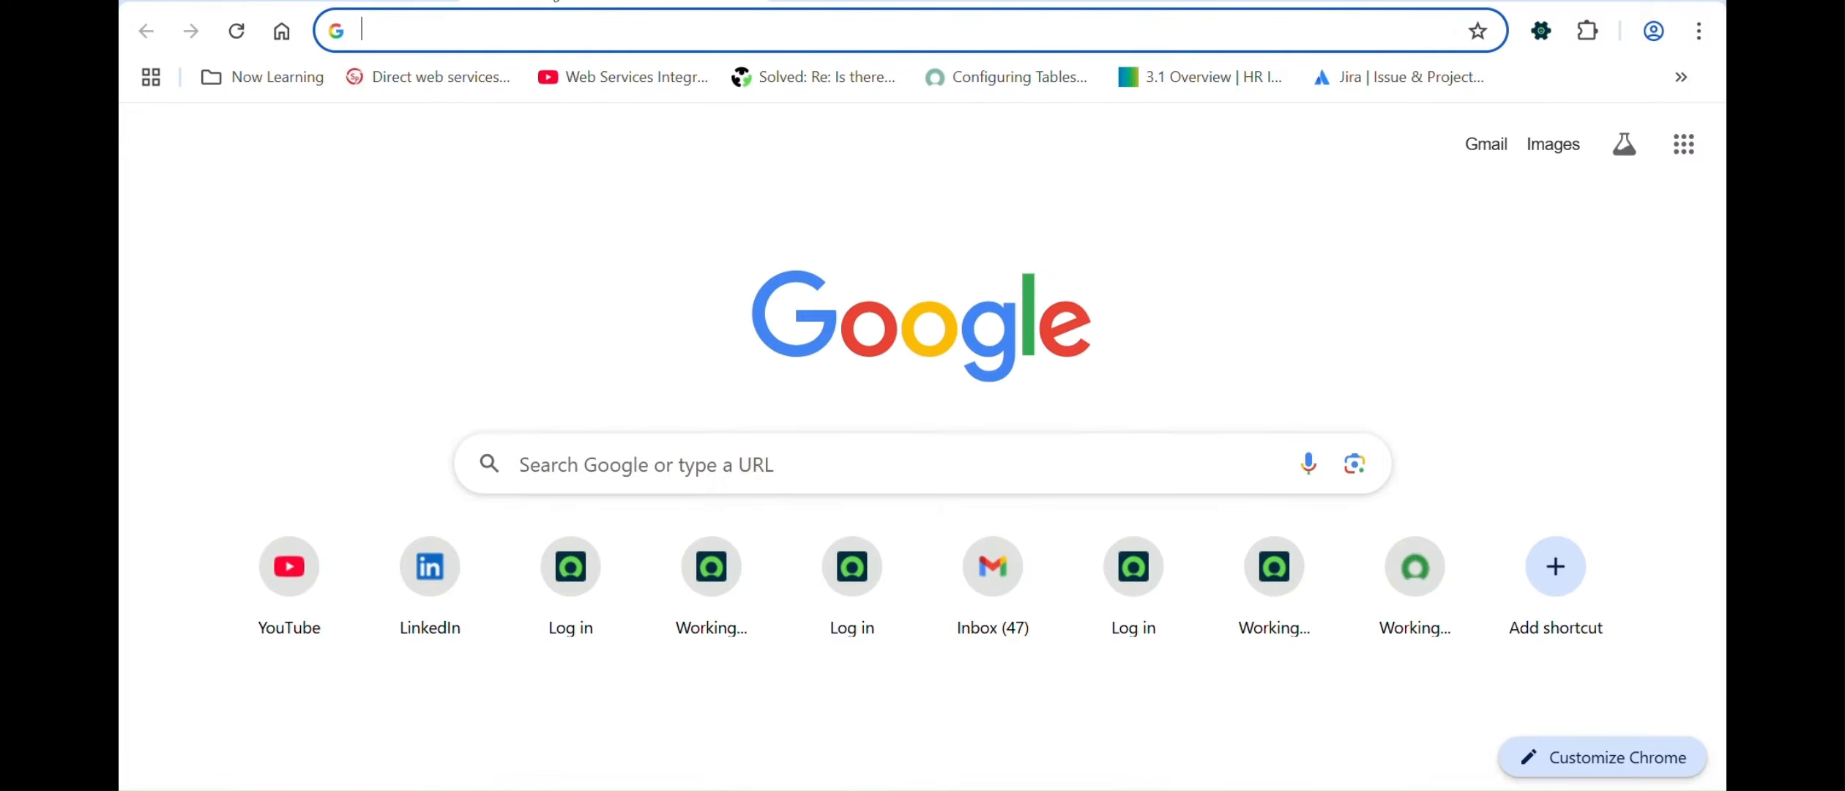
{"action": "left_click", "coordinate": [540, 28]}
{"action": "key", "text": "ctrl+v"}
{"action": "type", "text": "/sp"}
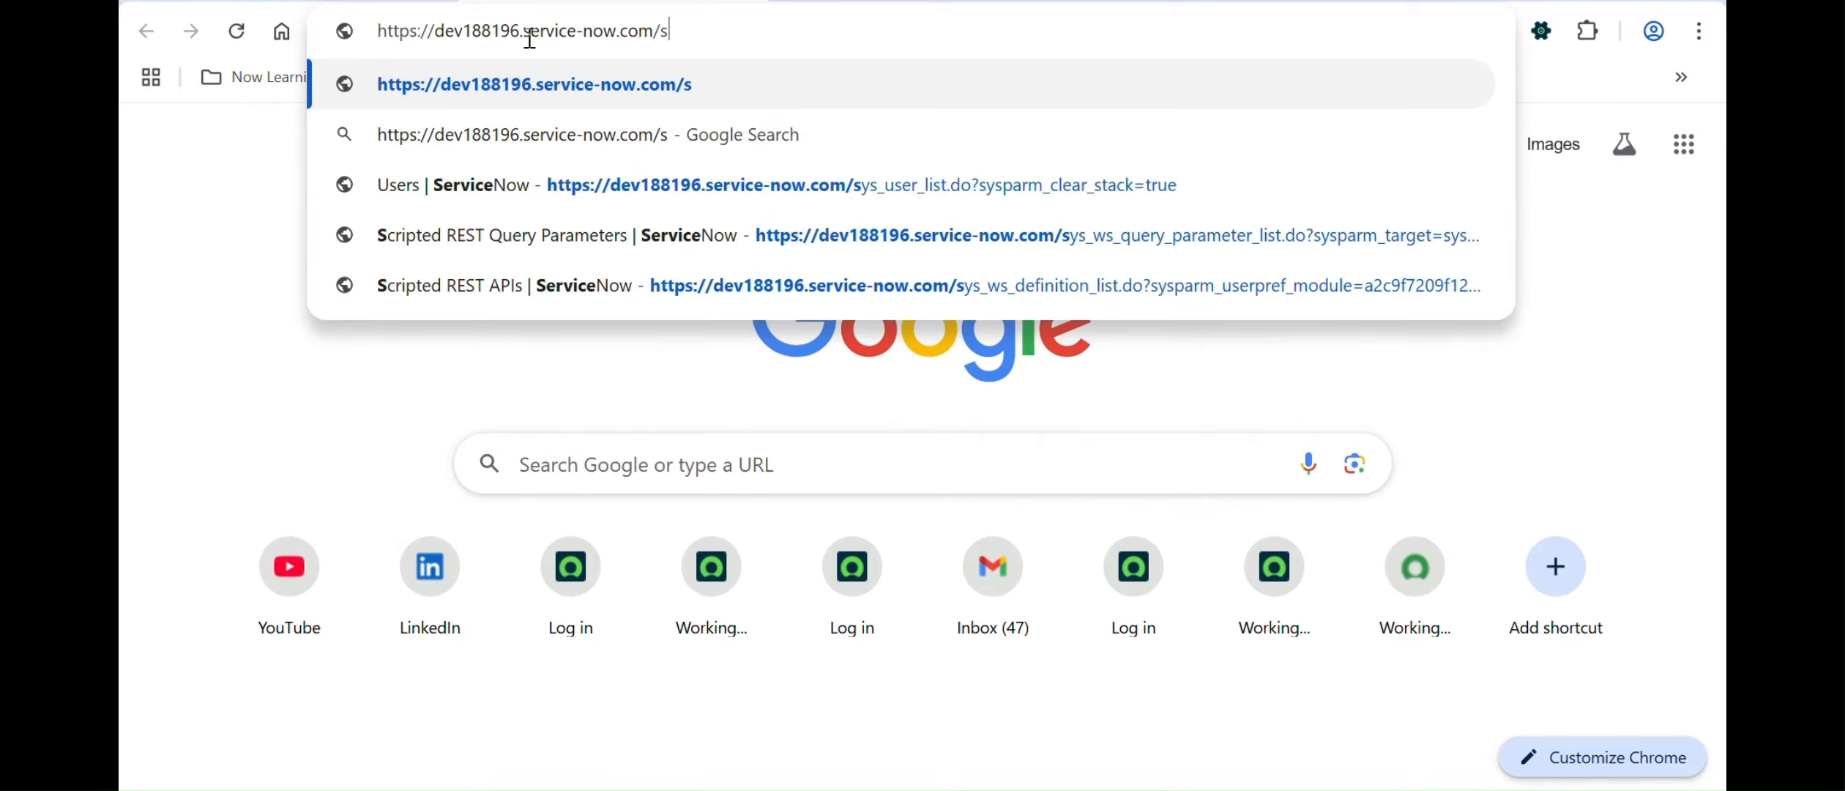
{"action": "key", "text": "Return"}
Step: Copy the catalog item name Database Server & Oracle License from the policy and search the service portal for it
{"action": "left_click", "coordinate": [366, 2]}
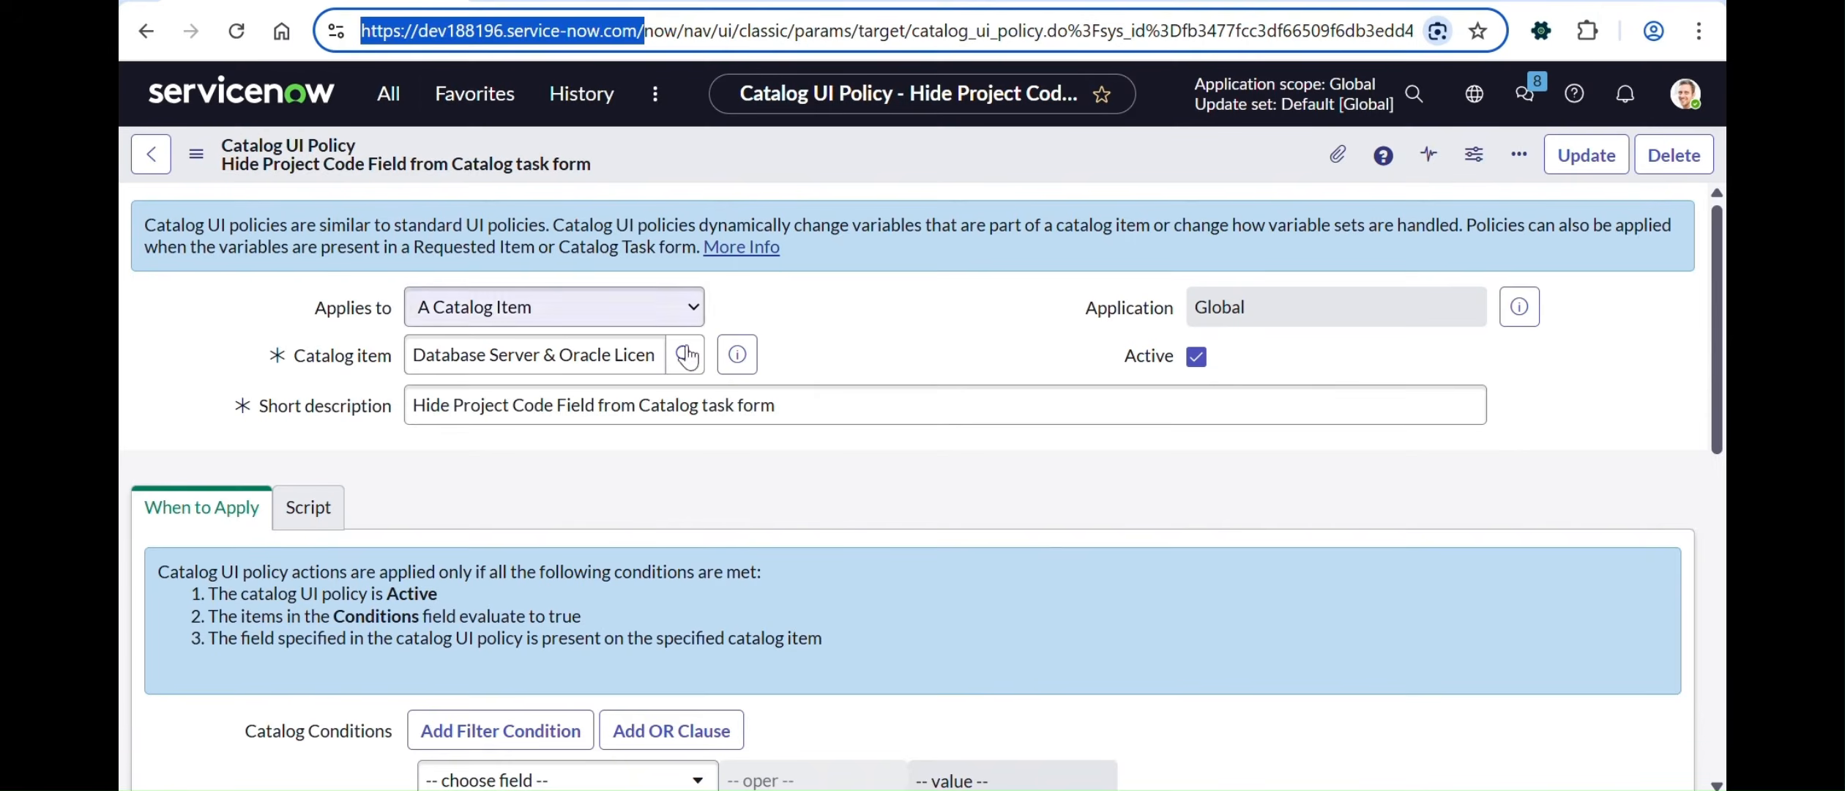
{"action": "left_click", "coordinate": [576, 360]}
{"action": "key", "text": "ctrl+a"}
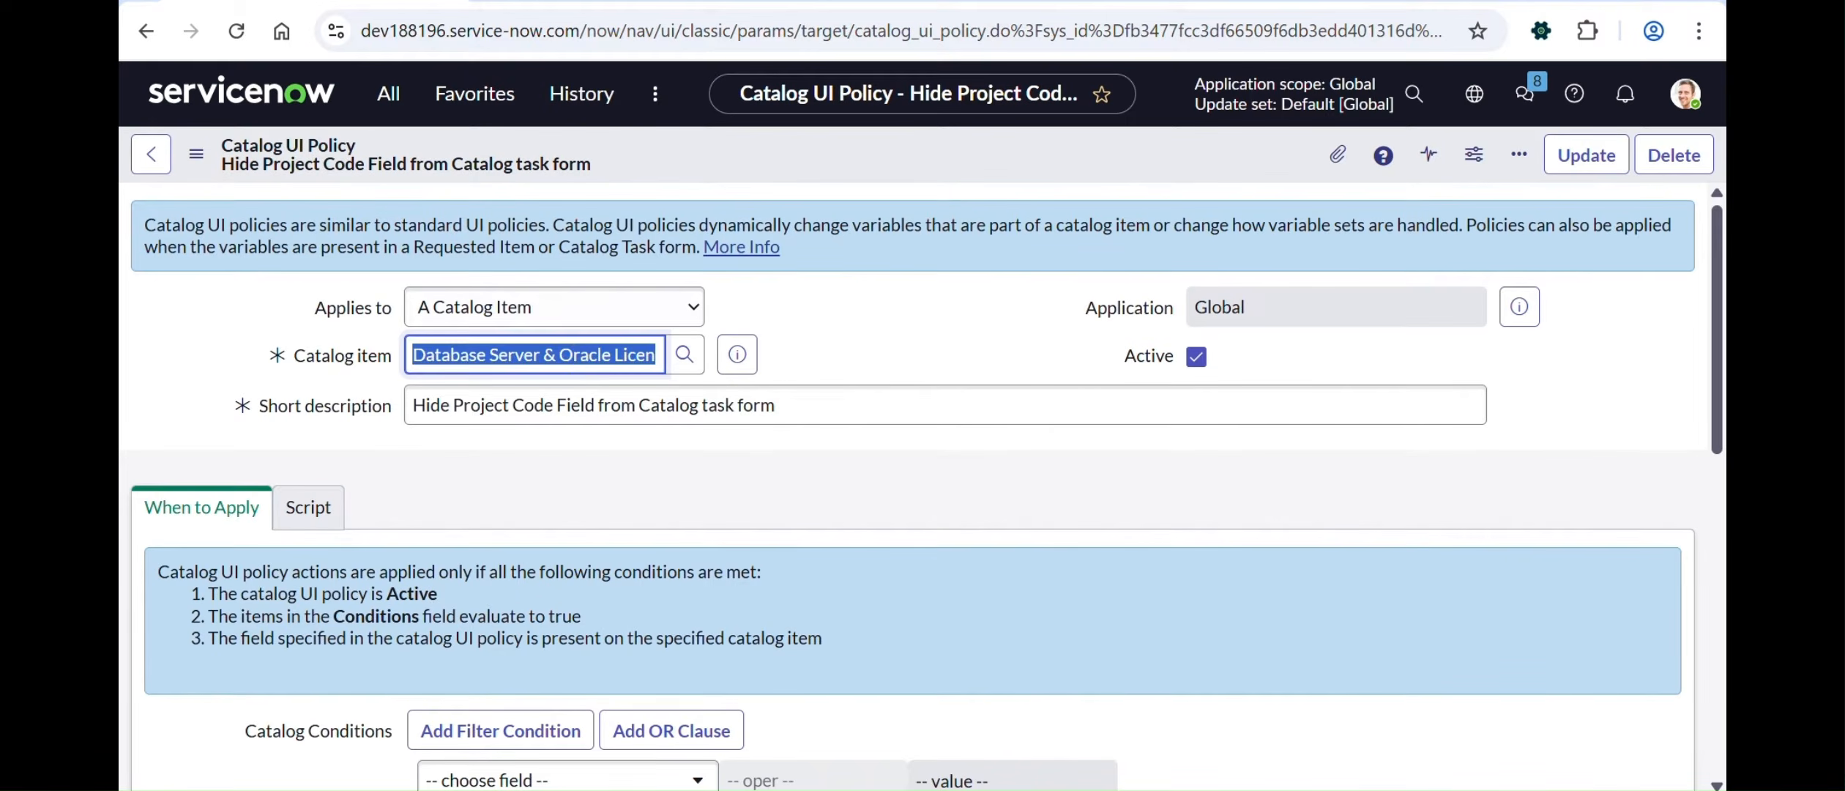
{"action": "left_click", "coordinate": [600, 2]}
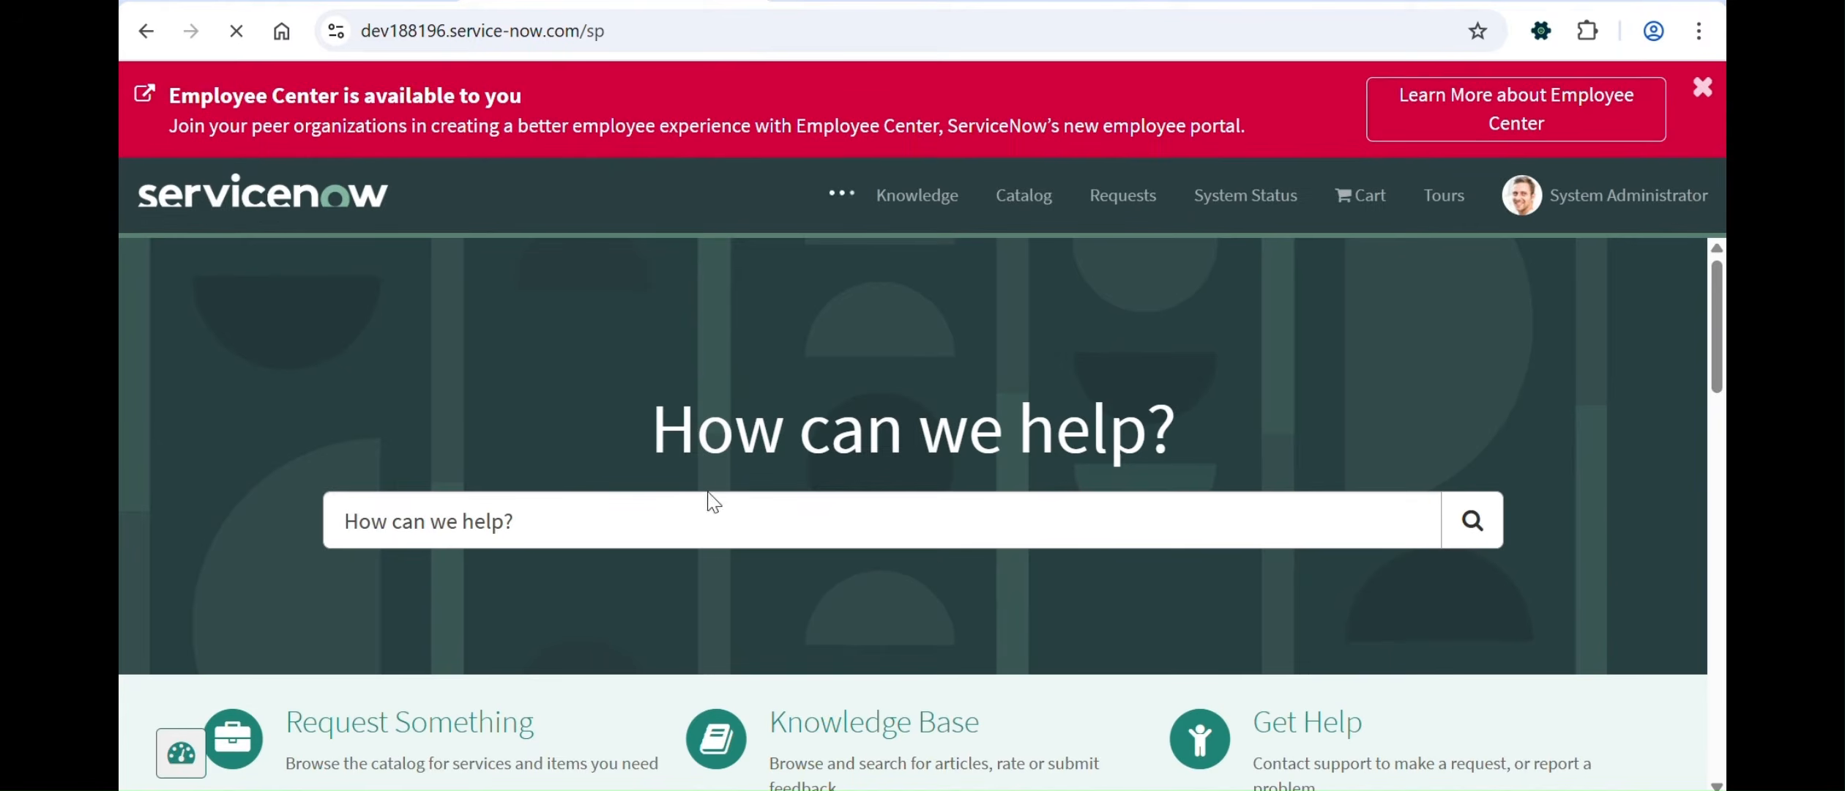
{"action": "left_click", "coordinate": [623, 506]}
{"action": "key", "text": "ctrl+v"}
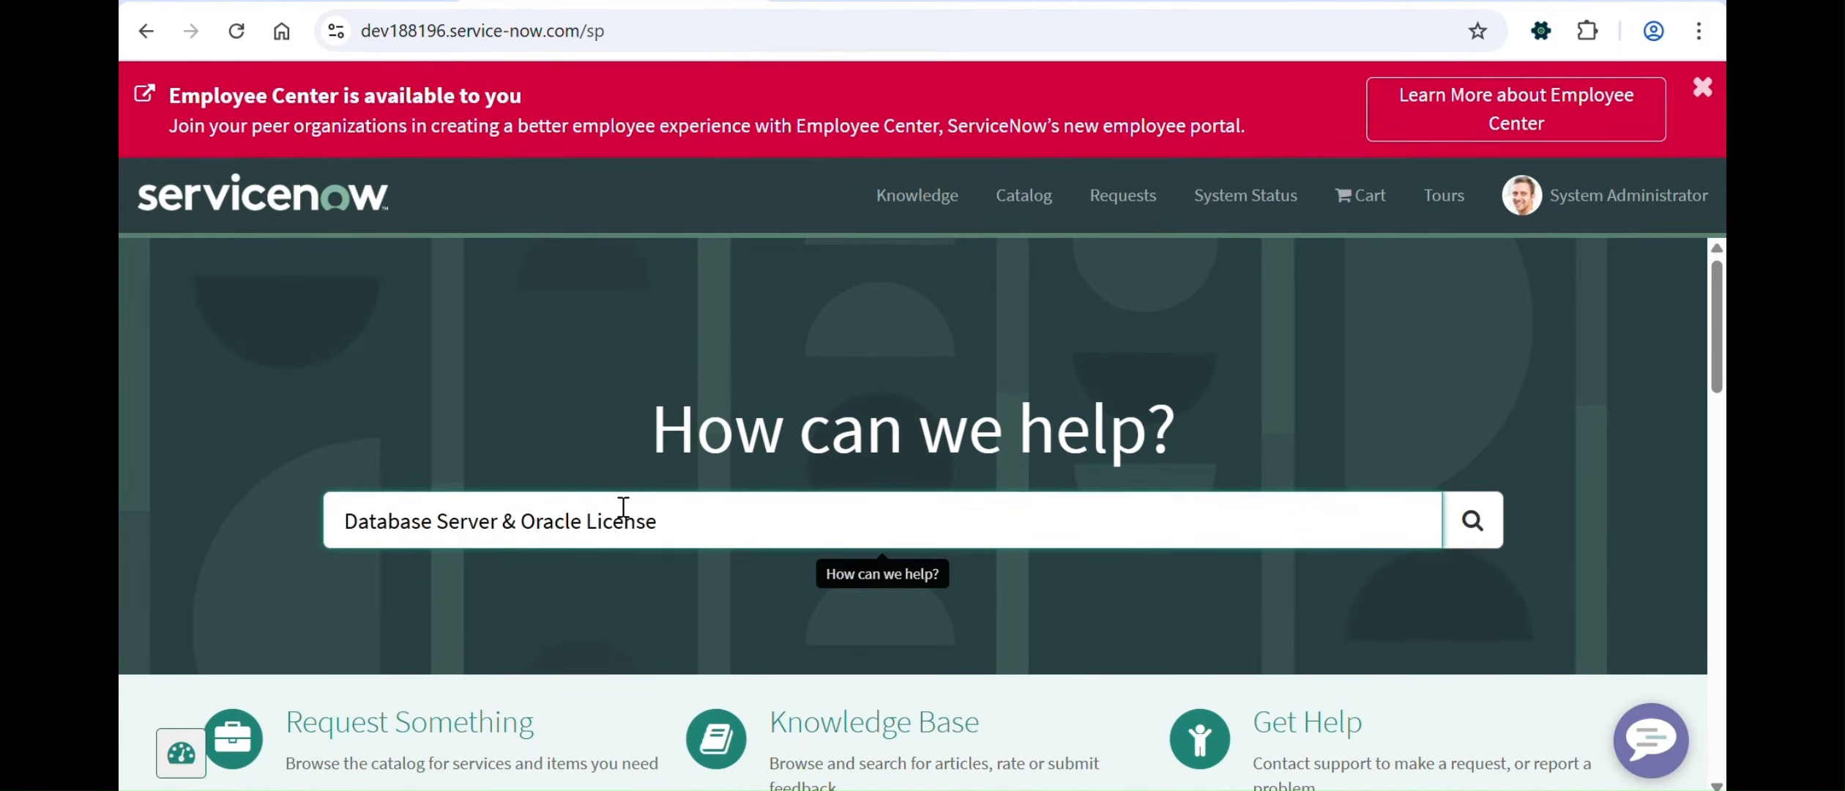
{"action": "key", "text": "Return"}
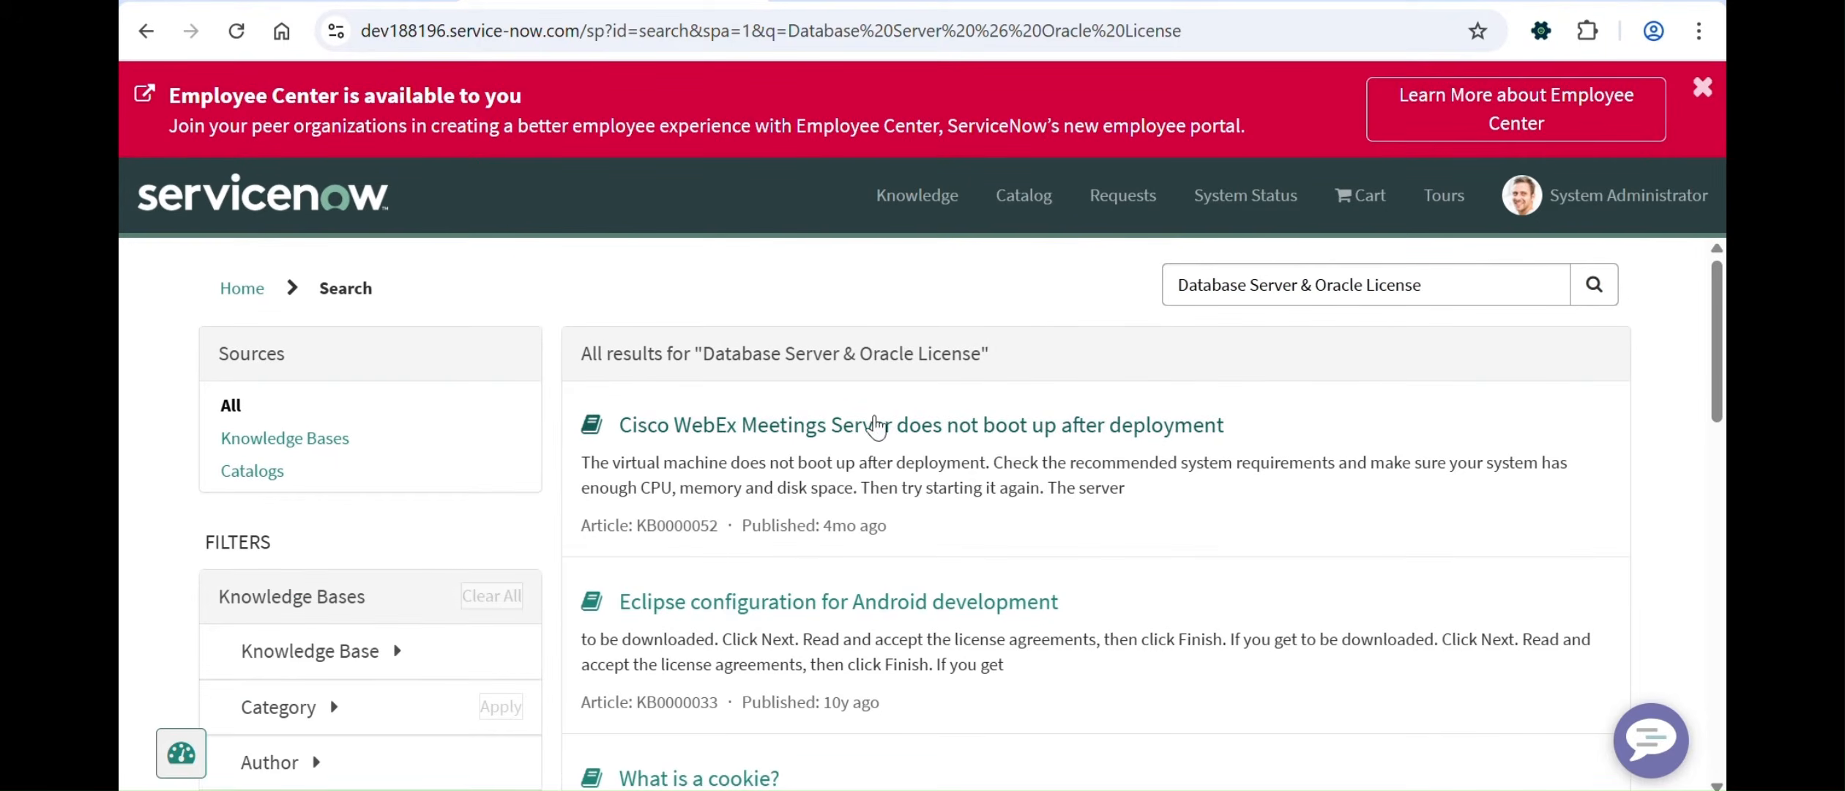
Step: Look through the portal results for the catalog item, and search again with only "Database Server"
{"action": "scroll", "coordinate": [937, 424], "scroll_direction": "down", "scroll_amount": 10}
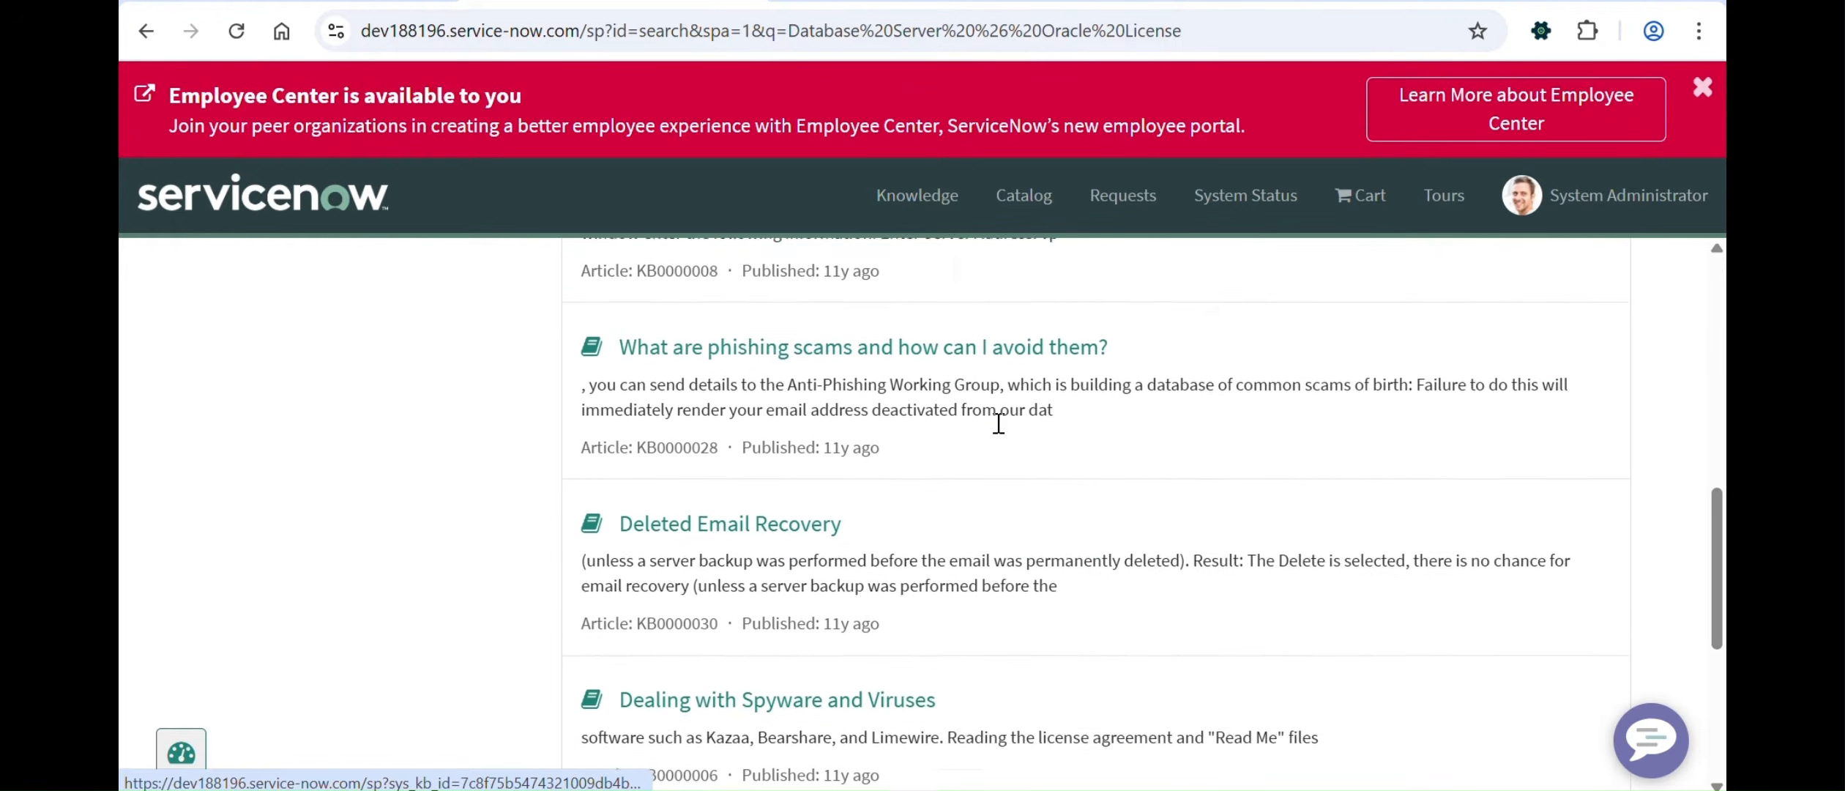
{"action": "scroll", "coordinate": [998, 423], "scroll_direction": "down", "scroll_amount": 3}
{"action": "scroll", "coordinate": [997, 423], "scroll_direction": "down", "scroll_amount": 3}
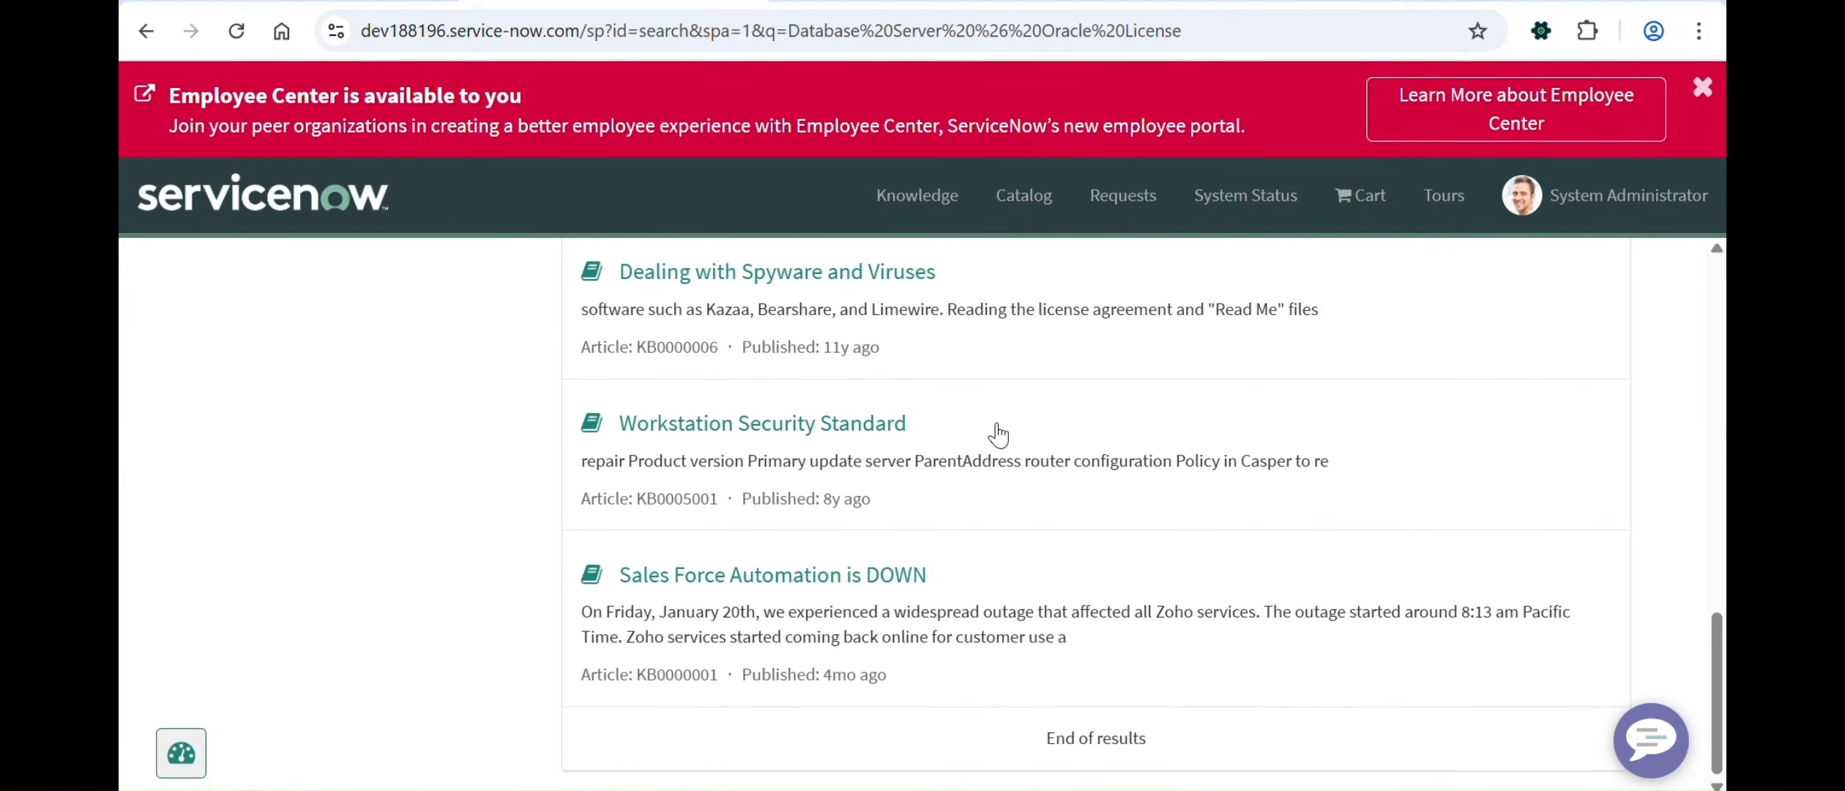
{"action": "scroll", "coordinate": [998, 432], "scroll_direction": "up", "scroll_amount": 15}
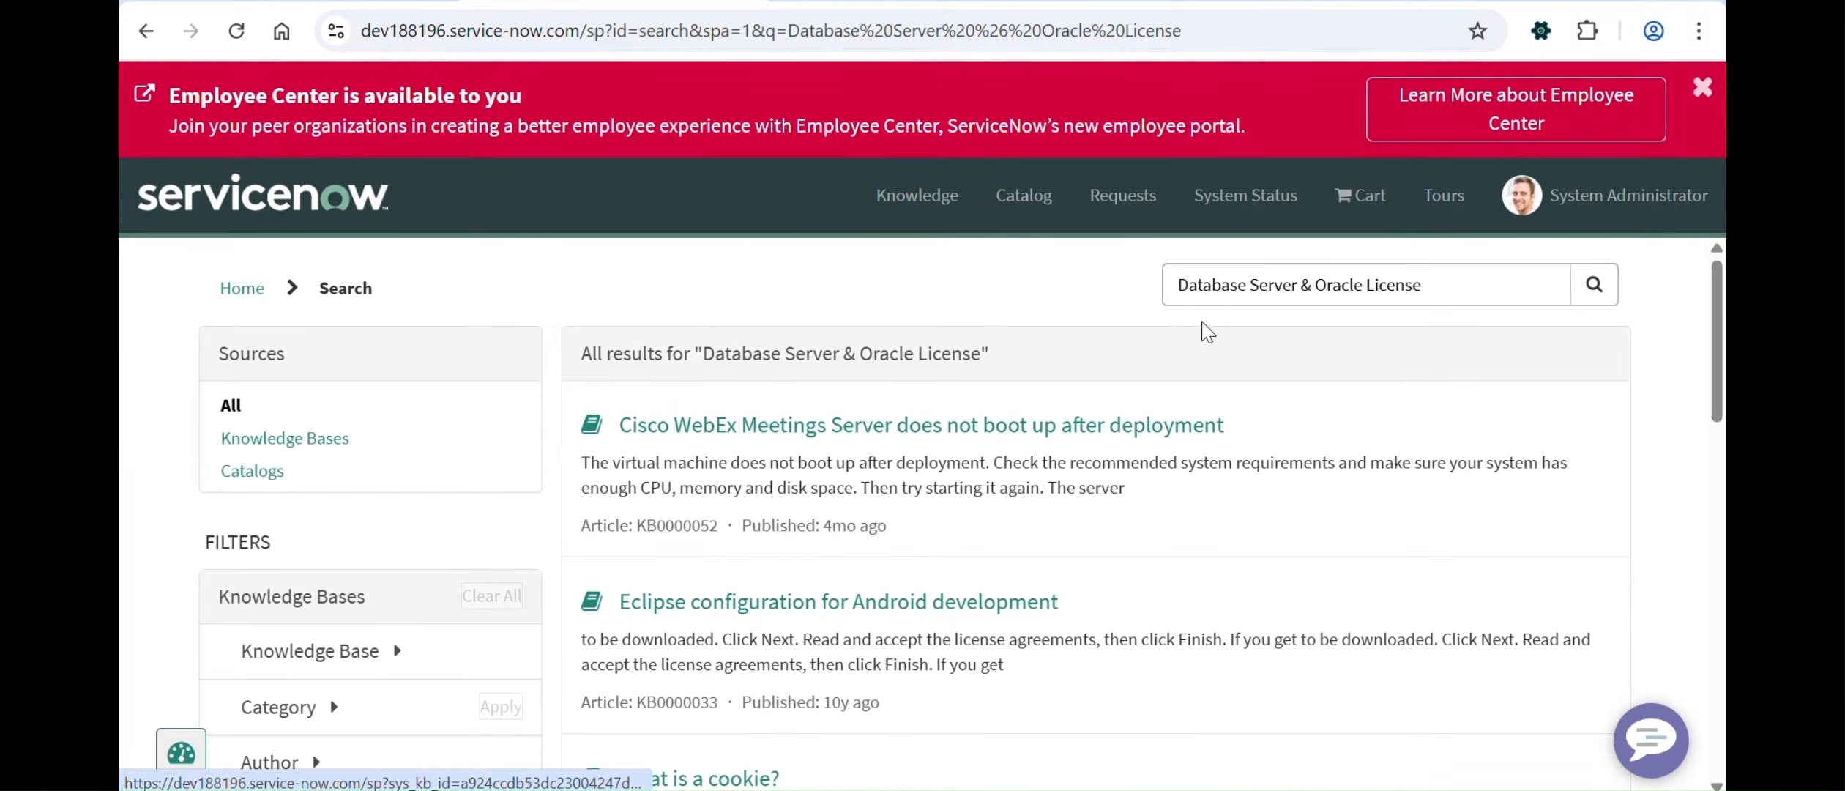
{"action": "left_click_drag", "start_coordinate": [1298, 284], "coordinate": [1483, 285]}
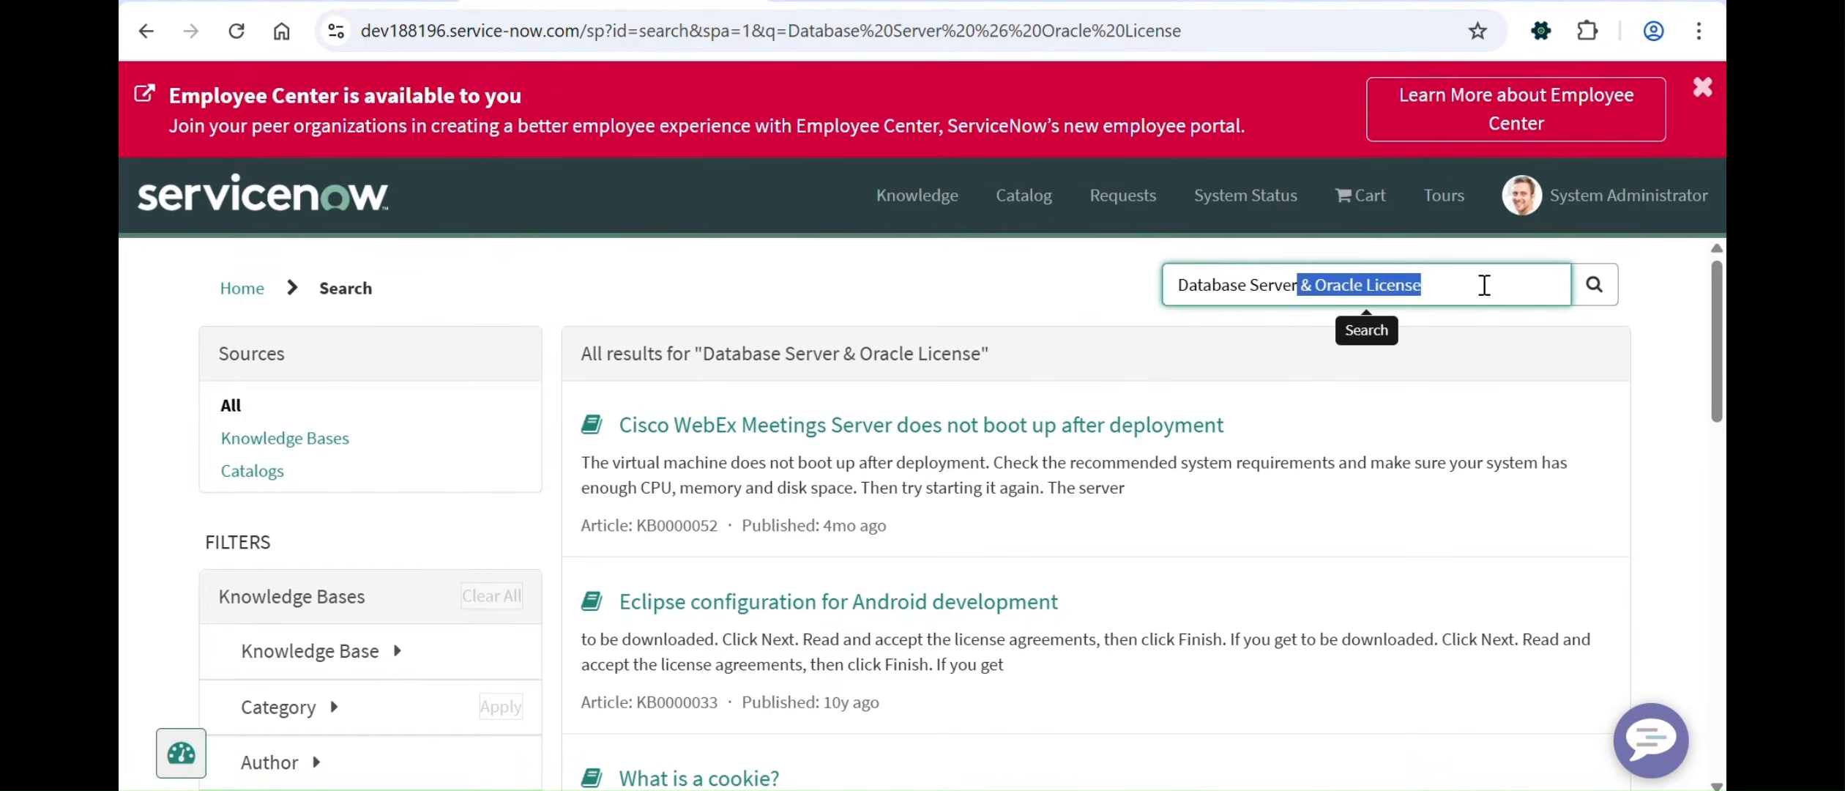
{"action": "key", "text": "BackSpace"}
{"action": "key", "text": "Return"}
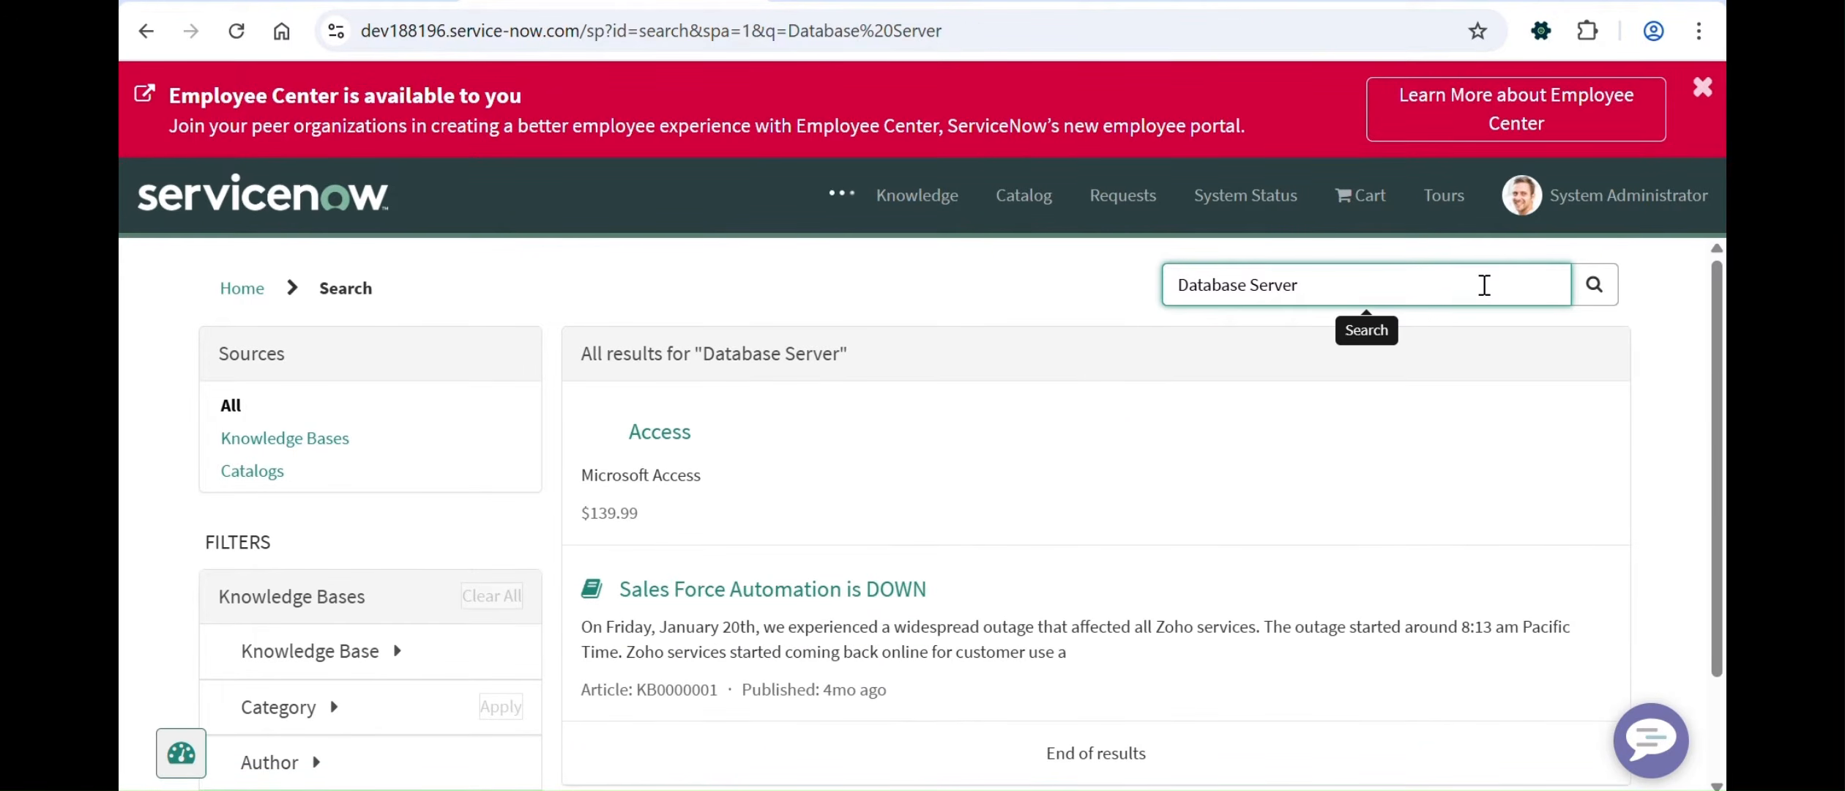
{"action": "scroll", "coordinate": [922, 600], "scroll_direction": "down", "scroll_amount": 3}
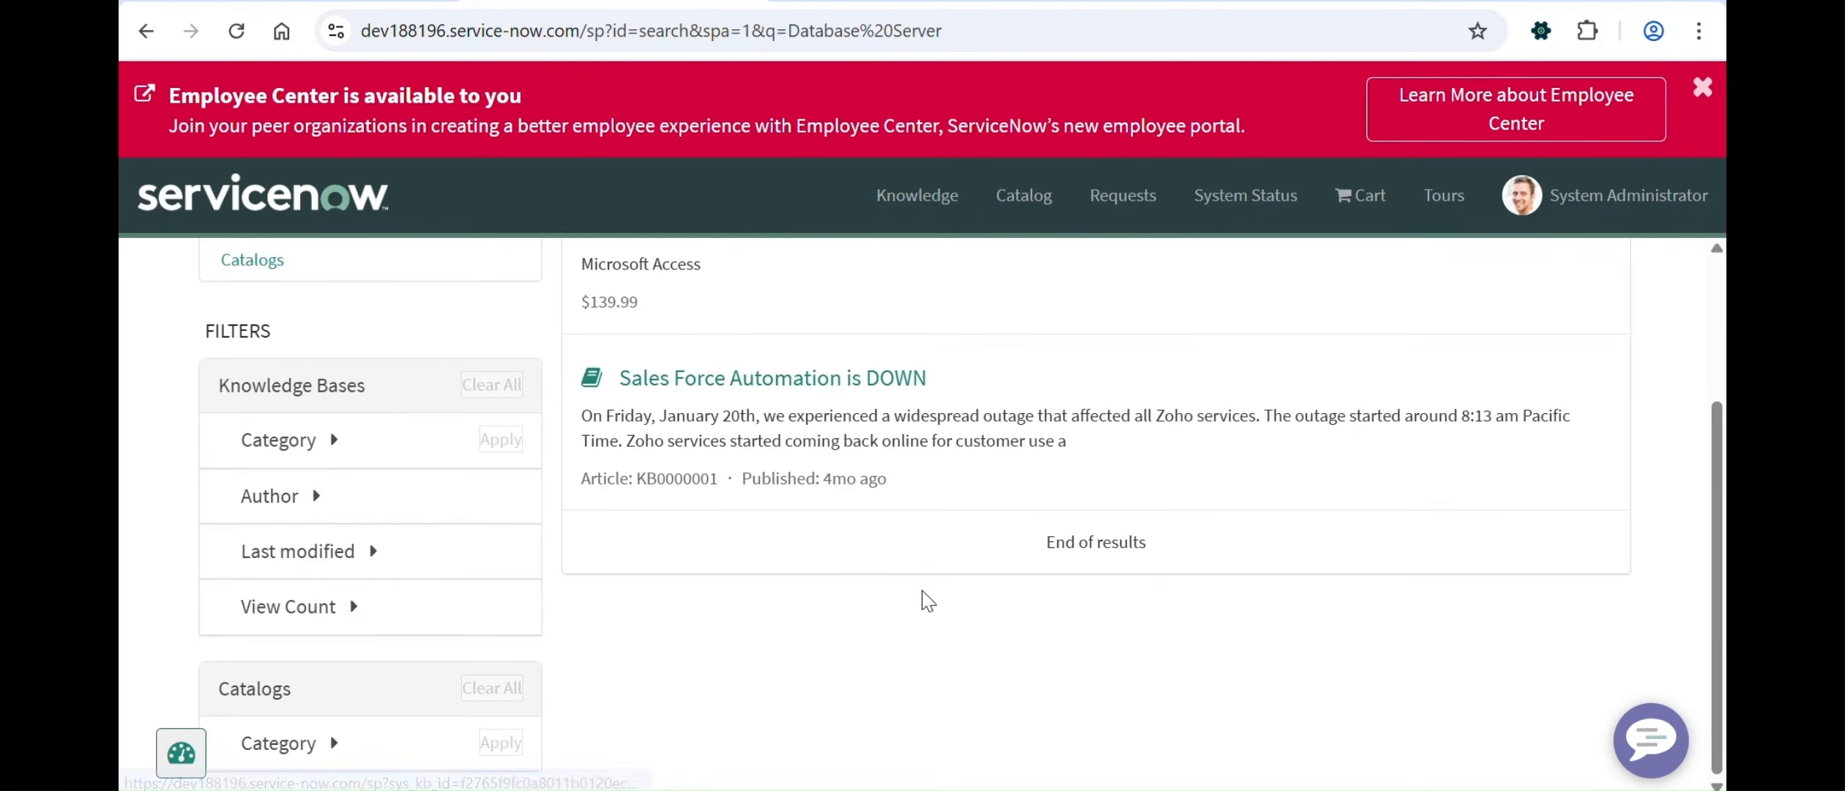
{"action": "scroll", "coordinate": [923, 600], "scroll_direction": "up", "scroll_amount": 3}
Step: Open the Database Server & Oracle License record from the policy's catalog item reference and try the item out
{"action": "left_click", "coordinate": [315, 2]}
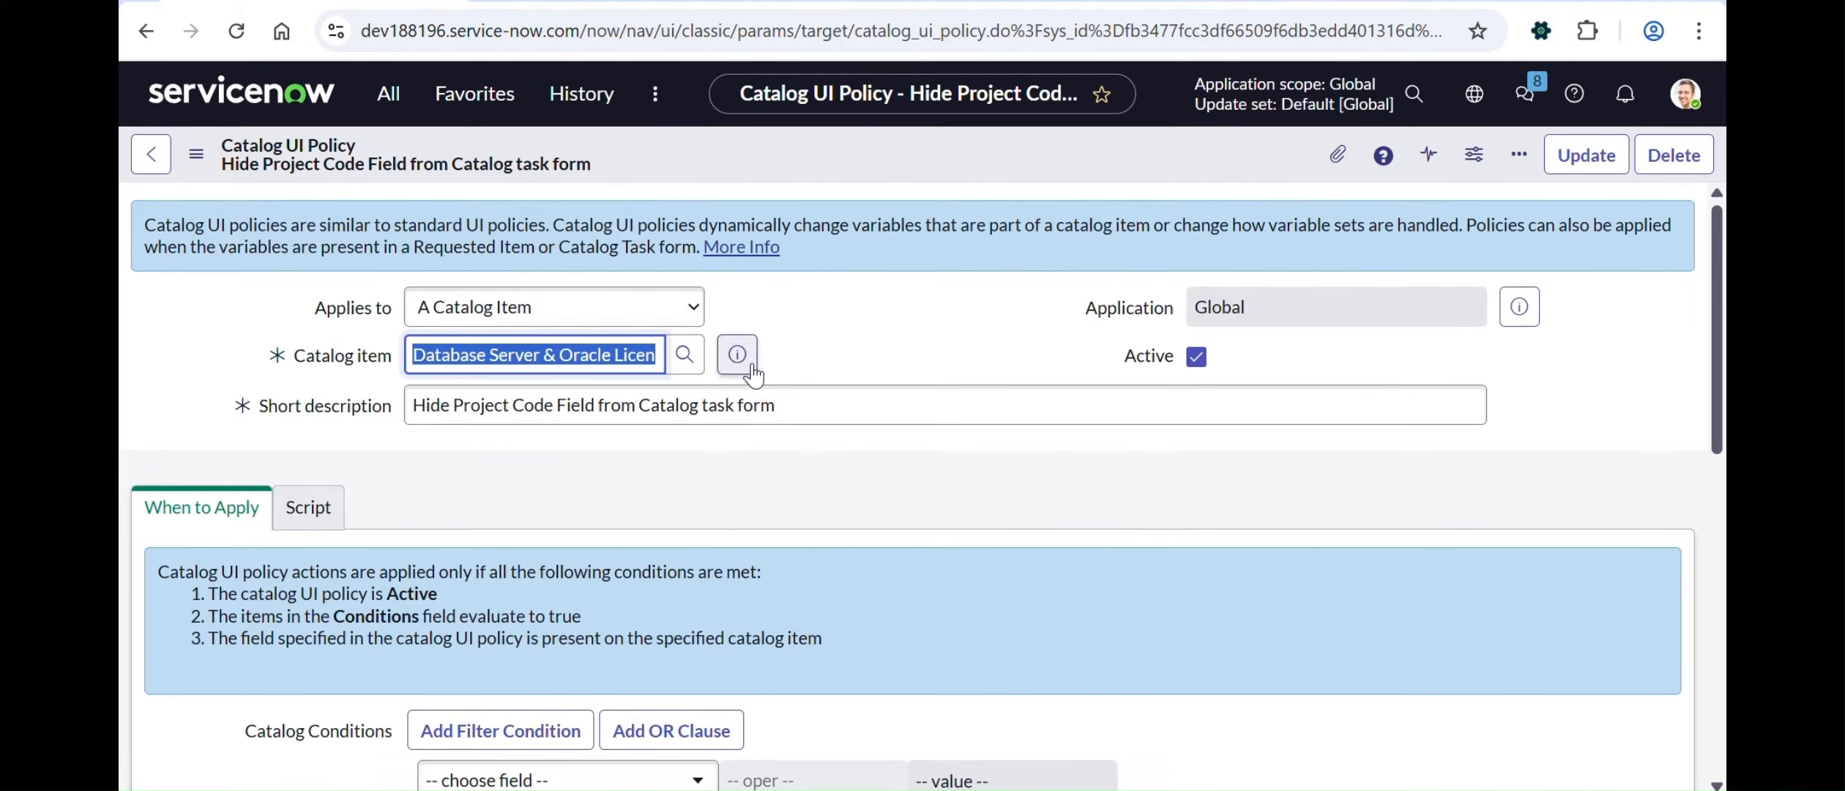
{"action": "left_click", "coordinate": [745, 360]}
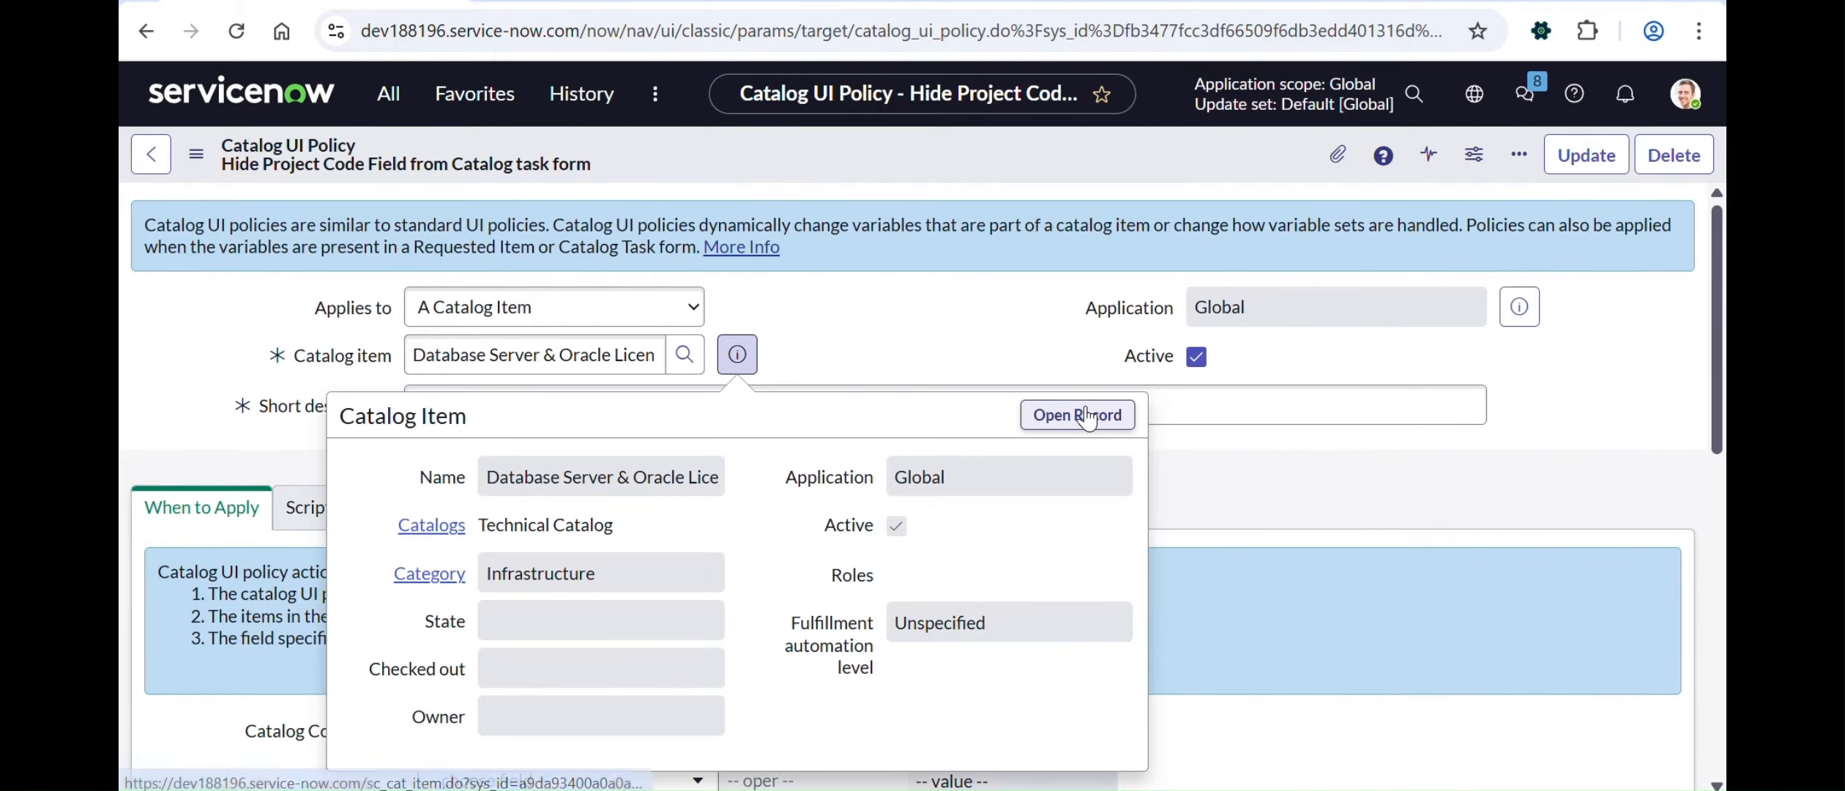
{"action": "left_click", "coordinate": [1078, 415]}
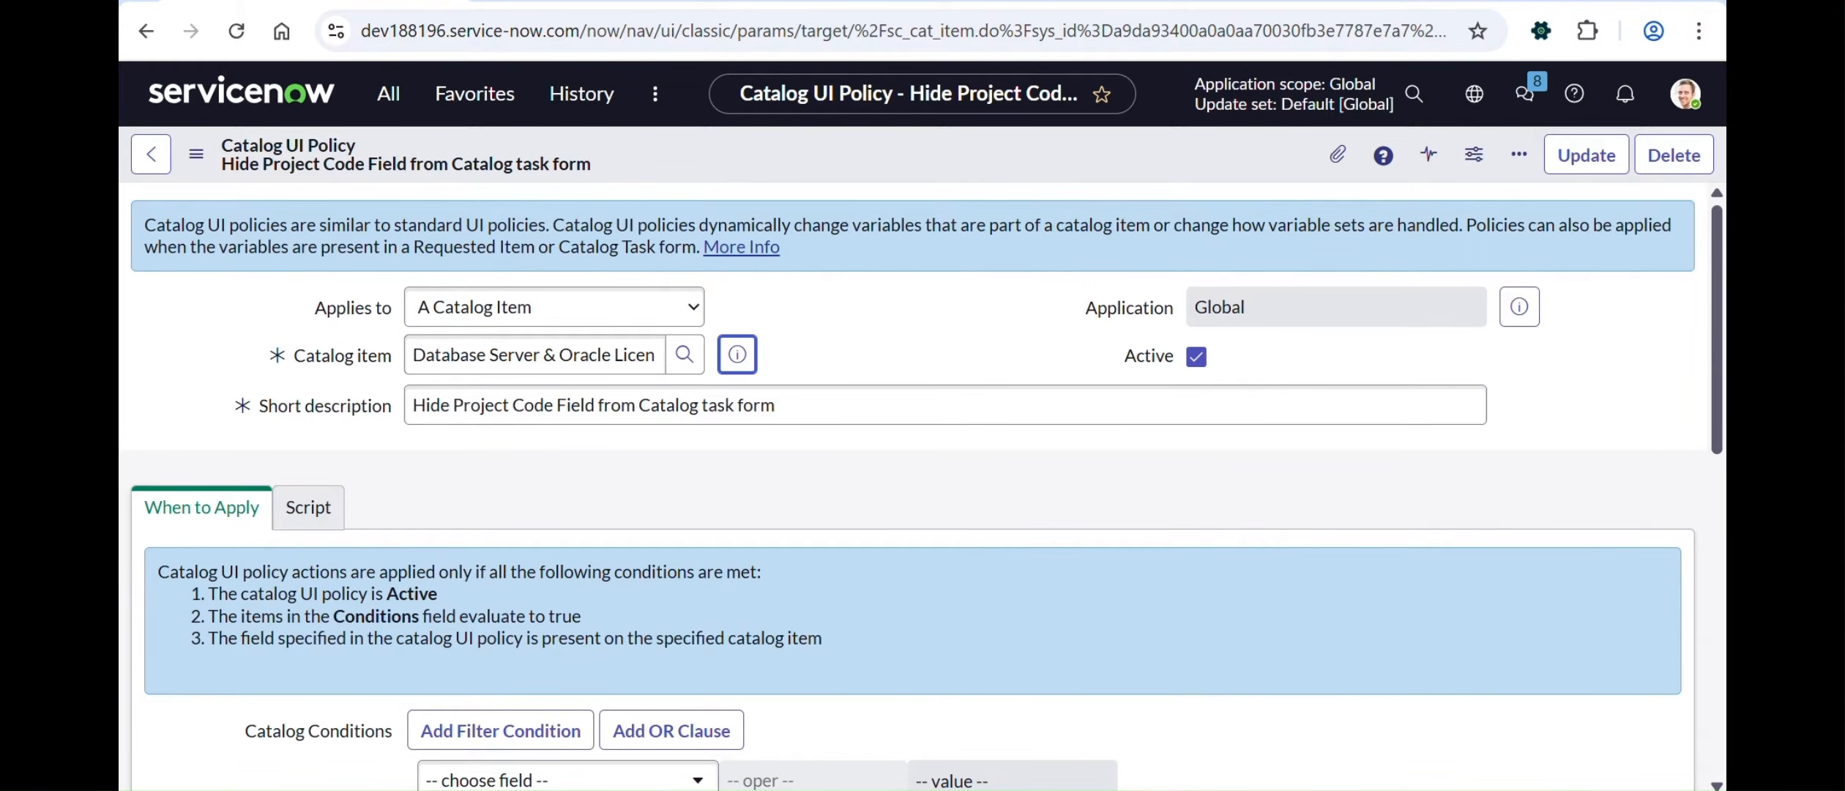
{"action": "left_click", "coordinate": [585, 2]}
{"action": "left_click", "coordinate": [315, 1]}
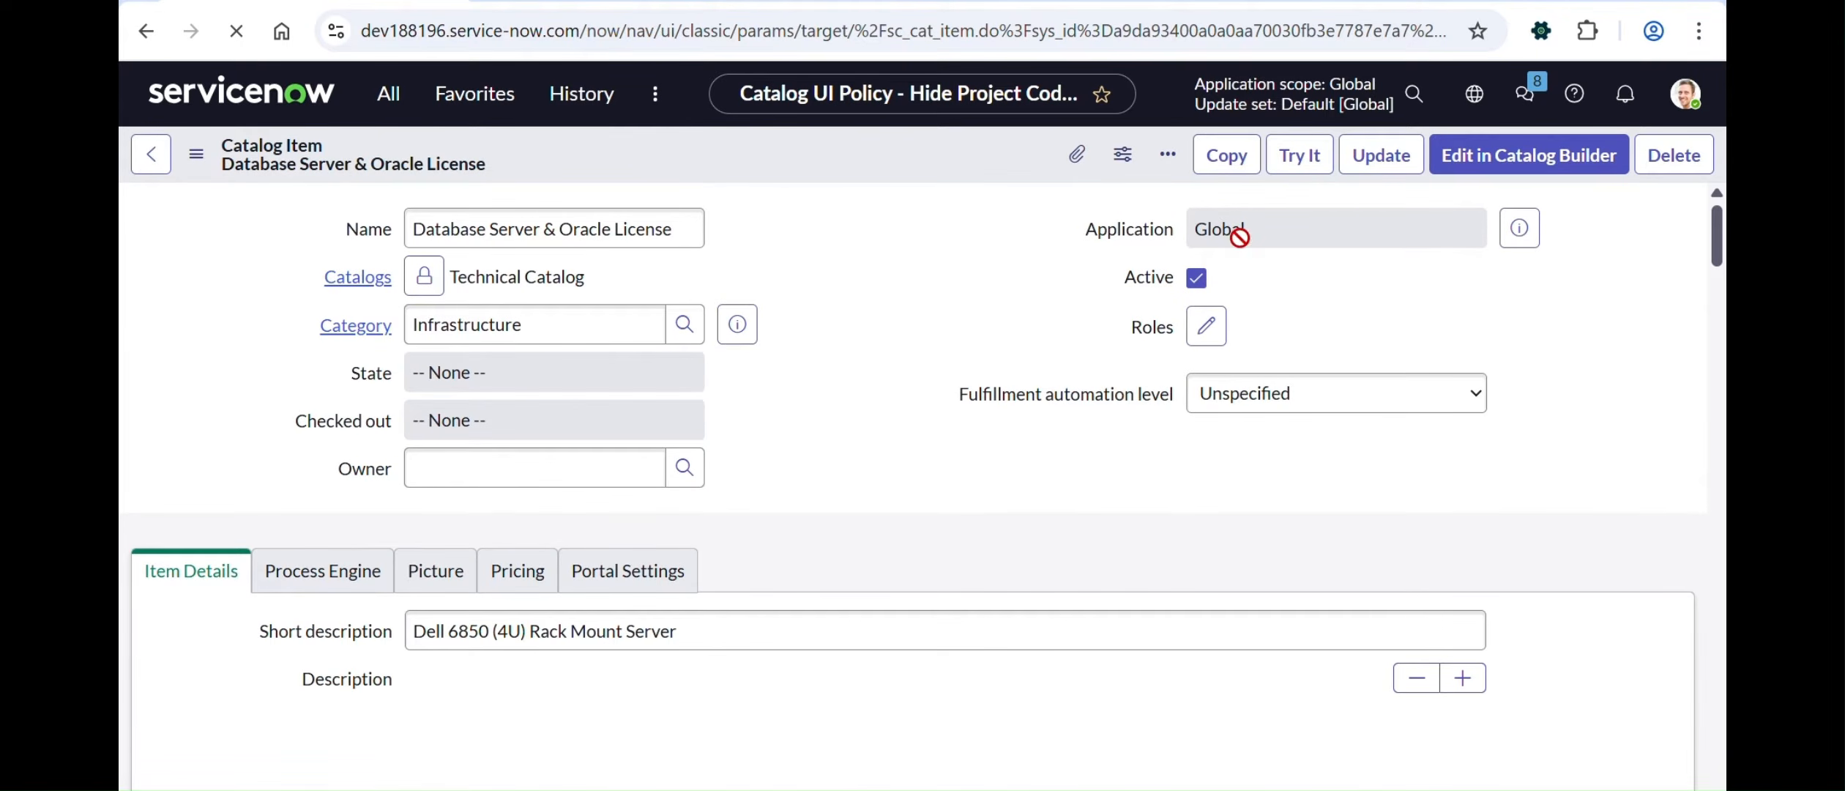
{"action": "left_click", "coordinate": [1300, 155]}
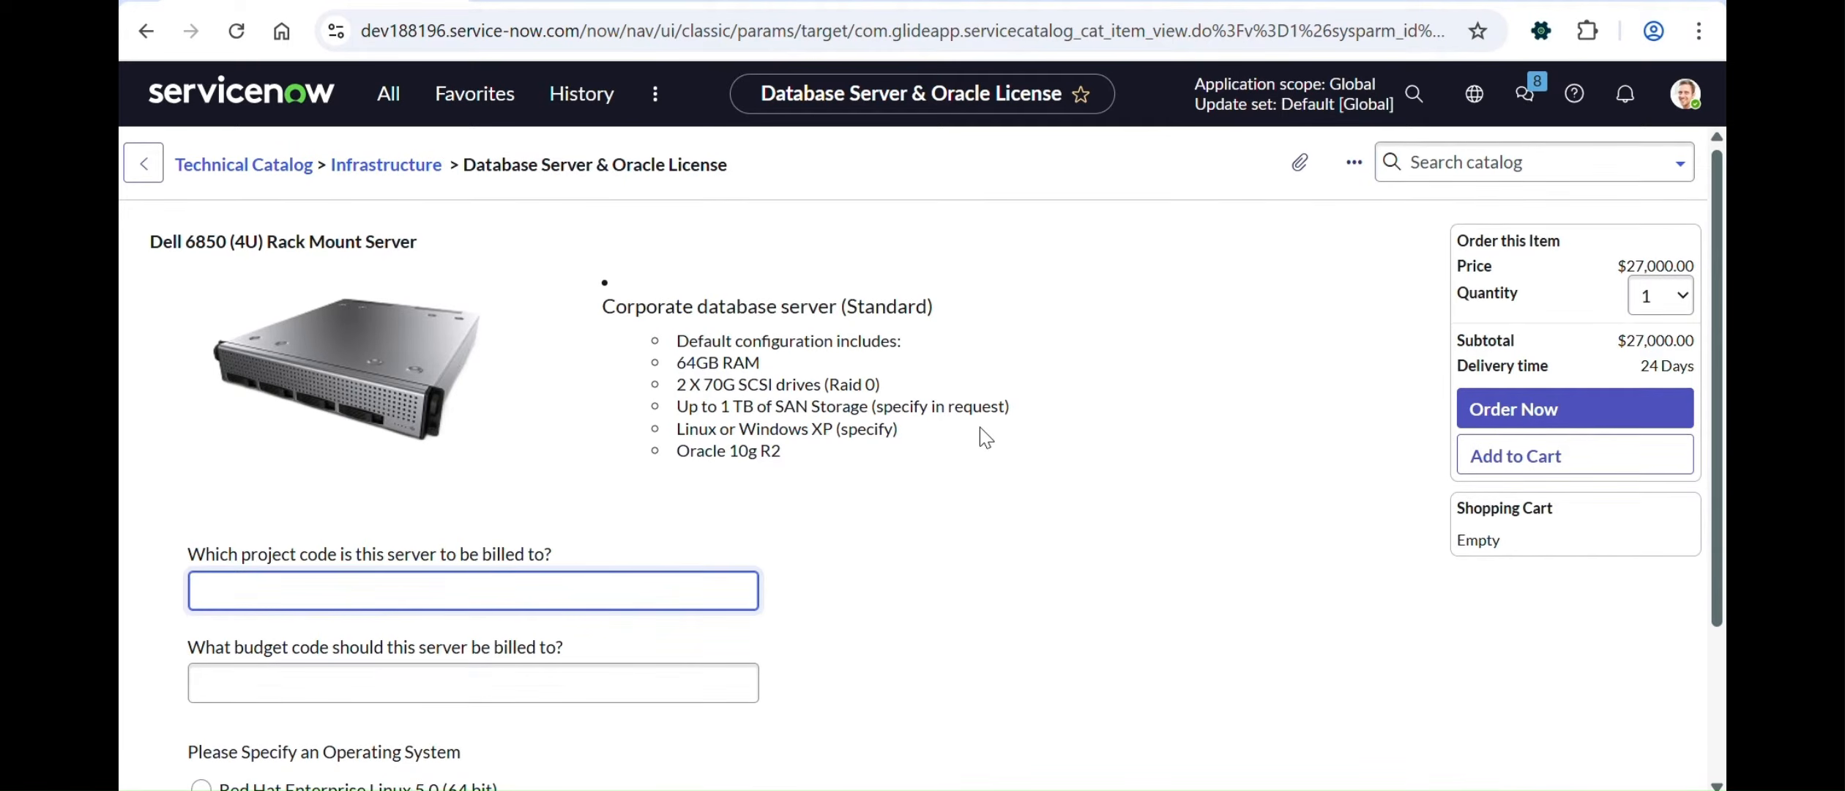
Step: Fill in the order form with project code PRJ007 and budget code BUDG007
{"action": "scroll", "coordinate": [915, 432], "scroll_direction": "down", "scroll_amount": 3}
{"action": "scroll", "coordinate": [1075, 379], "scroll_direction": "up", "scroll_amount": 3}
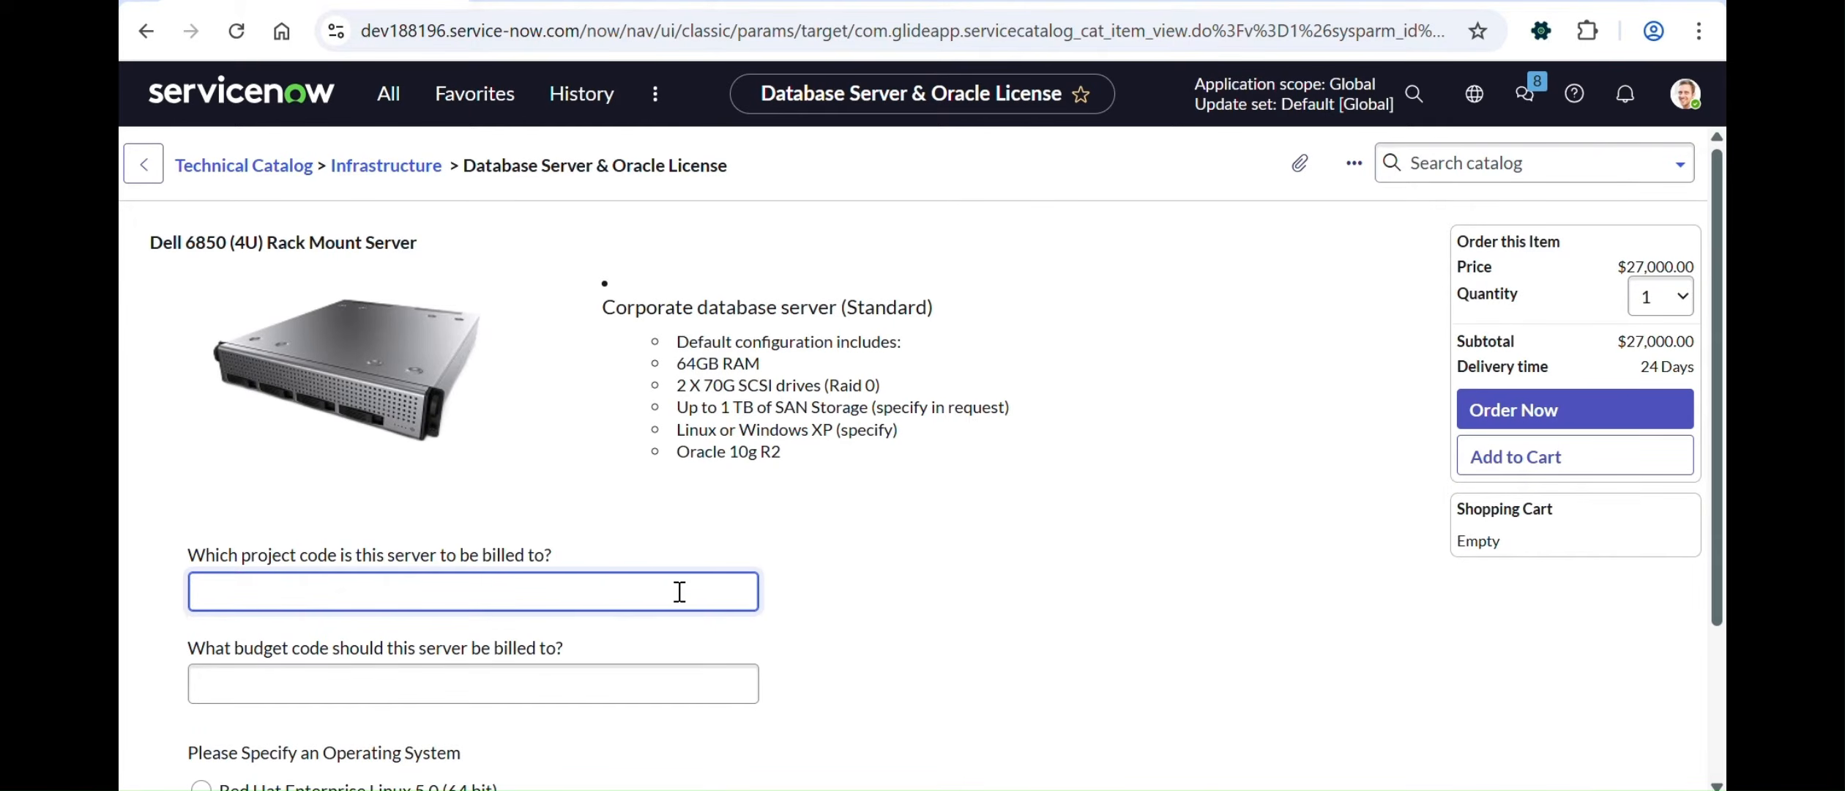
{"action": "scroll", "coordinate": [659, 537], "scroll_direction": "down", "scroll_amount": 1}
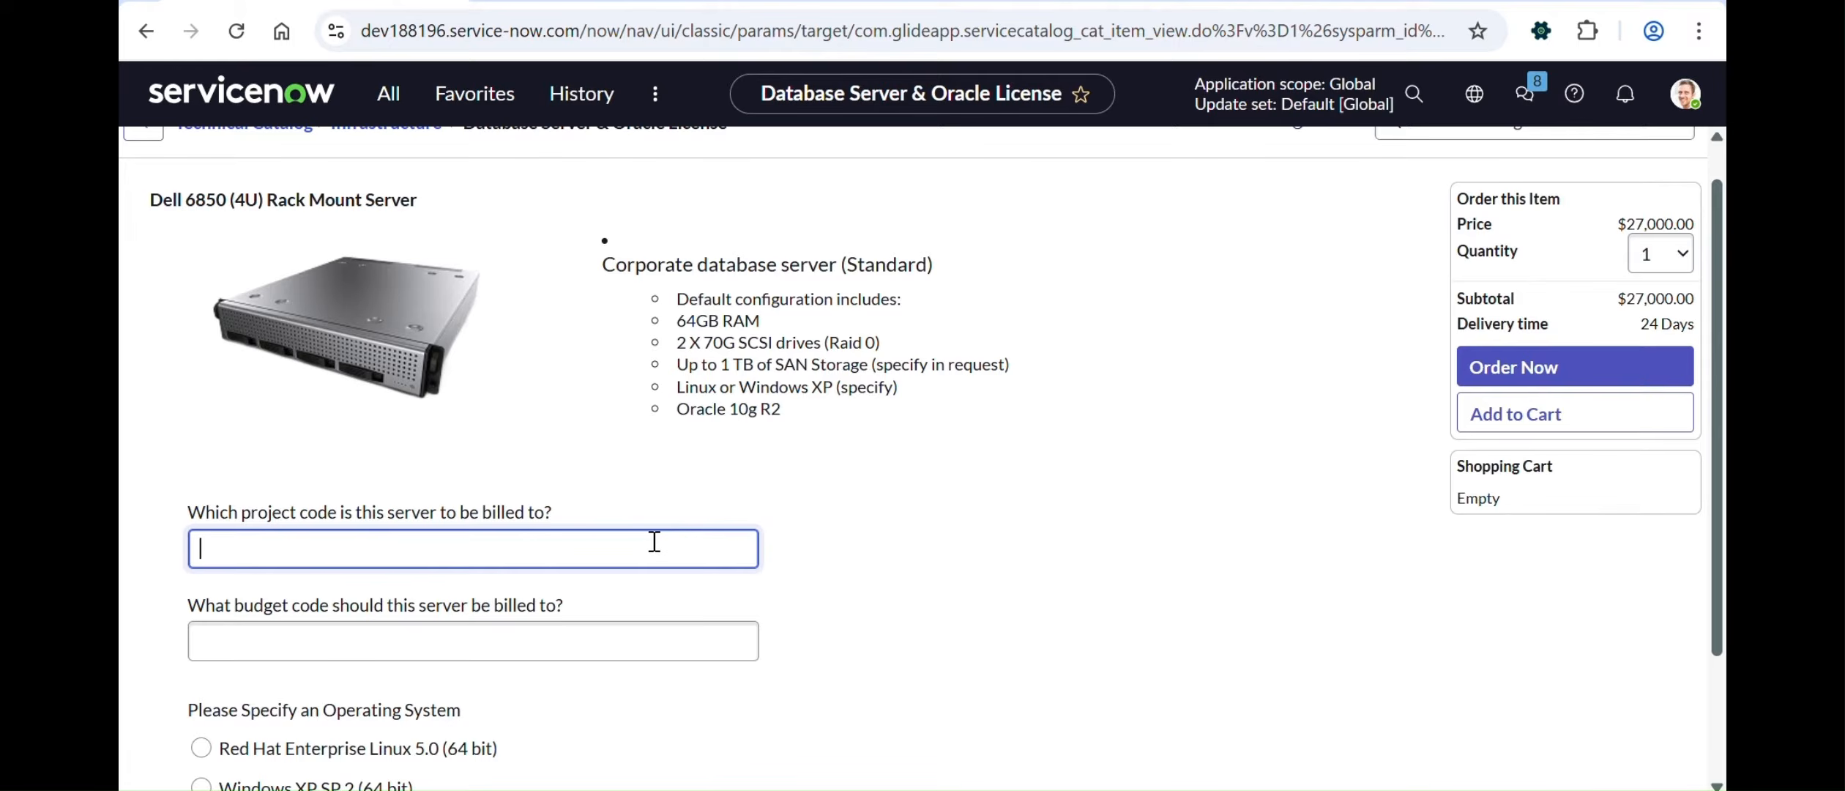
{"action": "type", "text": "PRJ007"}
{"action": "scroll", "coordinate": [654, 541], "scroll_direction": "down", "scroll_amount": 2}
{"action": "left_click", "coordinate": [574, 495]}
{"action": "type", "text": "BU"}
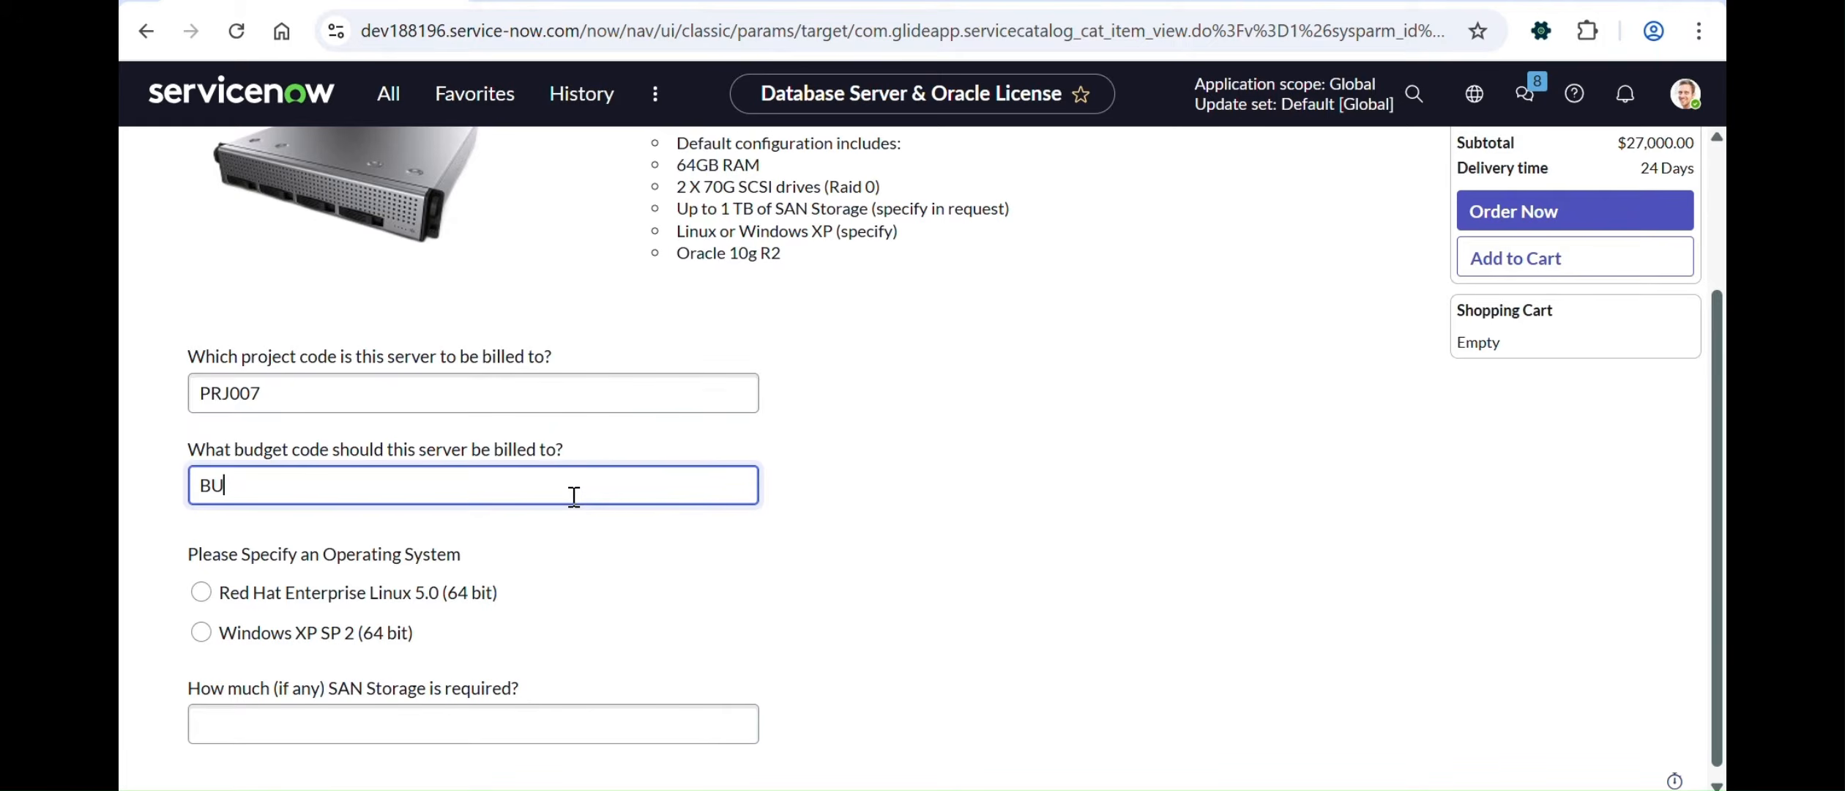
{"action": "type", "text": "DG1007"}
{"action": "scroll", "coordinate": [574, 495], "scroll_direction": "down", "scroll_amount": 1}
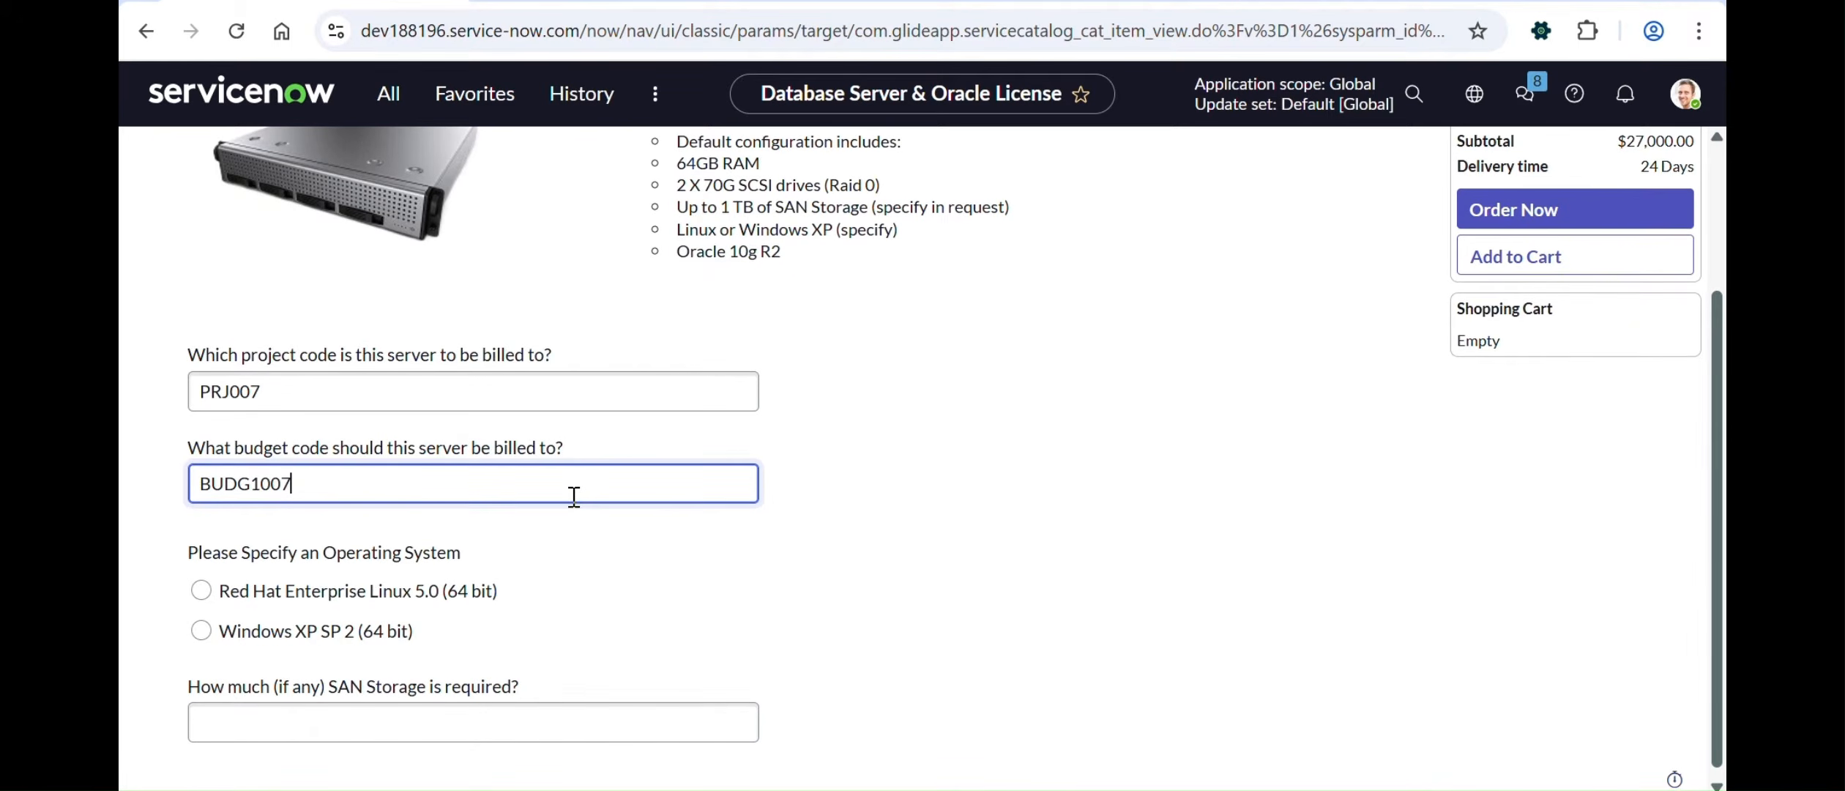
{"action": "left_click", "coordinate": [261, 474]}
{"action": "key", "text": "BackSpace"}
Step: Choose Windows XP SP 2 (64 bit), enter "7 GD" as the required SAN storage, and order the item
{"action": "left_click", "coordinate": [202, 624]}
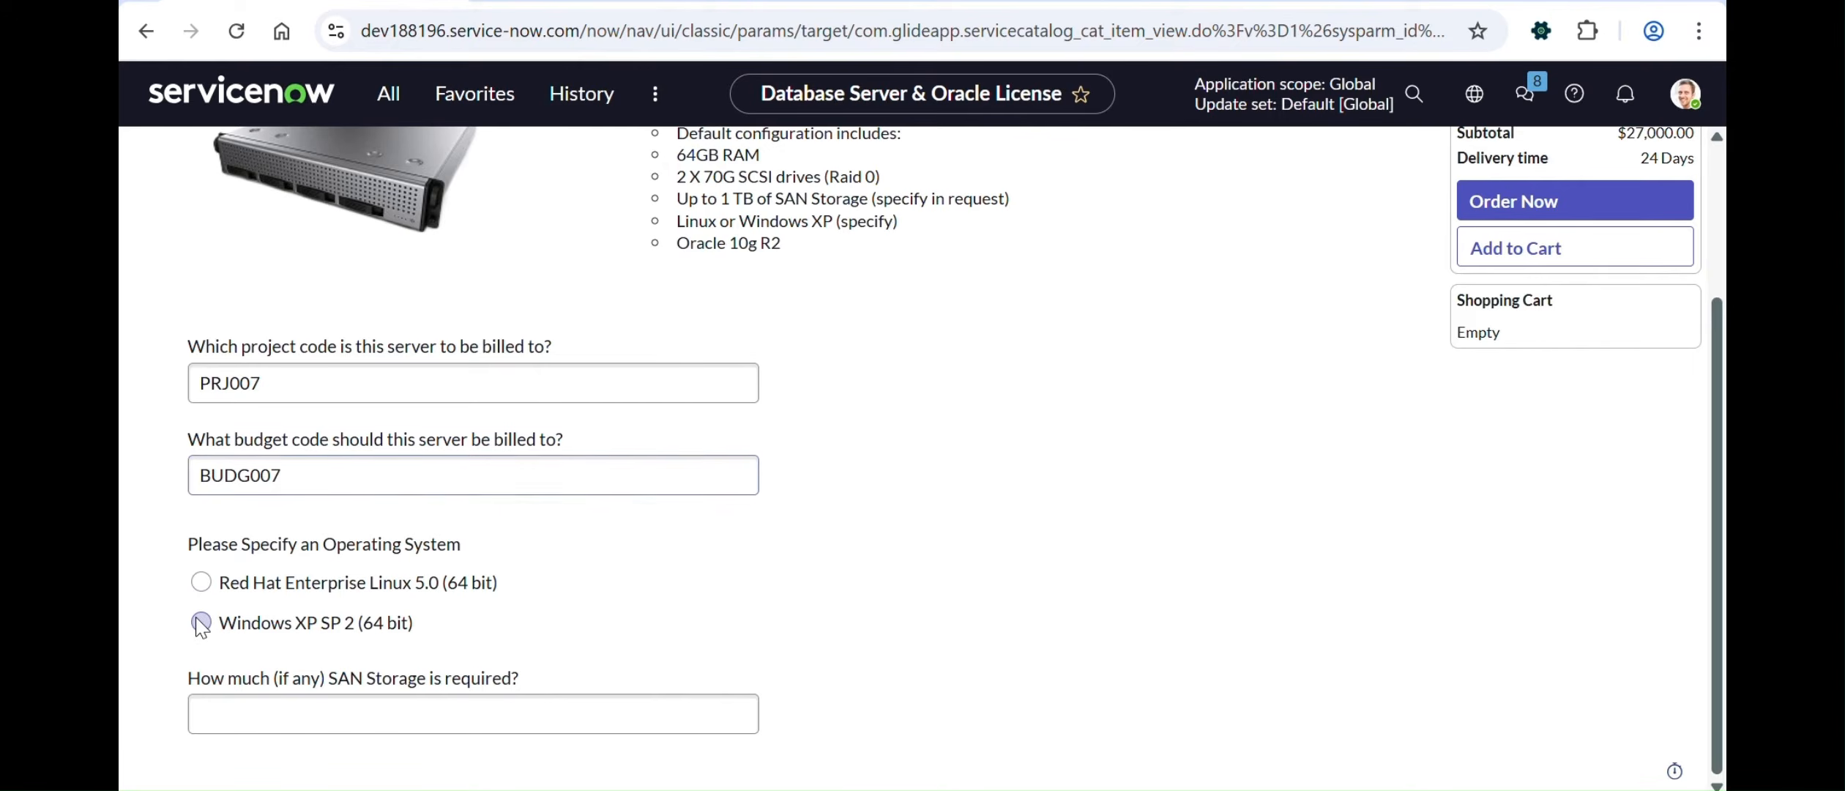
{"action": "left_click", "coordinate": [328, 702]}
{"action": "type", "text": "7 GD"}
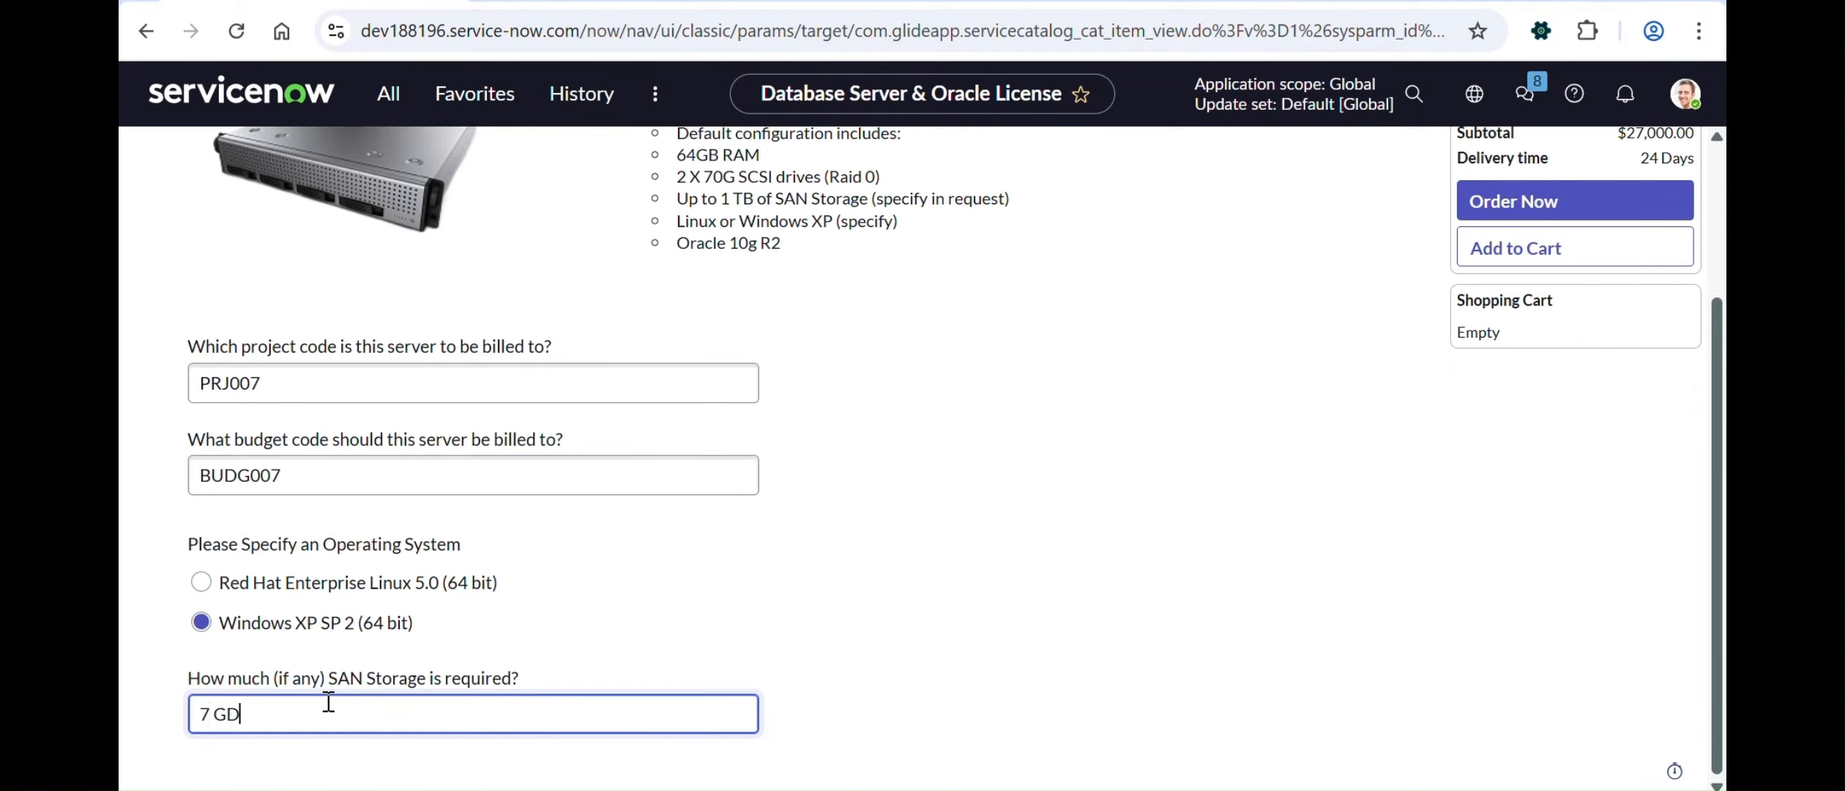
{"action": "scroll", "coordinate": [1120, 411], "scroll_direction": "up", "scroll_amount": 3}
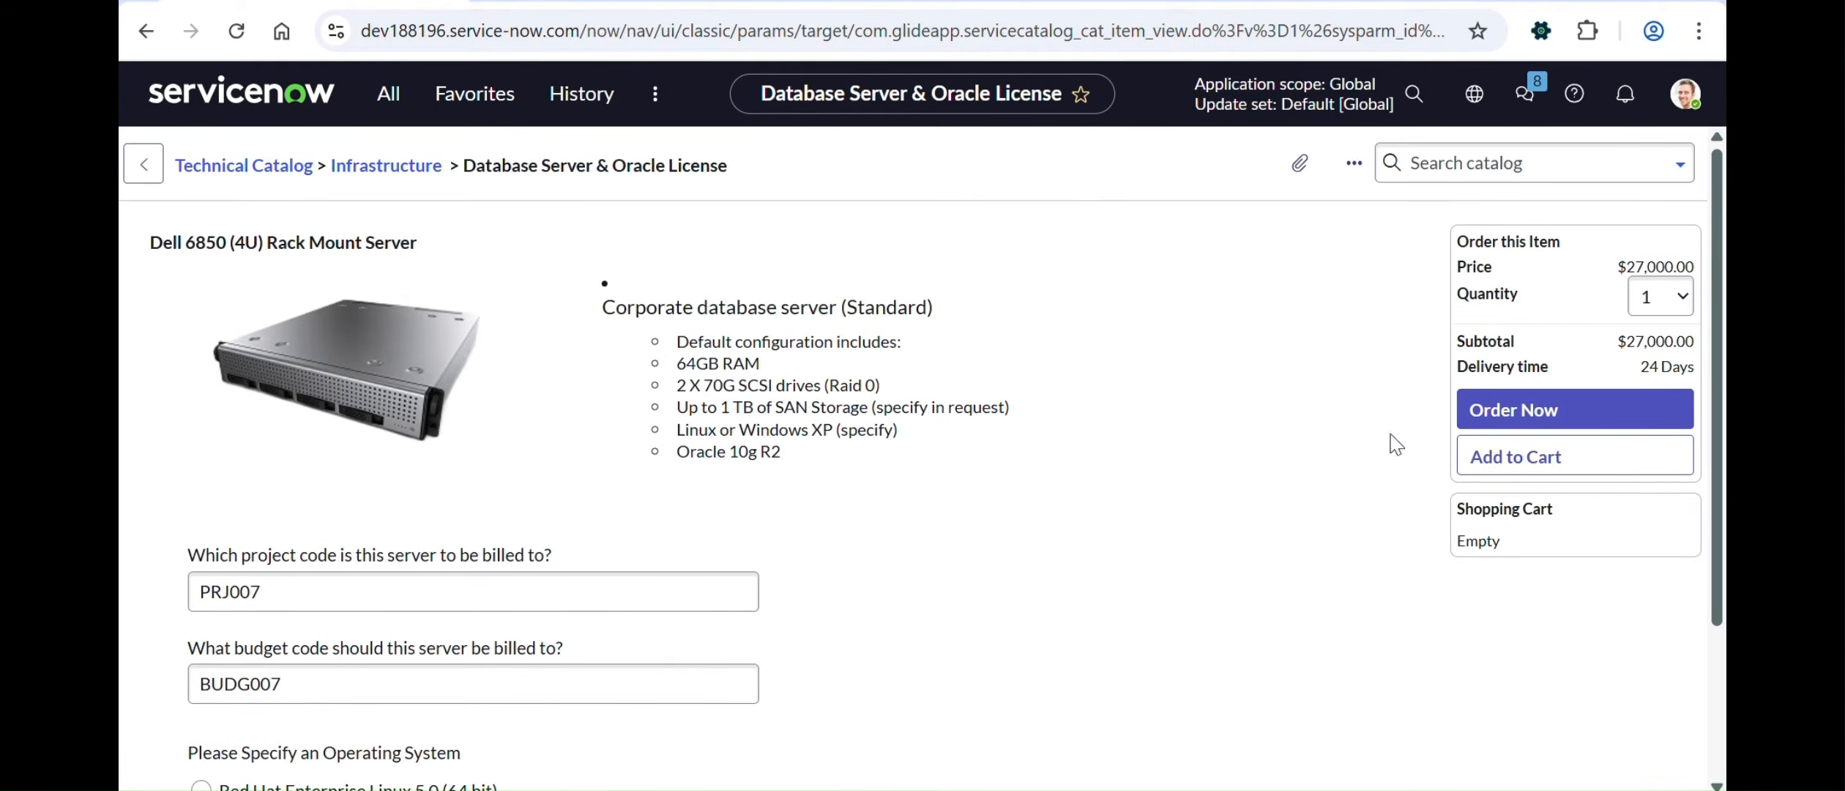
{"action": "left_click", "coordinate": [1598, 410]}
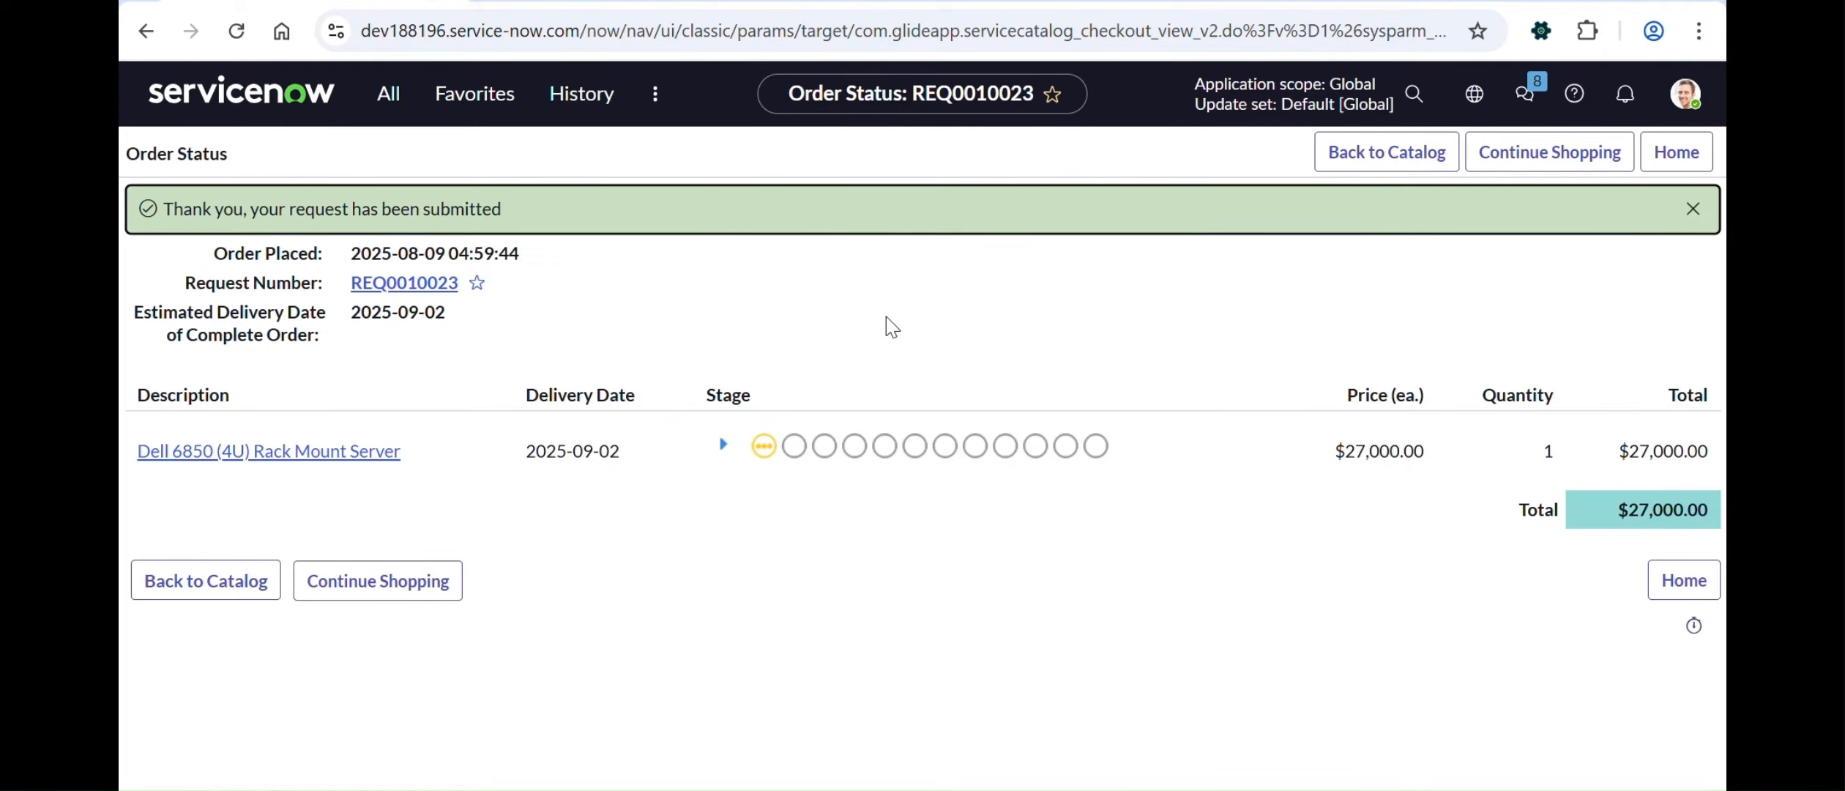
Step: Open the newly submitted request and set its approver record's state to Approved
{"action": "left_click", "coordinate": [393, 289]}
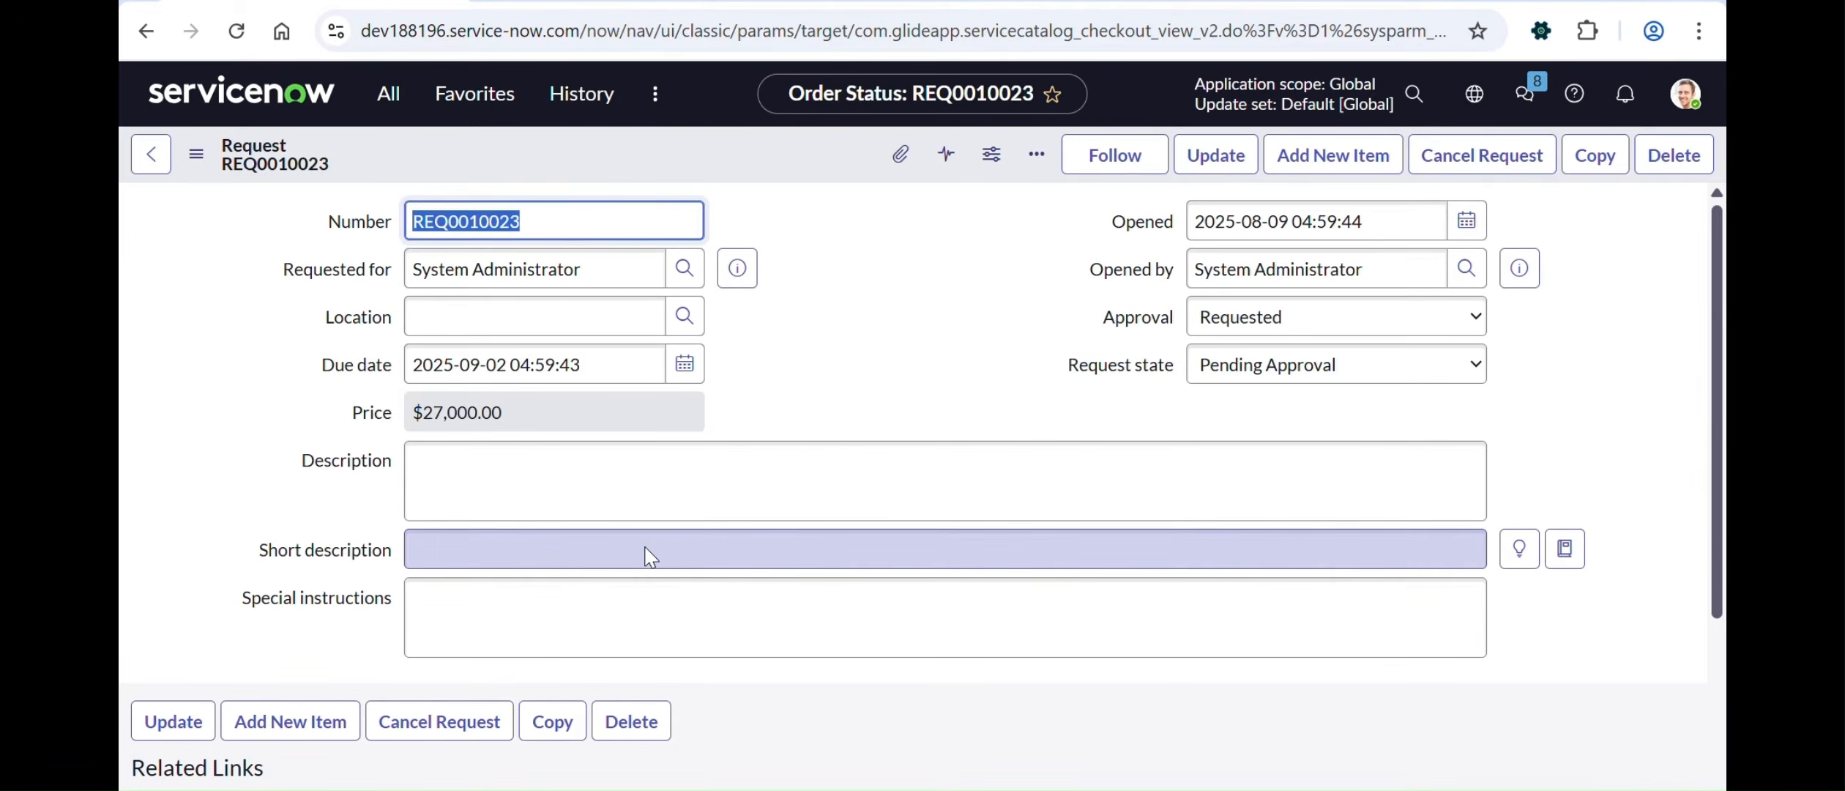
{"action": "scroll", "coordinate": [812, 472], "scroll_direction": "down", "scroll_amount": 5}
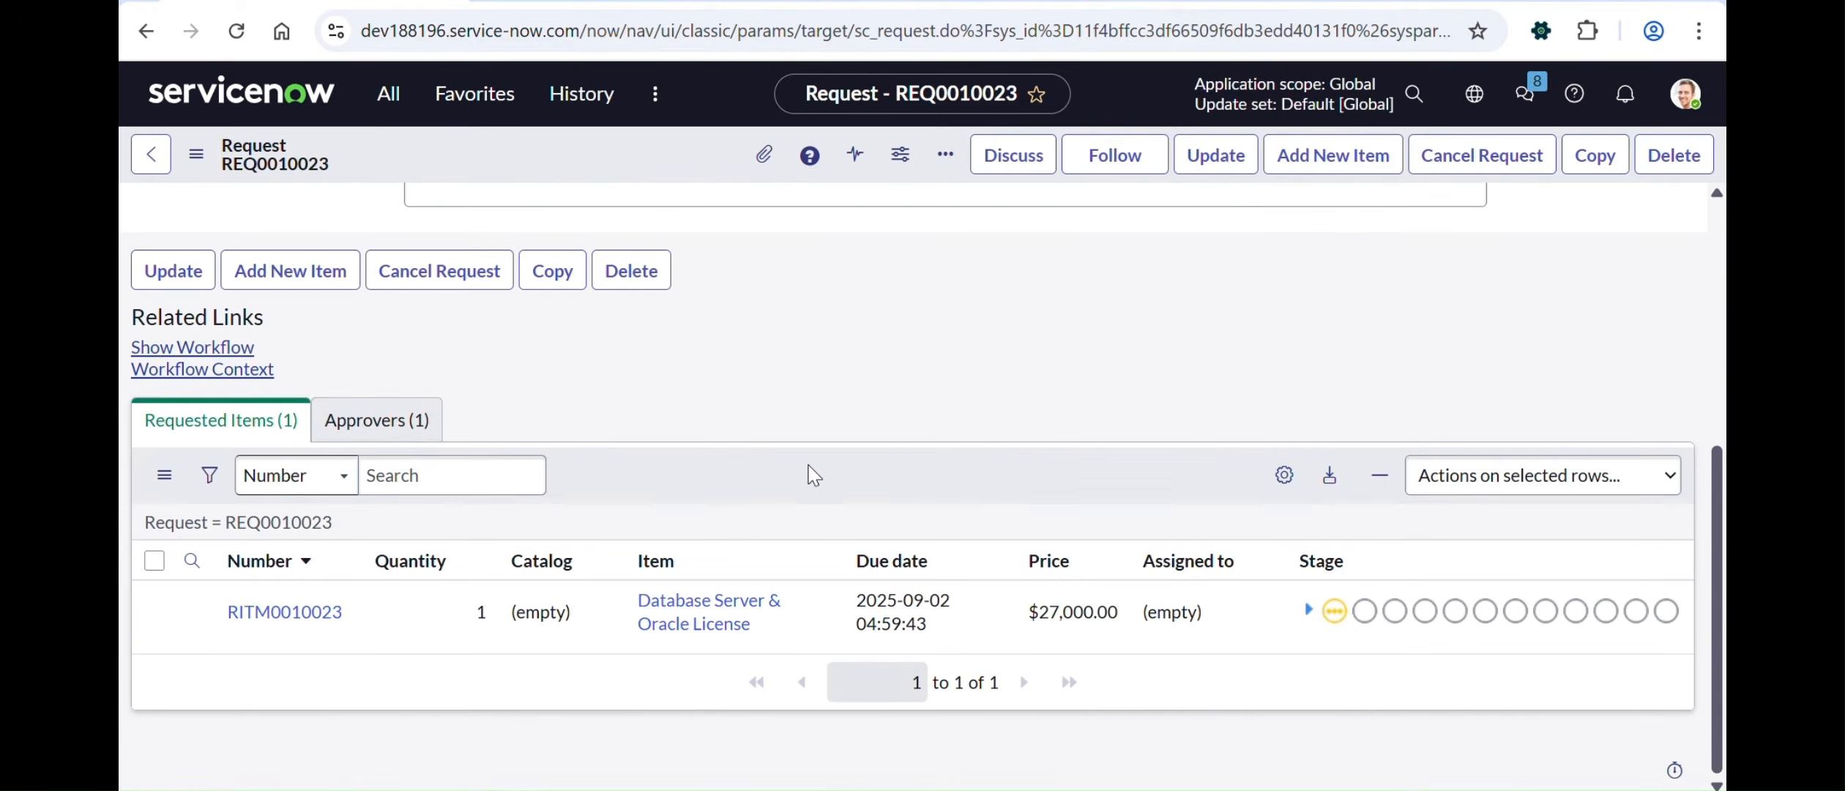
{"action": "left_click", "coordinate": [425, 422]}
{"action": "left_click", "coordinate": [379, 639]}
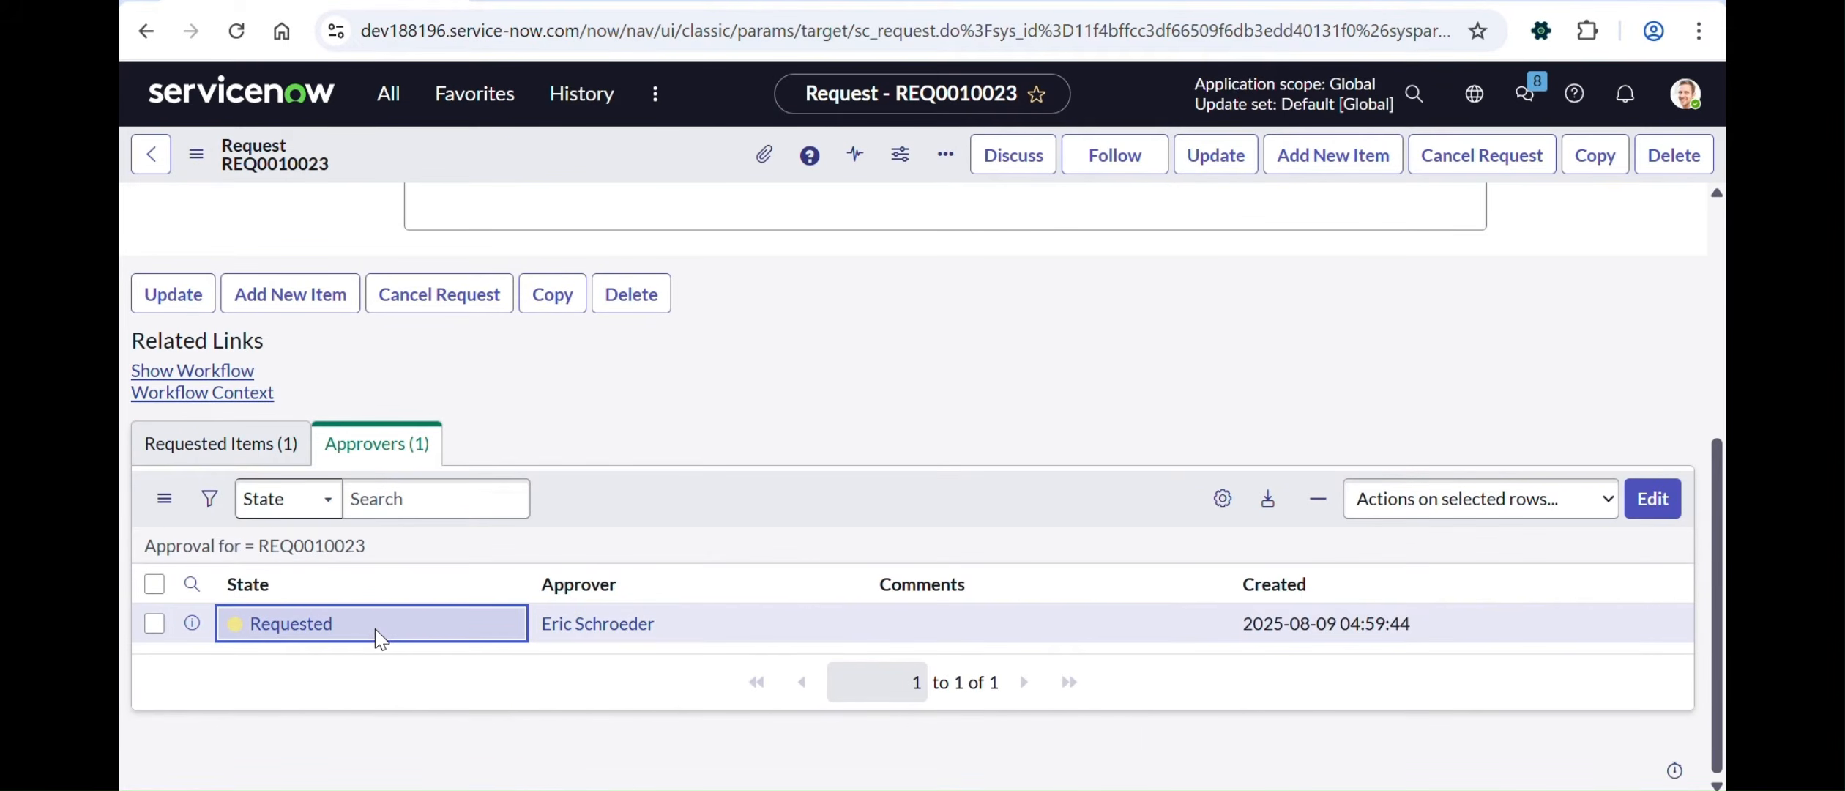
{"action": "double_click", "coordinate": [396, 629]}
{"action": "left_click", "coordinate": [391, 634]}
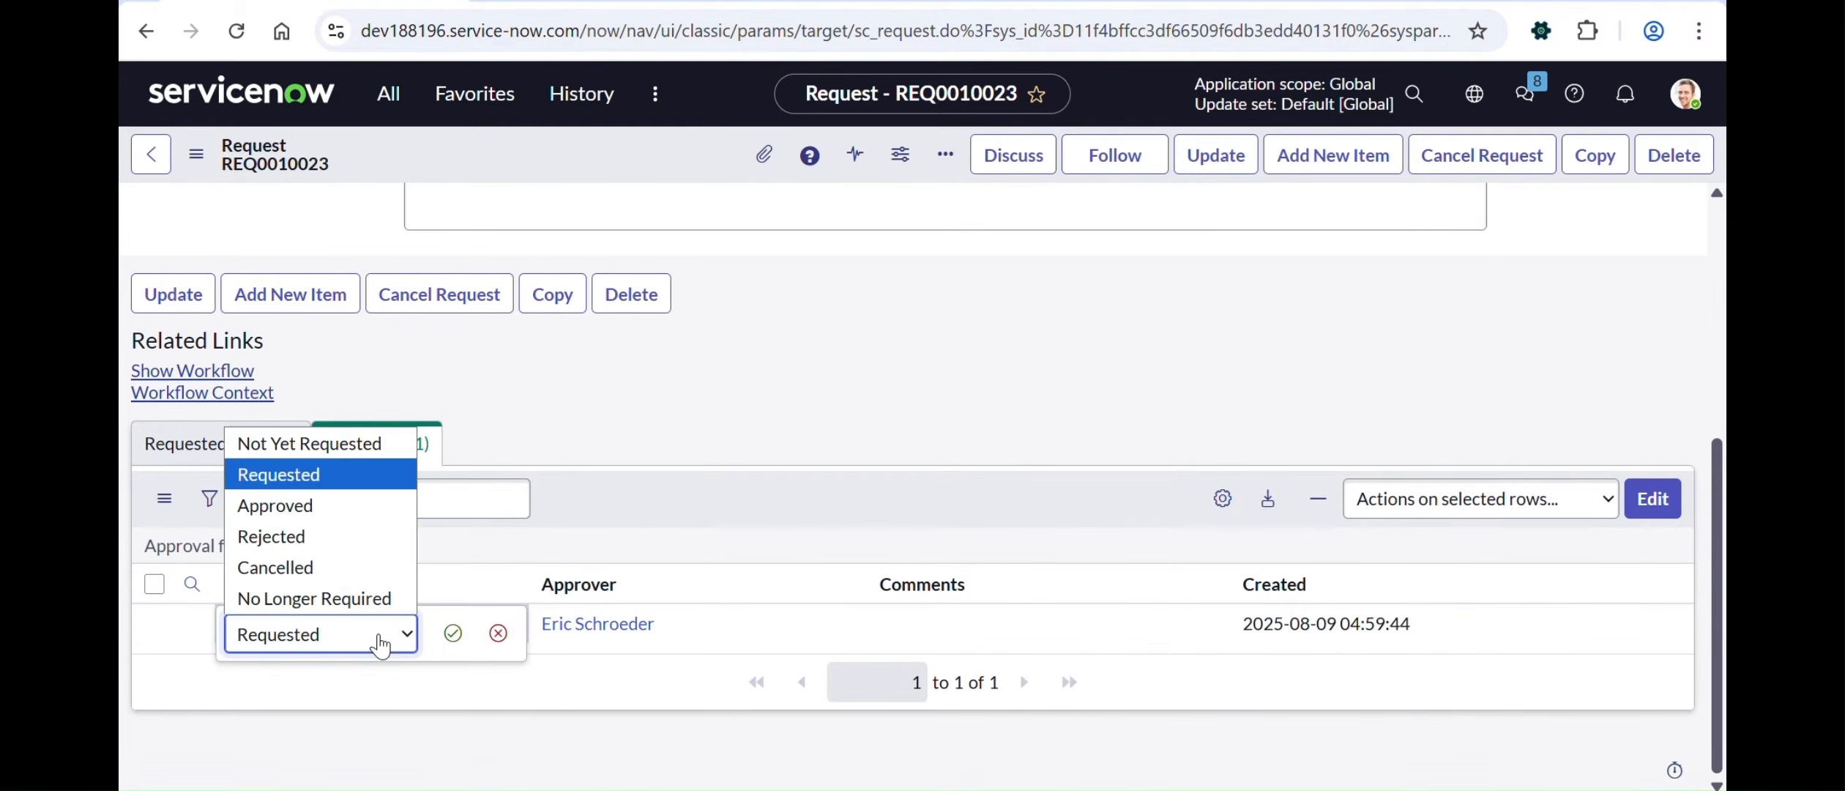
{"action": "left_click", "coordinate": [300, 505]}
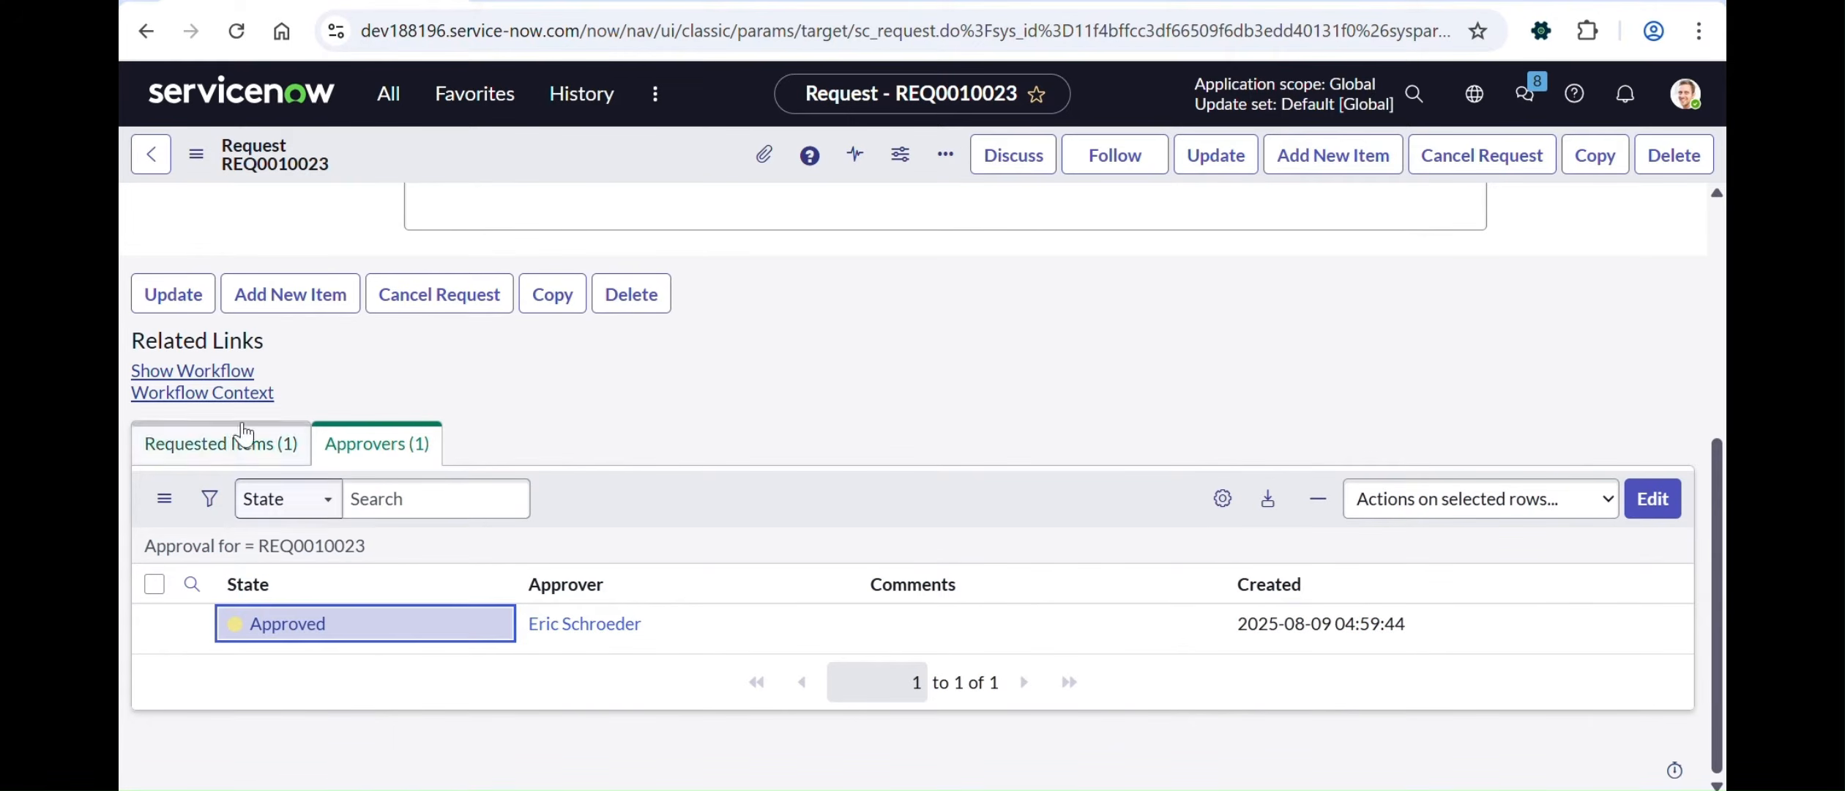
Step: Open the request's Database Server & Oracle License requested item and check its project code, budget code, operating system and storage variables
{"action": "left_click", "coordinate": [209, 450]}
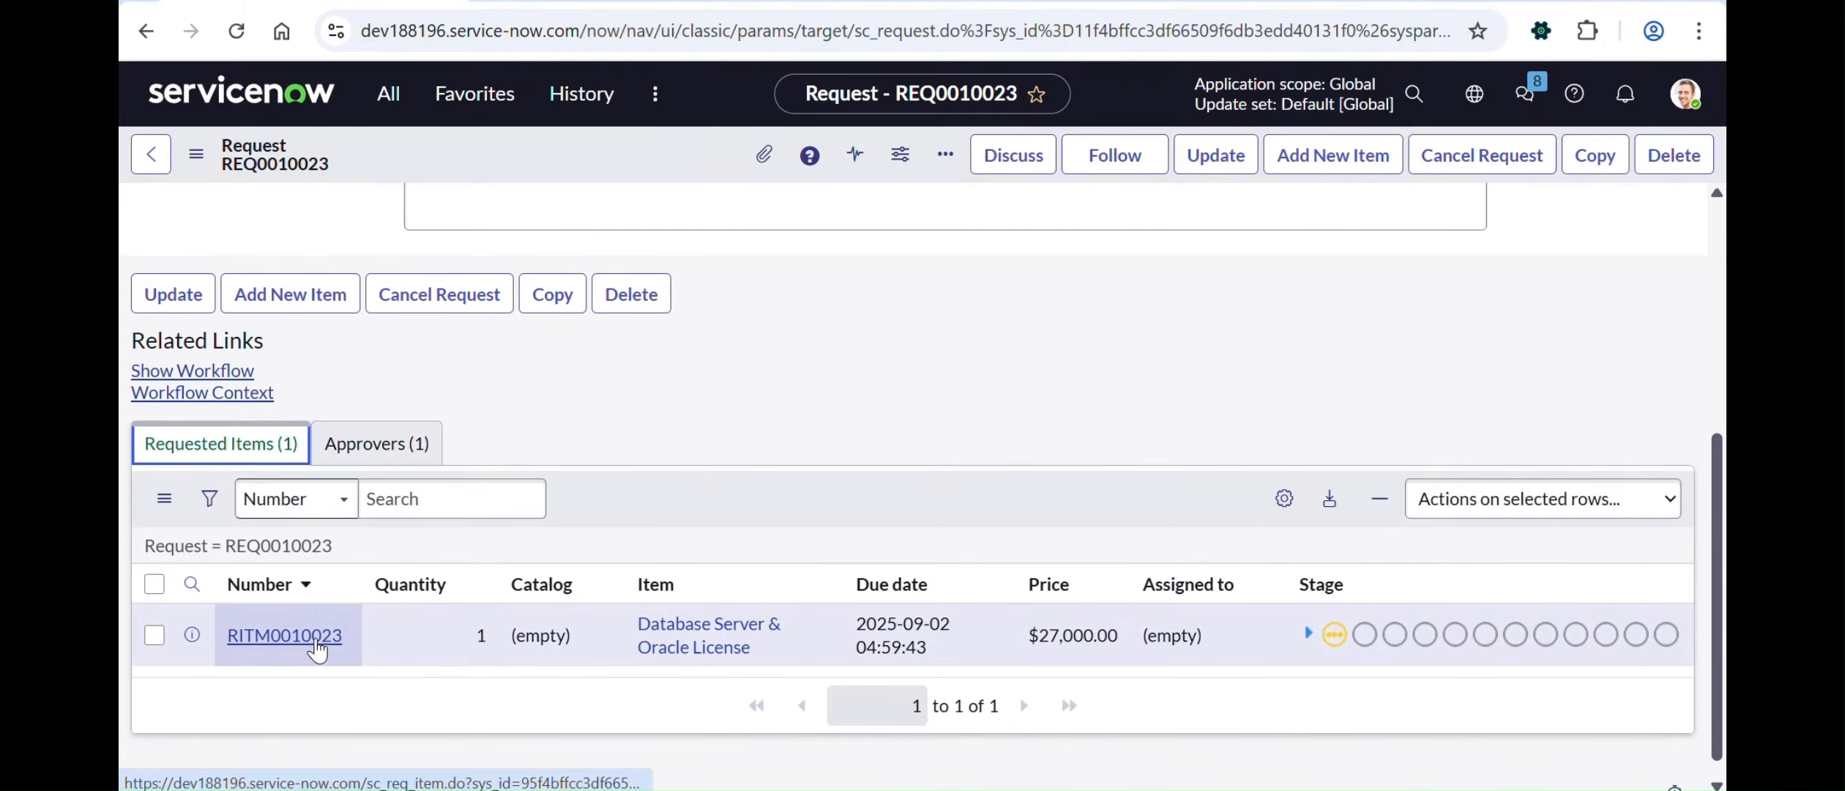
{"action": "left_click", "coordinate": [317, 639]}
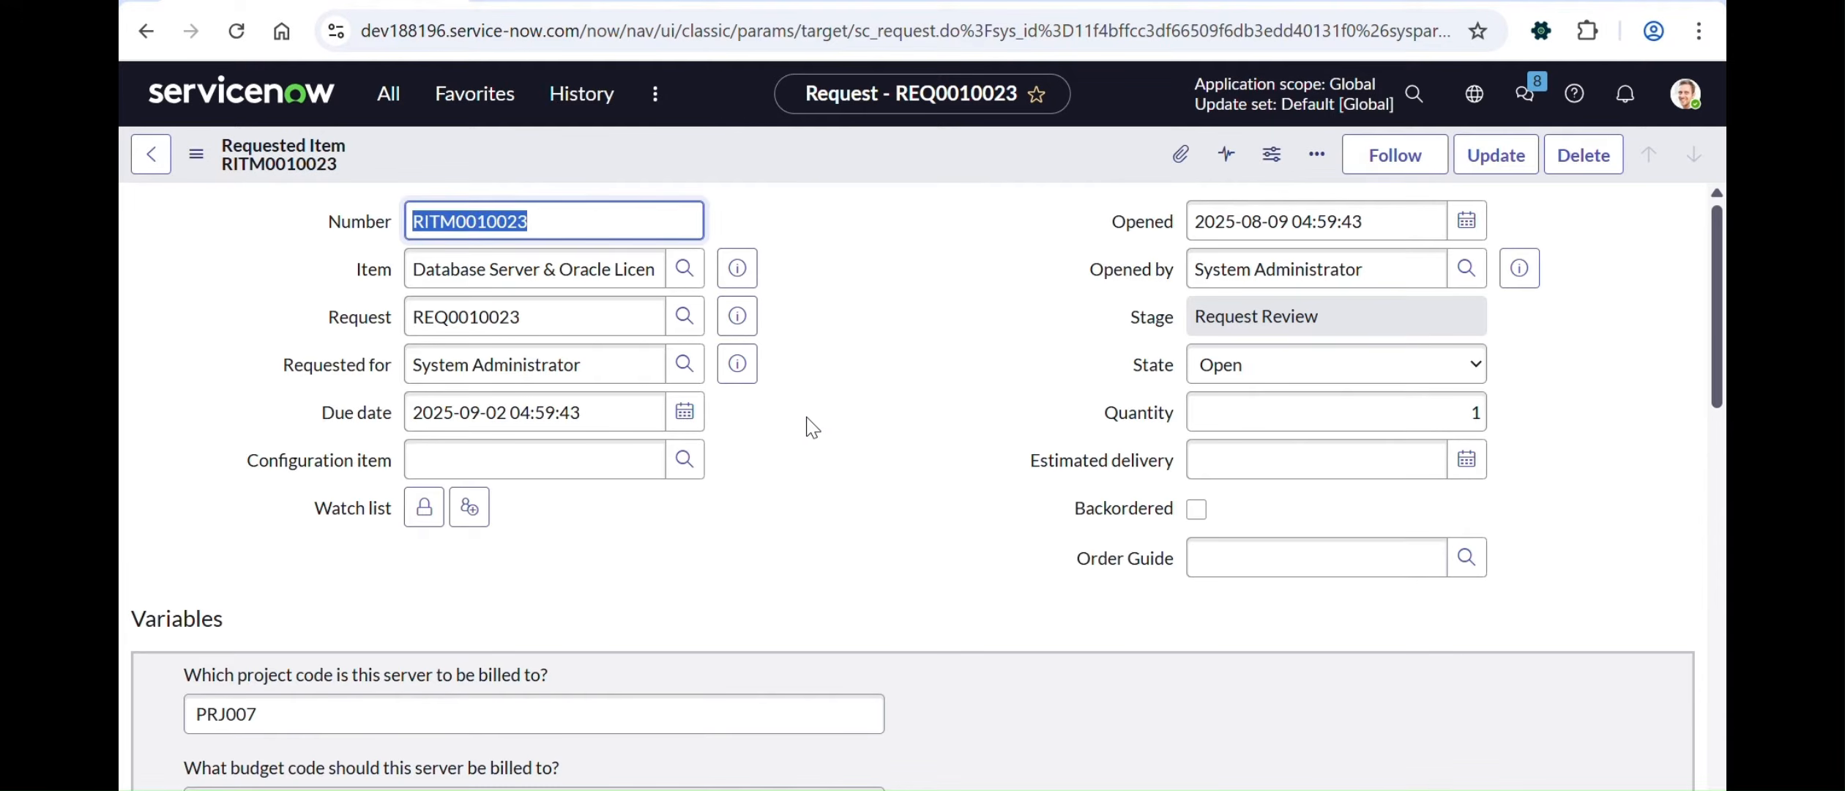
{"action": "scroll", "coordinate": [757, 525], "scroll_direction": "down", "scroll_amount": 1}
{"action": "scroll", "coordinate": [757, 525], "scroll_direction": "down", "scroll_amount": 5}
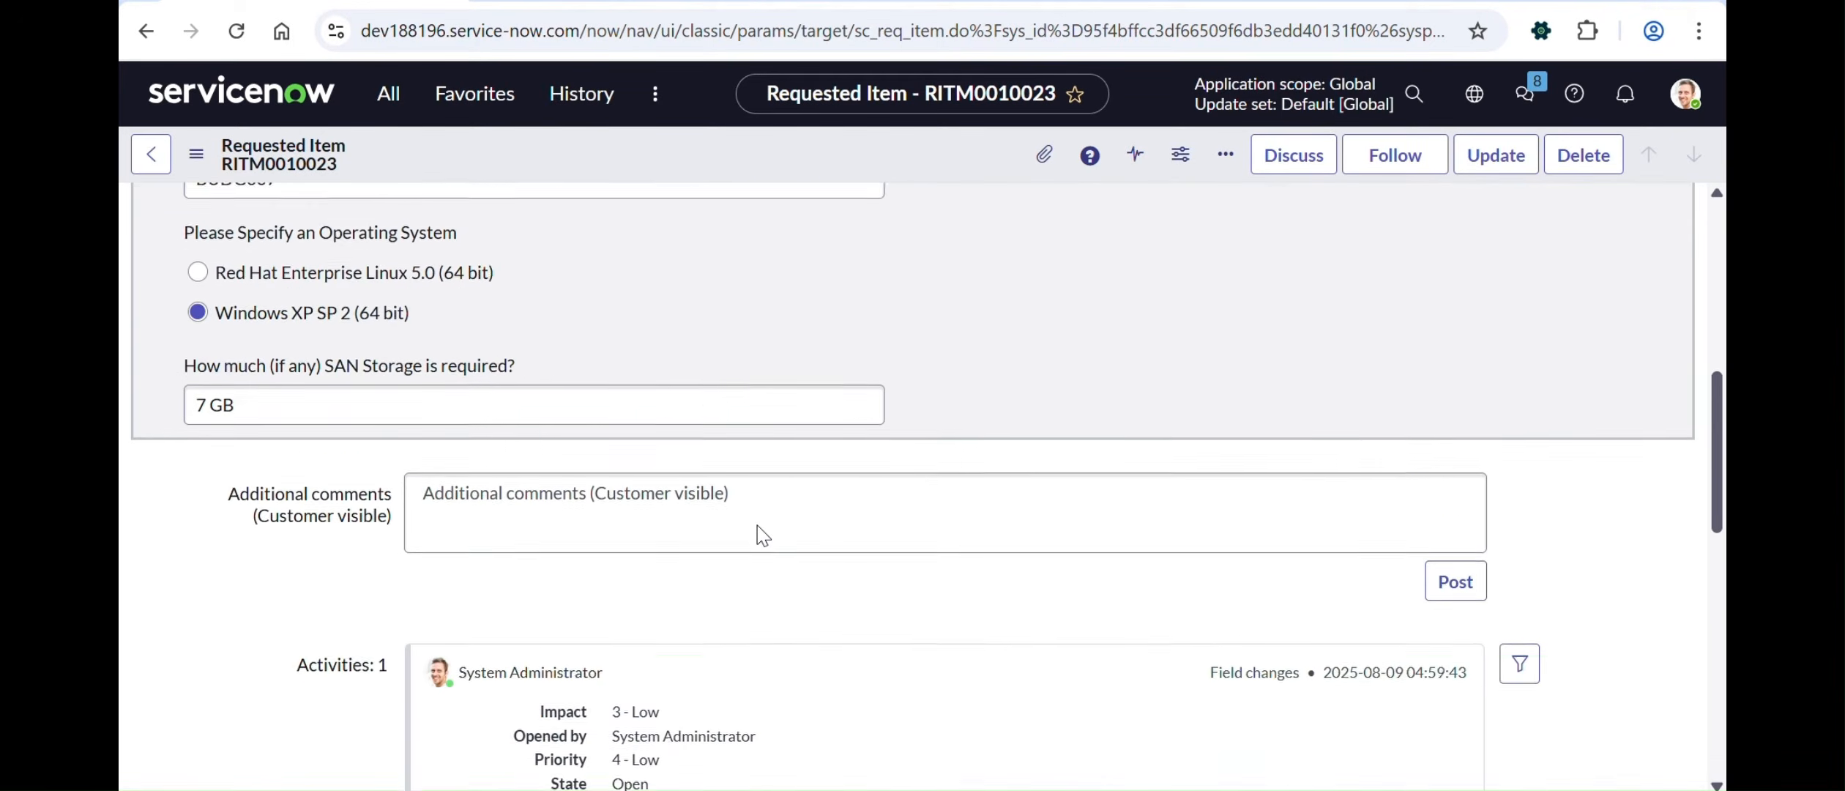
{"action": "scroll", "coordinate": [753, 531], "scroll_direction": "up", "scroll_amount": 5}
{"action": "scroll", "coordinate": [639, 530], "scroll_direction": "up", "scroll_amount": 1}
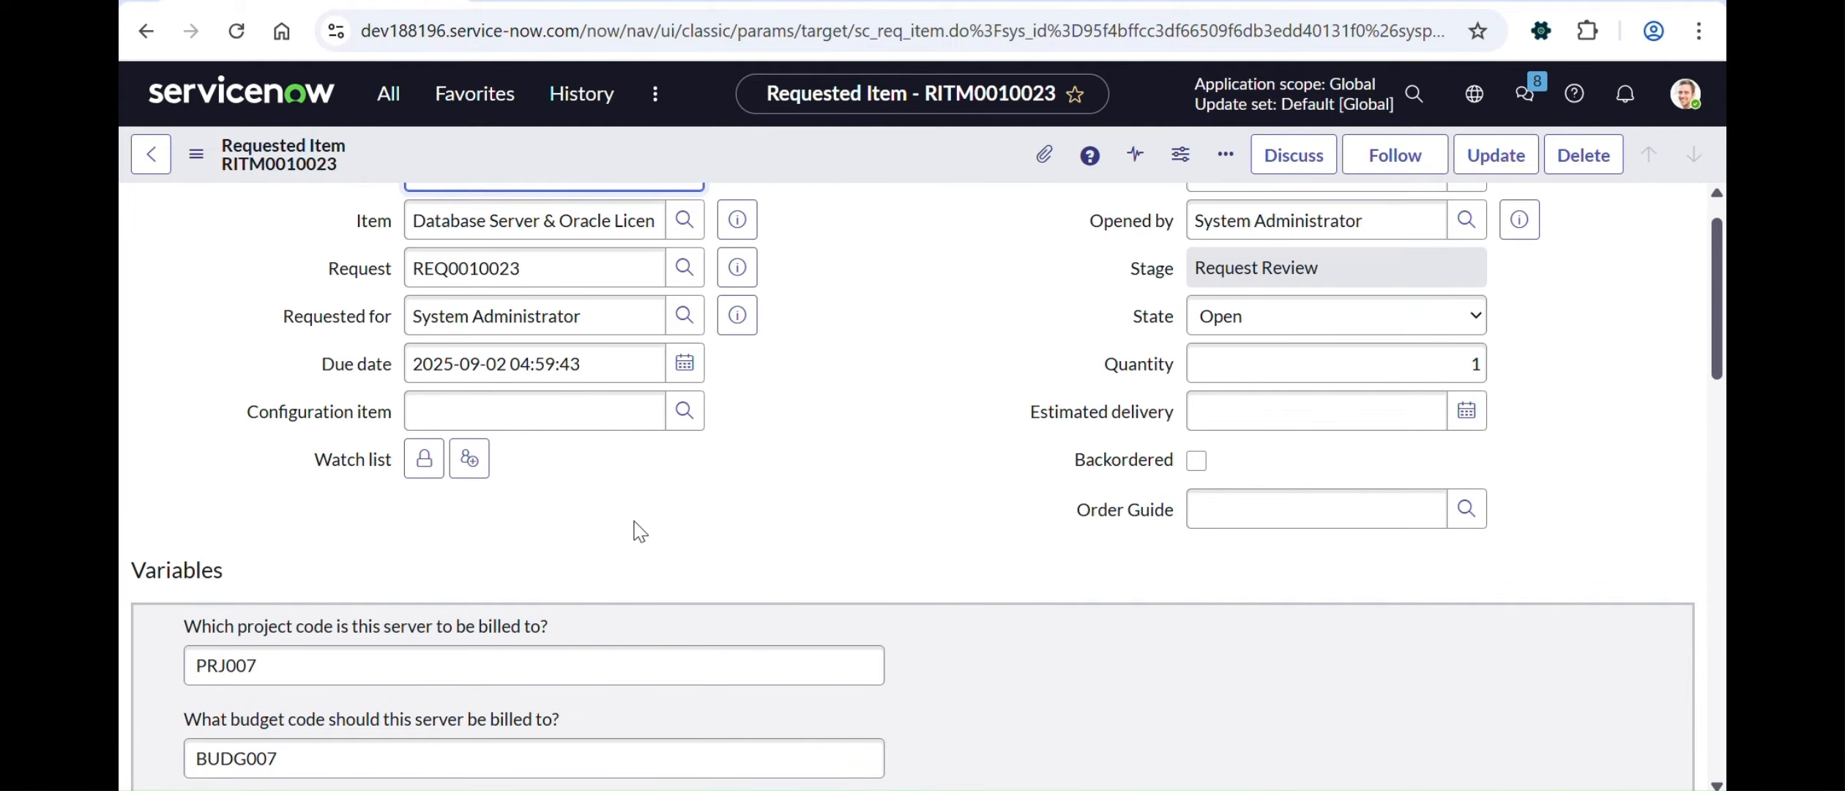
{"action": "scroll", "coordinate": [639, 530], "scroll_direction": "down", "scroll_amount": 1}
{"action": "scroll", "coordinate": [630, 527], "scroll_direction": "up", "scroll_amount": 1}
Step: Open the requested item's "Validate Successful installation" catalog task and check whether the project code appears among its variables
{"action": "scroll", "coordinate": [630, 527], "scroll_direction": "down", "scroll_amount": 10}
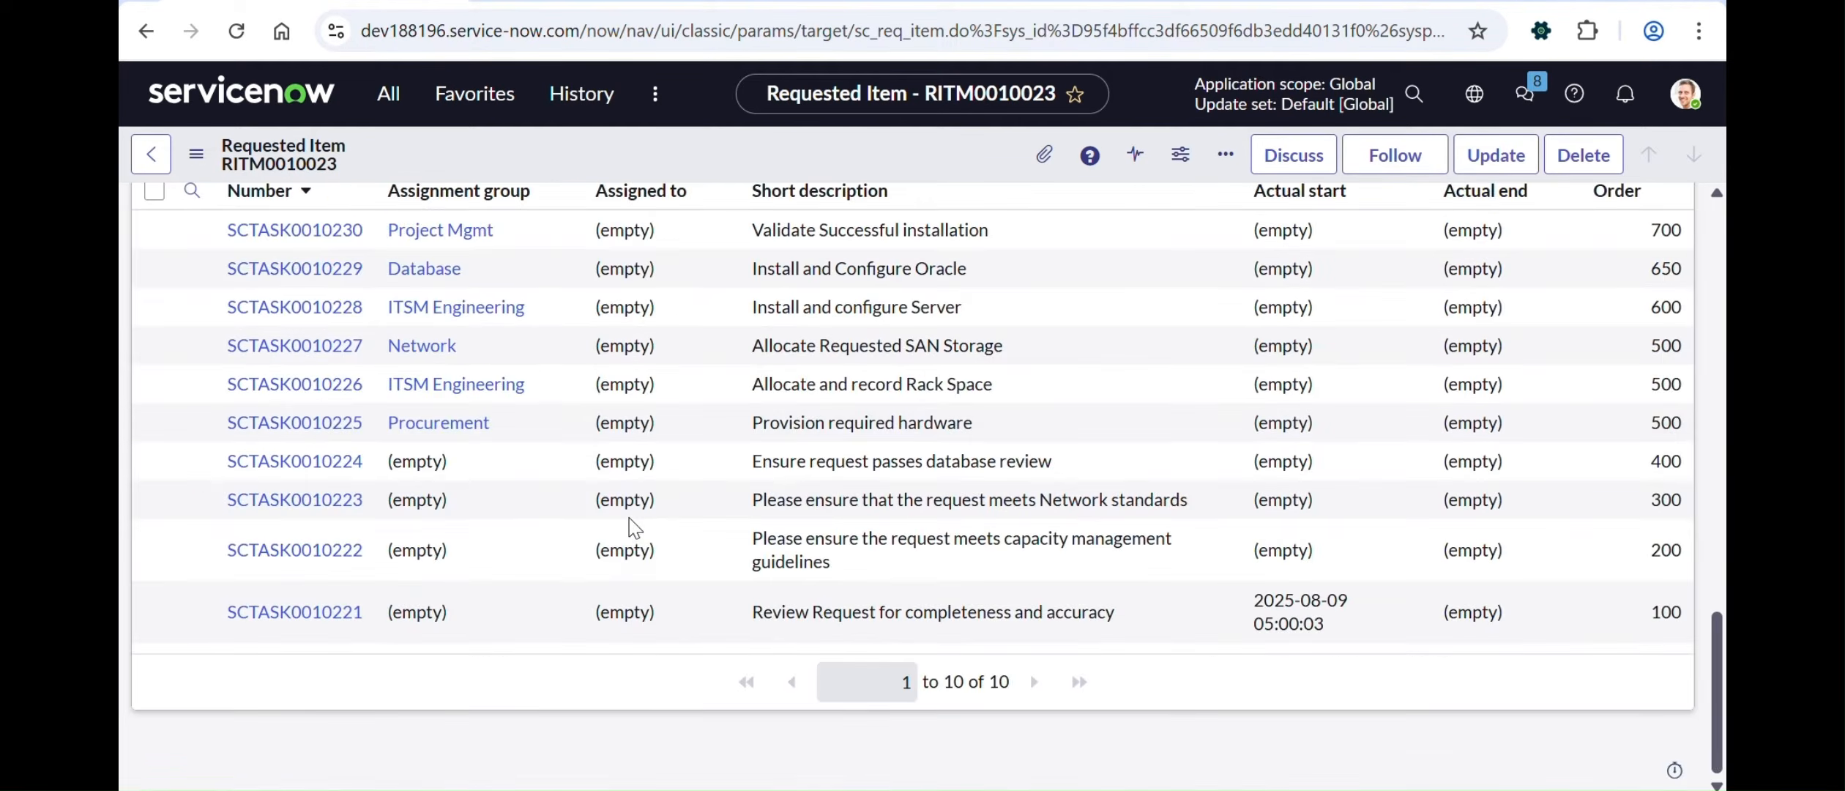
{"action": "scroll", "coordinate": [476, 364], "scroll_direction": "up", "scroll_amount": 3}
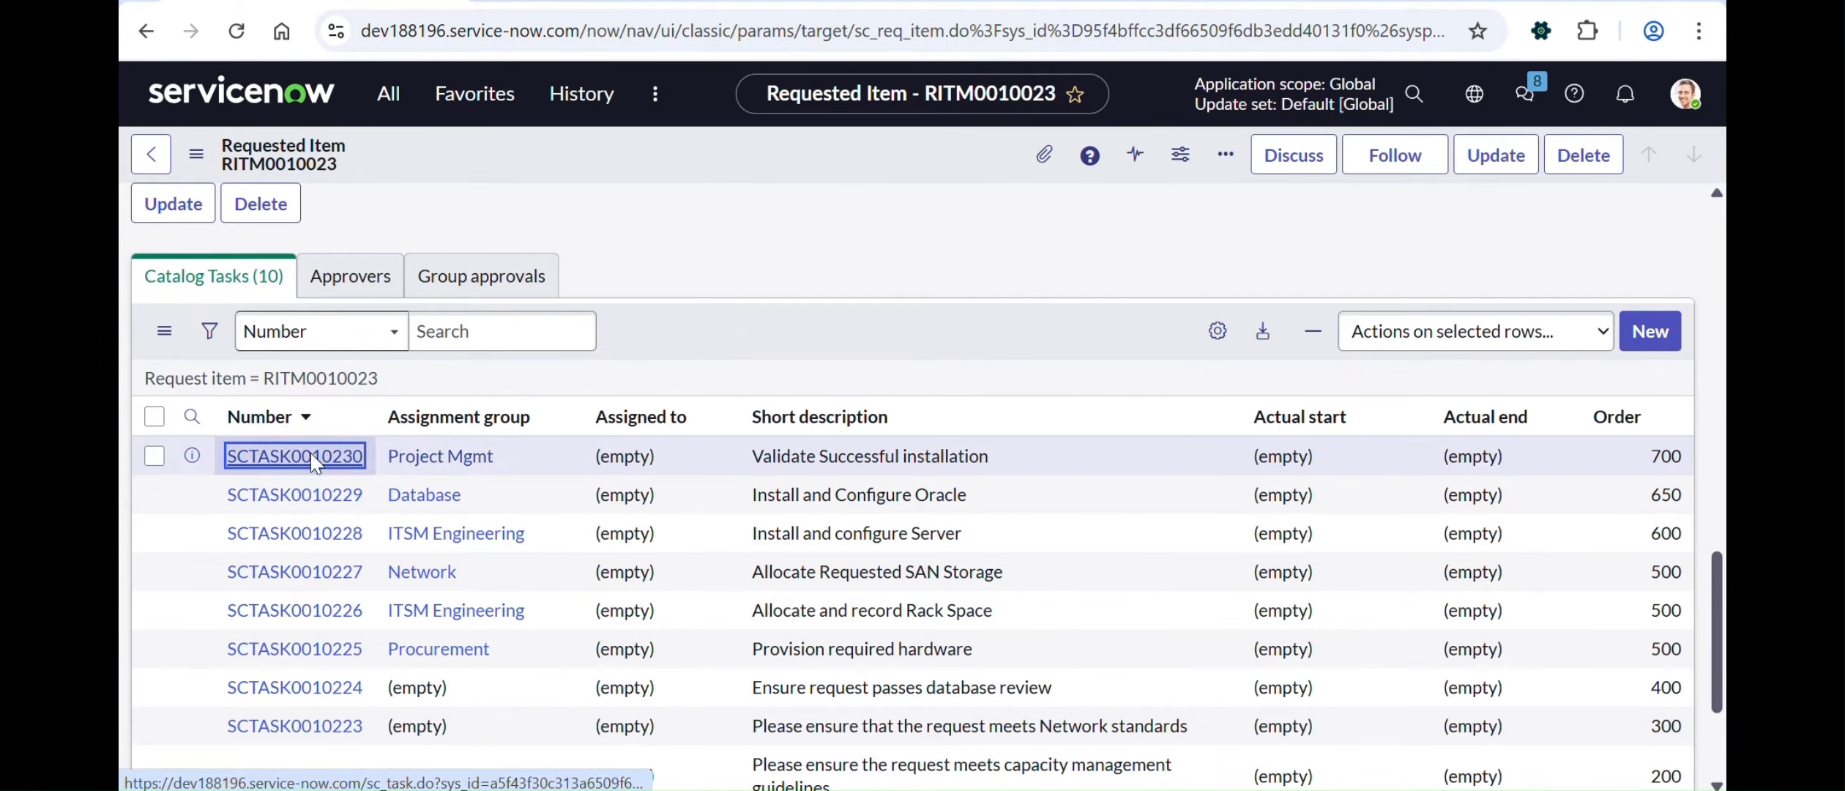
{"action": "key", "text": "Return"}
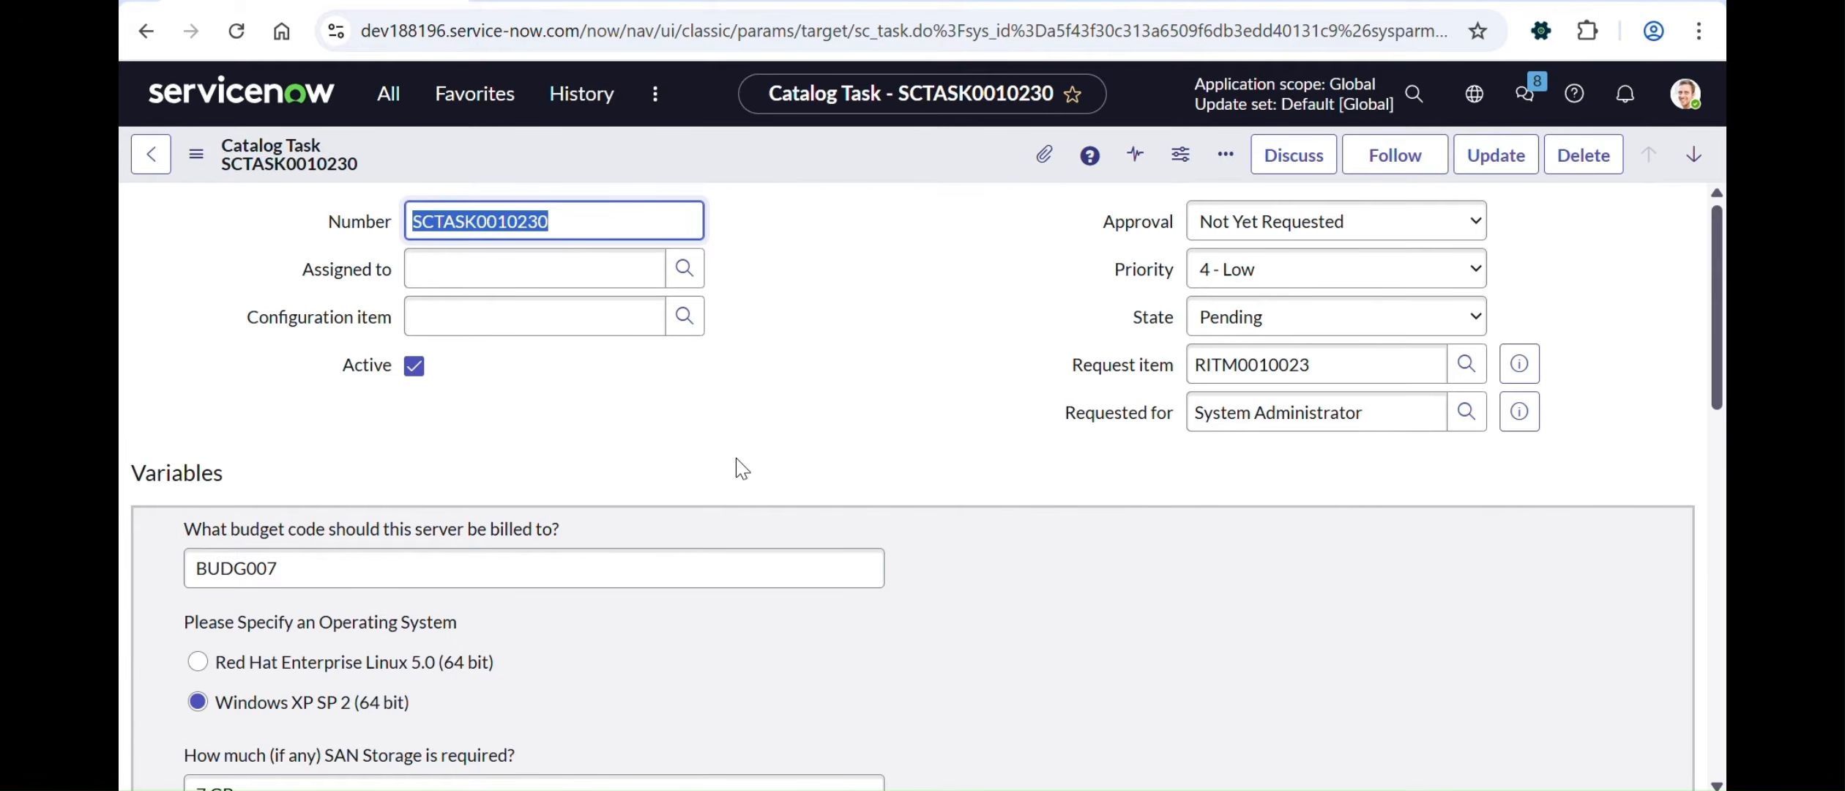
{"action": "scroll", "coordinate": [735, 457], "scroll_direction": "down", "scroll_amount": 2}
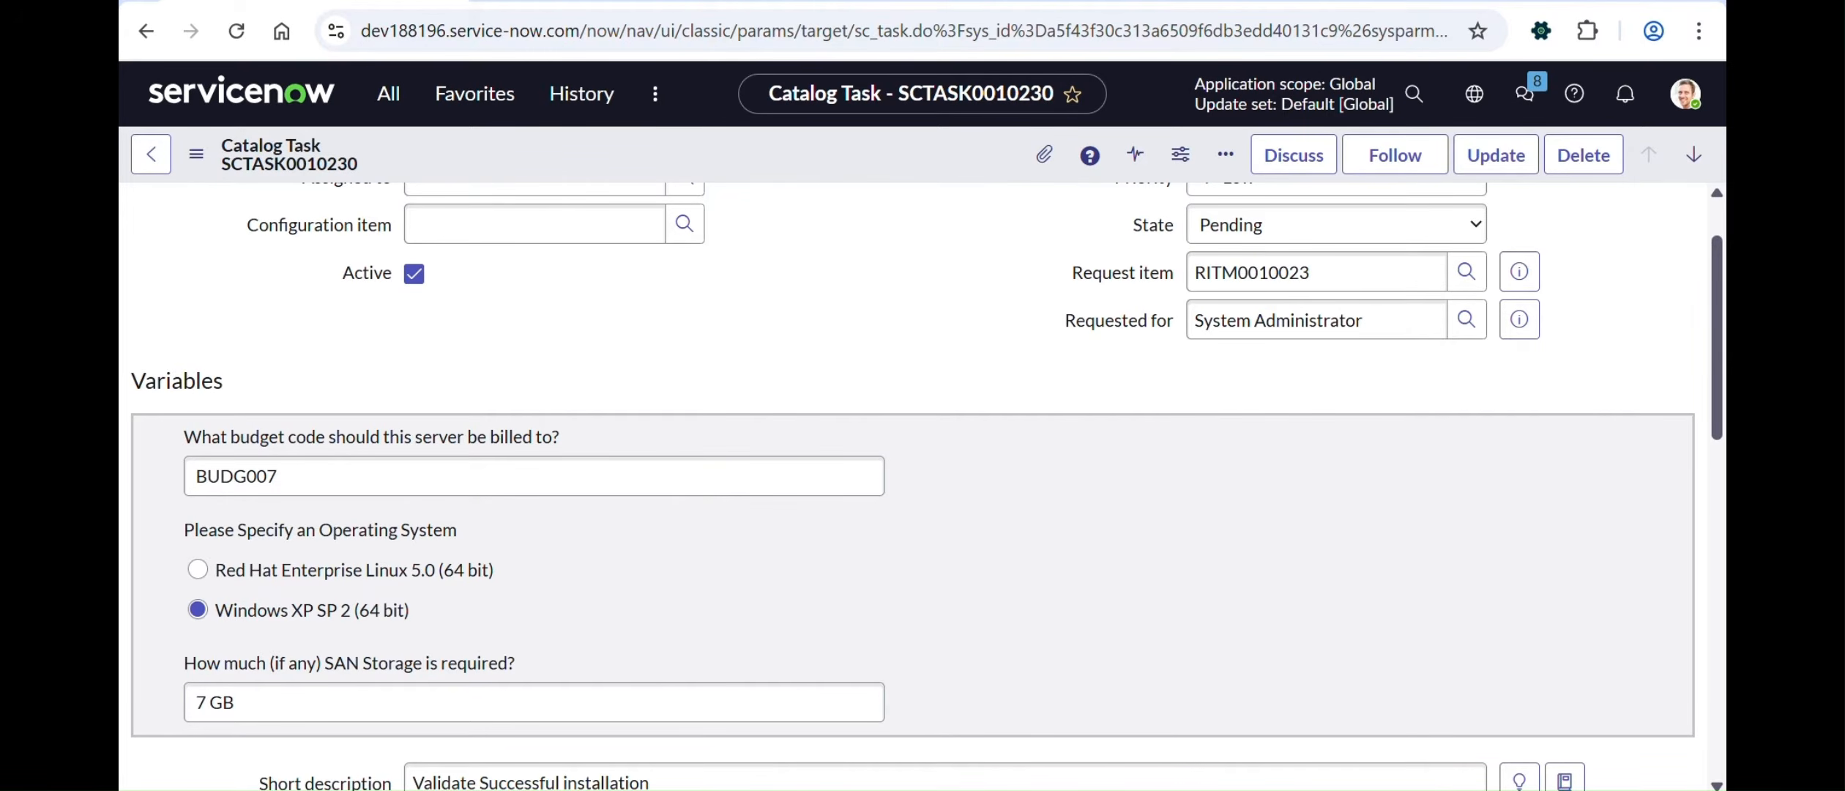
{"action": "left_click", "coordinate": [613, 1]}
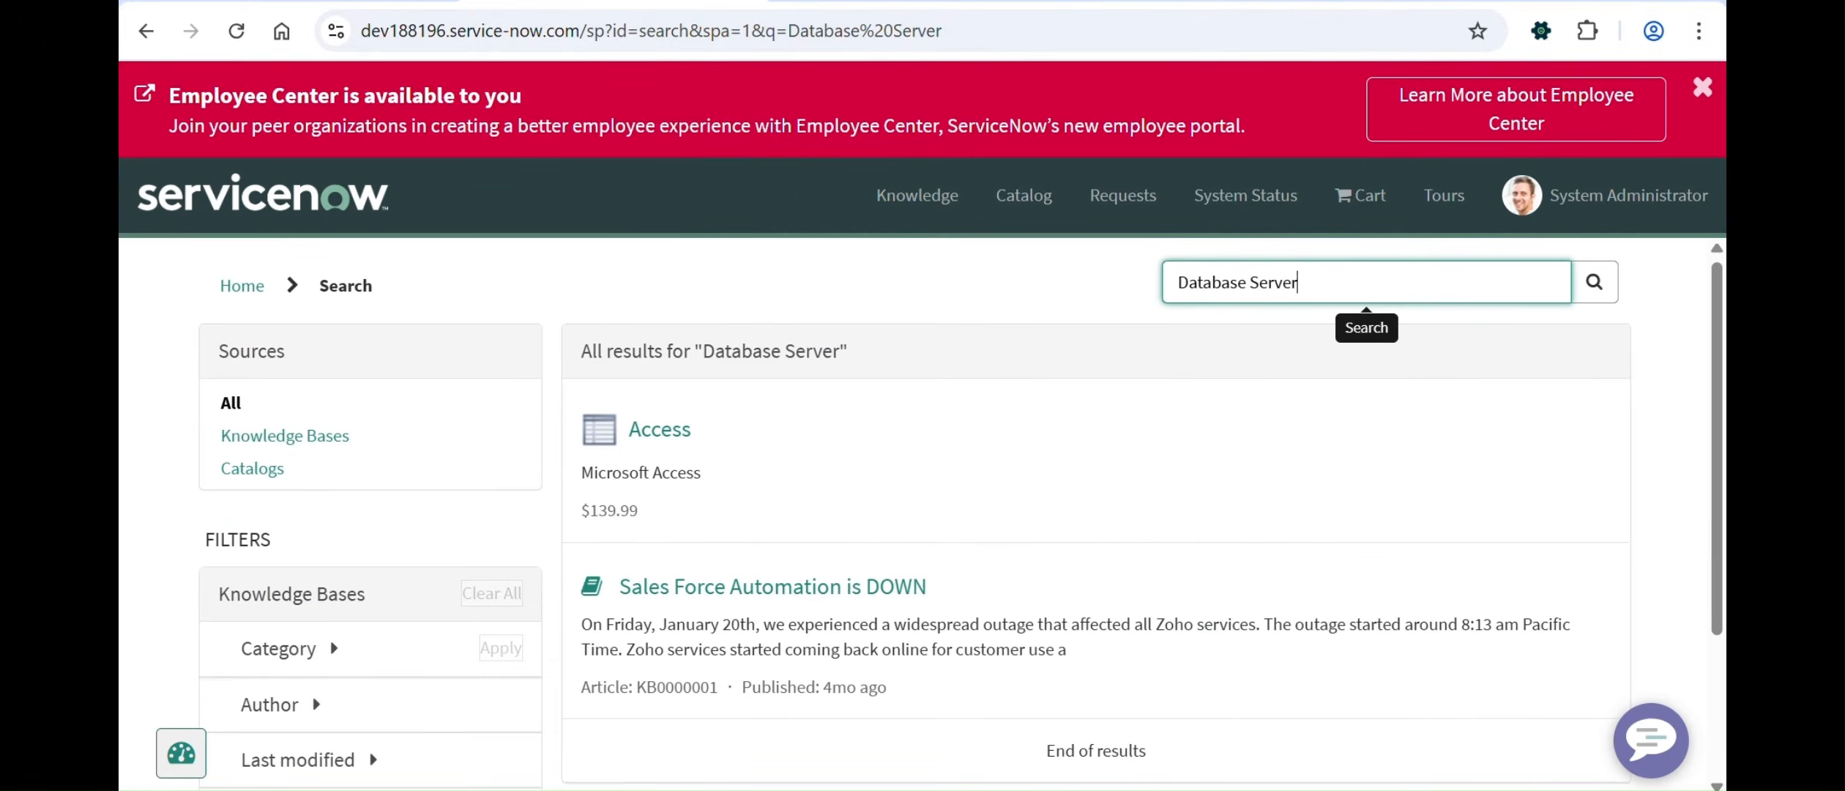
{"action": "left_click", "coordinate": [410, 1]}
{"action": "scroll", "coordinate": [753, 379], "scroll_direction": "up", "scroll_amount": 1}
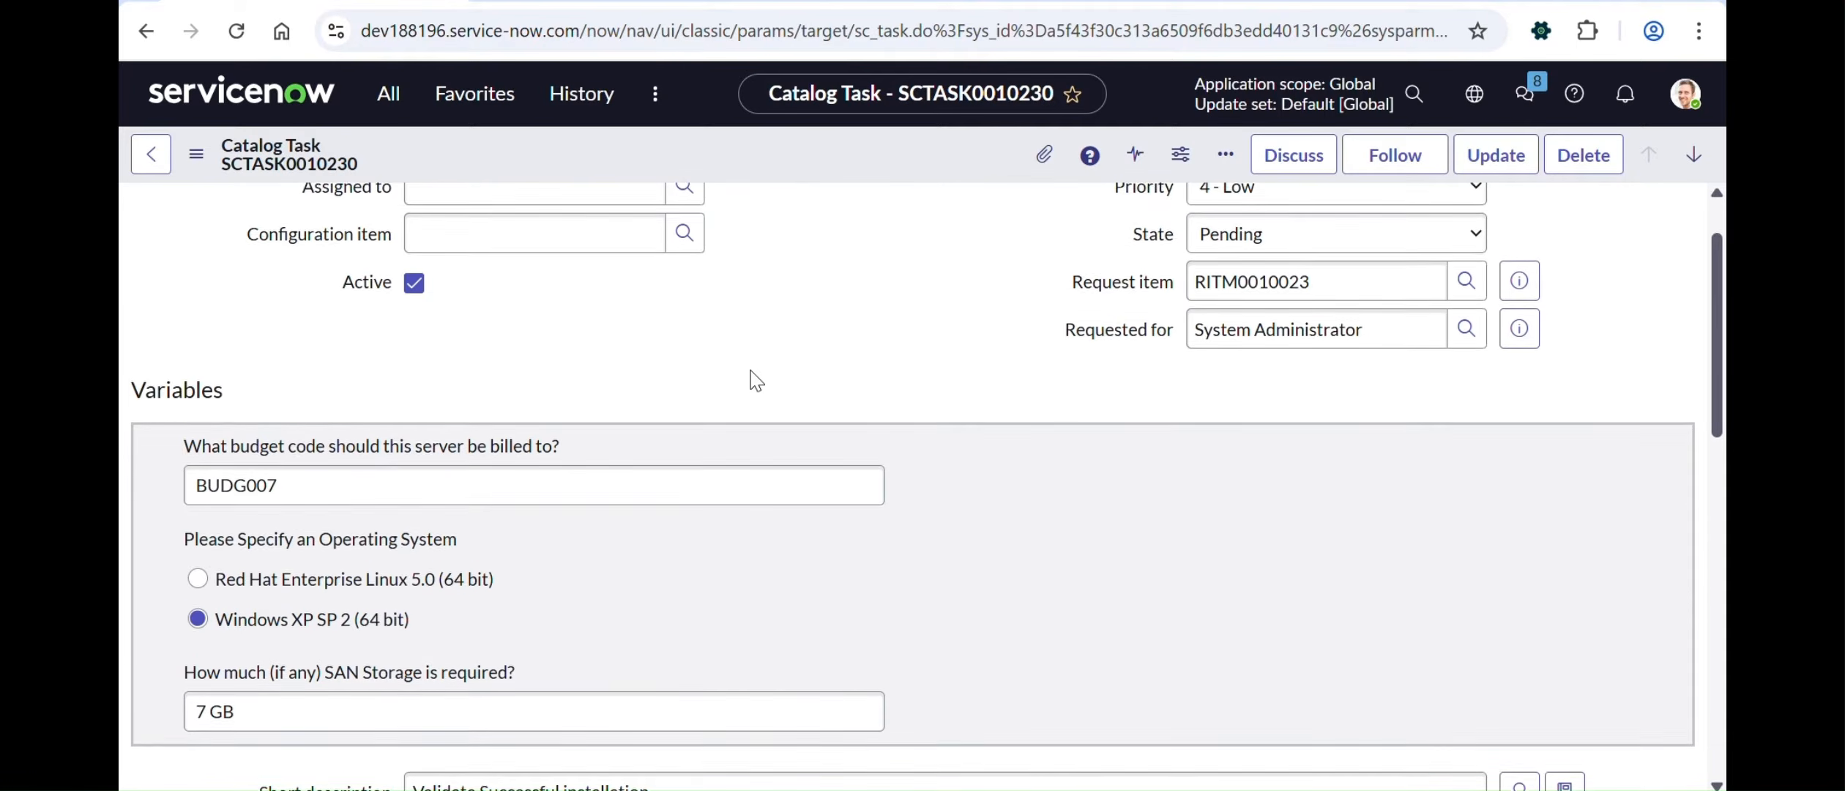
{"action": "scroll", "coordinate": [756, 379], "scroll_direction": "up", "scroll_amount": 1}
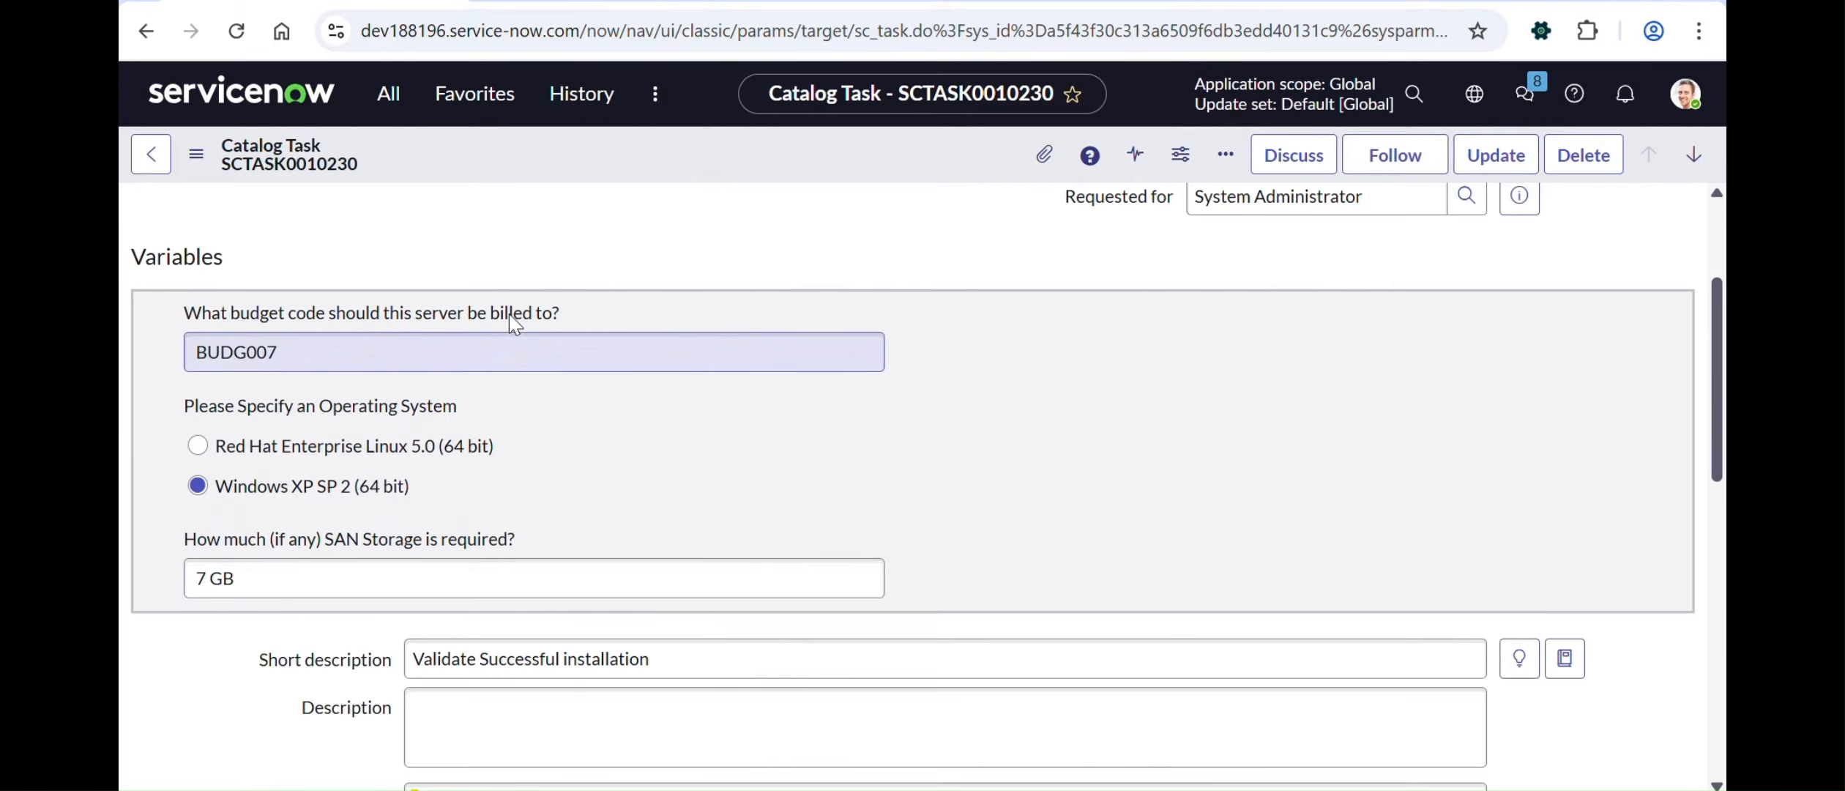
{"action": "scroll", "coordinate": [514, 337], "scroll_direction": "down", "scroll_amount": 10}
{"action": "scroll", "coordinate": [521, 326], "scroll_direction": "up", "scroll_amount": 12}
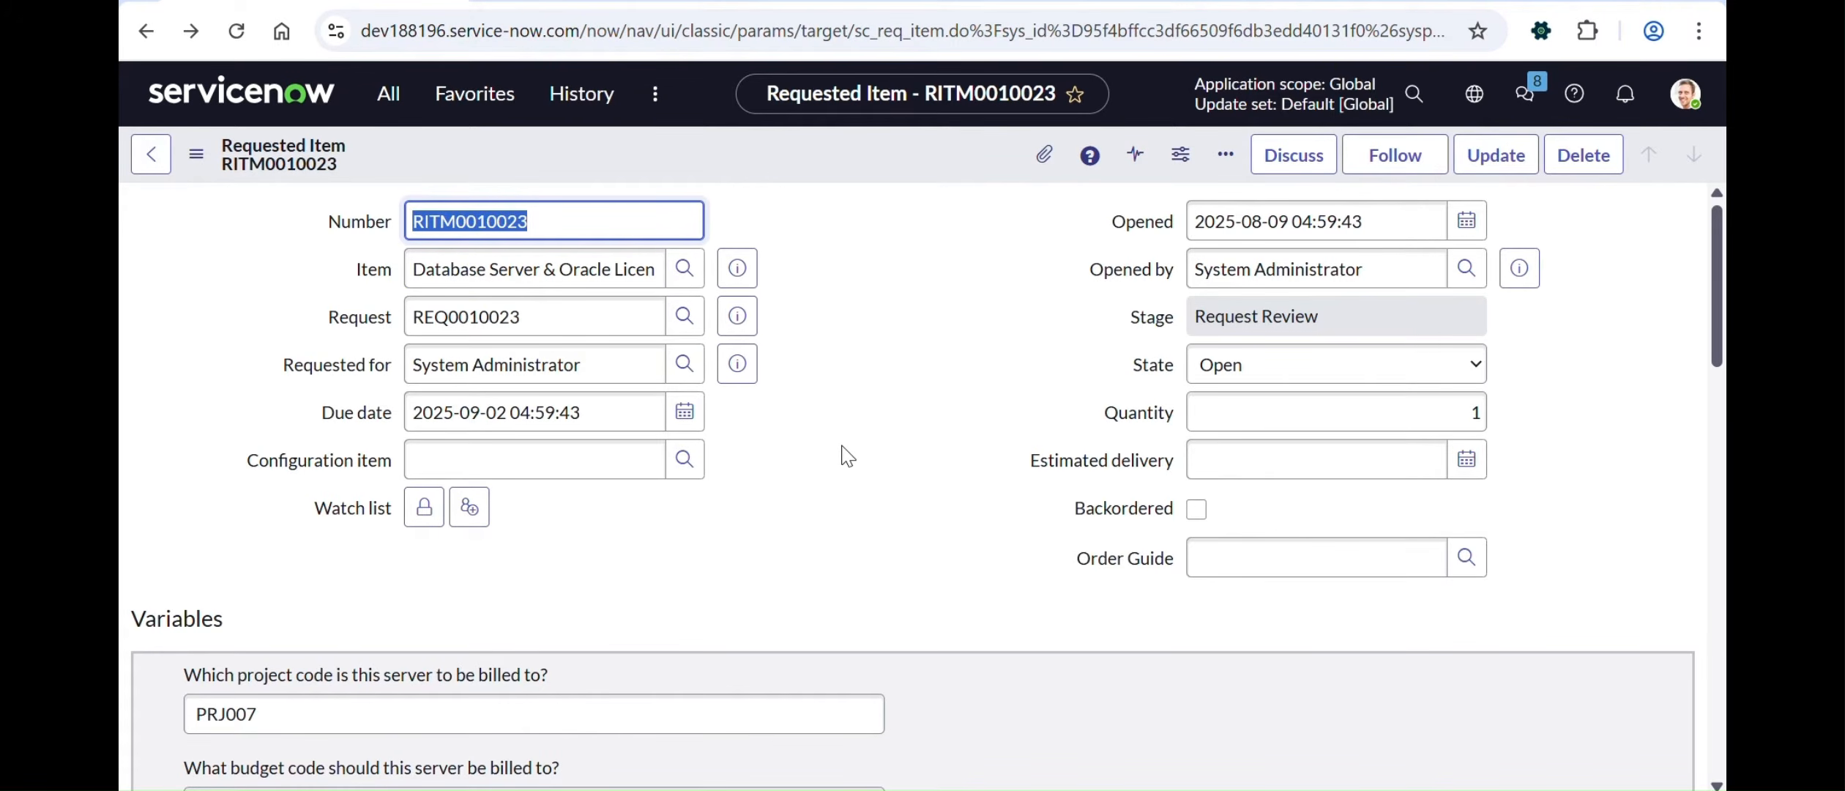
Step: Return to the requested item to compare its project code variable, and reopen the "Validate Successful installation" task to review its variables
{"action": "scroll", "coordinate": [713, 592], "scroll_direction": "down", "scroll_amount": 1}
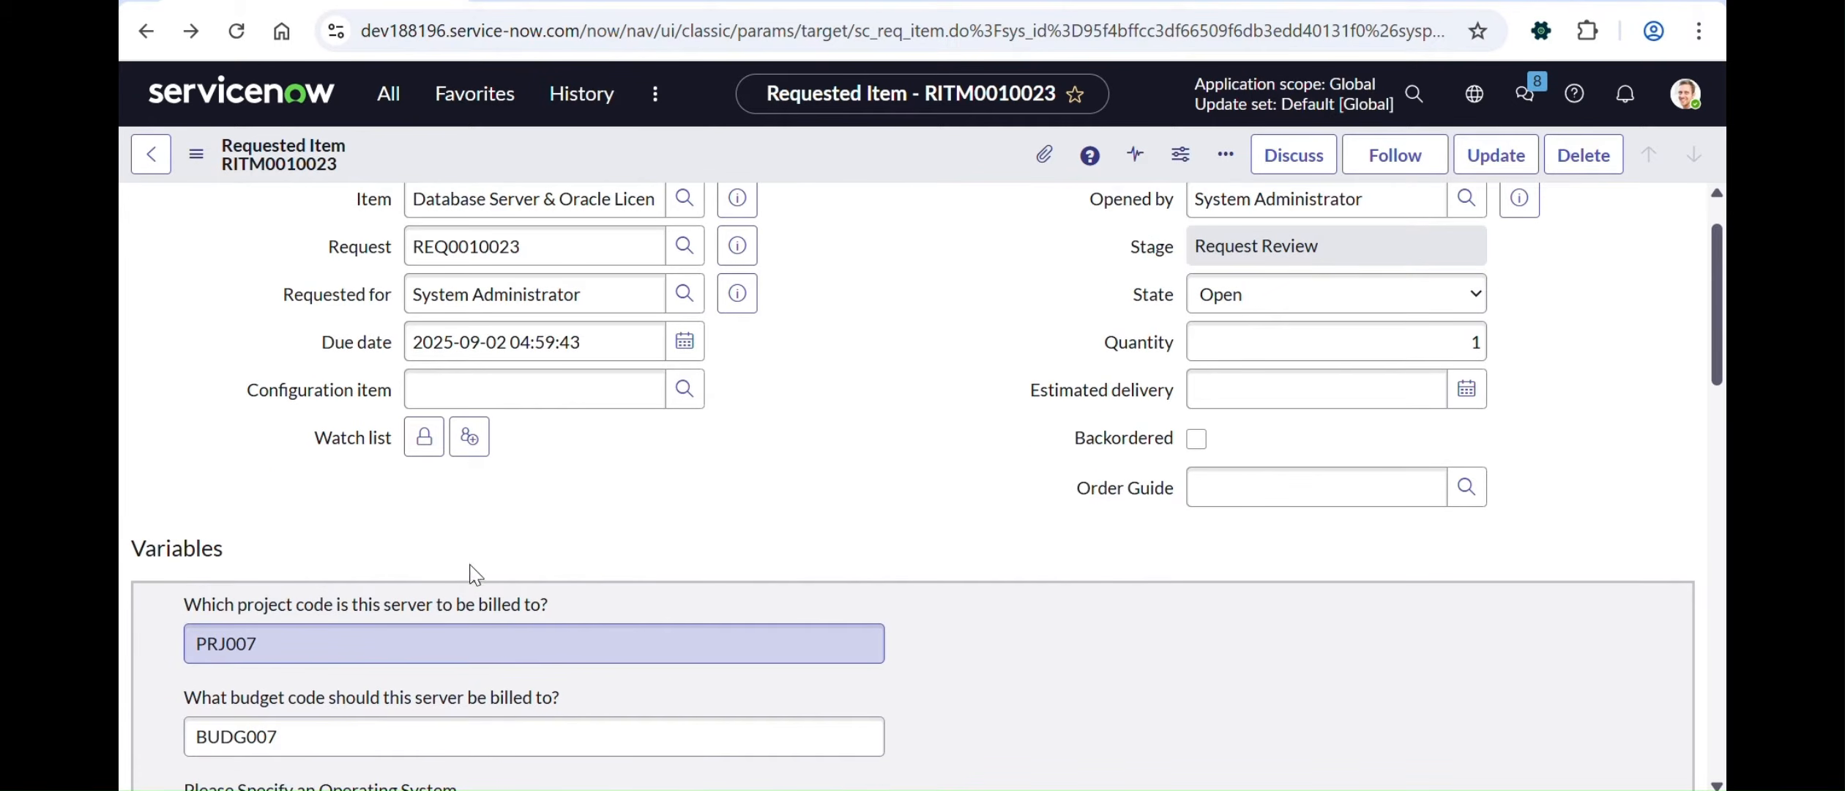
{"action": "scroll", "coordinate": [485, 554], "scroll_direction": "up", "scroll_amount": 1}
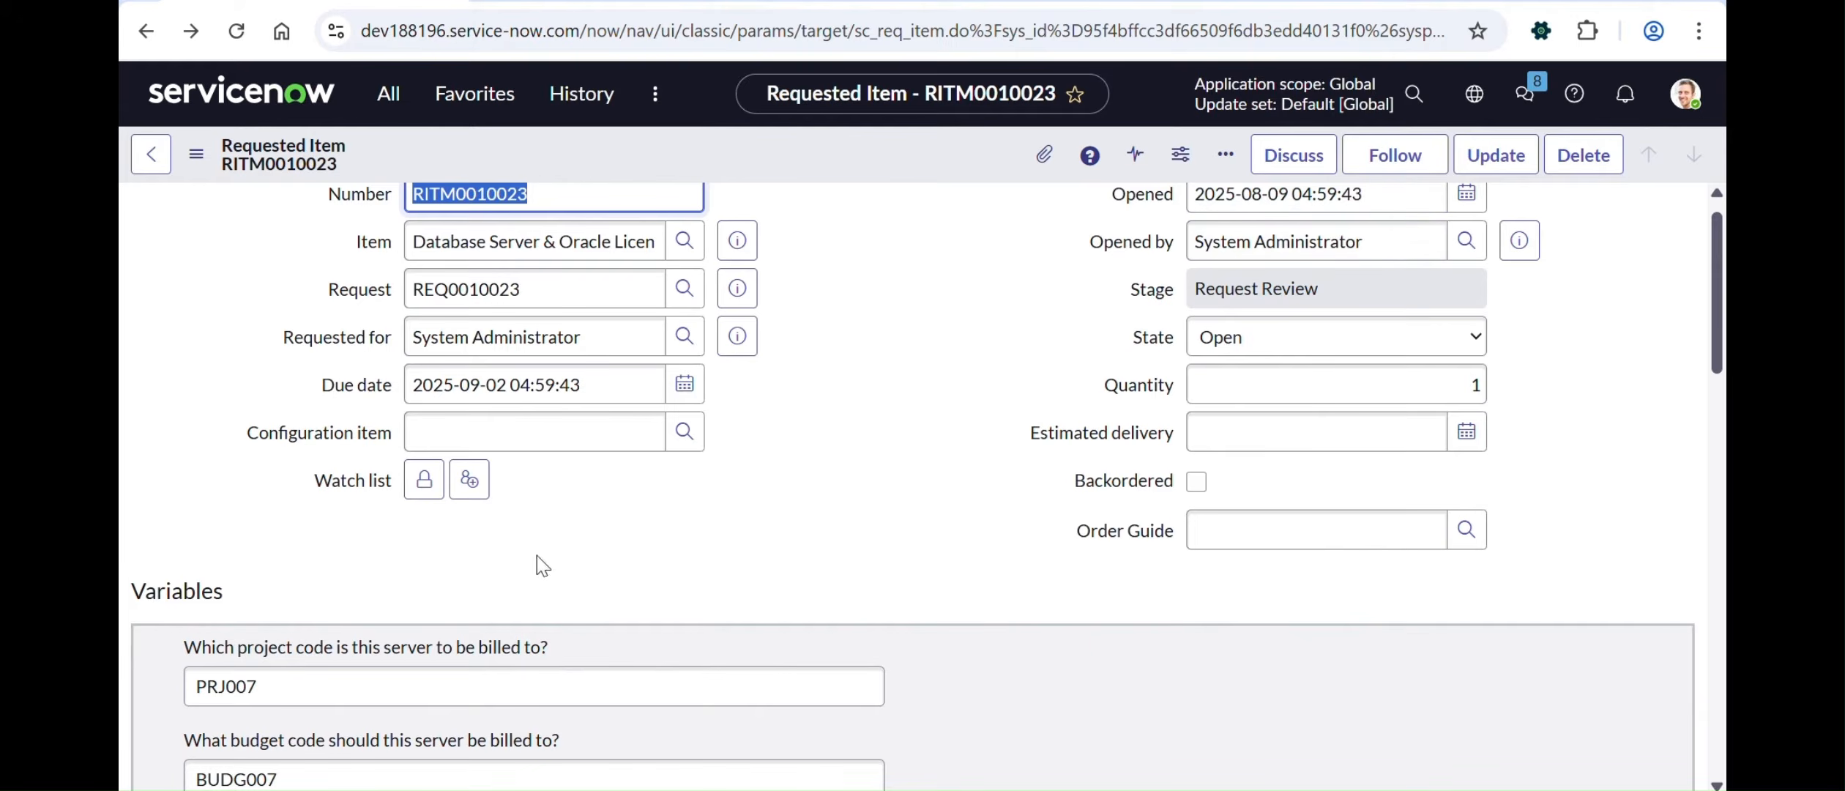
{"action": "scroll", "coordinate": [439, 414], "scroll_direction": "down", "scroll_amount": 10}
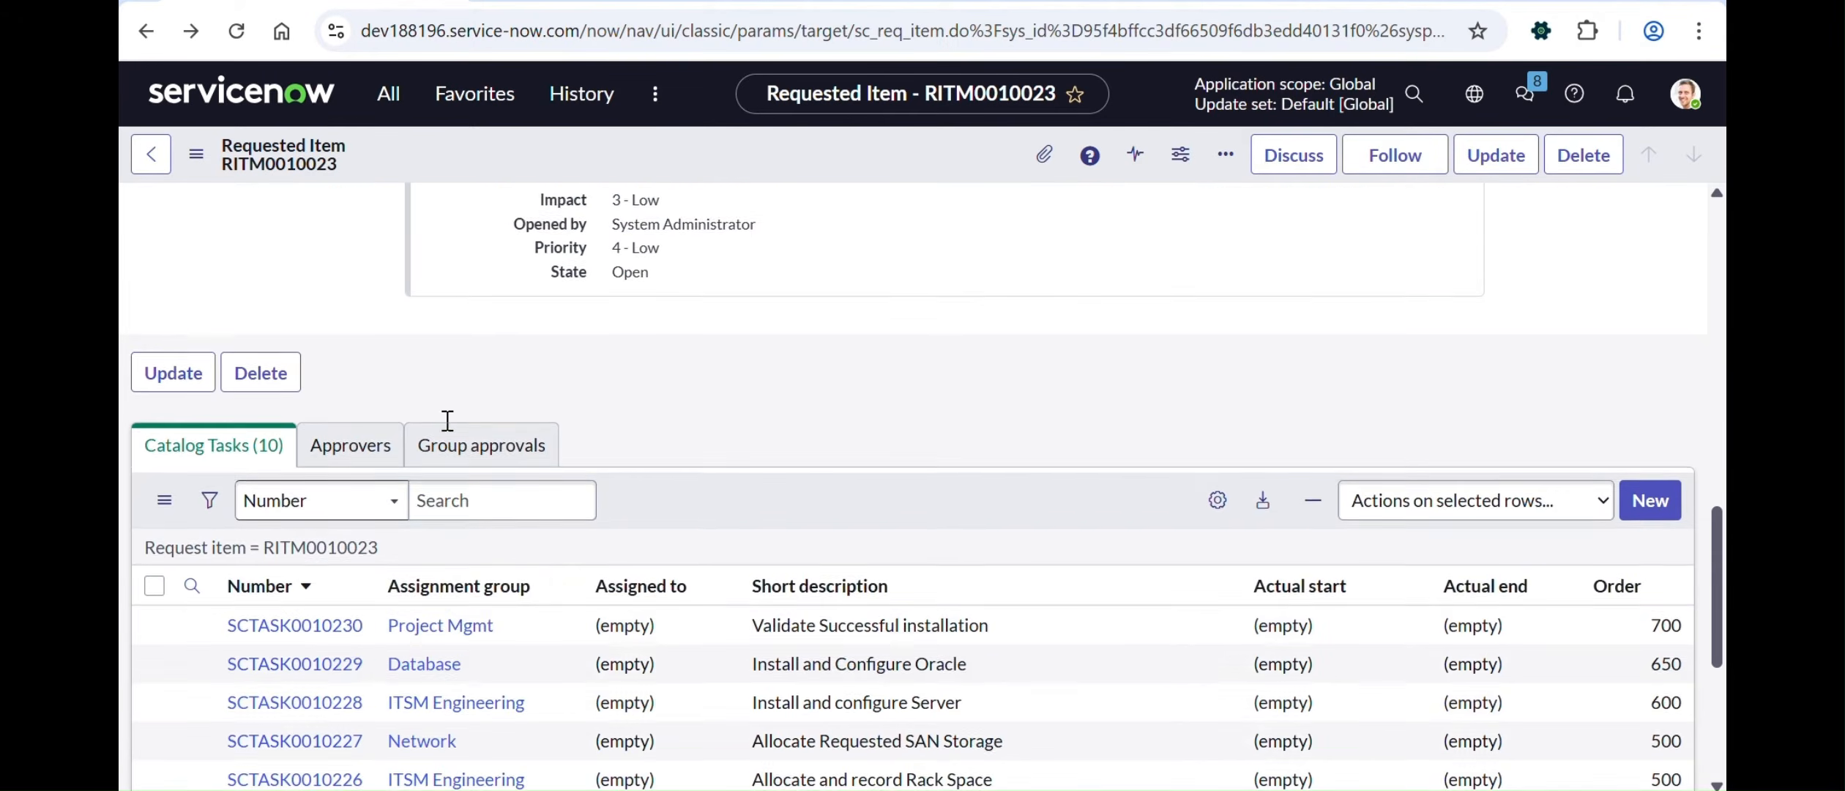
{"action": "left_click", "coordinate": [272, 600]}
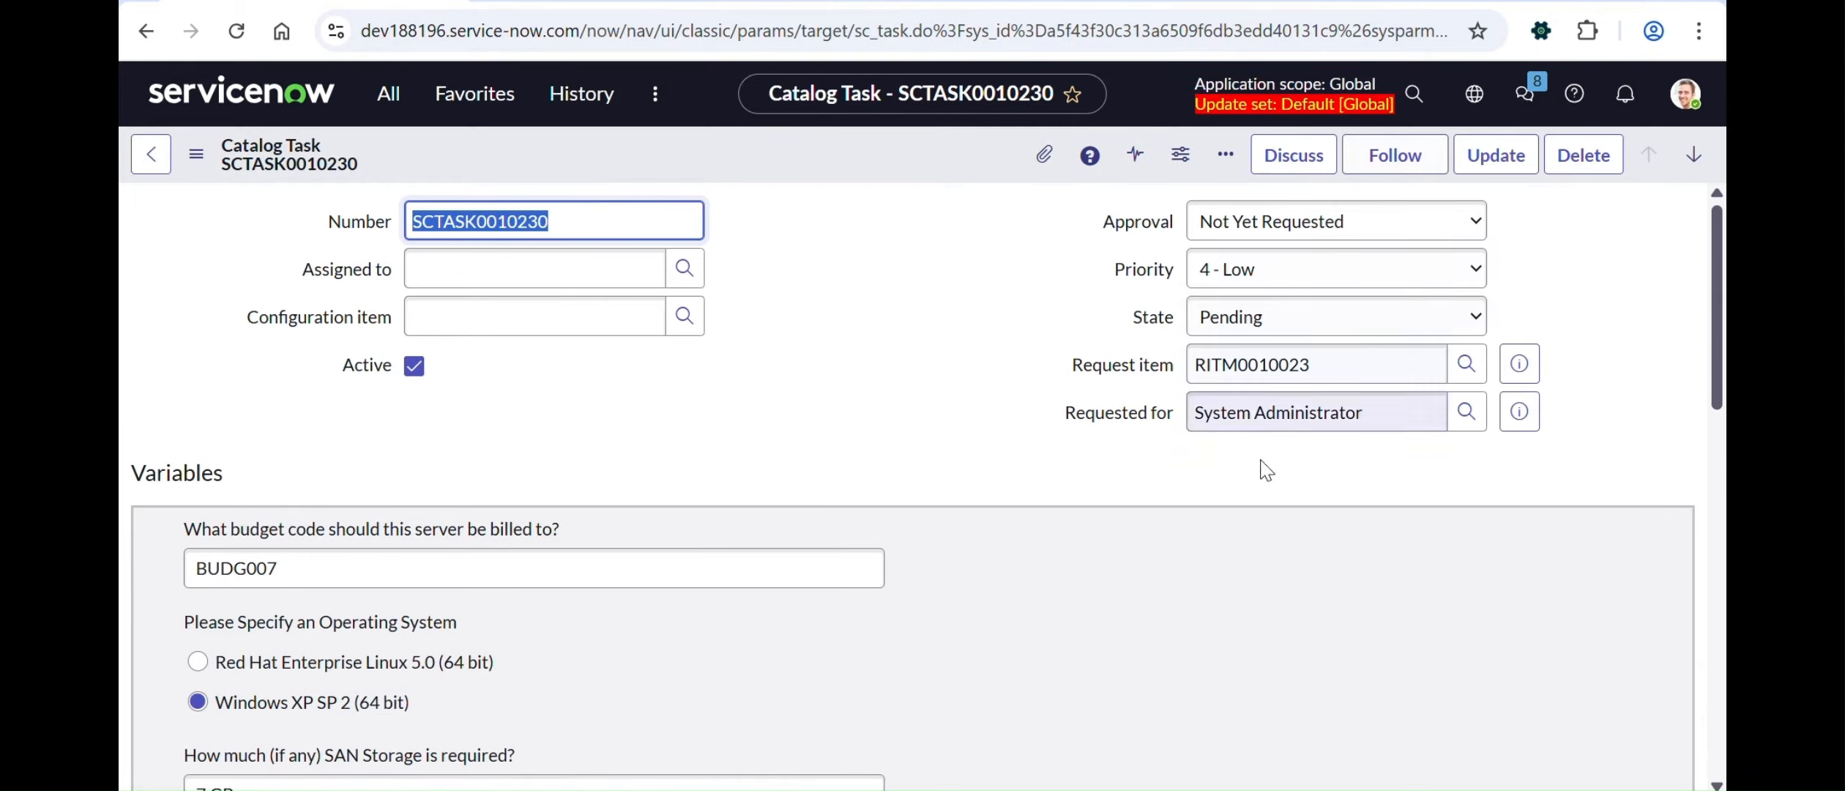
{"action": "scroll", "coordinate": [681, 437], "scroll_direction": "down", "scroll_amount": 3}
{"action": "scroll", "coordinate": [682, 437], "scroll_direction": "down", "scroll_amount": 10}
{"action": "scroll", "coordinate": [681, 435], "scroll_direction": "up", "scroll_amount": 9}
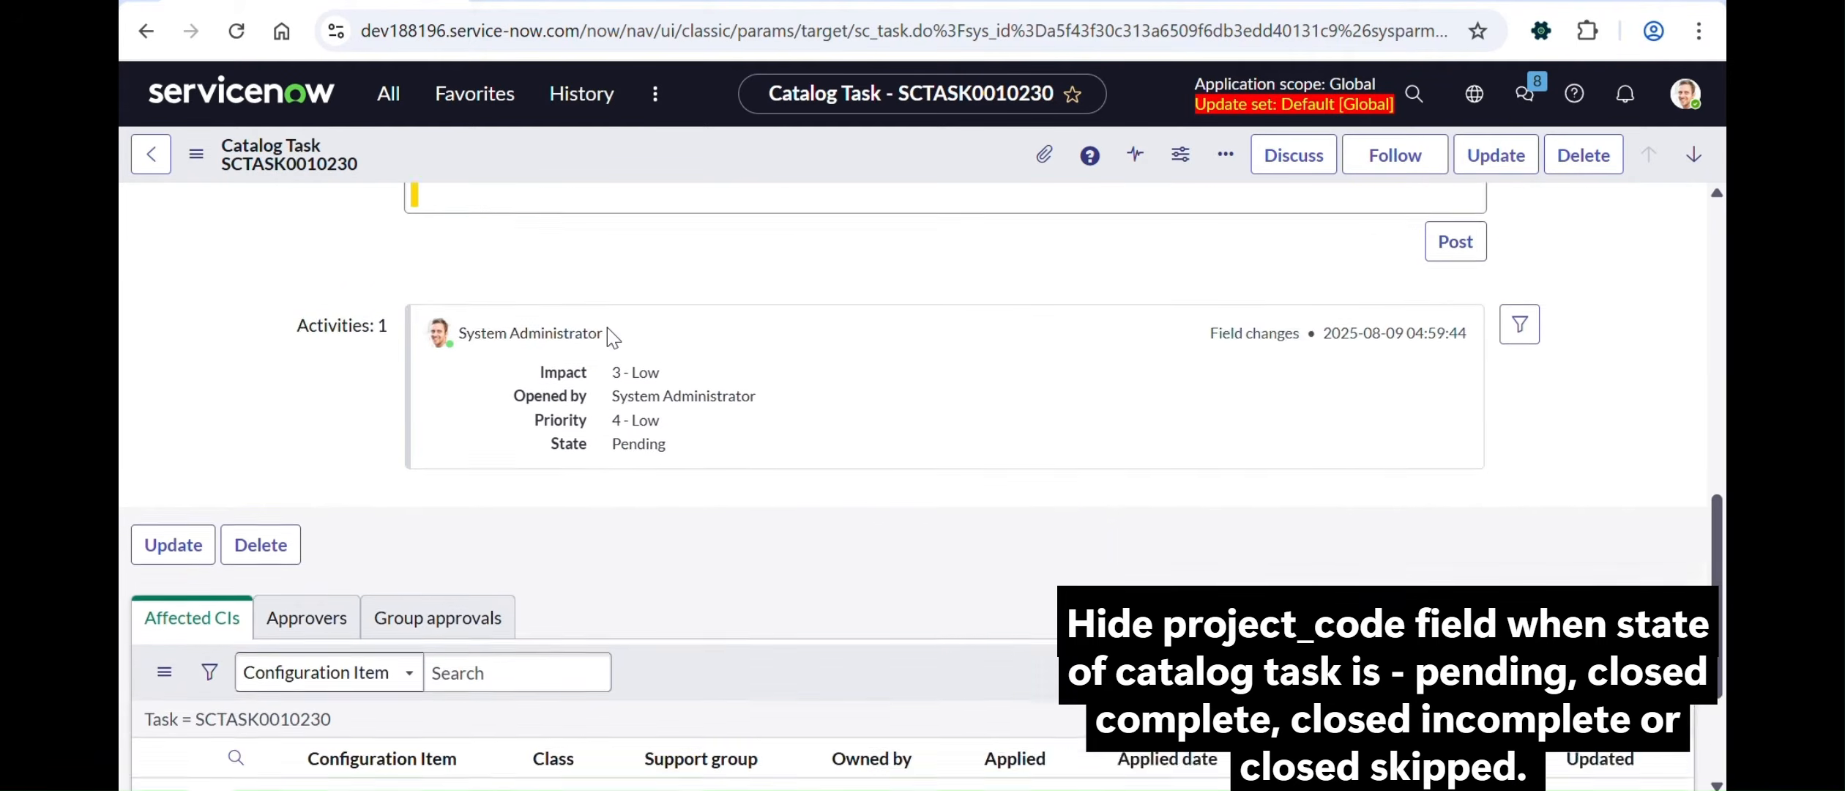
{"action": "scroll", "coordinate": [800, 492], "scroll_direction": "up", "scroll_amount": 6}
{"action": "scroll", "coordinate": [769, 501], "scroll_direction": "down", "scroll_amount": 3}
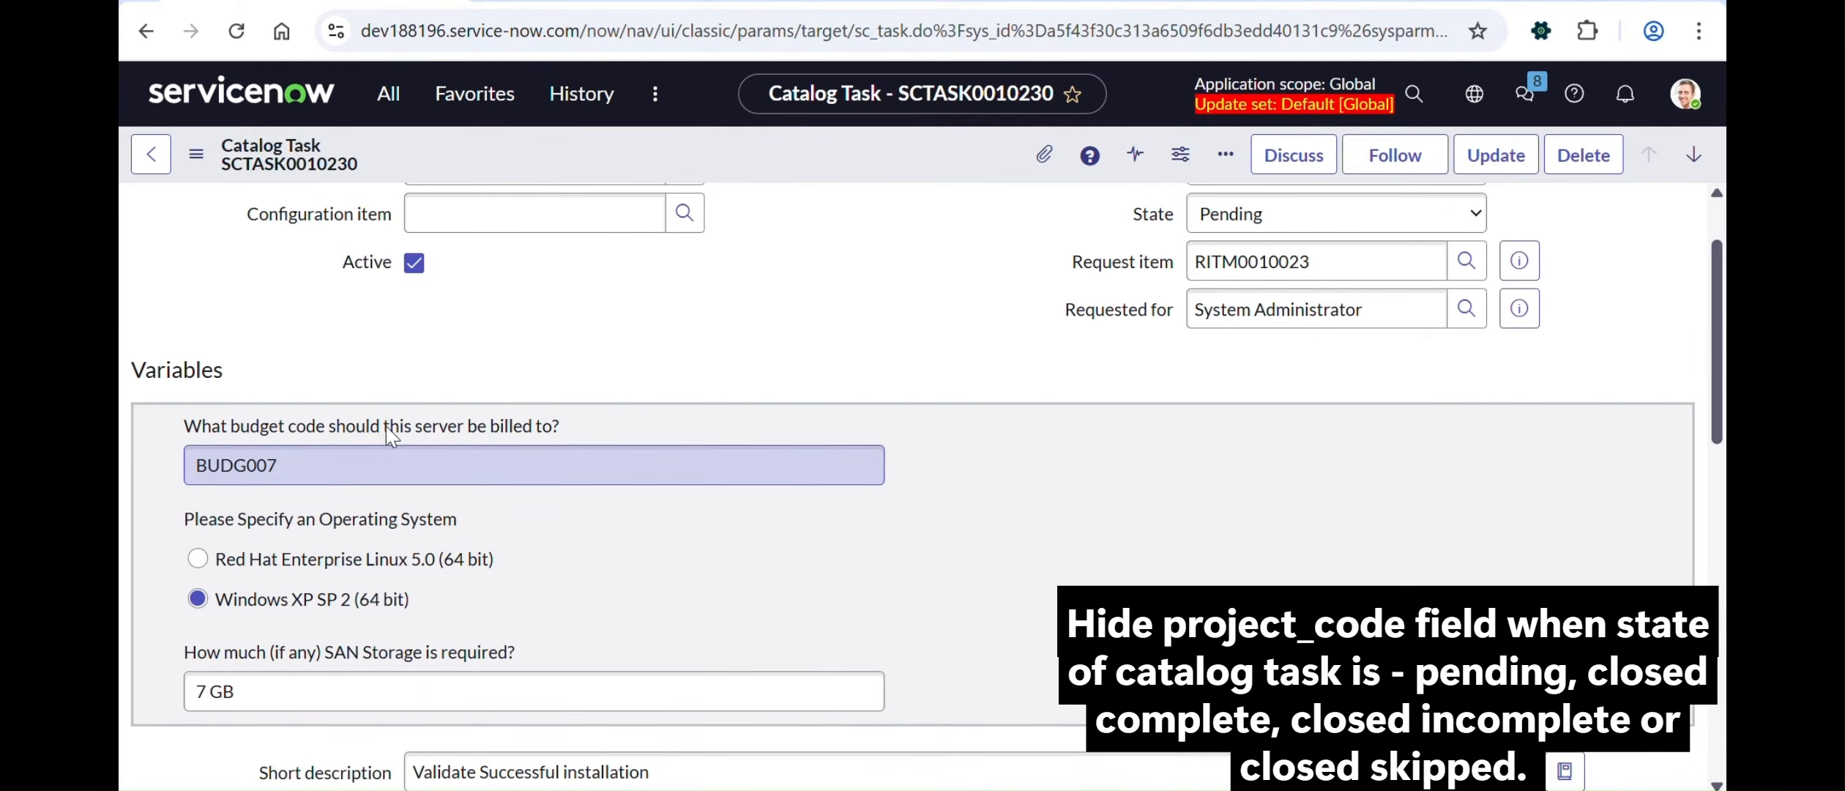
{"action": "scroll", "coordinate": [732, 421], "scroll_direction": "up", "scroll_amount": 1}
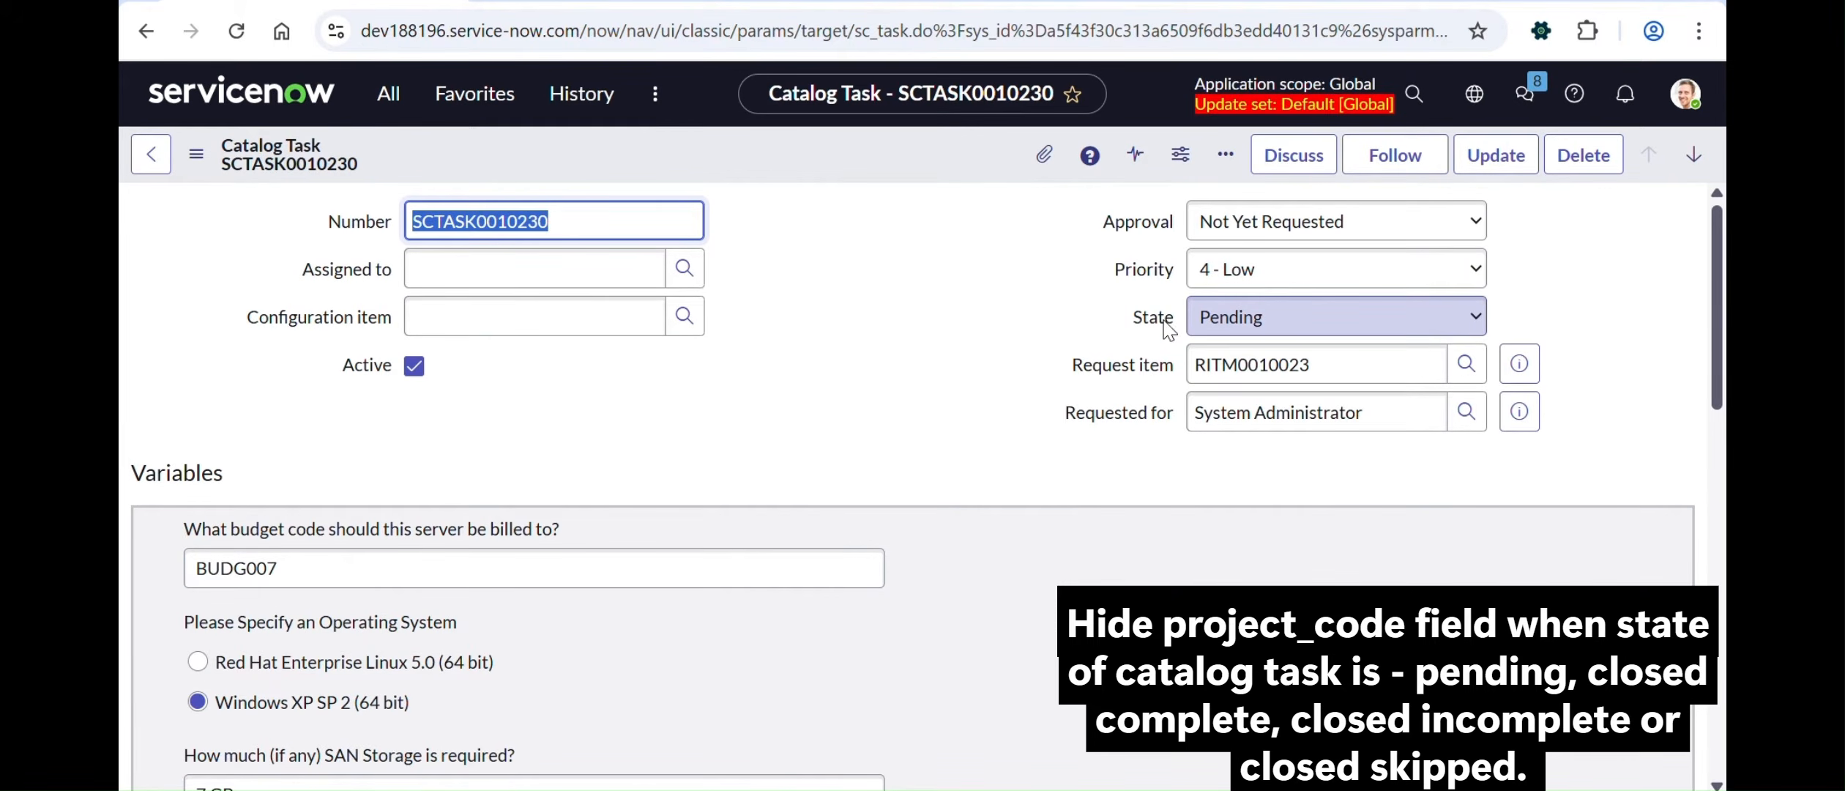
Step: Examine the available State choices on the catalog task without changing the state
{"action": "left_click", "coordinate": [1207, 323]}
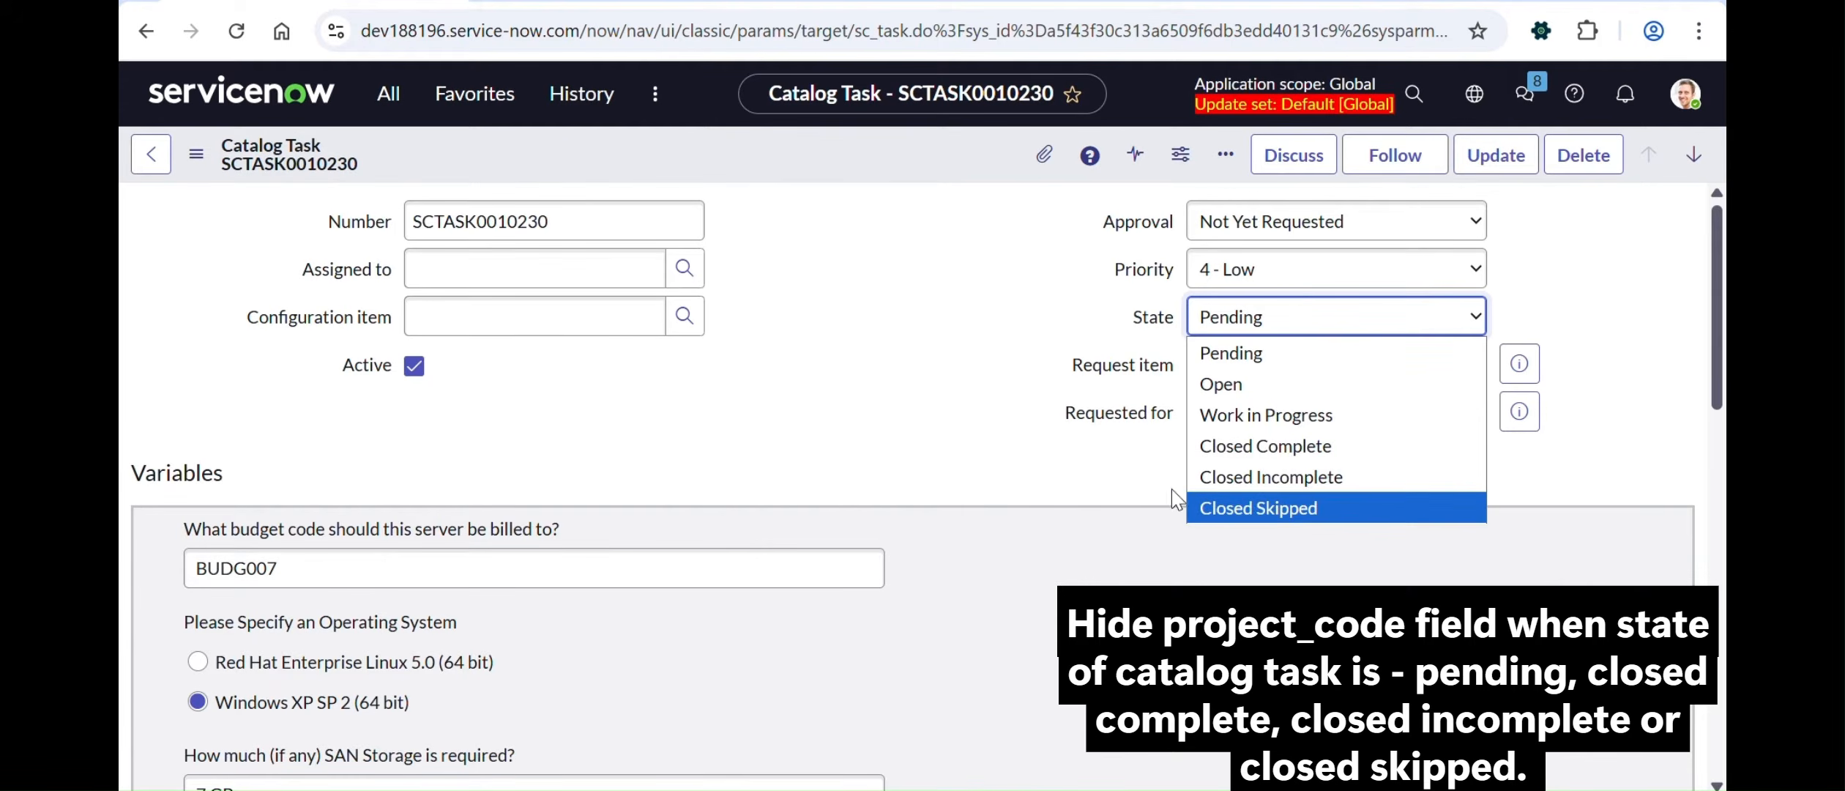
{"action": "left_click", "coordinate": [934, 382]}
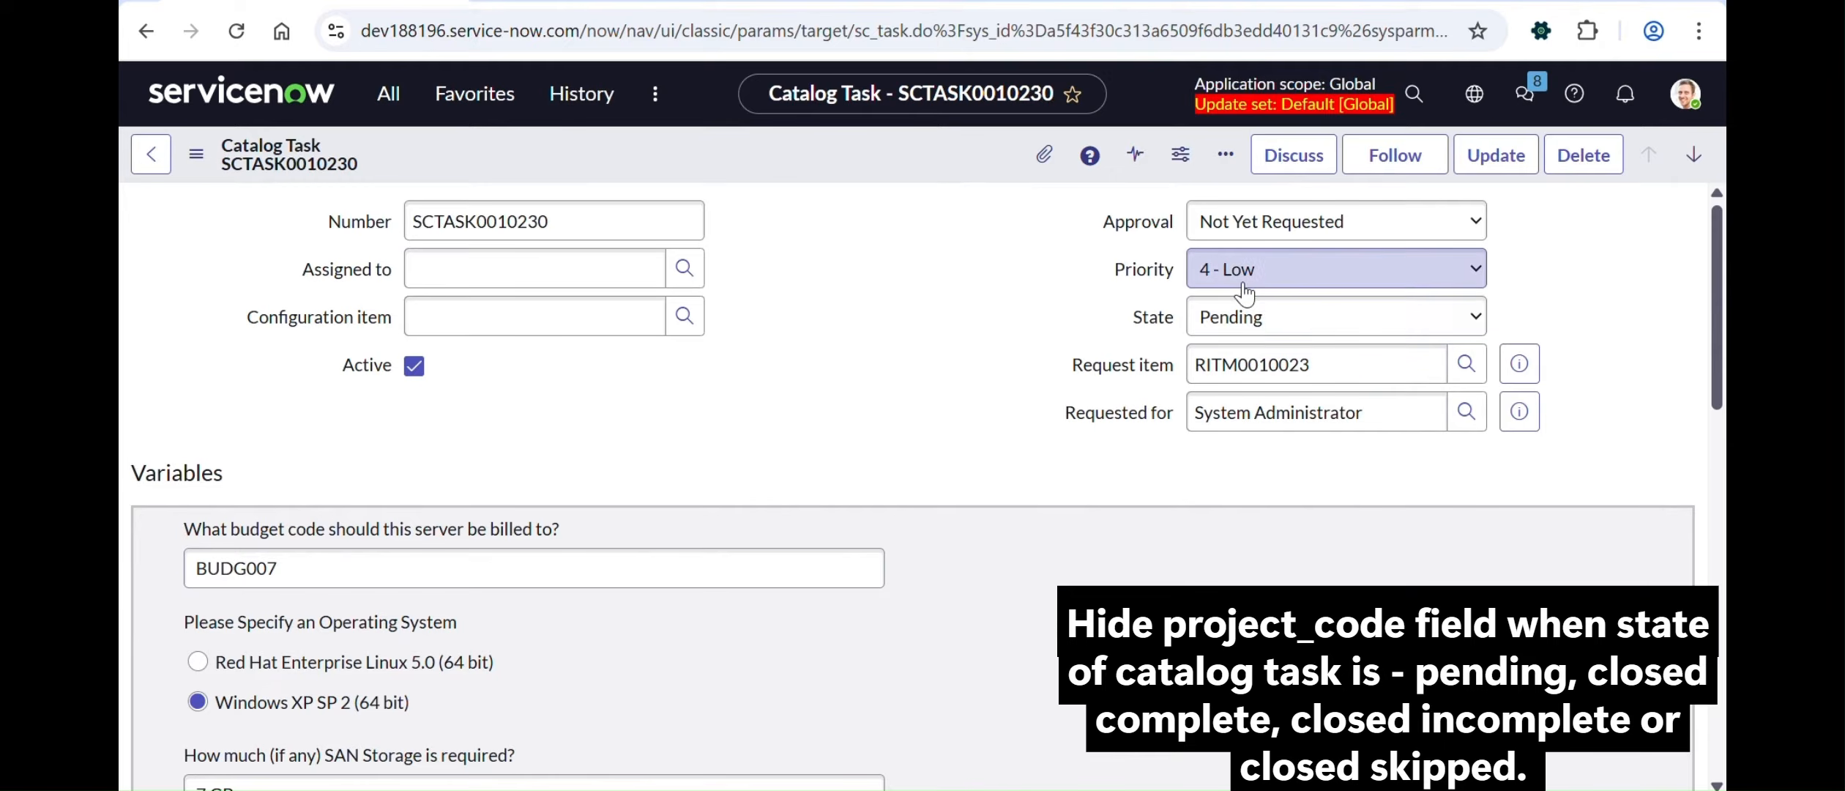
{"action": "left_click", "coordinate": [1239, 320]}
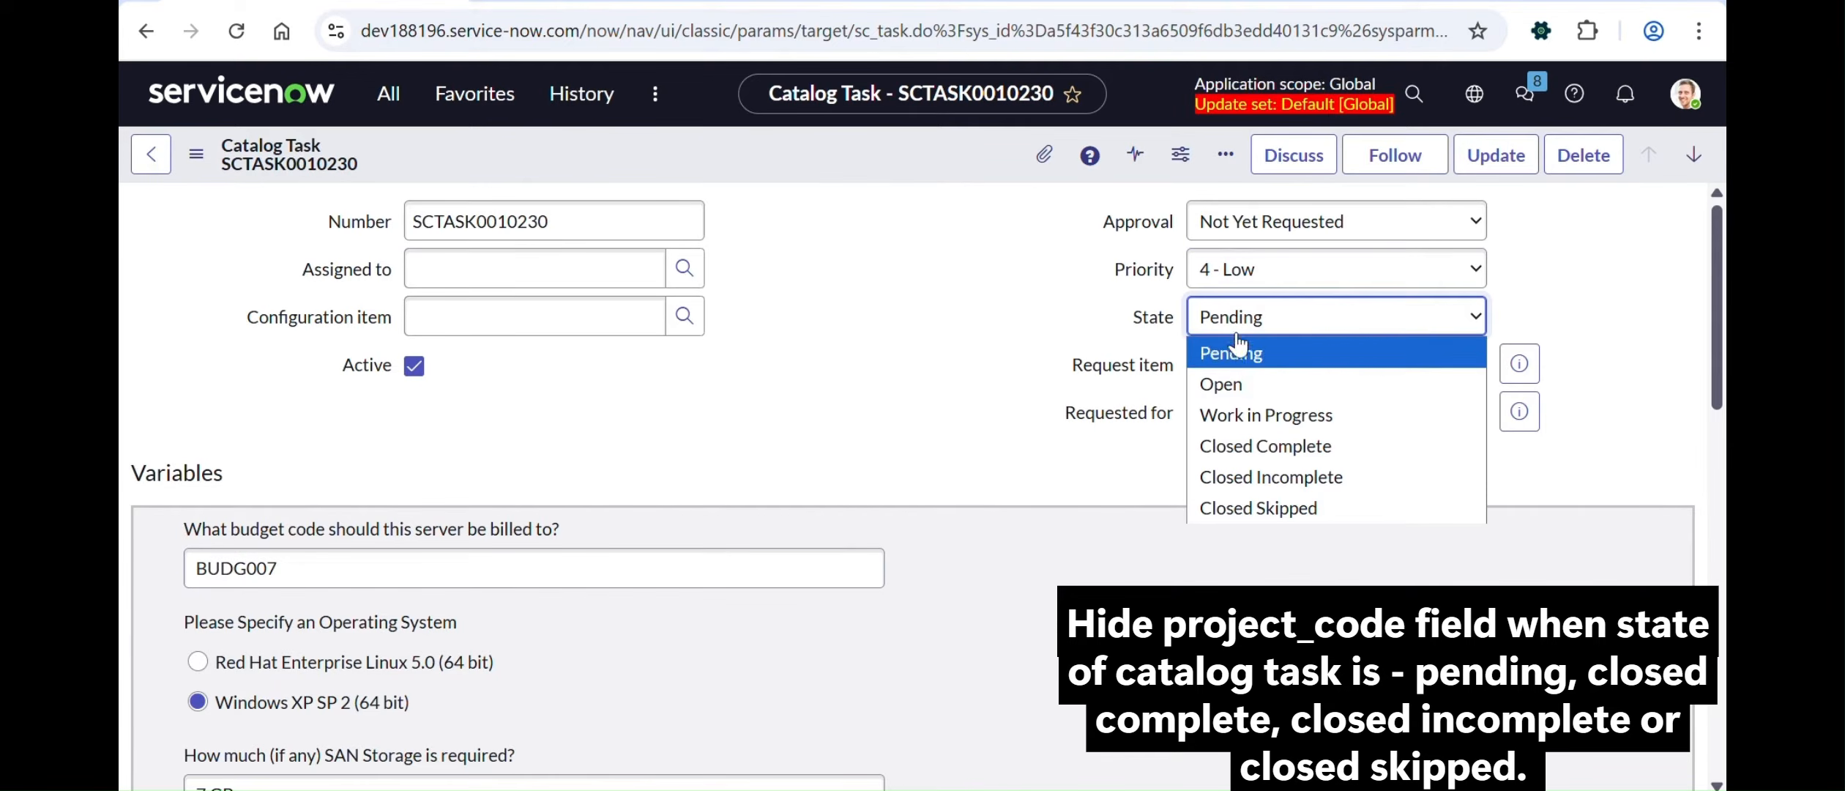
{"action": "left_click", "coordinate": [886, 322]}
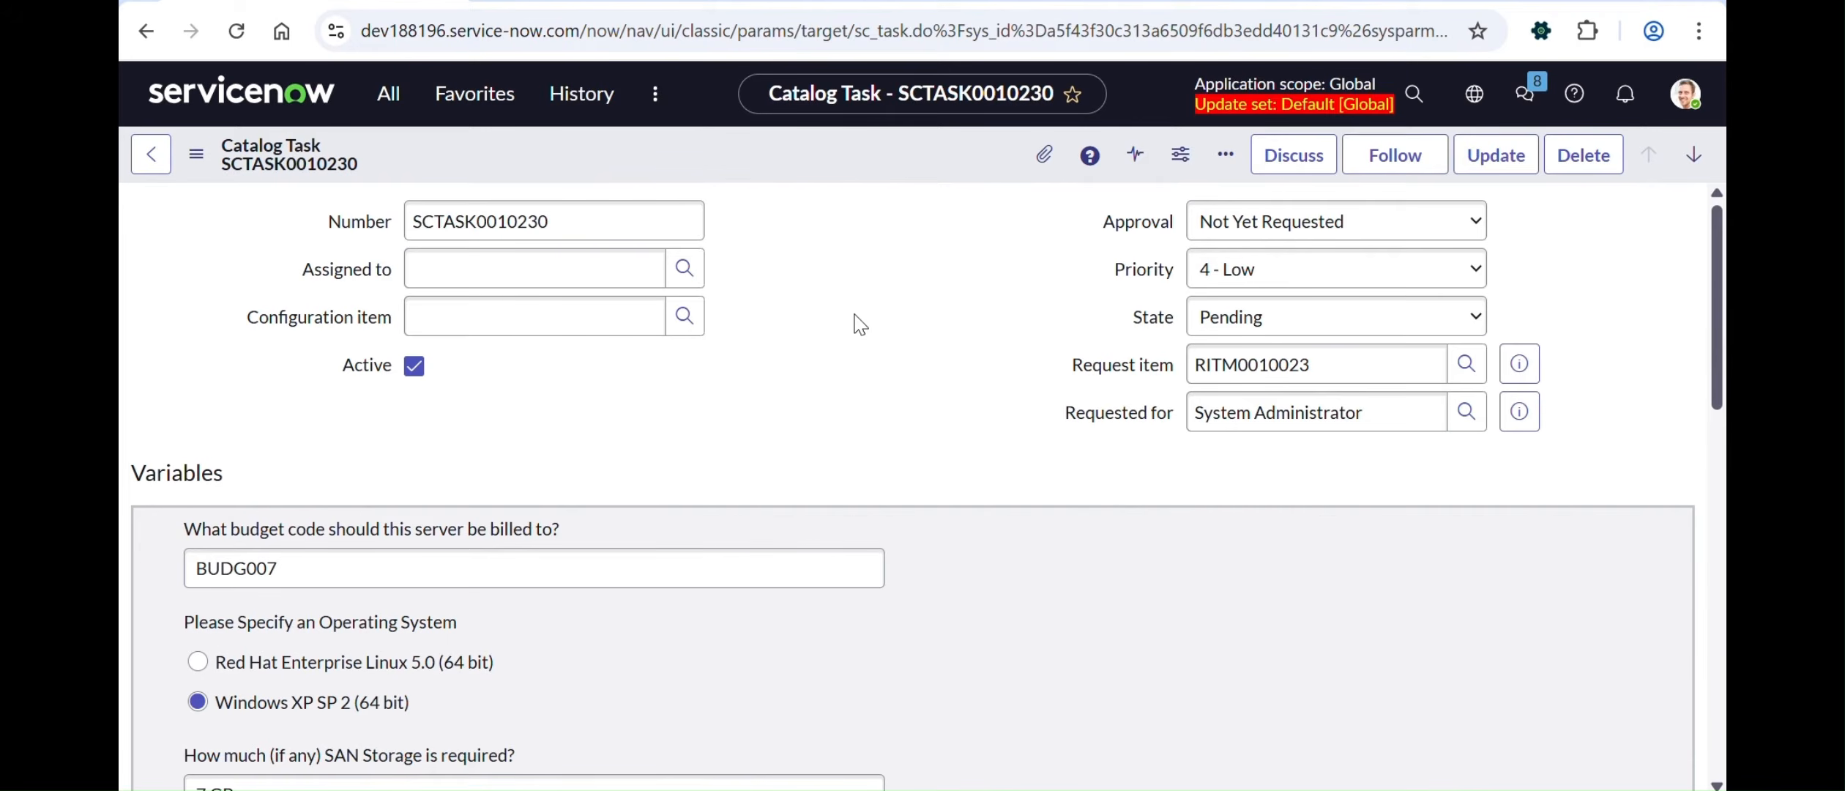
Step: Find Maintain Items with "maintain item", open it in a new browser tab, and filter the catalog items by name "database"
{"action": "left_click", "coordinate": [388, 93]}
{"action": "type", "text": "m"}
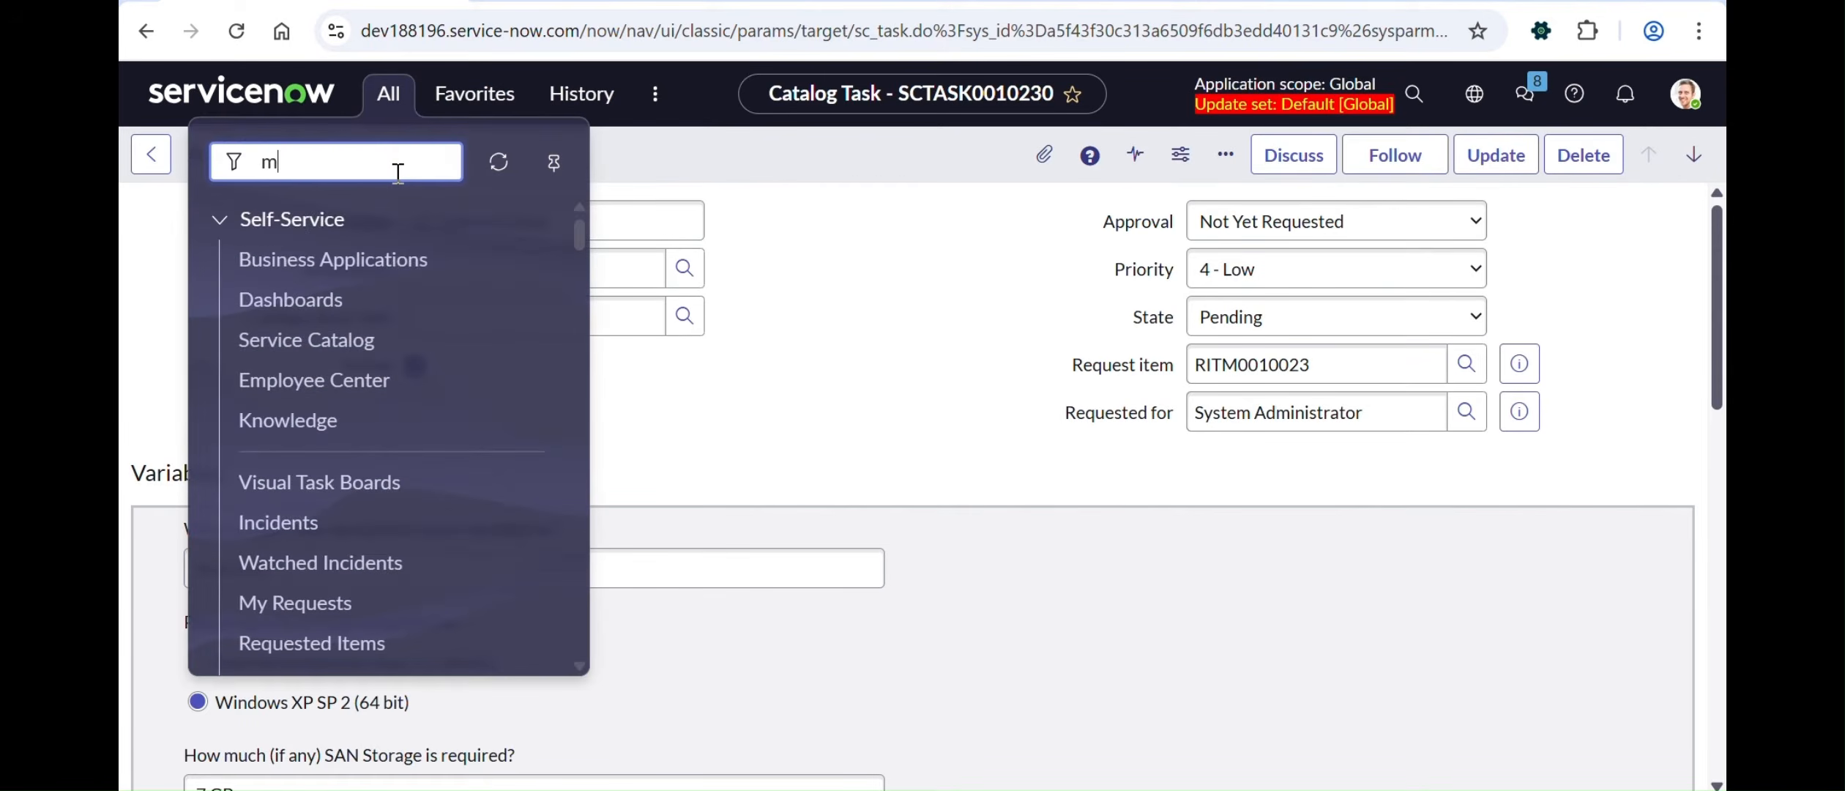
{"action": "type", "text": "aintain"}
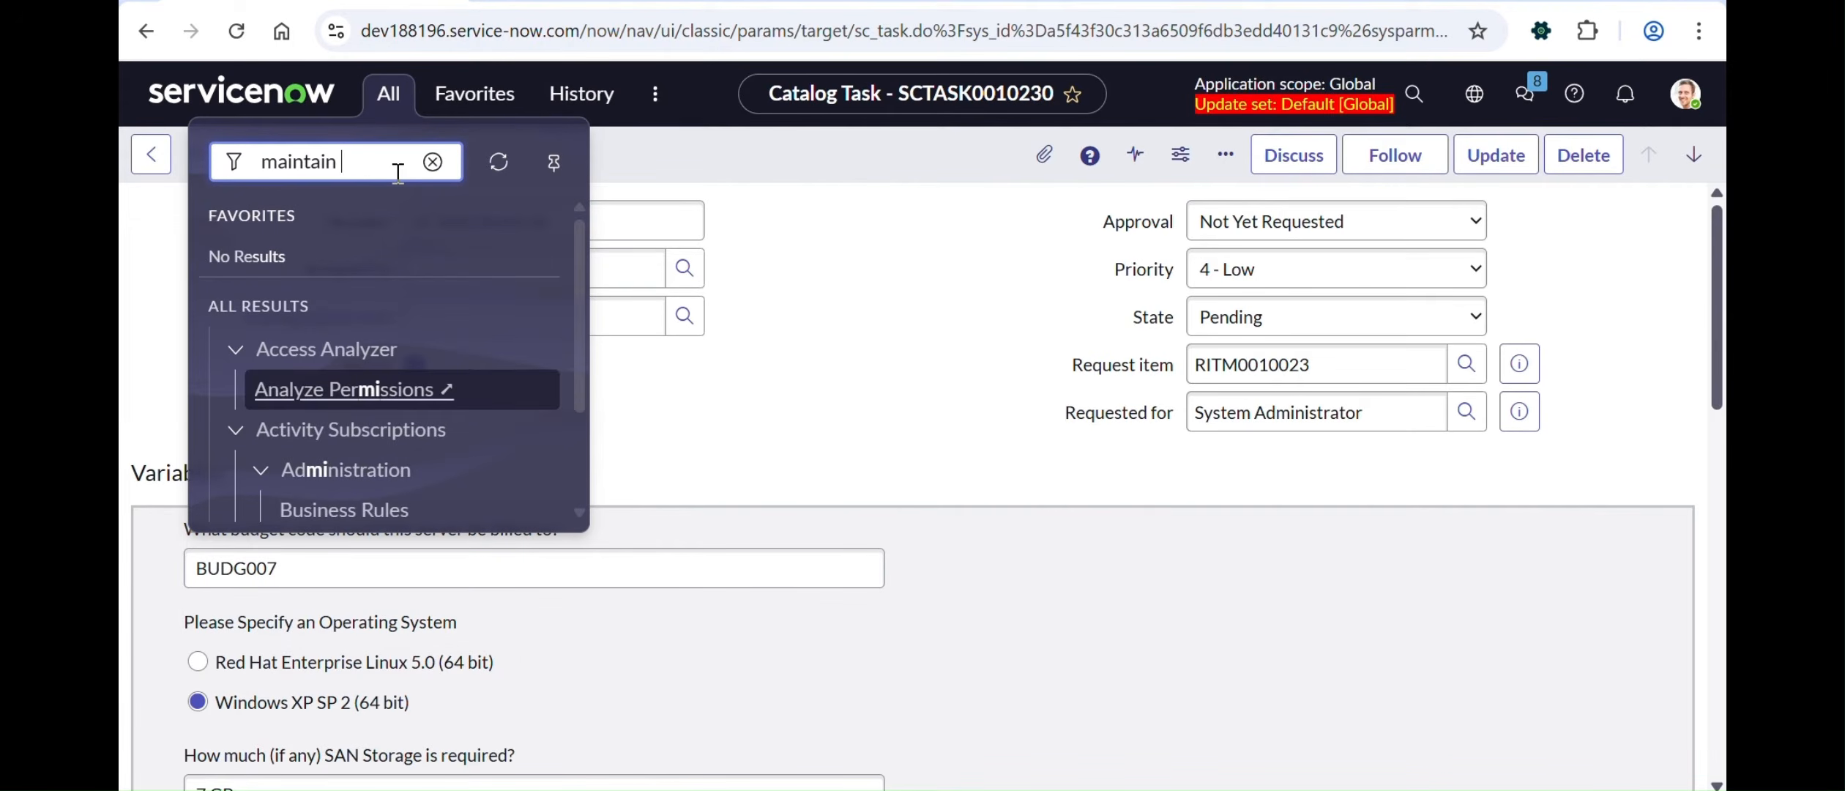
{"action": "type", "text": " item"}
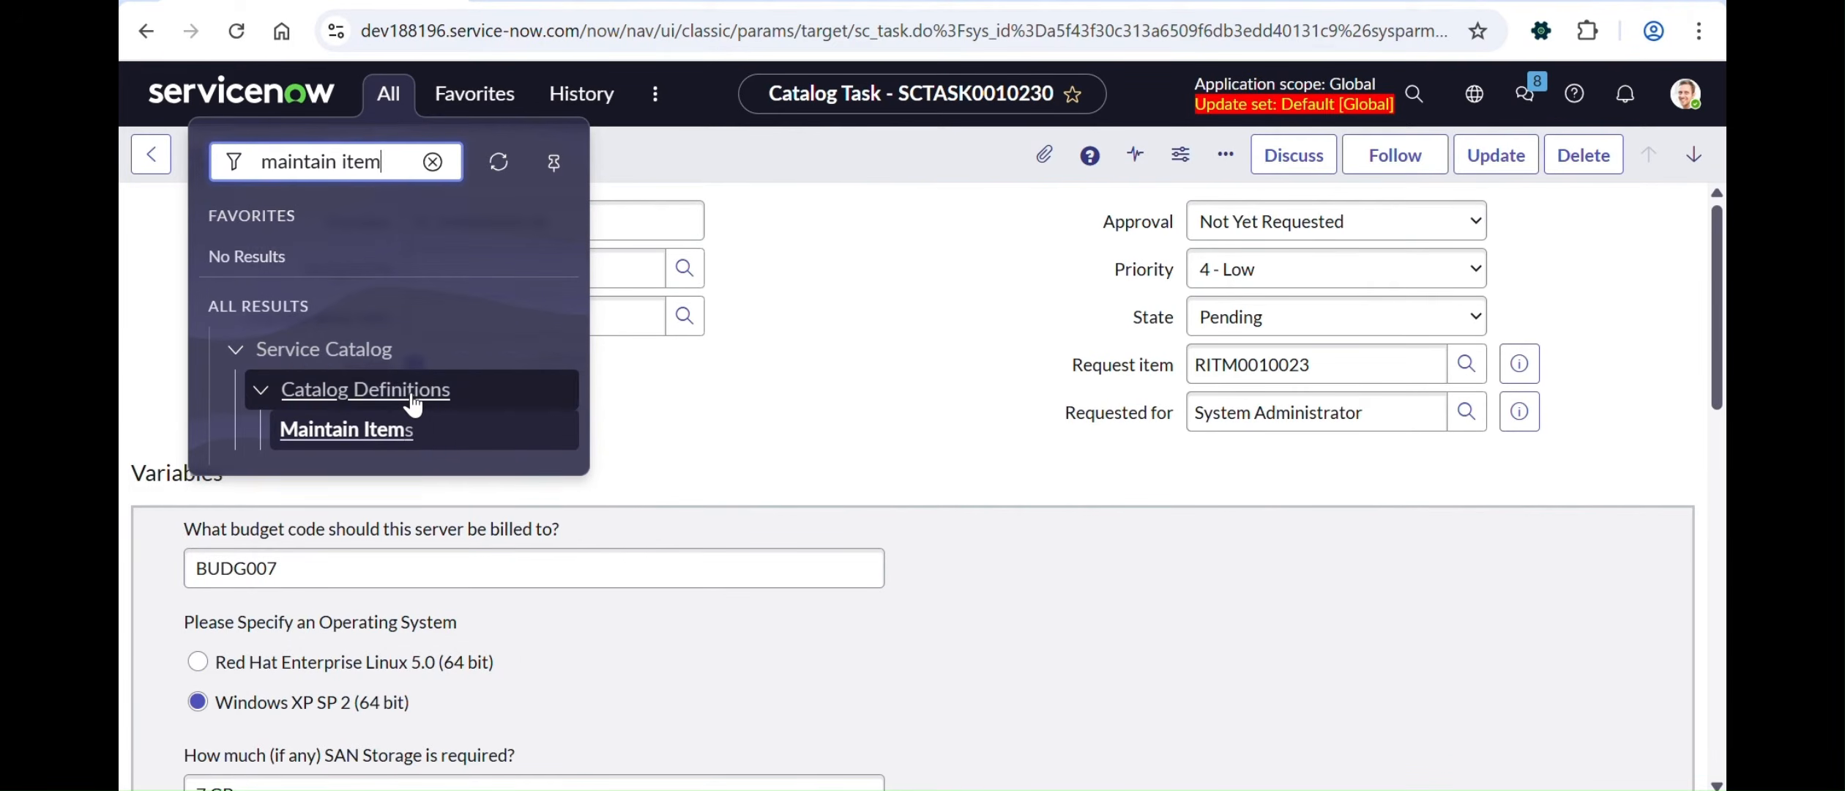
{"action": "right_click", "coordinate": [379, 431]}
{"action": "left_click", "coordinate": [502, 467]}
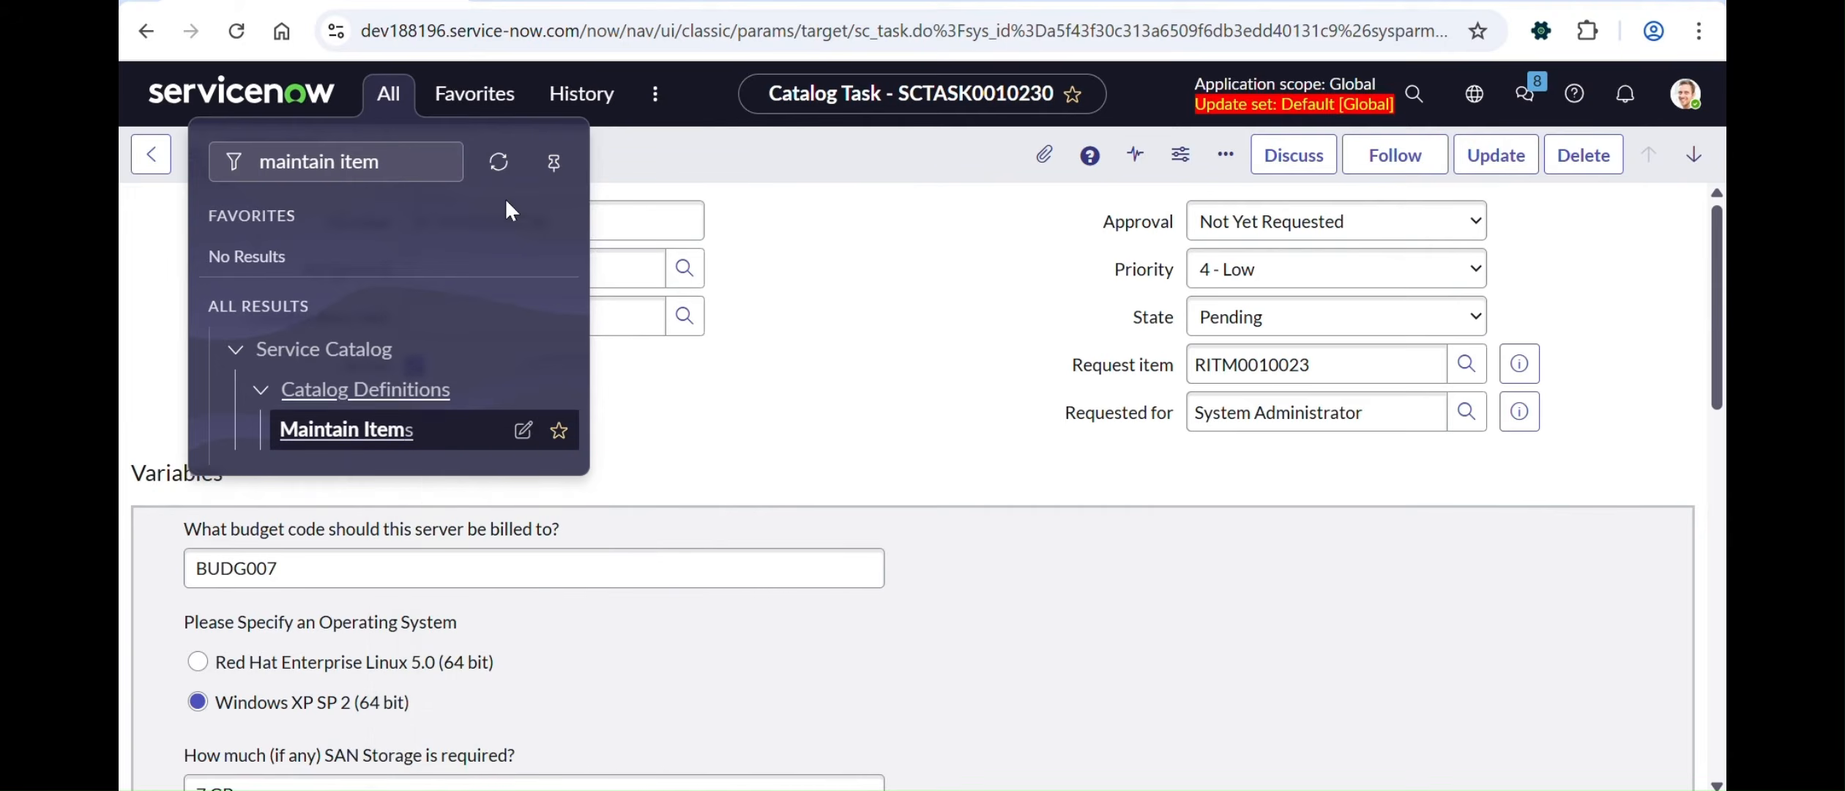
{"action": "left_click", "coordinate": [542, 1]}
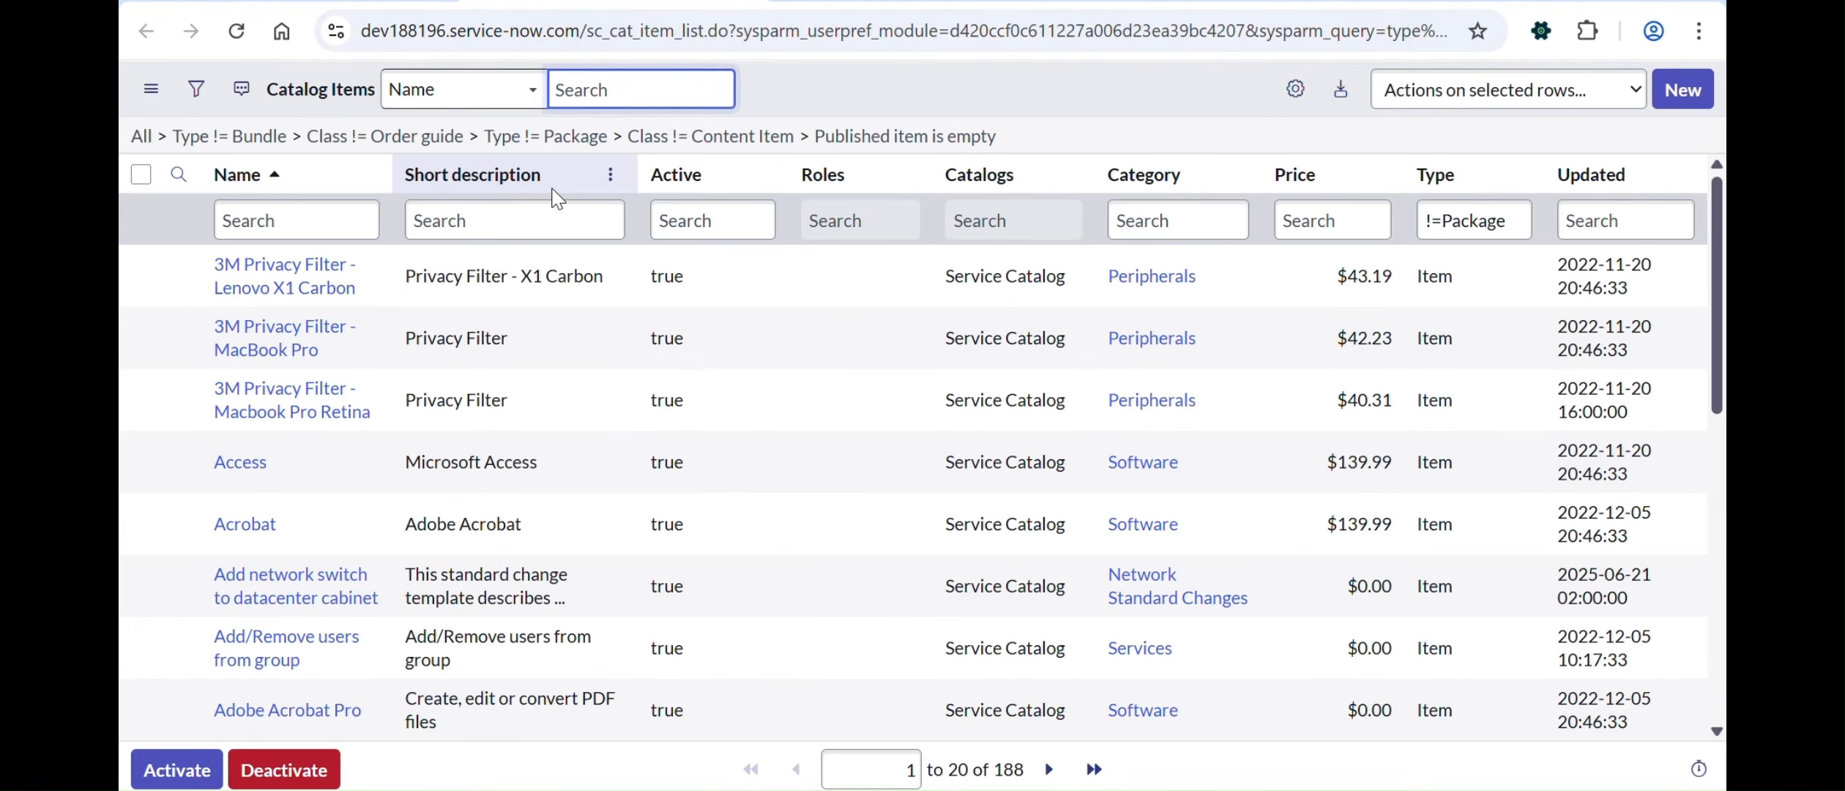
{"action": "left_click", "coordinate": [309, 221]}
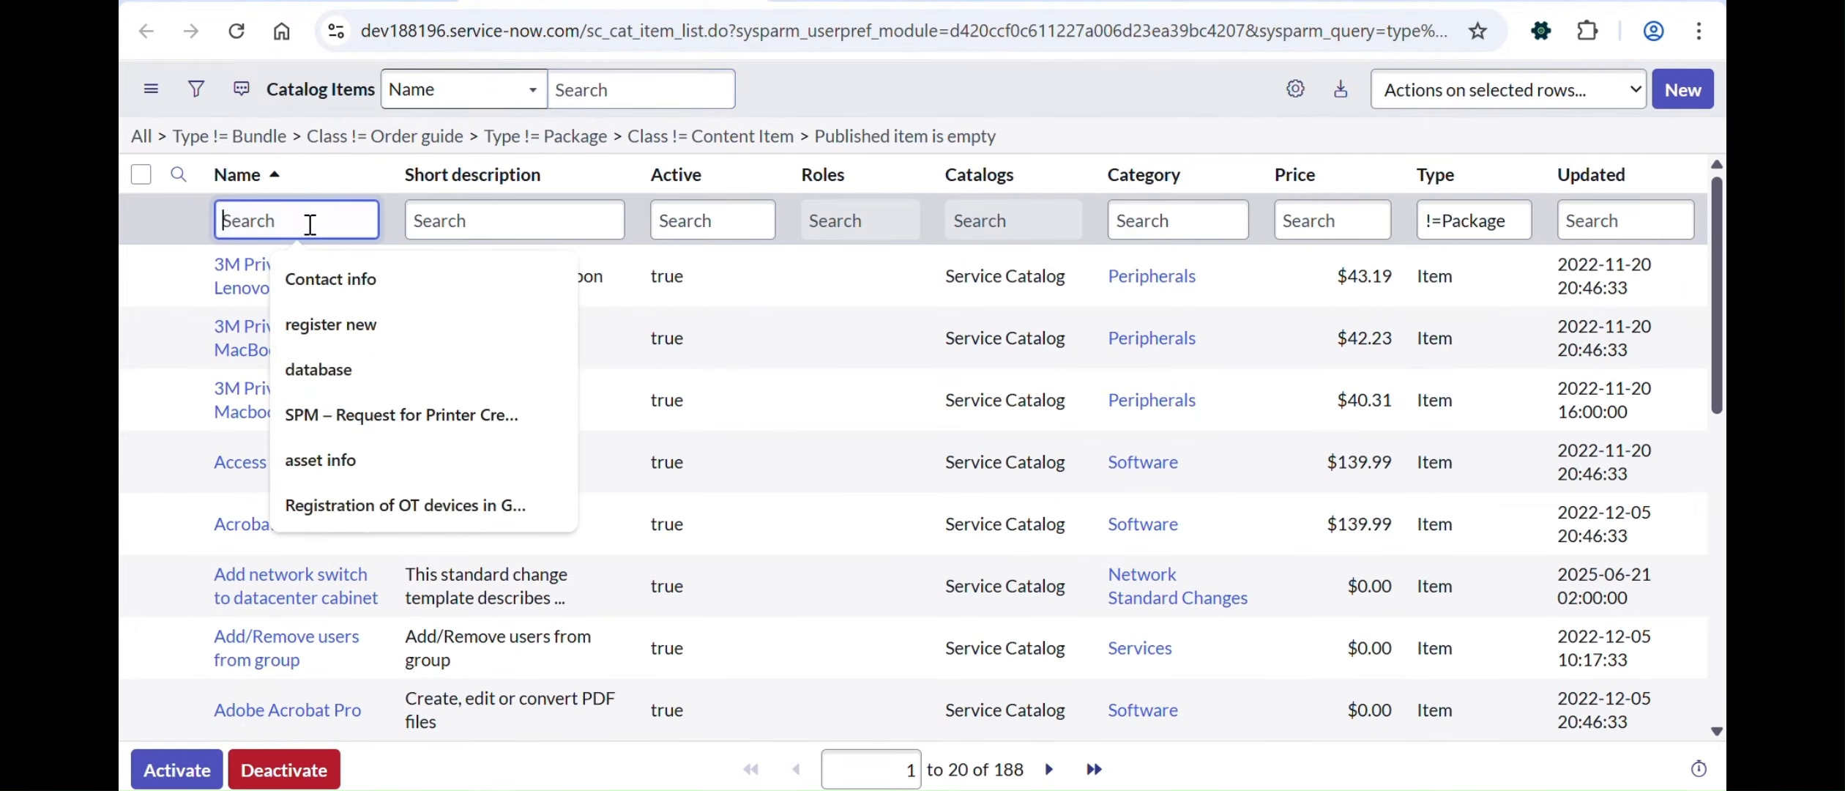
{"action": "type", "text": "database"}
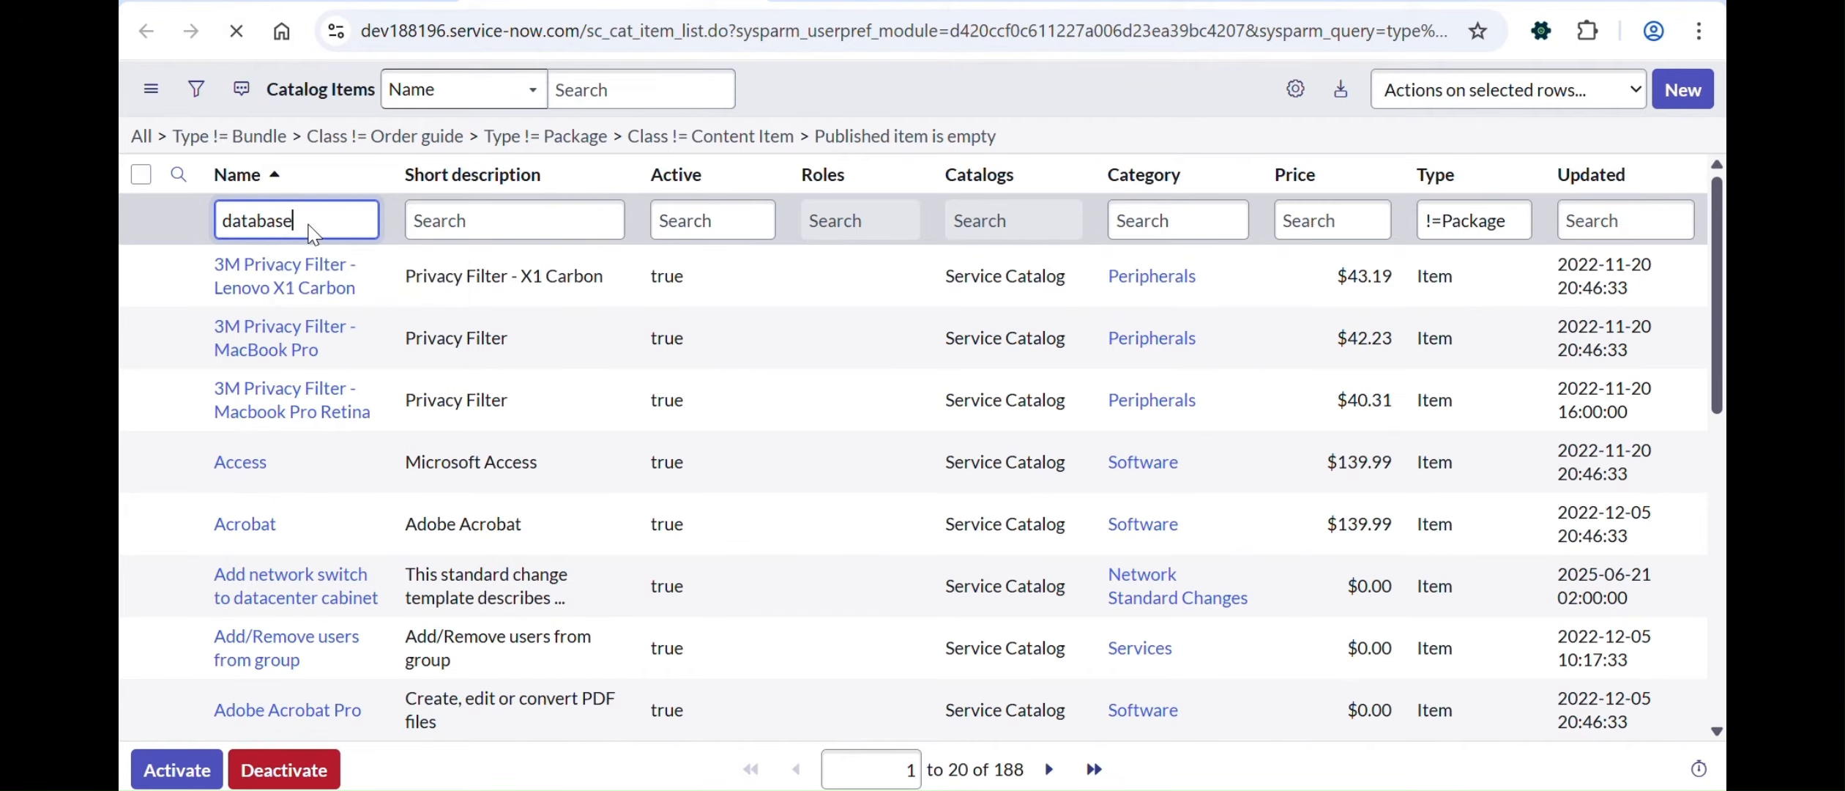
Step: Open the Database Server & Oracle License item from the filtered list, and open its "Hide Project Code Field from Catalog task form" UI policy
{"action": "key", "text": "Return"}
{"action": "left_click", "coordinate": [265, 336]}
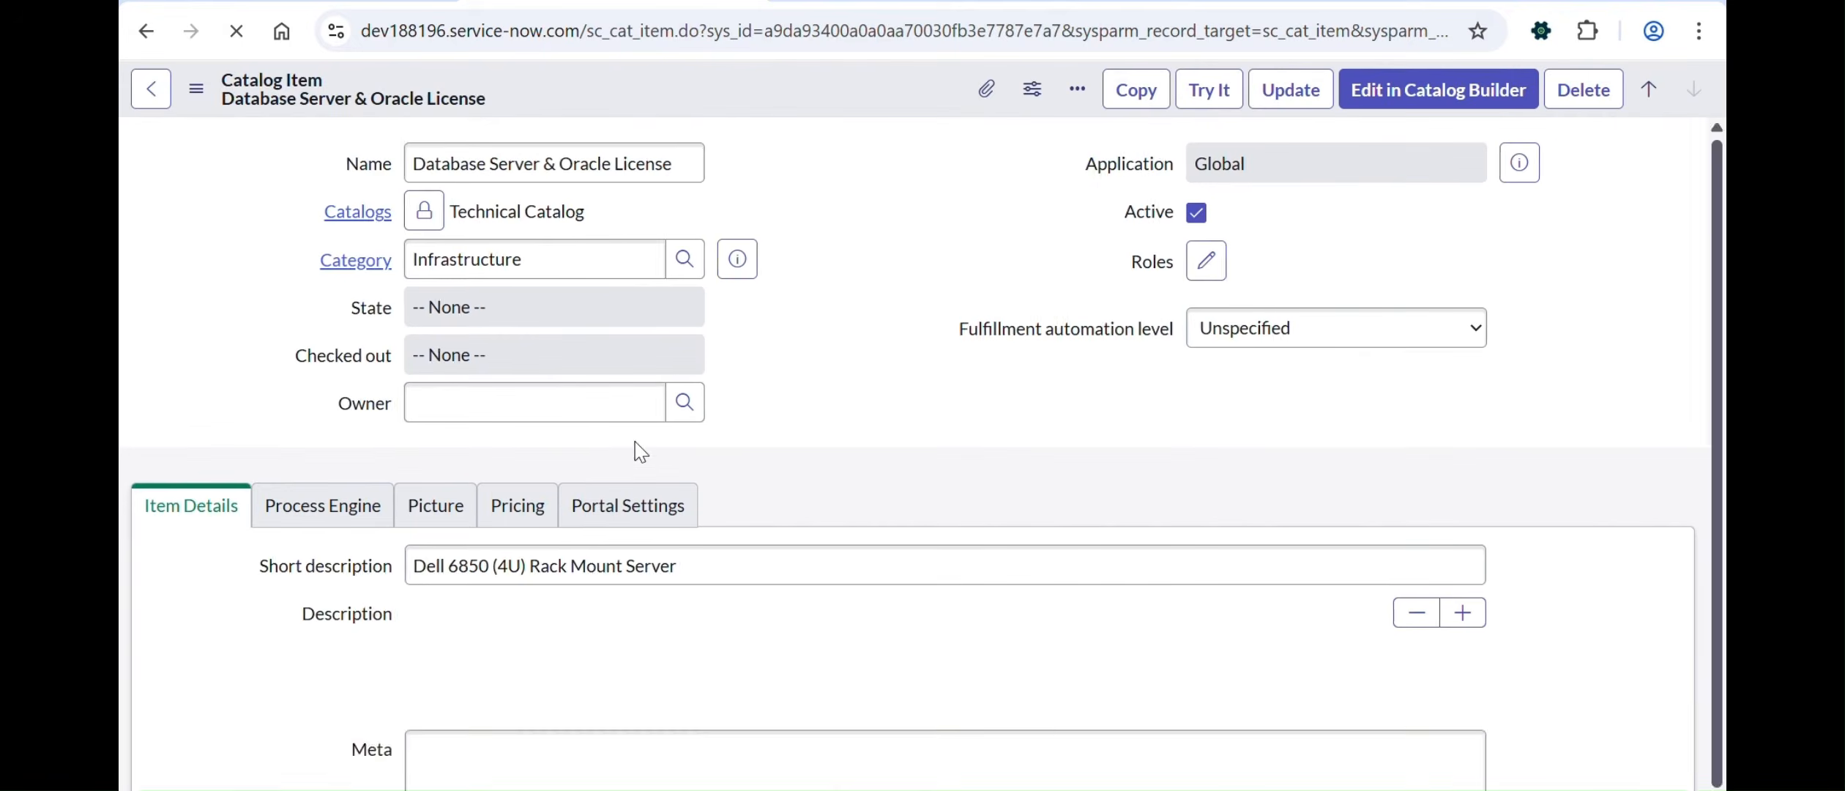
{"action": "scroll", "coordinate": [721, 443], "scroll_direction": "down", "scroll_amount": 2}
{"action": "scroll", "coordinate": [721, 443], "scroll_direction": "down", "scroll_amount": 10}
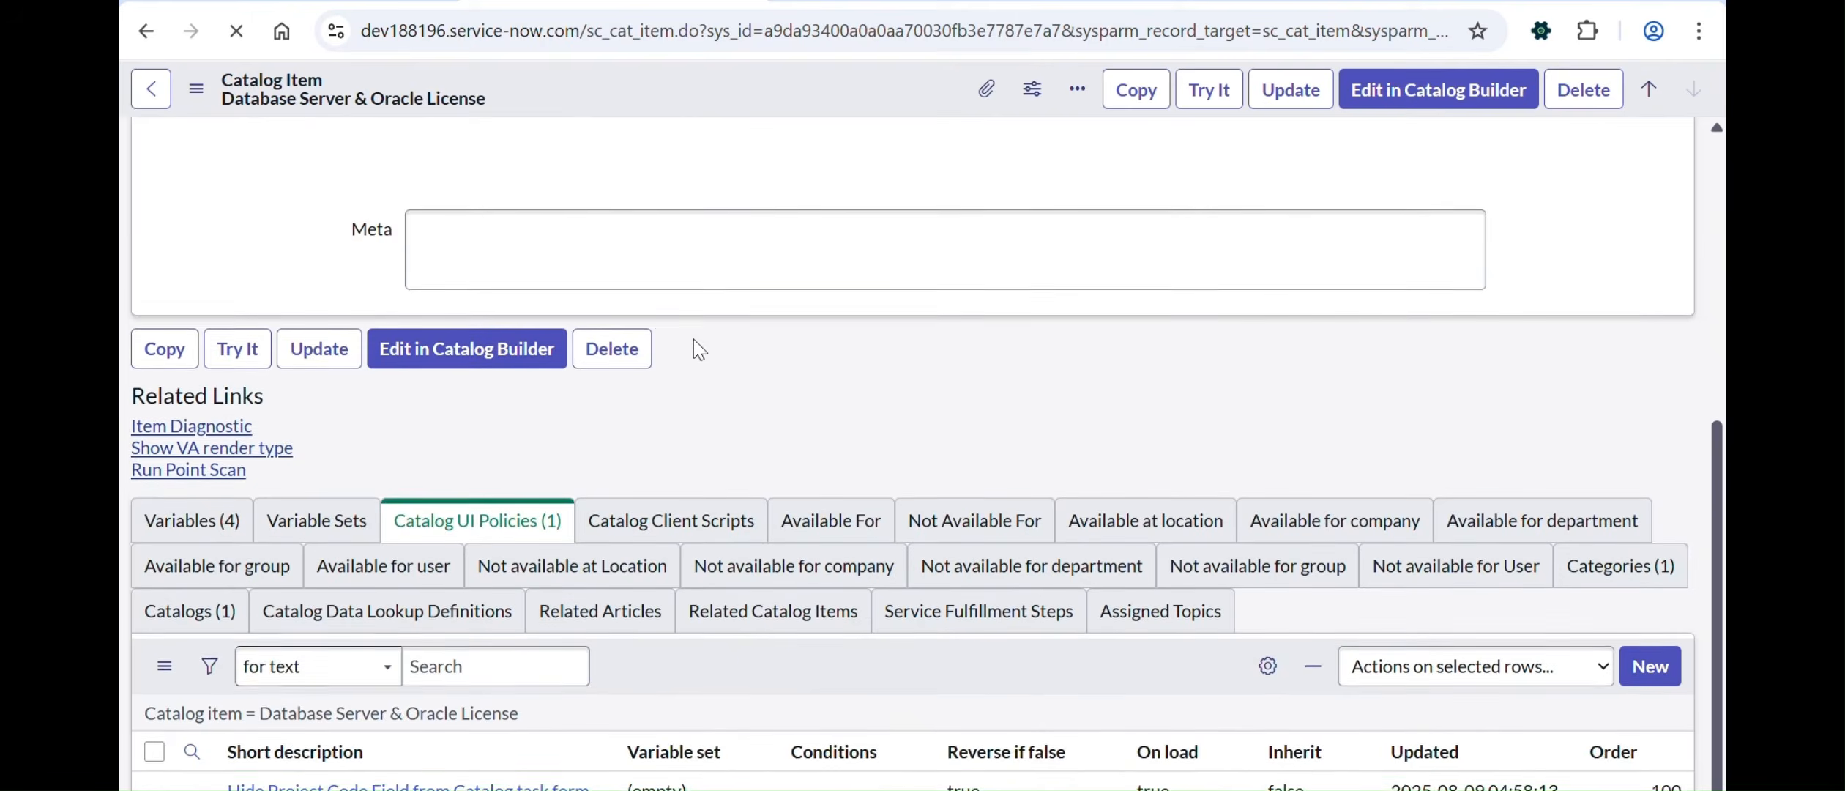
{"action": "scroll", "coordinate": [612, 399], "scroll_direction": "down", "scroll_amount": 15}
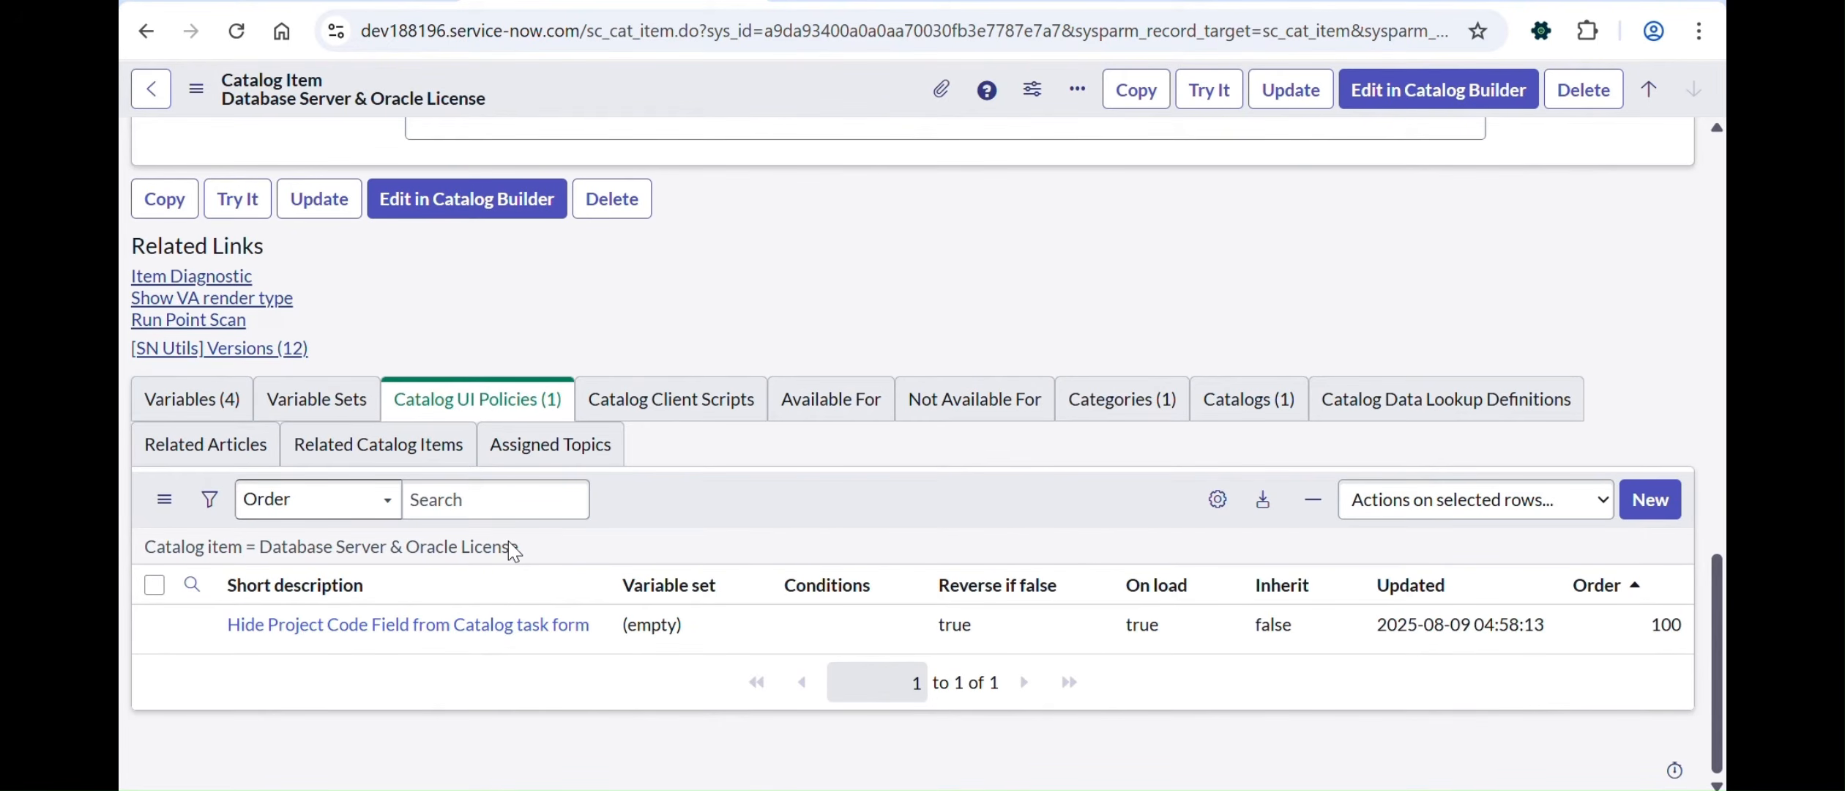
{"action": "left_click", "coordinate": [406, 630]}
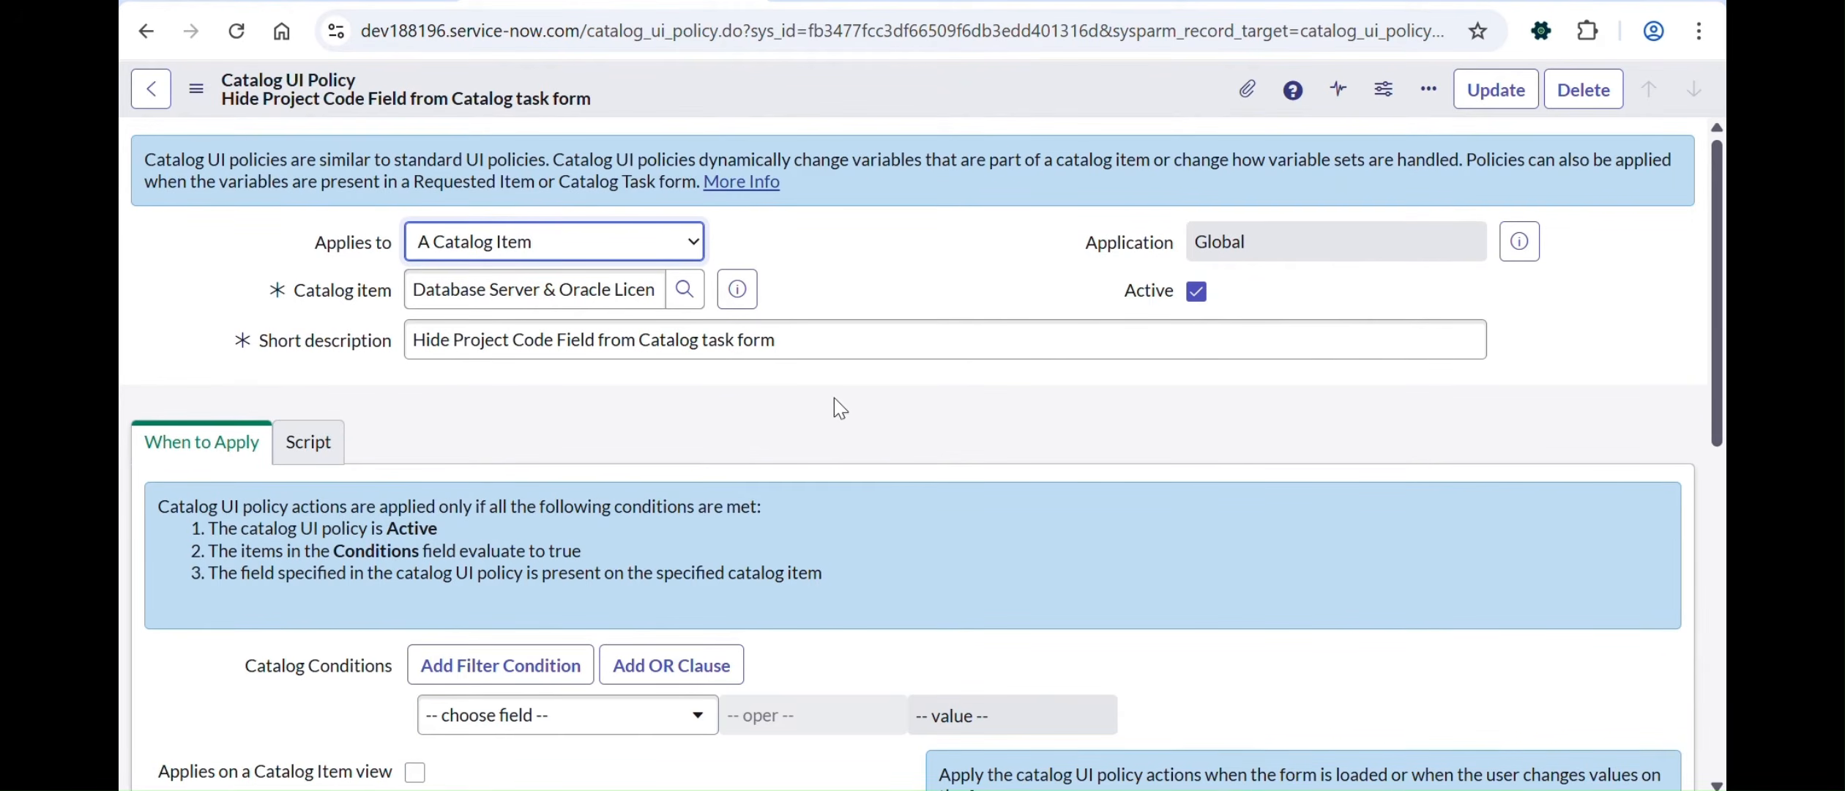
Step: Enable Run scripts on the catalog UI policy to examine its script editor, and disable it again
{"action": "left_click", "coordinate": [301, 448]}
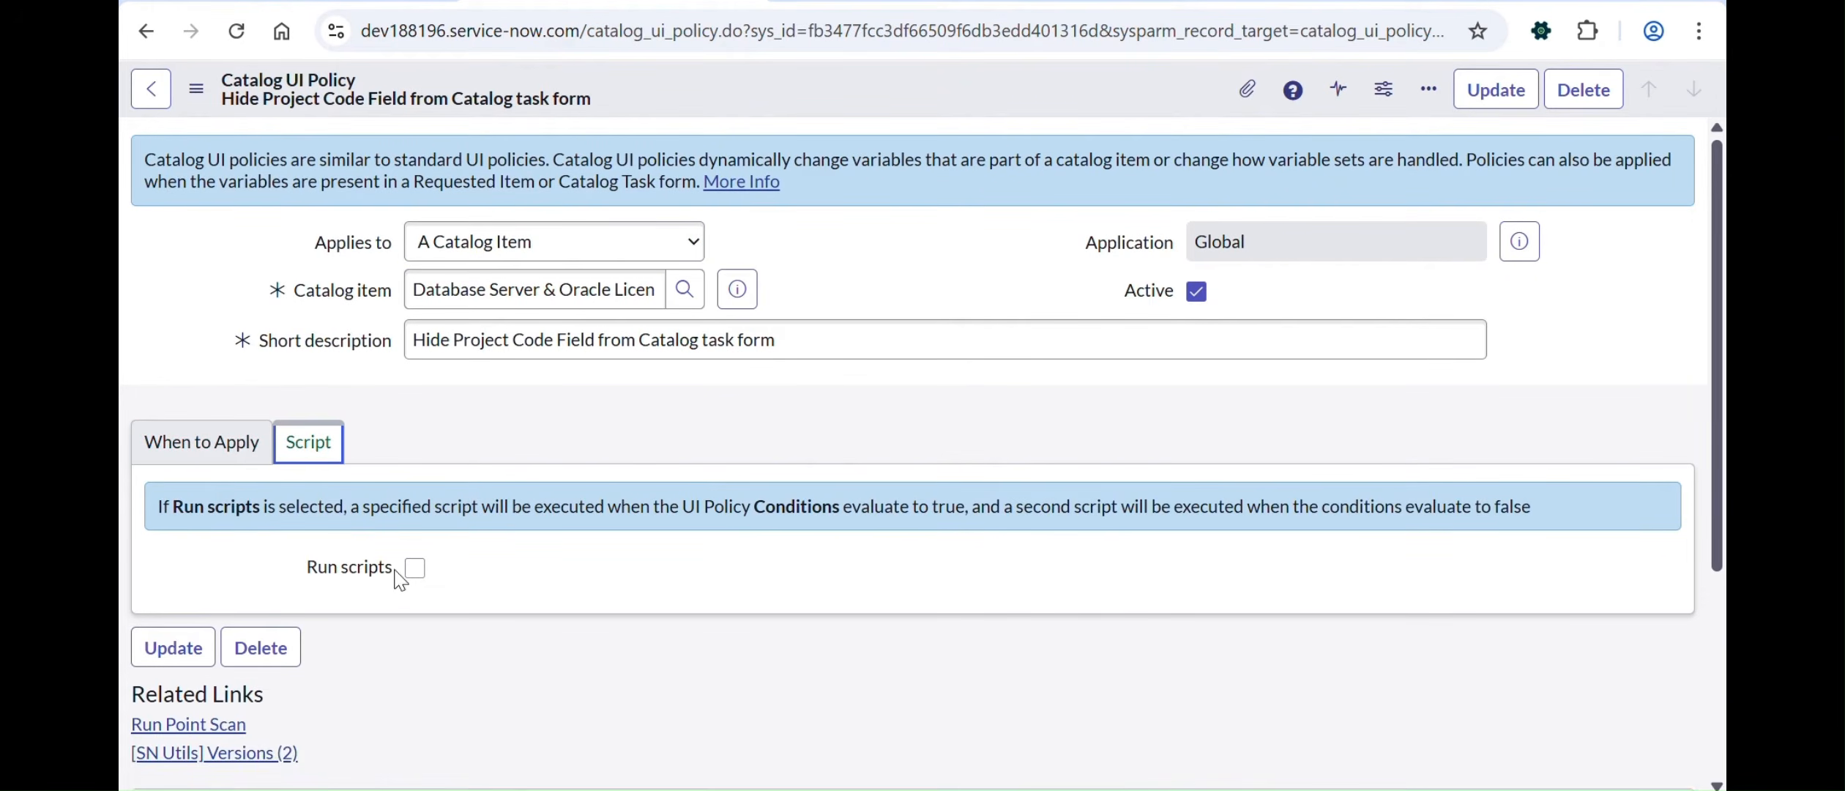
{"action": "left_click", "coordinate": [415, 567]}
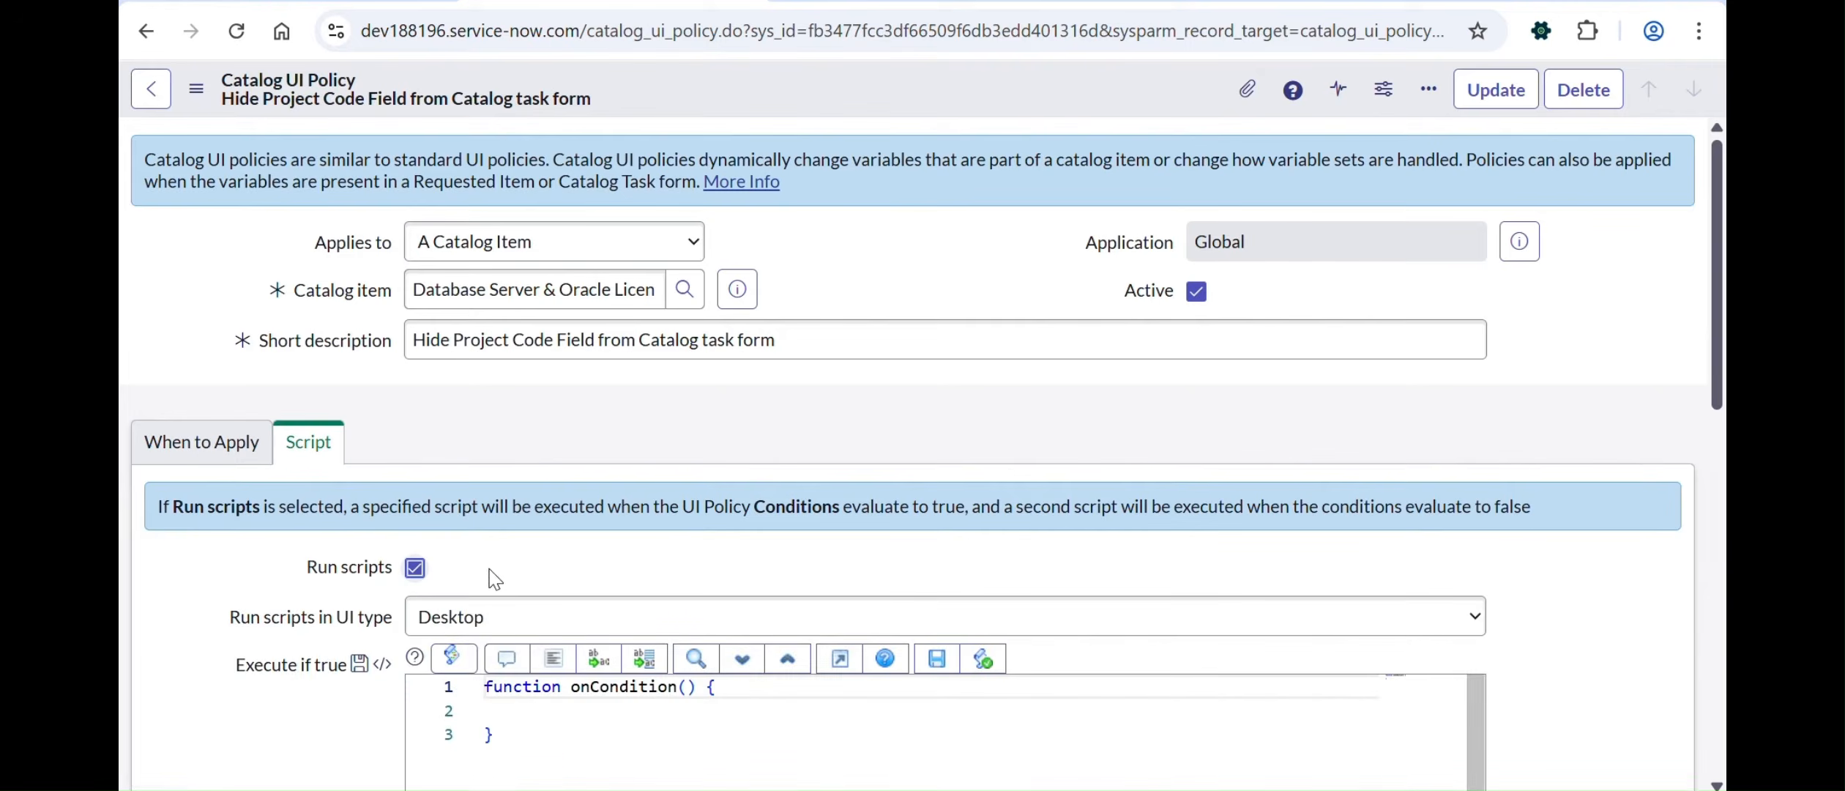
{"action": "scroll", "coordinate": [560, 579], "scroll_direction": "down", "scroll_amount": 2}
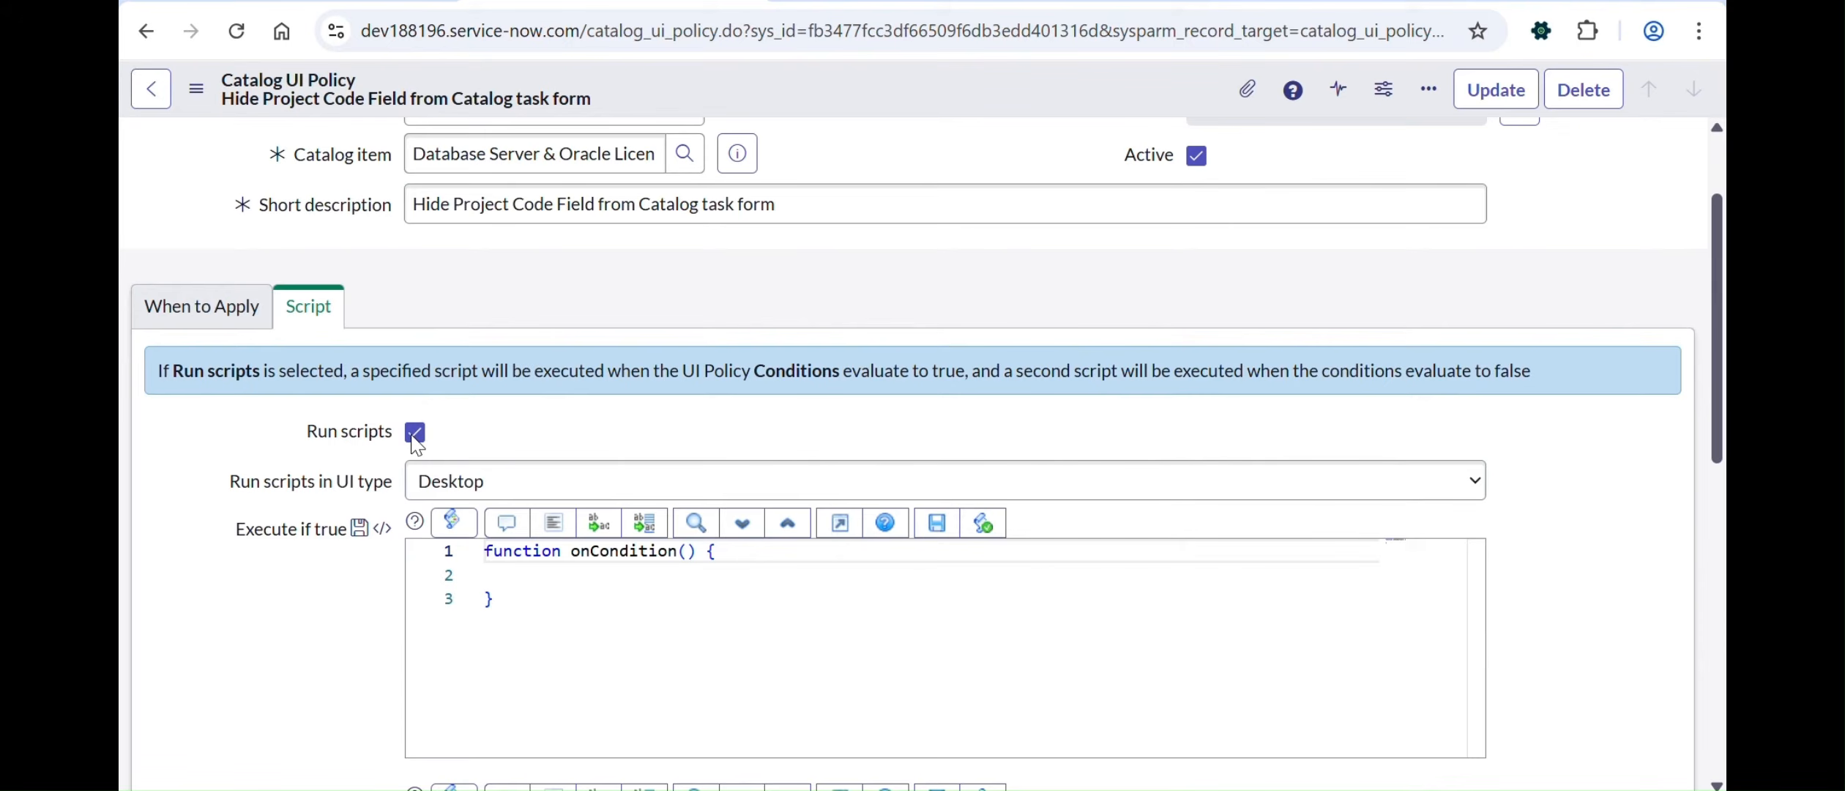
{"action": "left_click", "coordinate": [415, 433]}
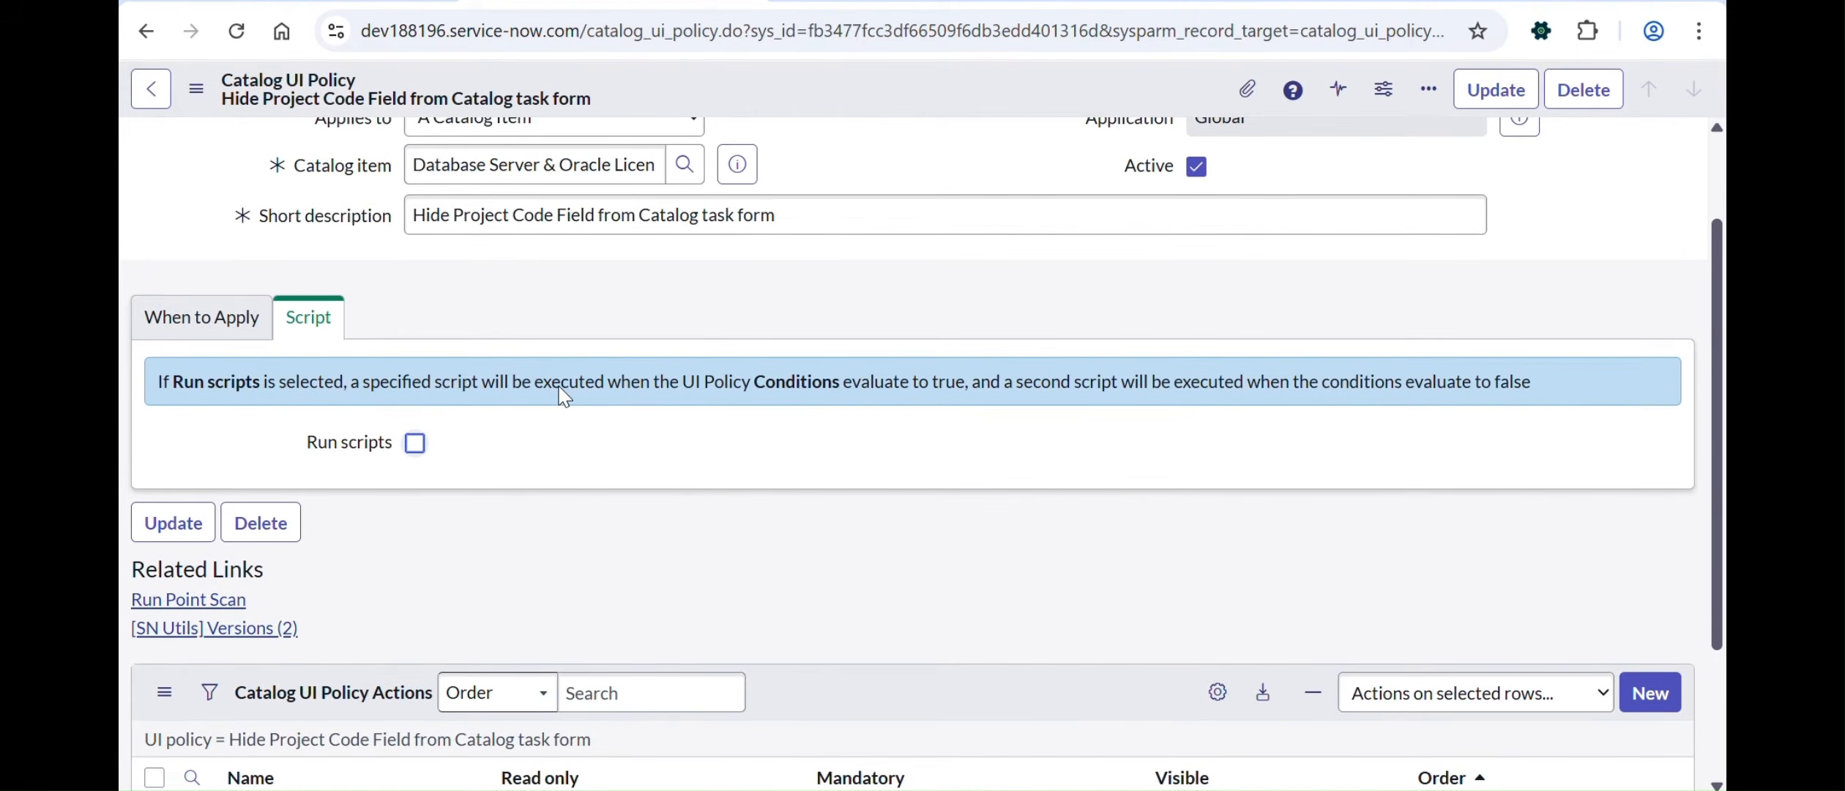
{"action": "scroll", "coordinate": [558, 382], "scroll_direction": "up", "scroll_amount": 2}
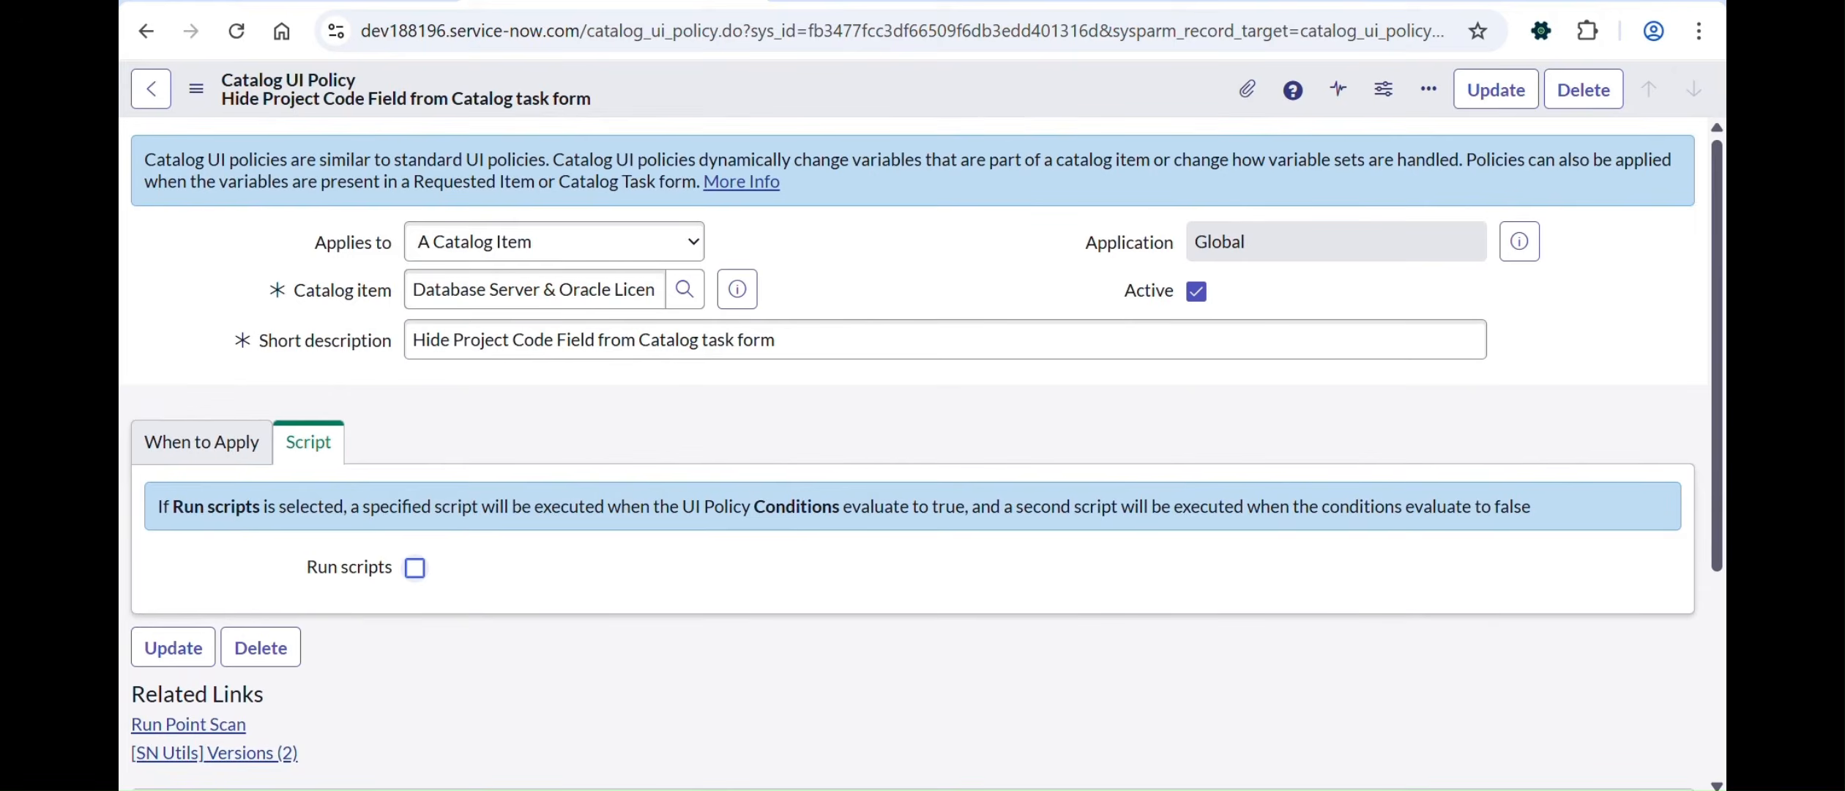
{"action": "left_click", "coordinate": [410, 1]}
{"action": "left_click", "coordinate": [541, 3]}
{"action": "left_click", "coordinate": [409, 2]}
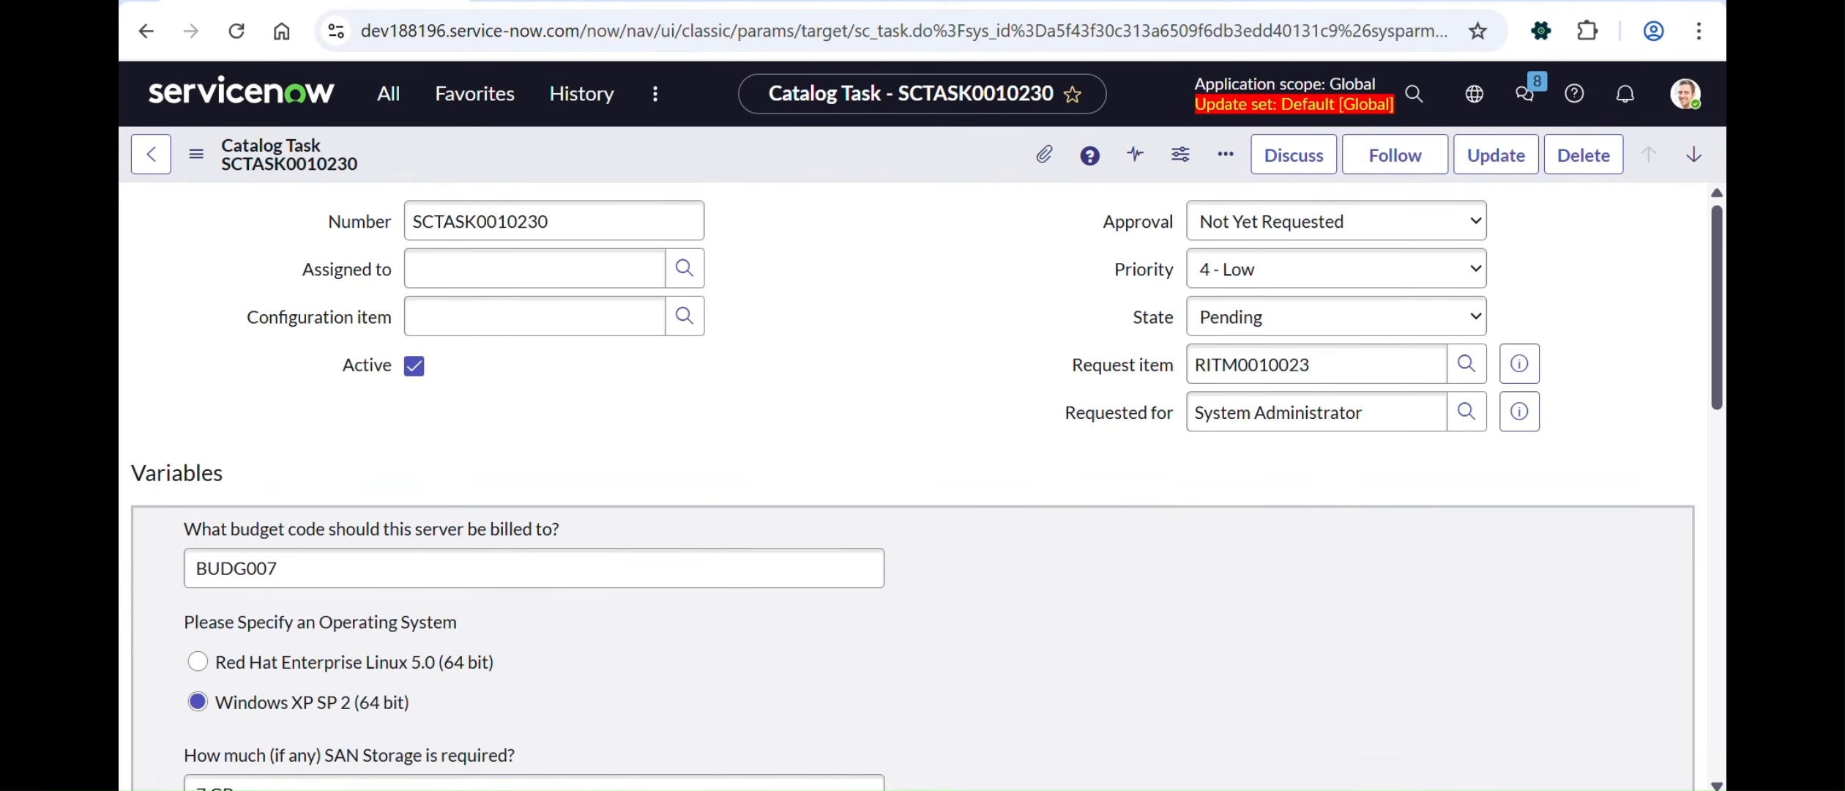
{"action": "left_click", "coordinate": [384, 96]}
{"action": "left_click", "coordinate": [542, 2]}
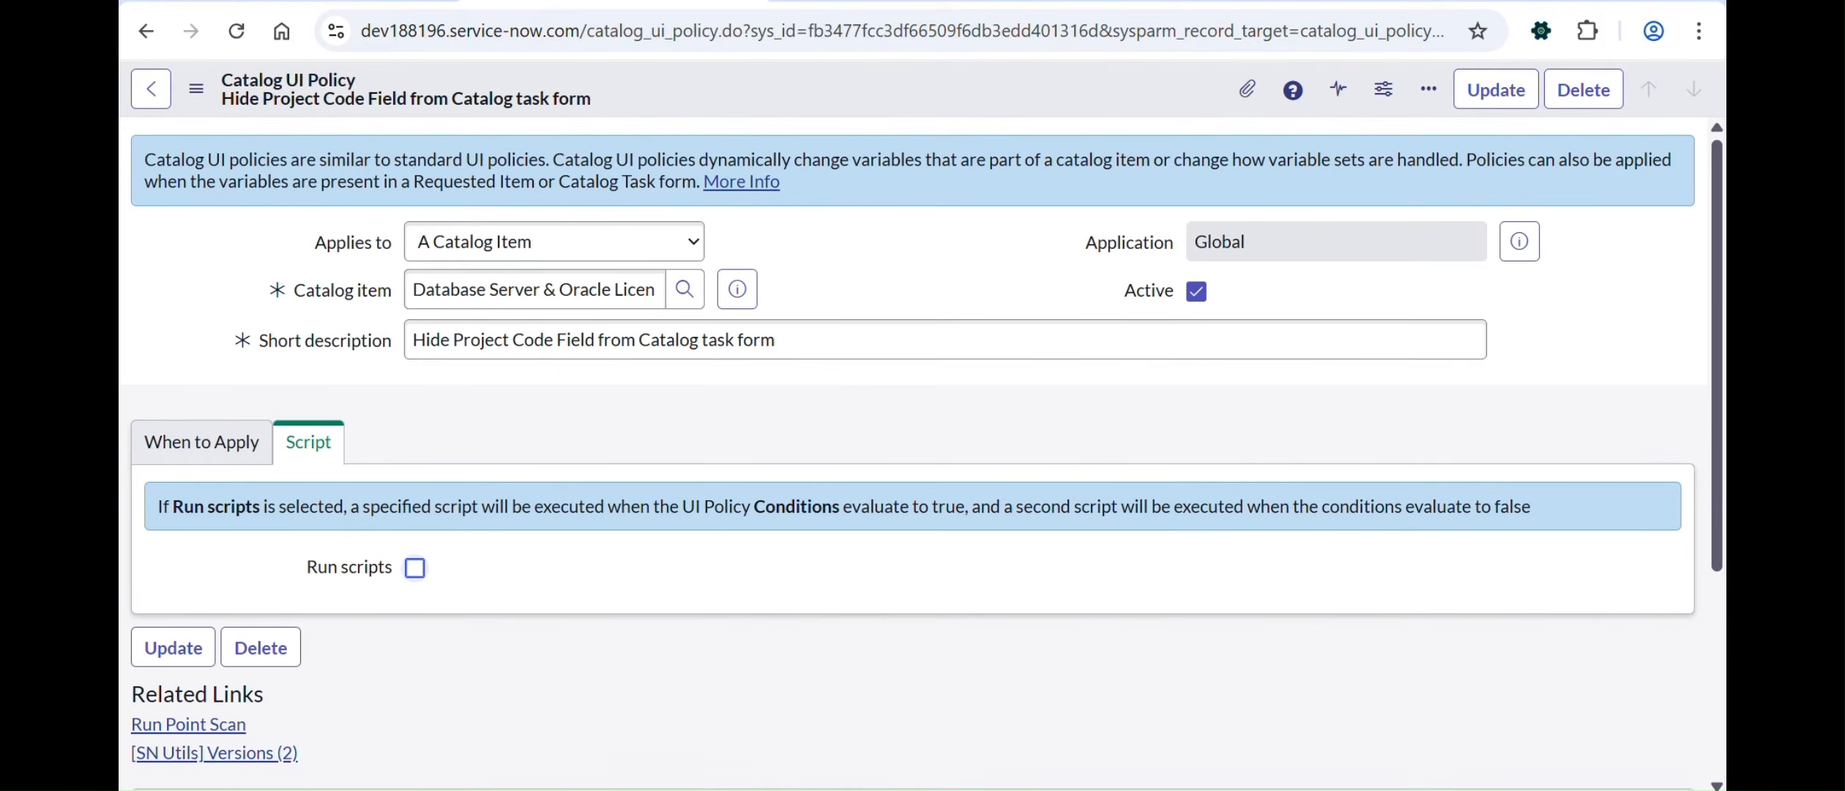
Step: Return to the Database Server & Oracle License item and review its catalog client scripts and catalog UI policies
{"action": "left_click", "coordinate": [147, 32]}
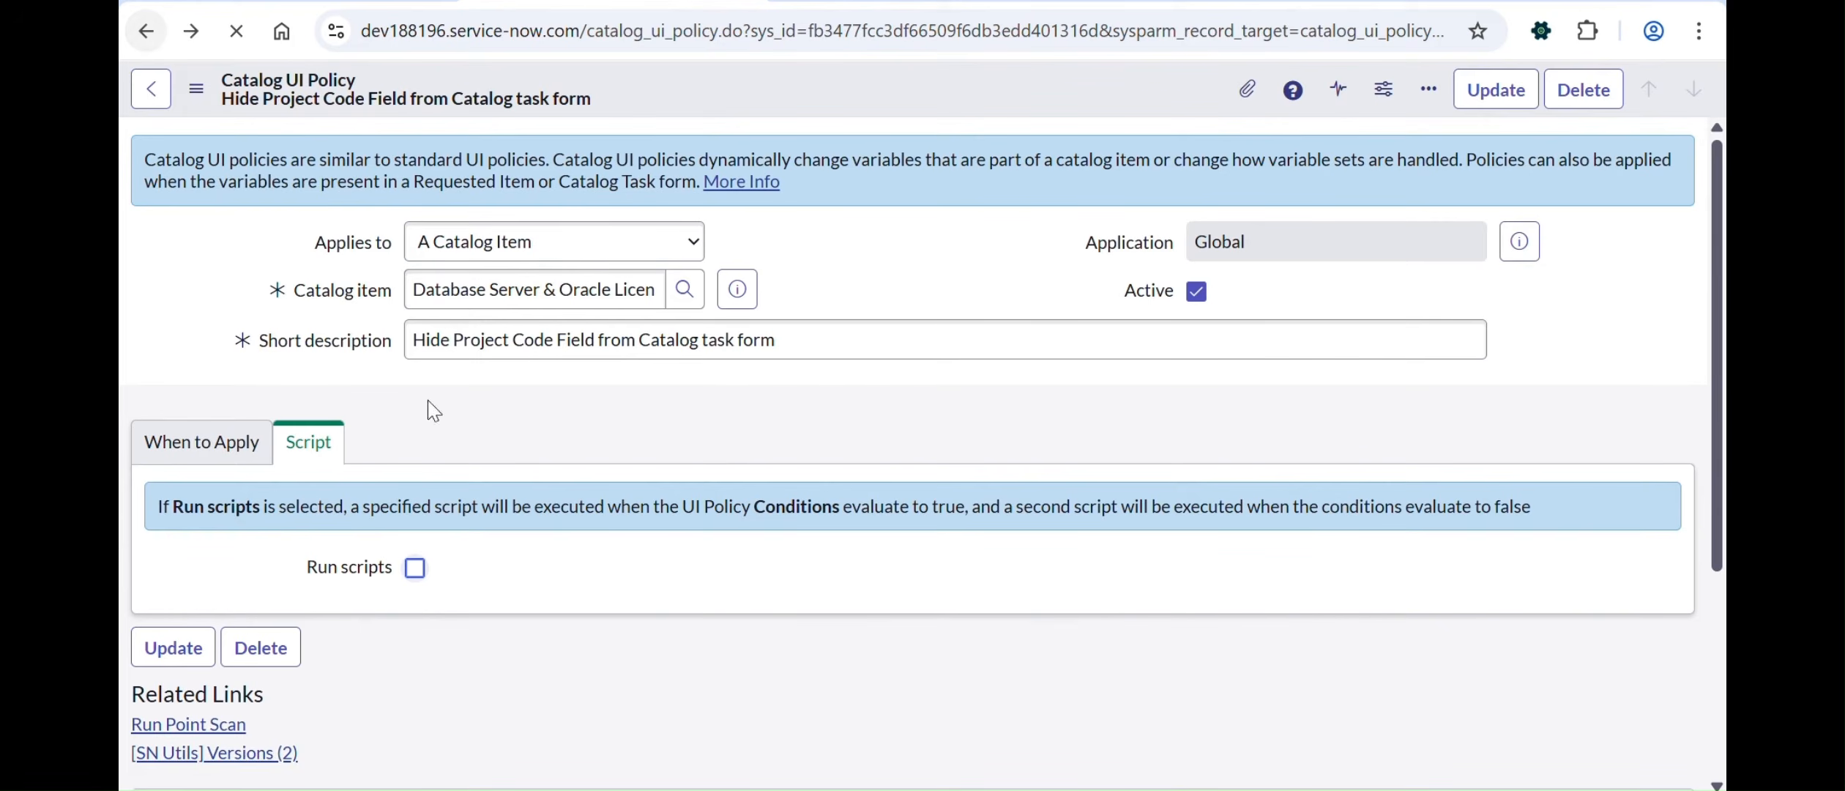
{"action": "scroll", "coordinate": [792, 481], "scroll_direction": "down", "scroll_amount": 17}
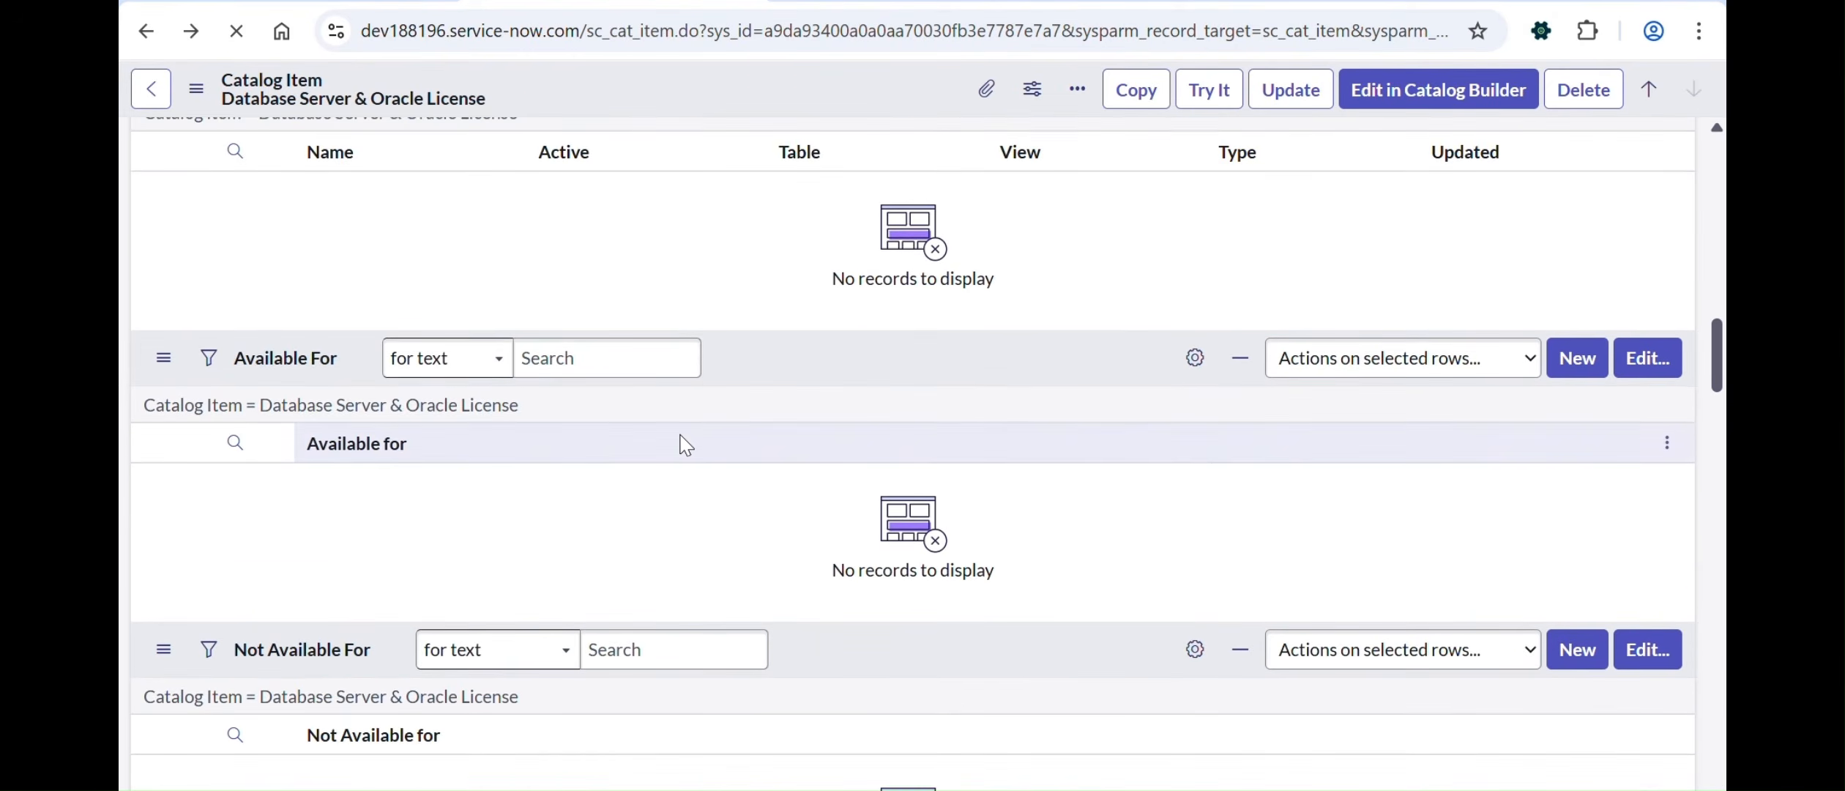
{"action": "scroll", "coordinate": [707, 577], "scroll_direction": "down", "scroll_amount": 15}
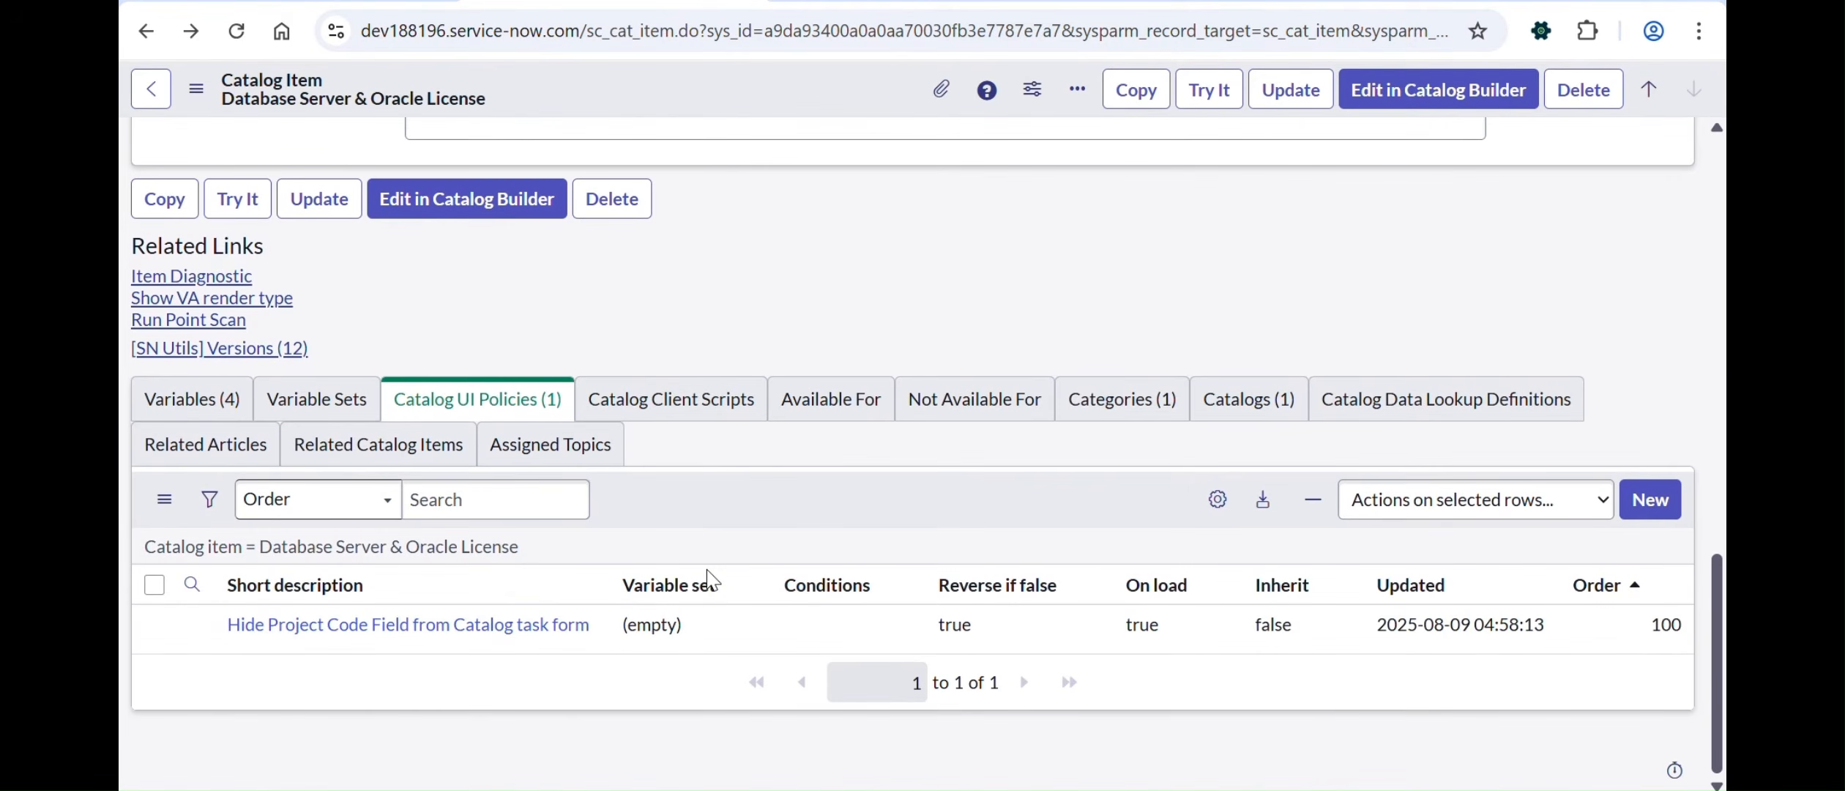
{"action": "left_click", "coordinate": [650, 419]}
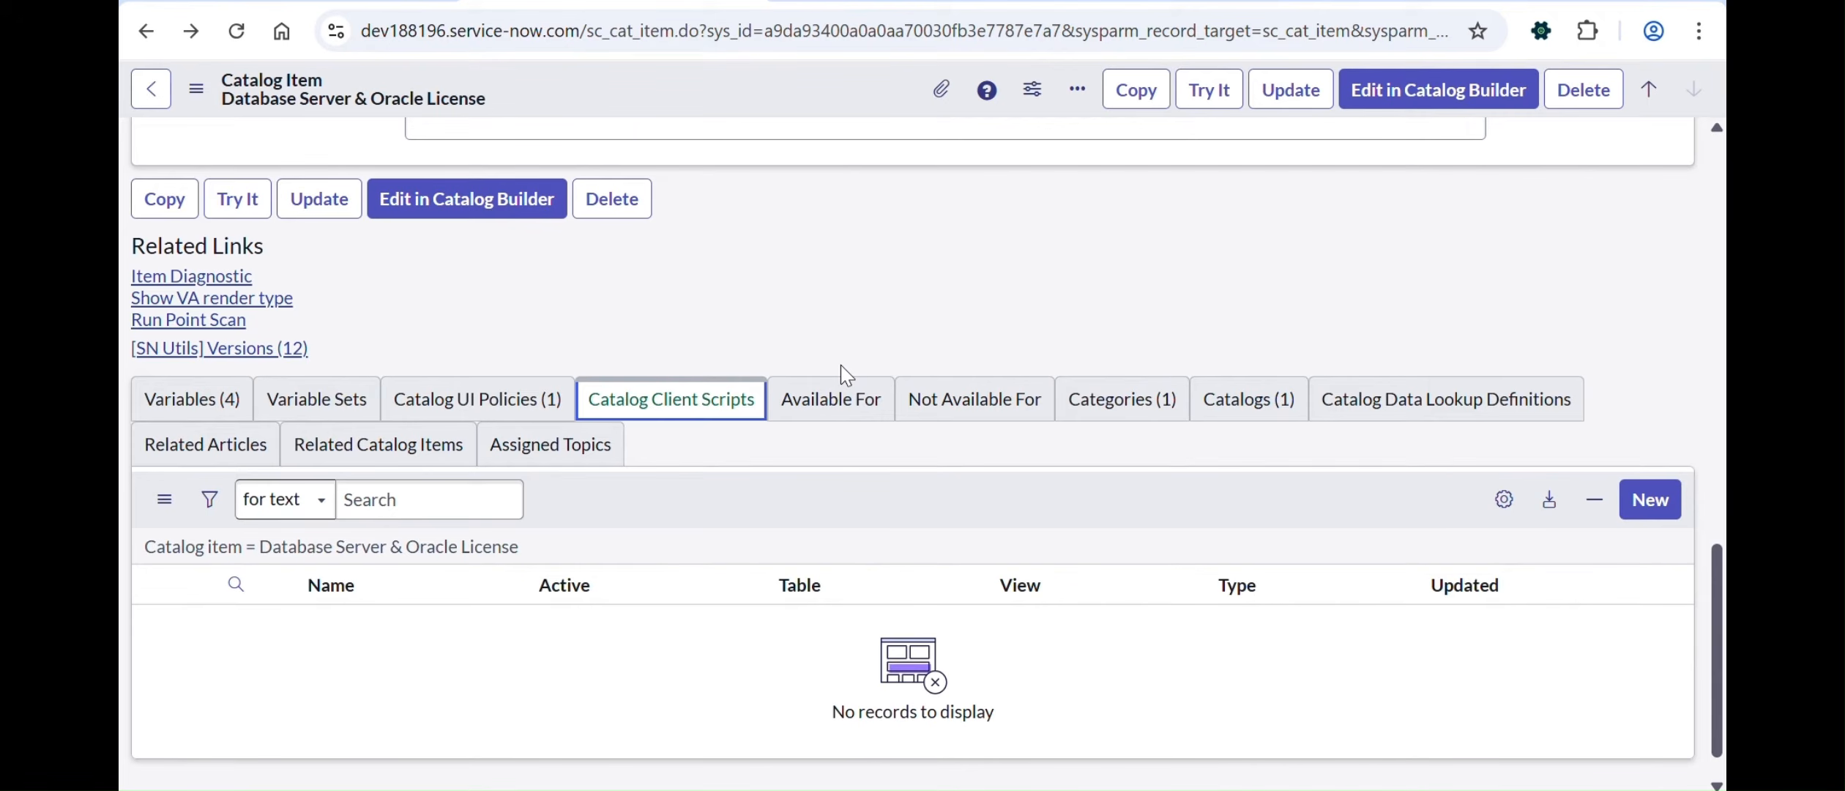
{"action": "left_click", "coordinate": [428, 414]}
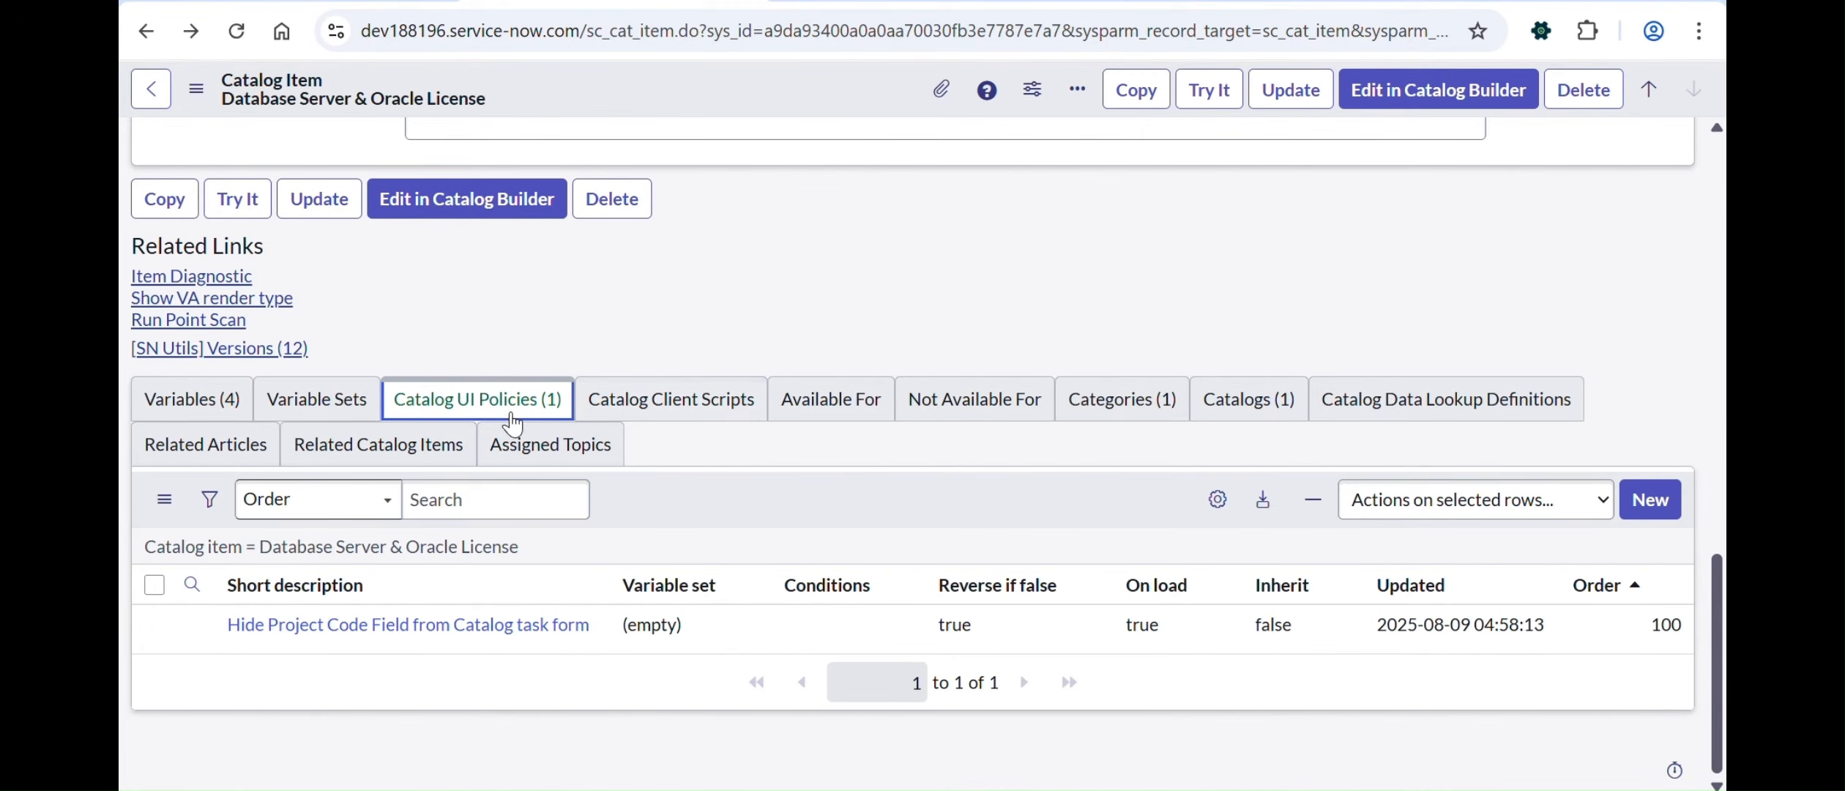
{"action": "scroll", "coordinate": [588, 300], "scroll_direction": "up", "scroll_amount": 1}
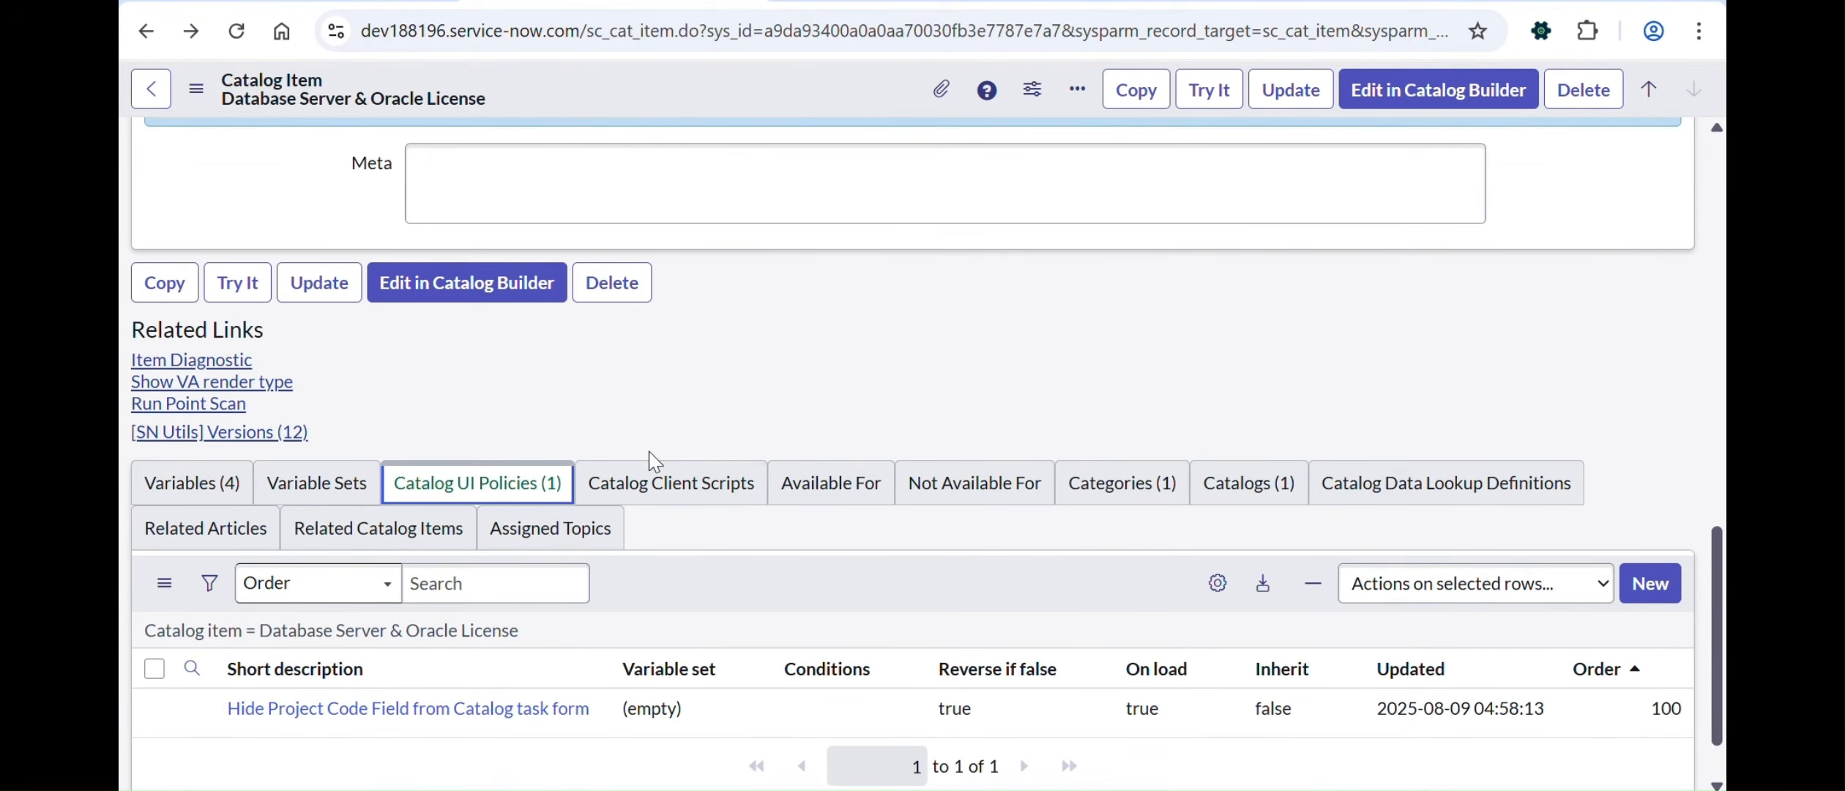
{"action": "scroll", "coordinate": [877, 352], "scroll_direction": "up", "scroll_amount": 3}
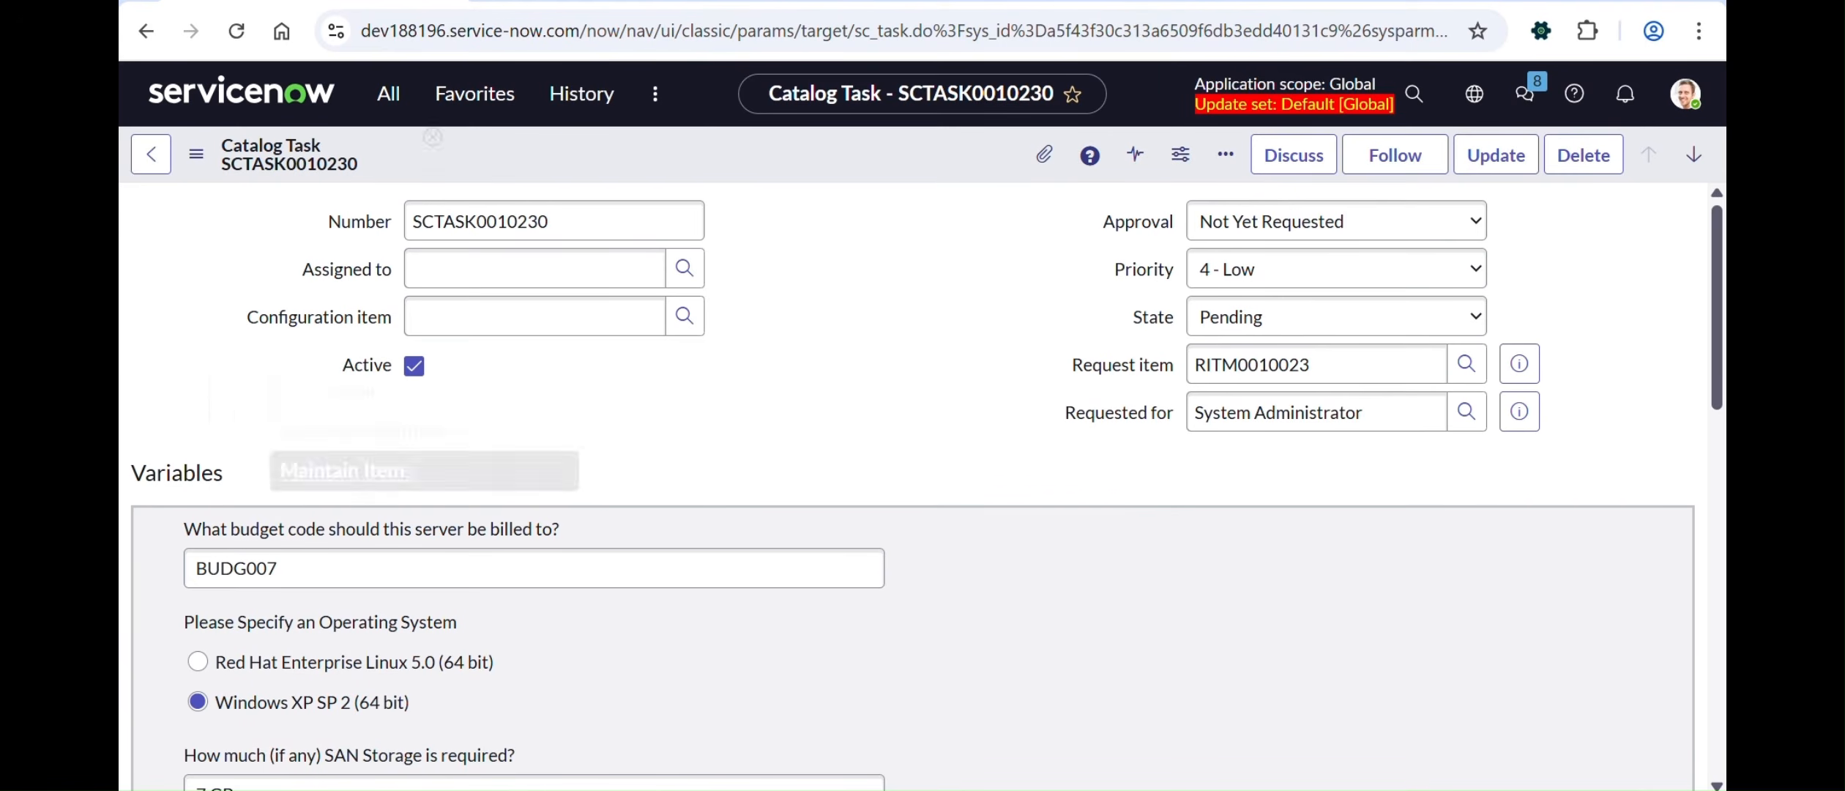
Step: Find the System Definition Client Scripts module with "client script" and open it in a new browser tab
{"action": "left_click", "coordinate": [389, 95]}
{"action": "key", "text": "BackSpace"}
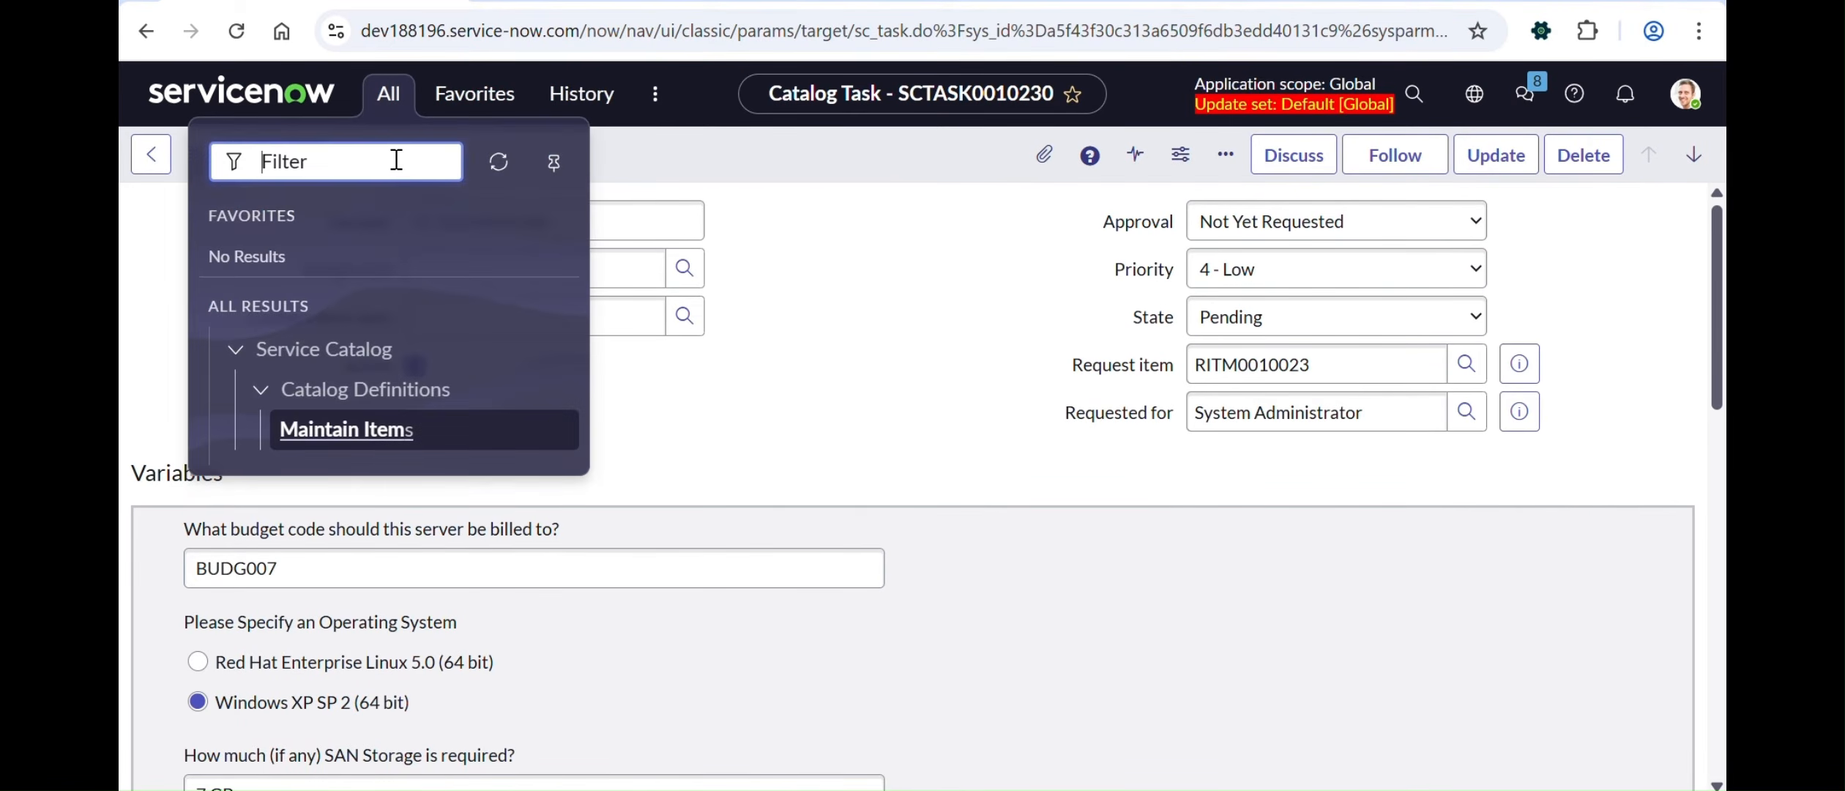
{"action": "type", "text": "clinet"}
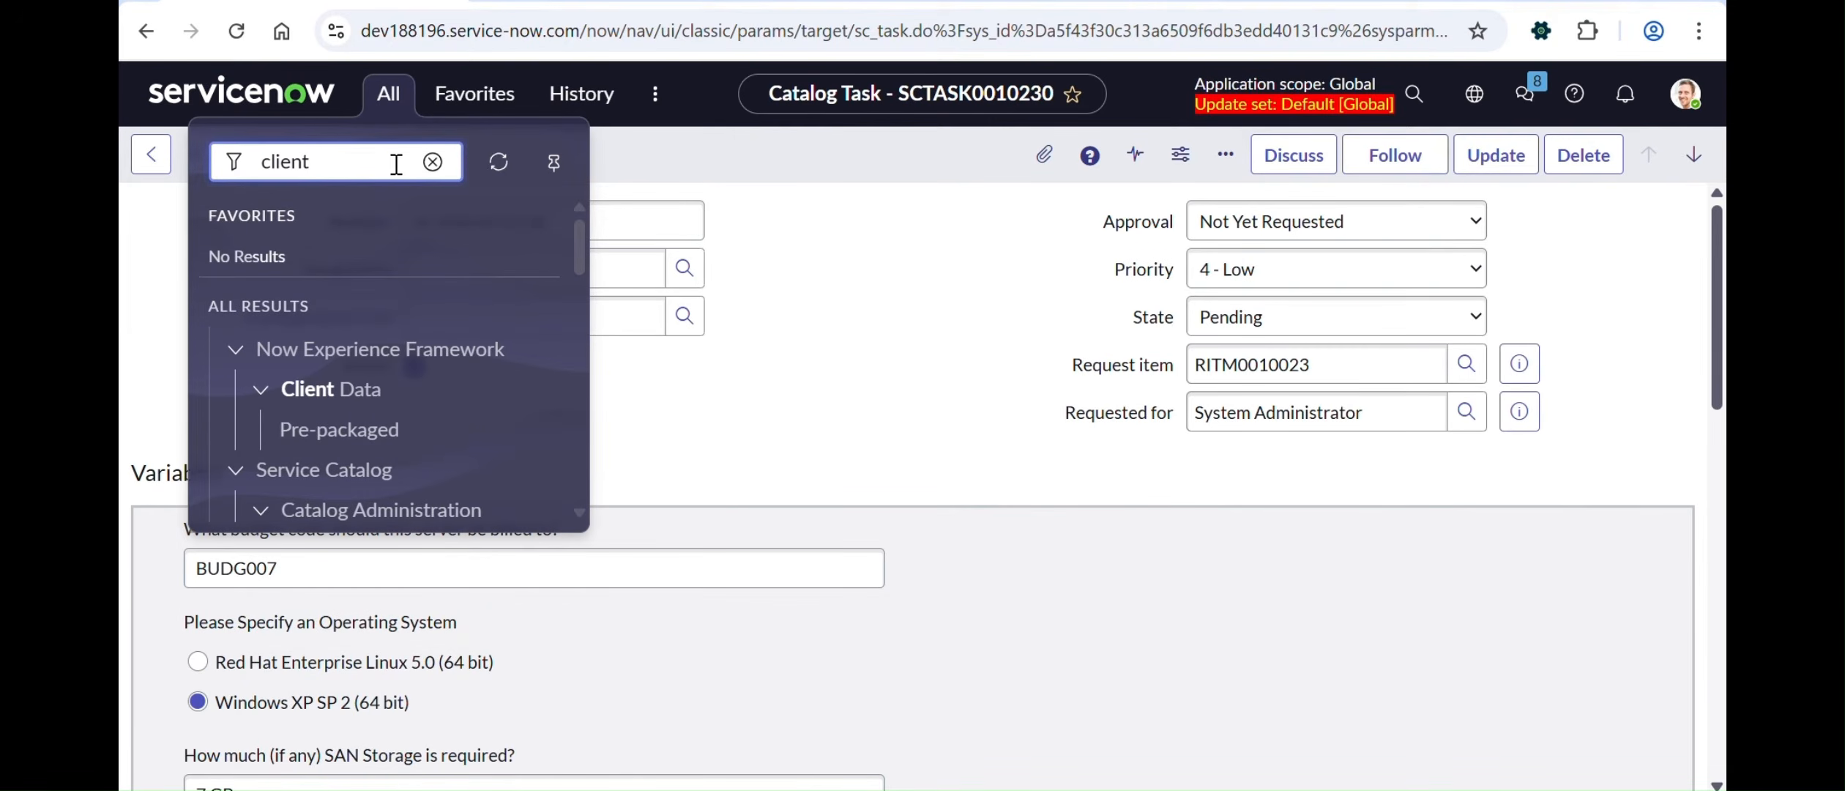
{"action": "type", "text": " scri[t"}
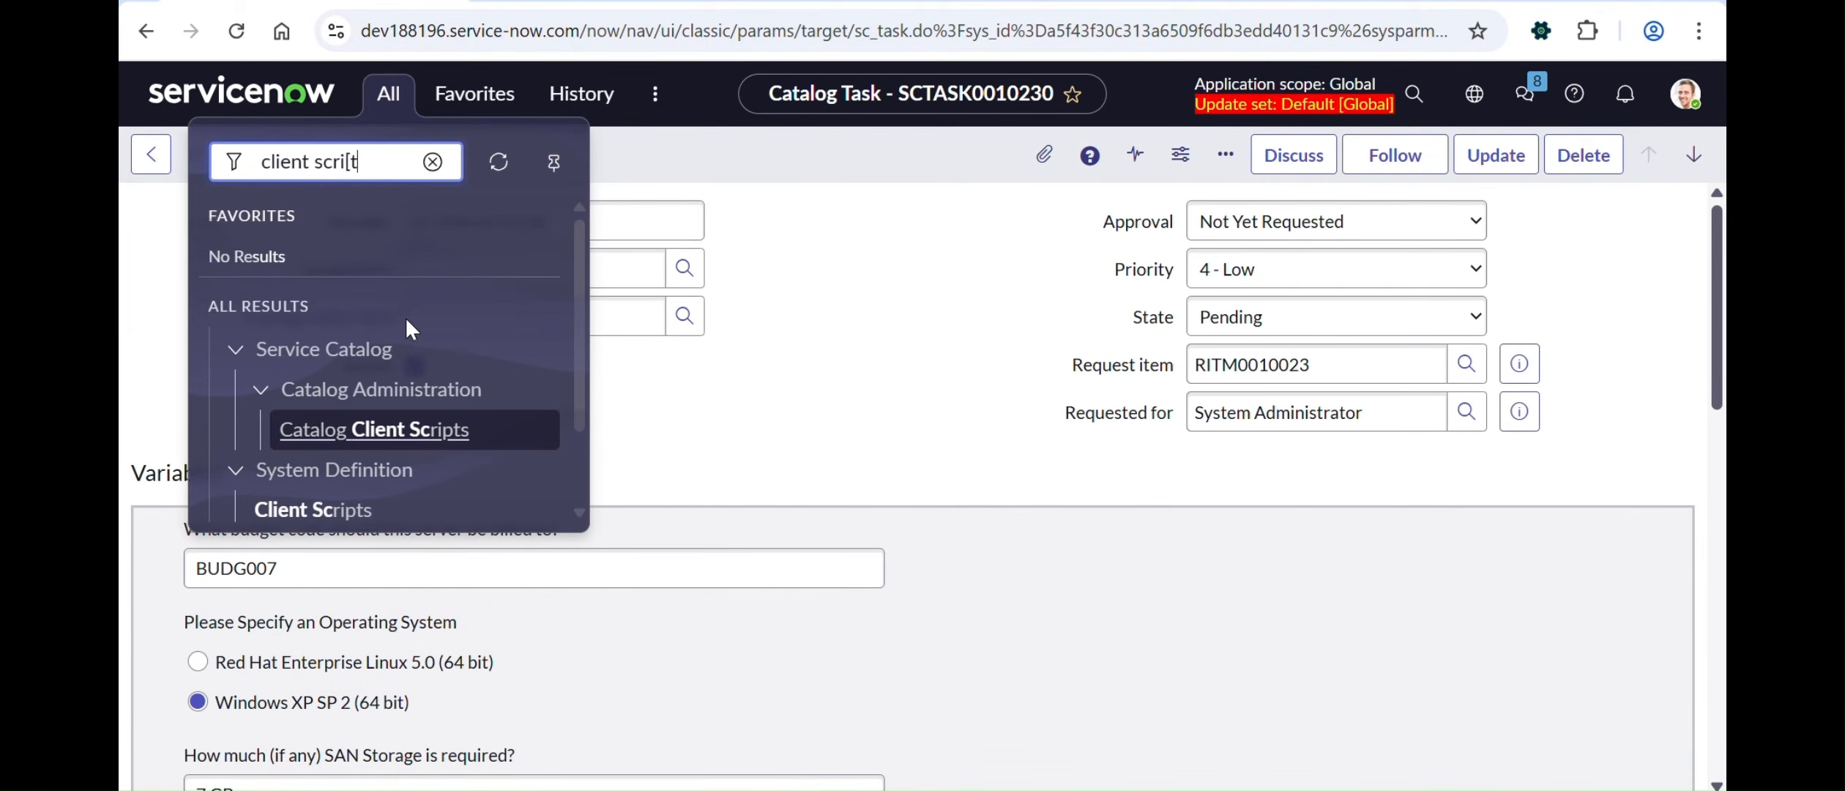
{"action": "key", "text": "BackSpace"}
{"action": "key", "text": "BackSpace"}
{"action": "type", "text": "pt"}
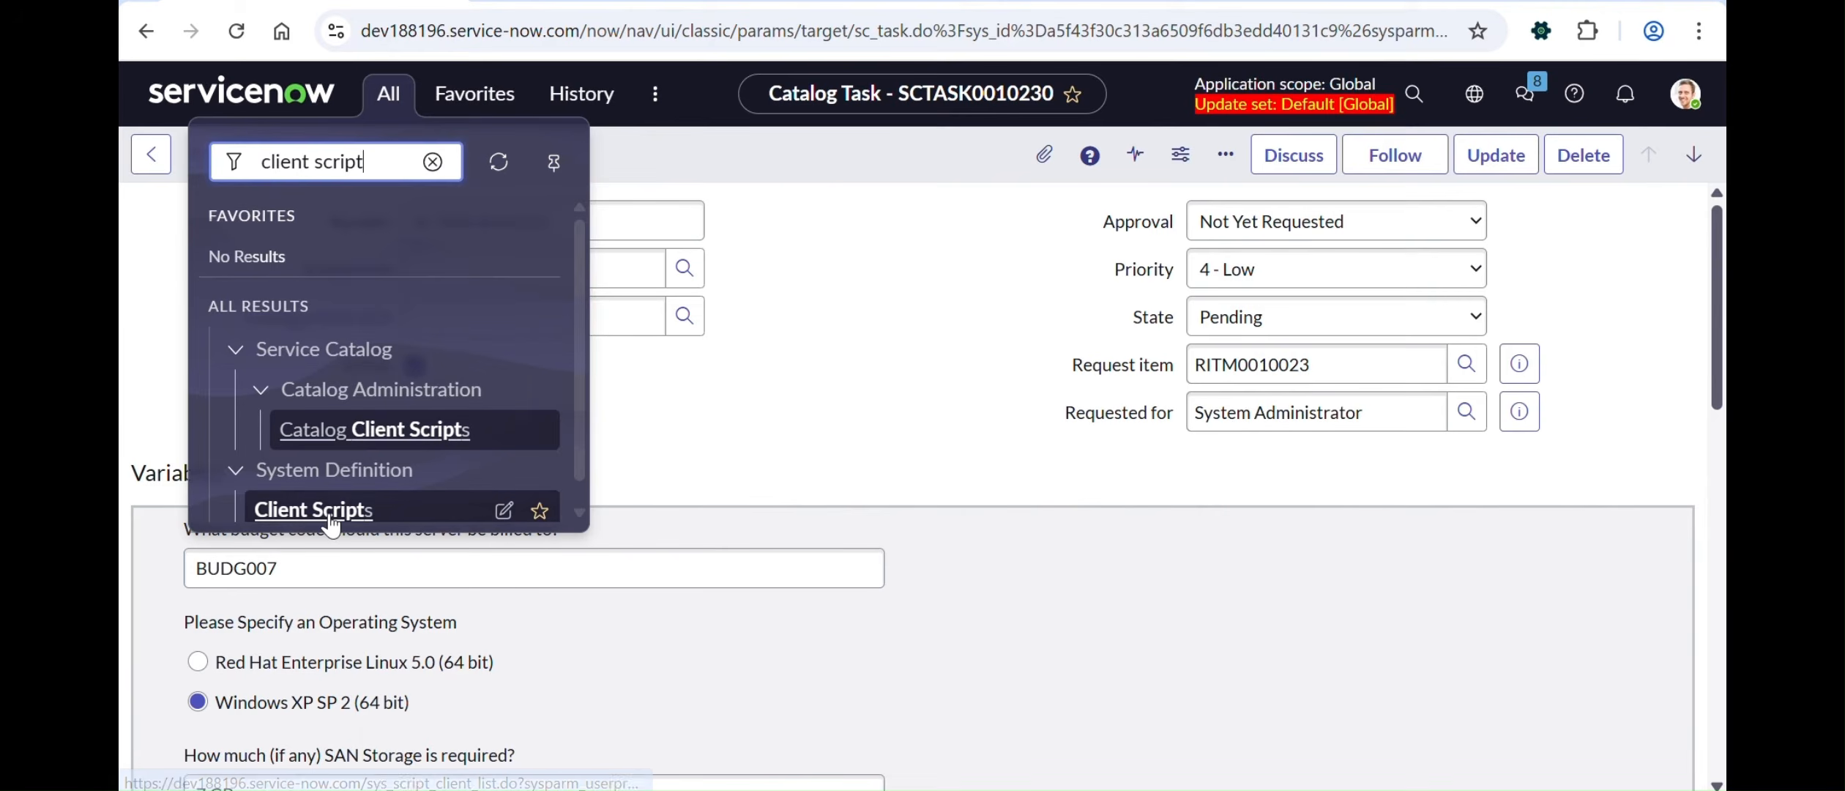
{"action": "right_click", "coordinate": [329, 514]}
{"action": "left_click", "coordinate": [516, 207]}
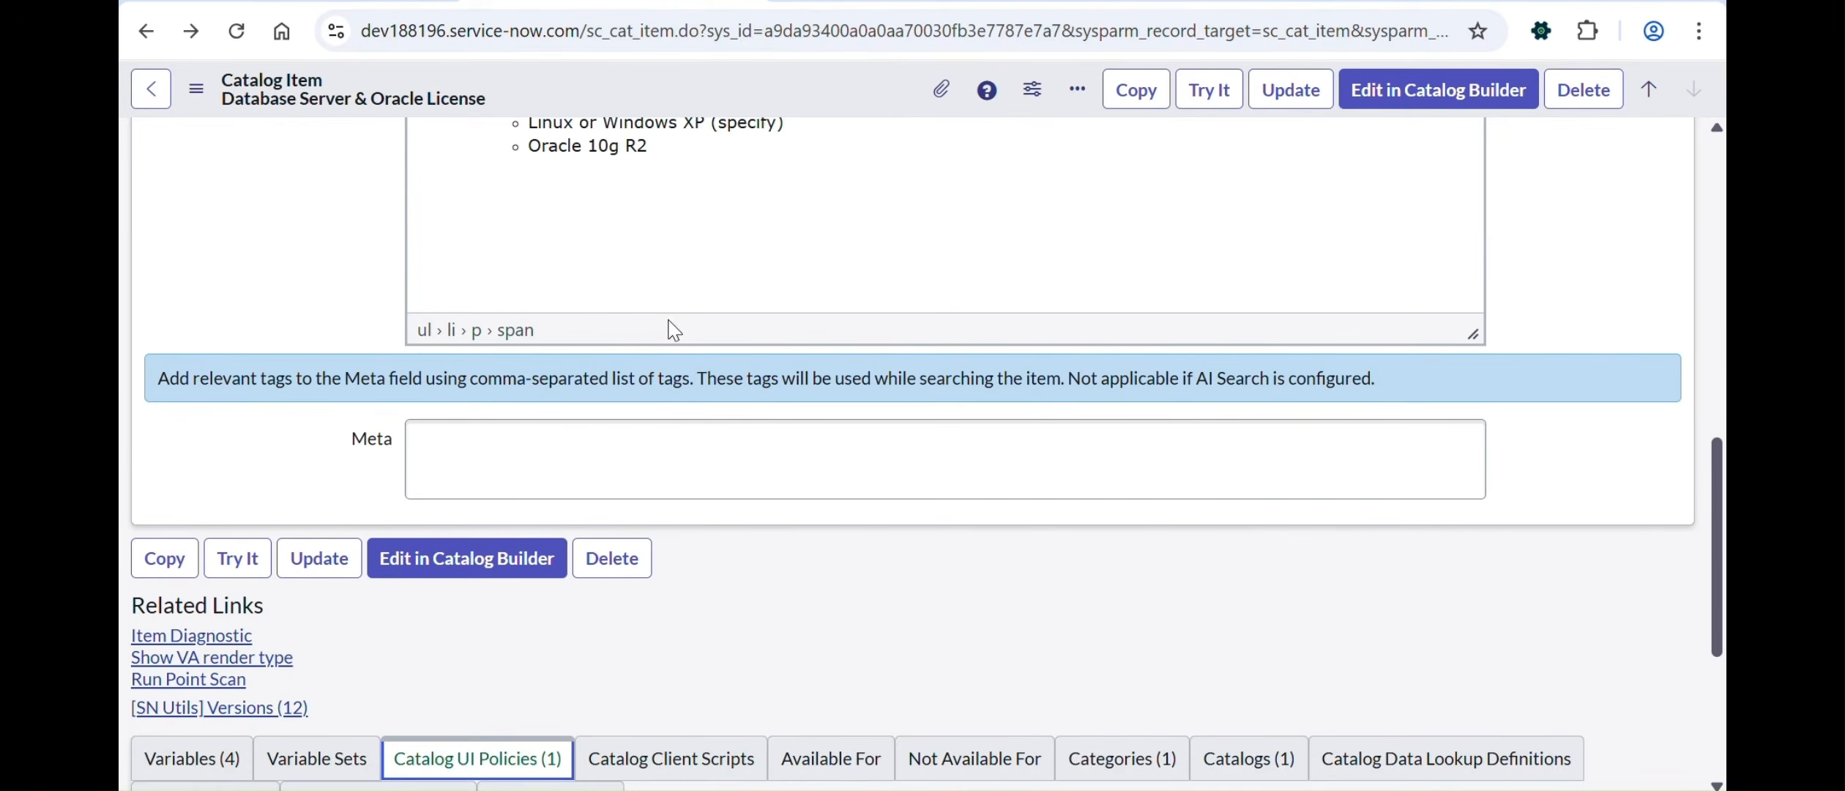
Step: Deactivate the item's "Hide Project Code Field from Catalog task form" catalog UI policy and save it
{"action": "scroll", "coordinate": [665, 304], "scroll_direction": "up", "scroll_amount": 15}
{"action": "scroll", "coordinate": [578, 395], "scroll_direction": "down", "scroll_amount": 15}
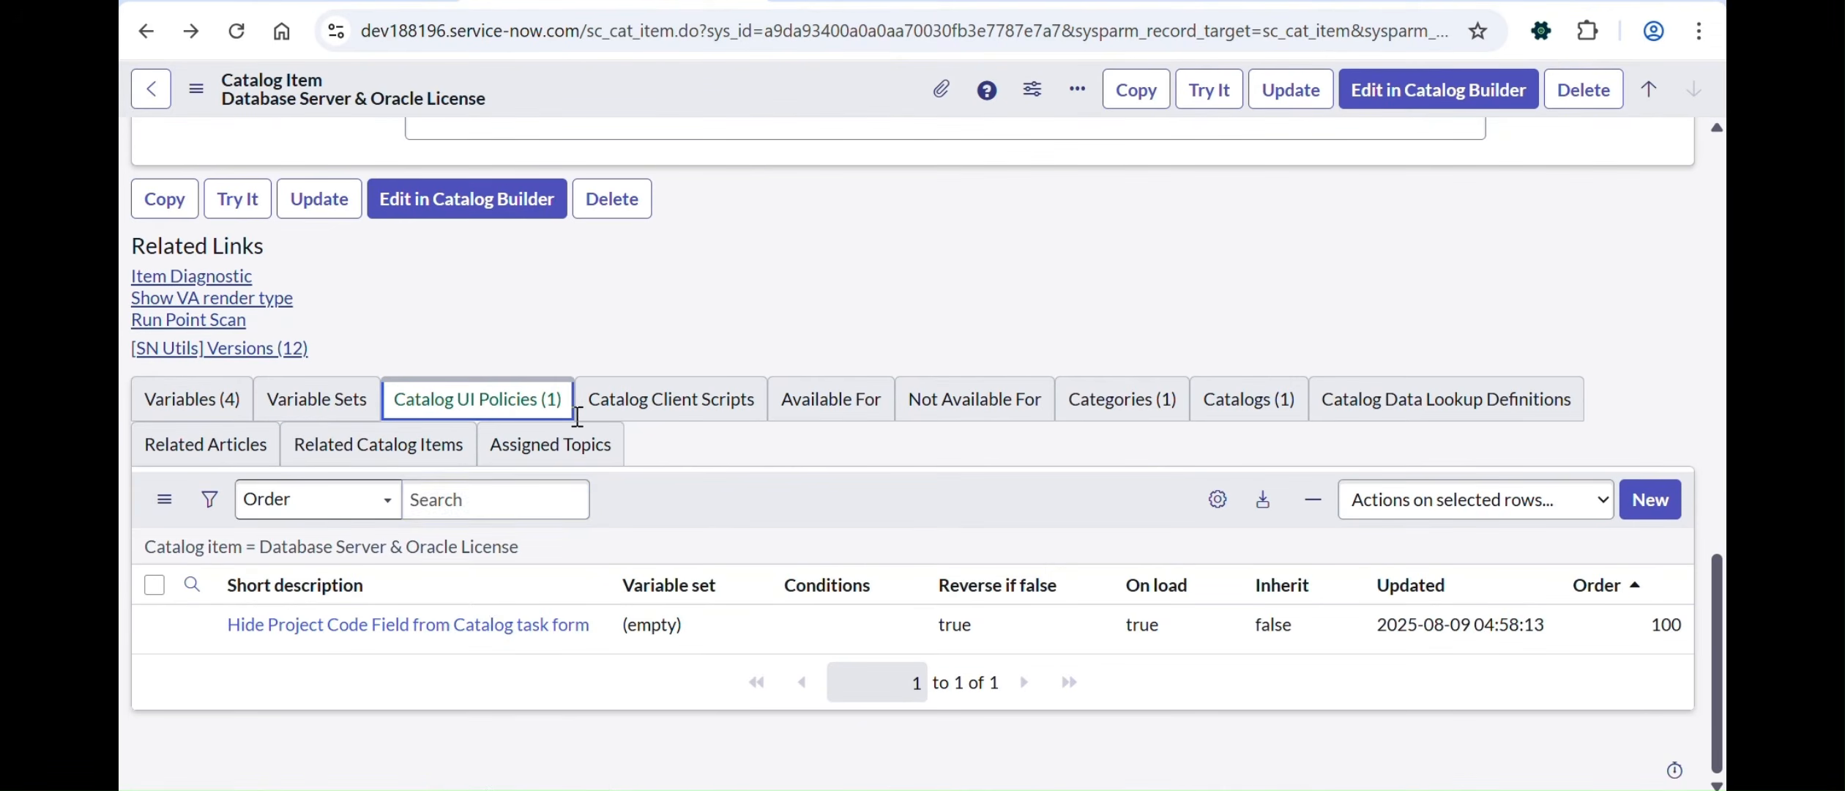
{"action": "left_click", "coordinate": [489, 634]}
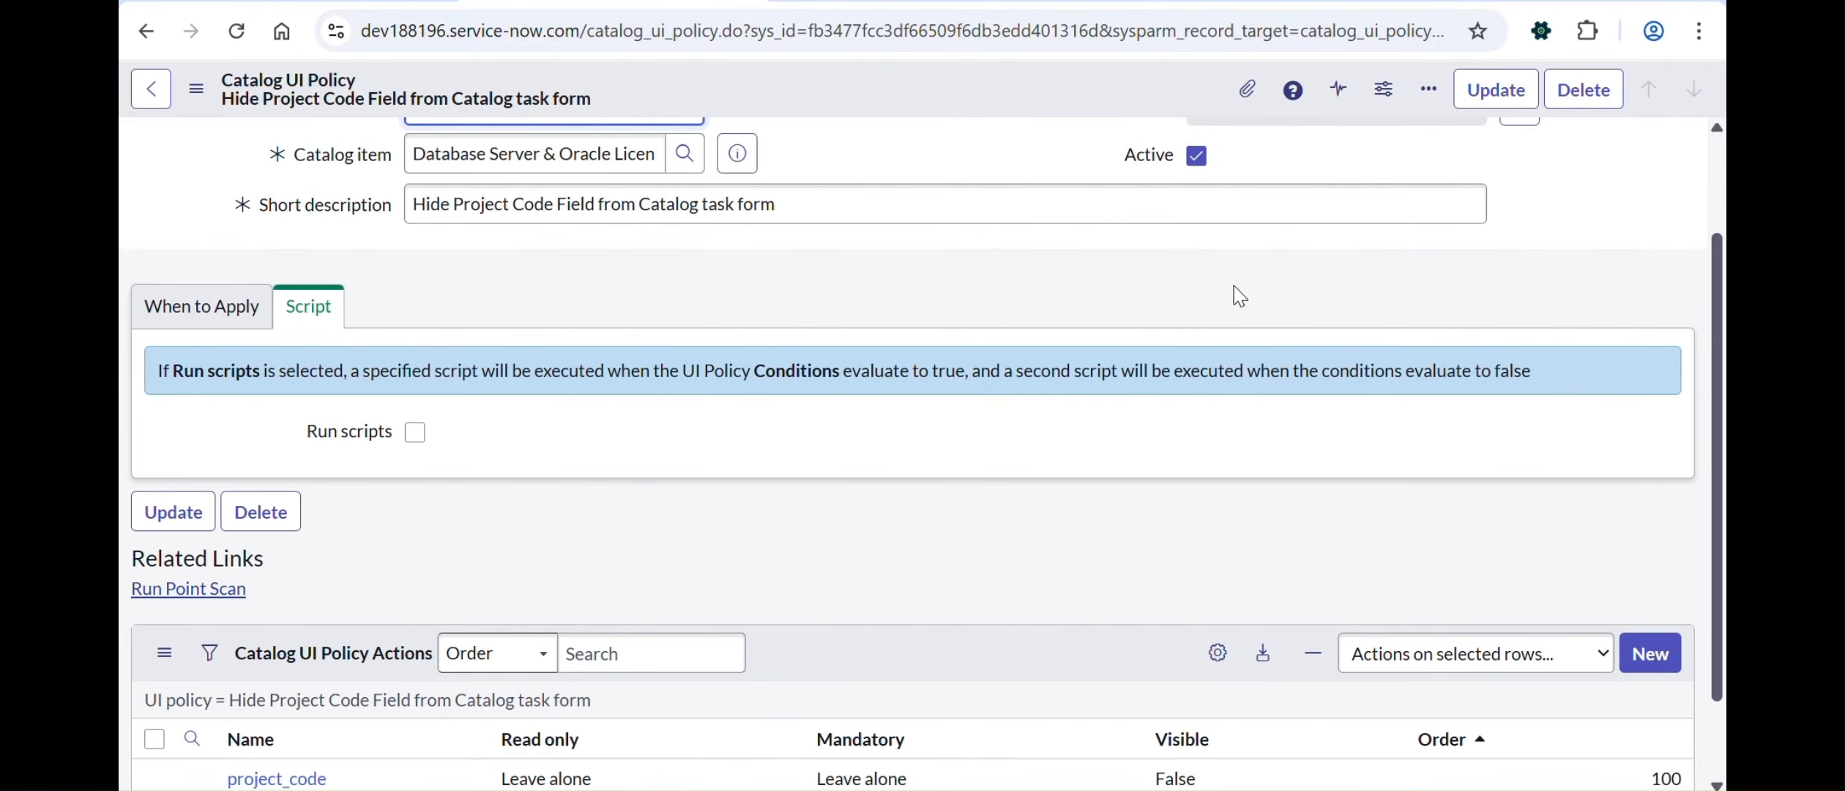
{"action": "left_click", "coordinate": [1193, 155]}
{"action": "right_click", "coordinate": [970, 92]}
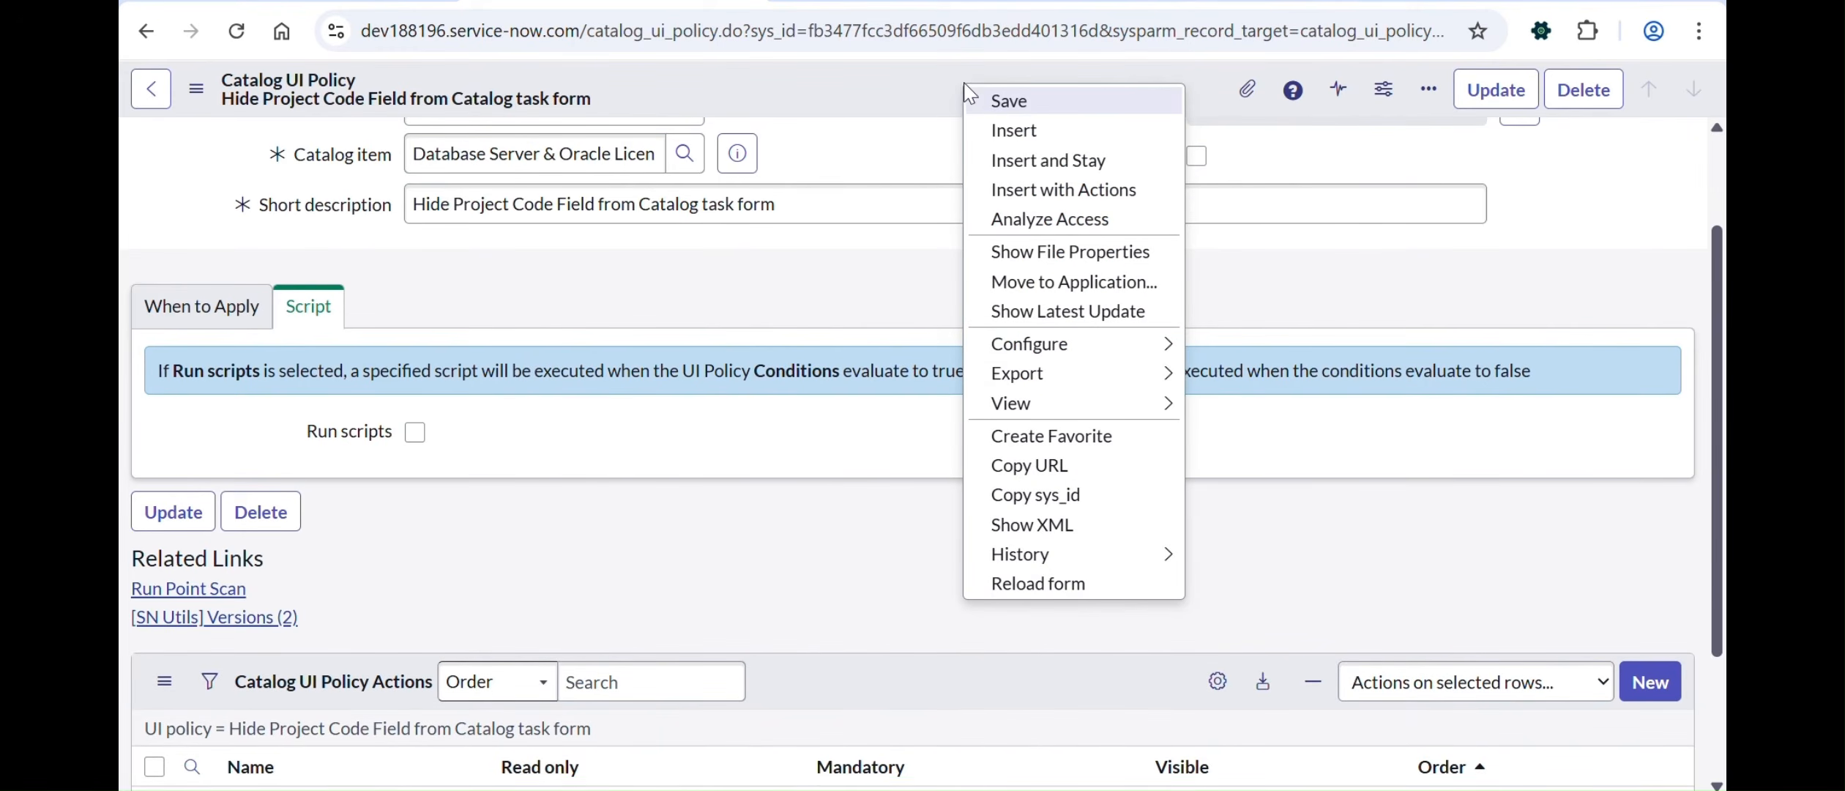
{"action": "left_click", "coordinate": [1004, 95]}
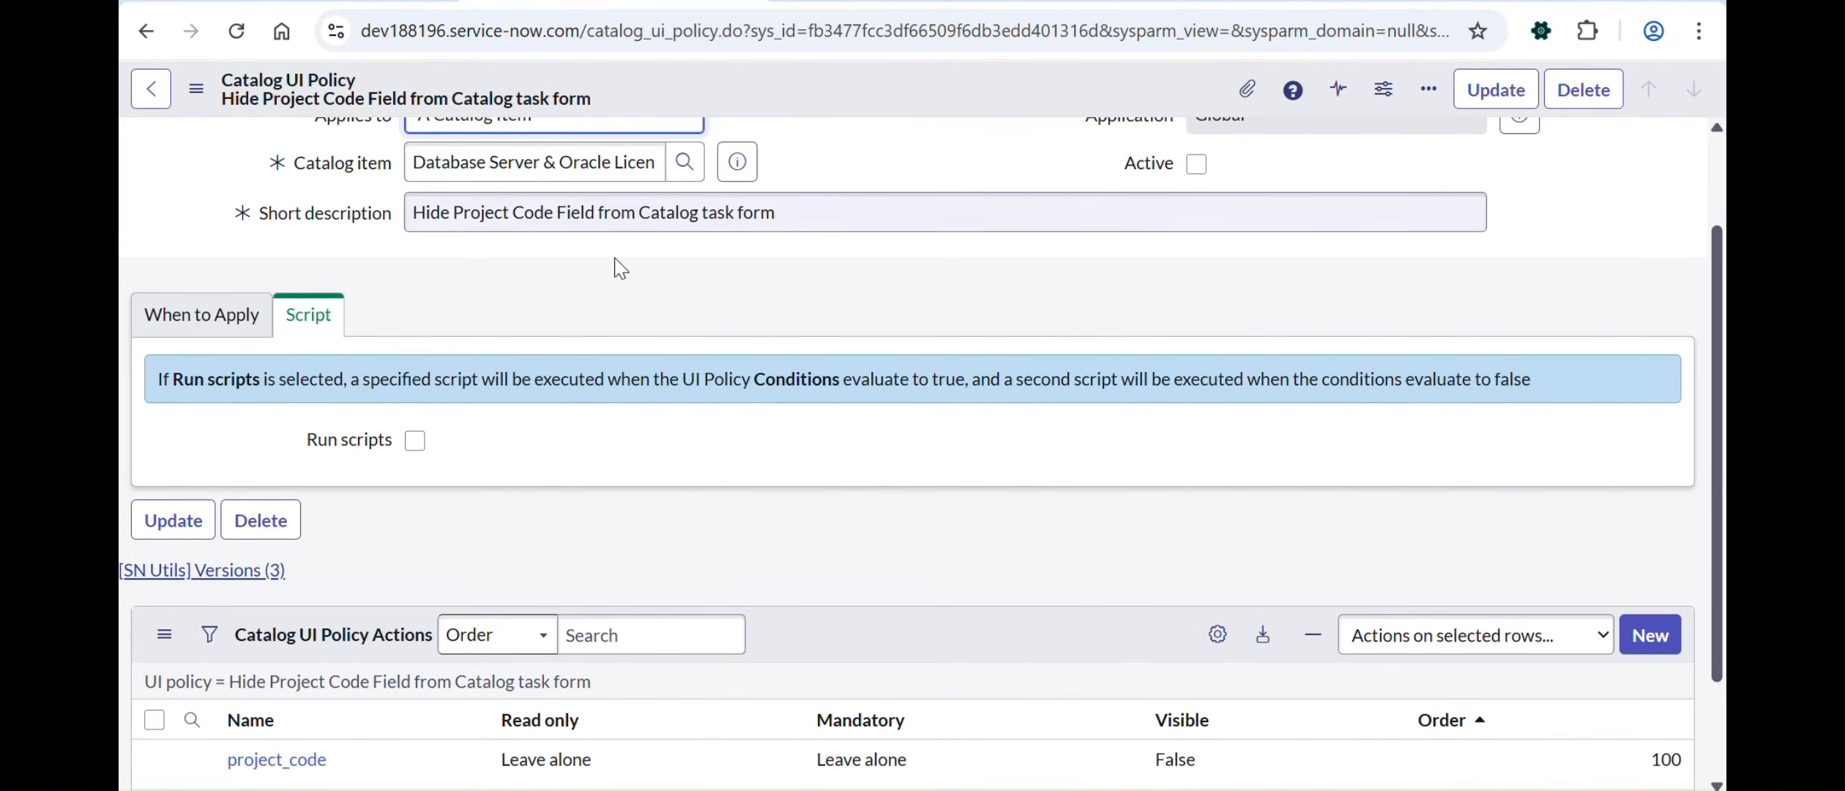
{"action": "scroll", "coordinate": [618, 272], "scroll_direction": "up", "scroll_amount": 2}
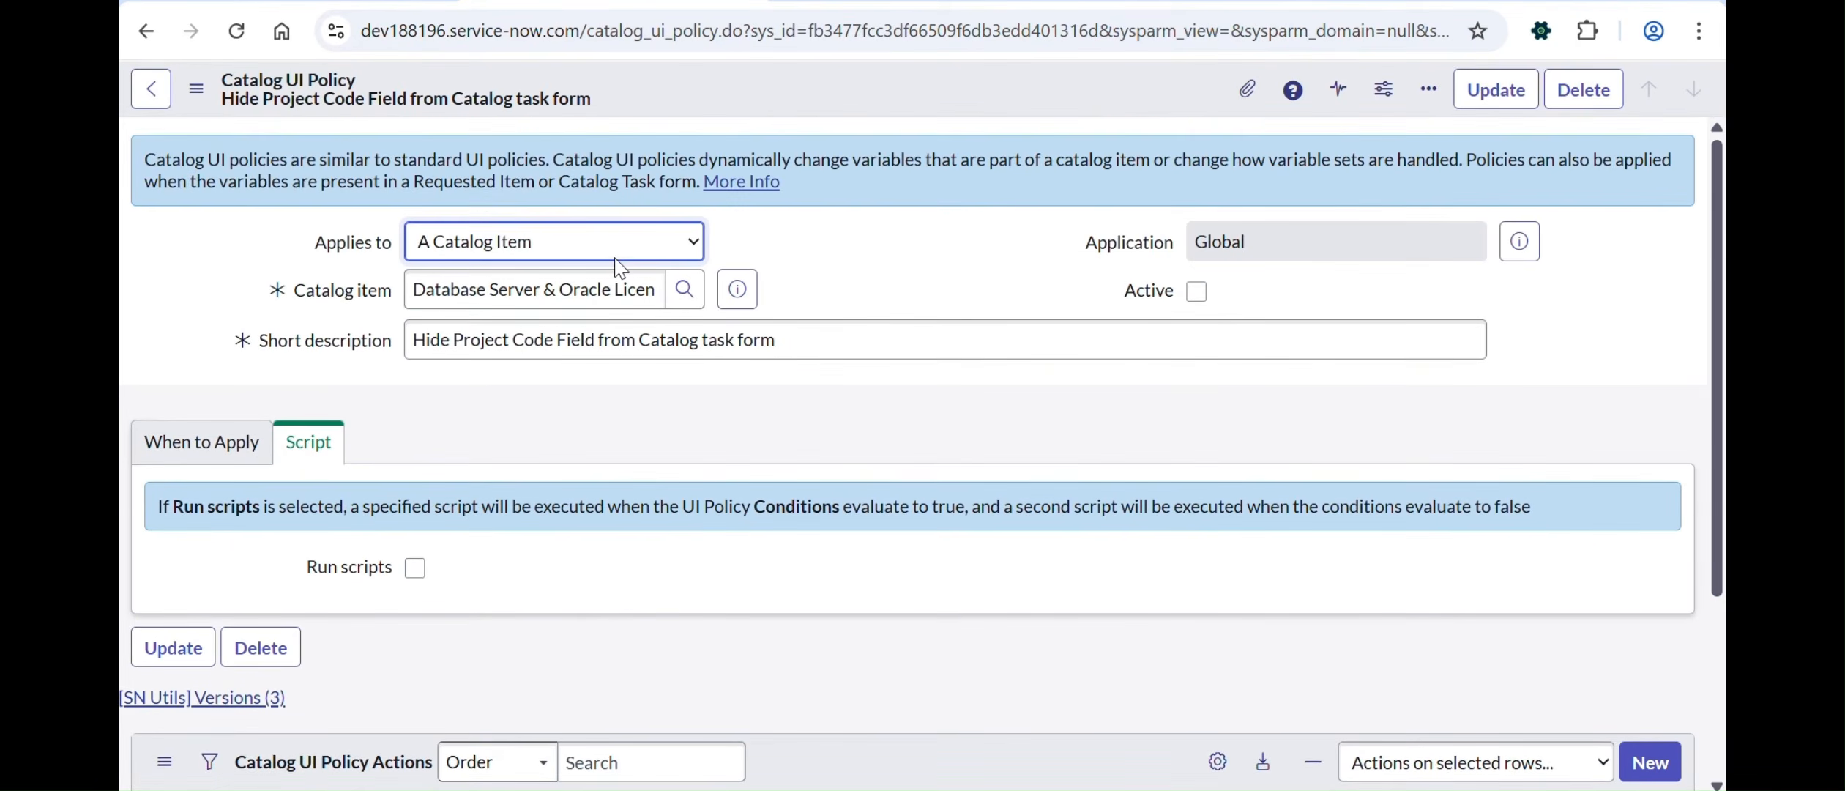
Step: Create a new client script record from the Client Scripts list and name it "Hide Project Code field on catalog task"
{"action": "left_click", "coordinate": [718, 3]}
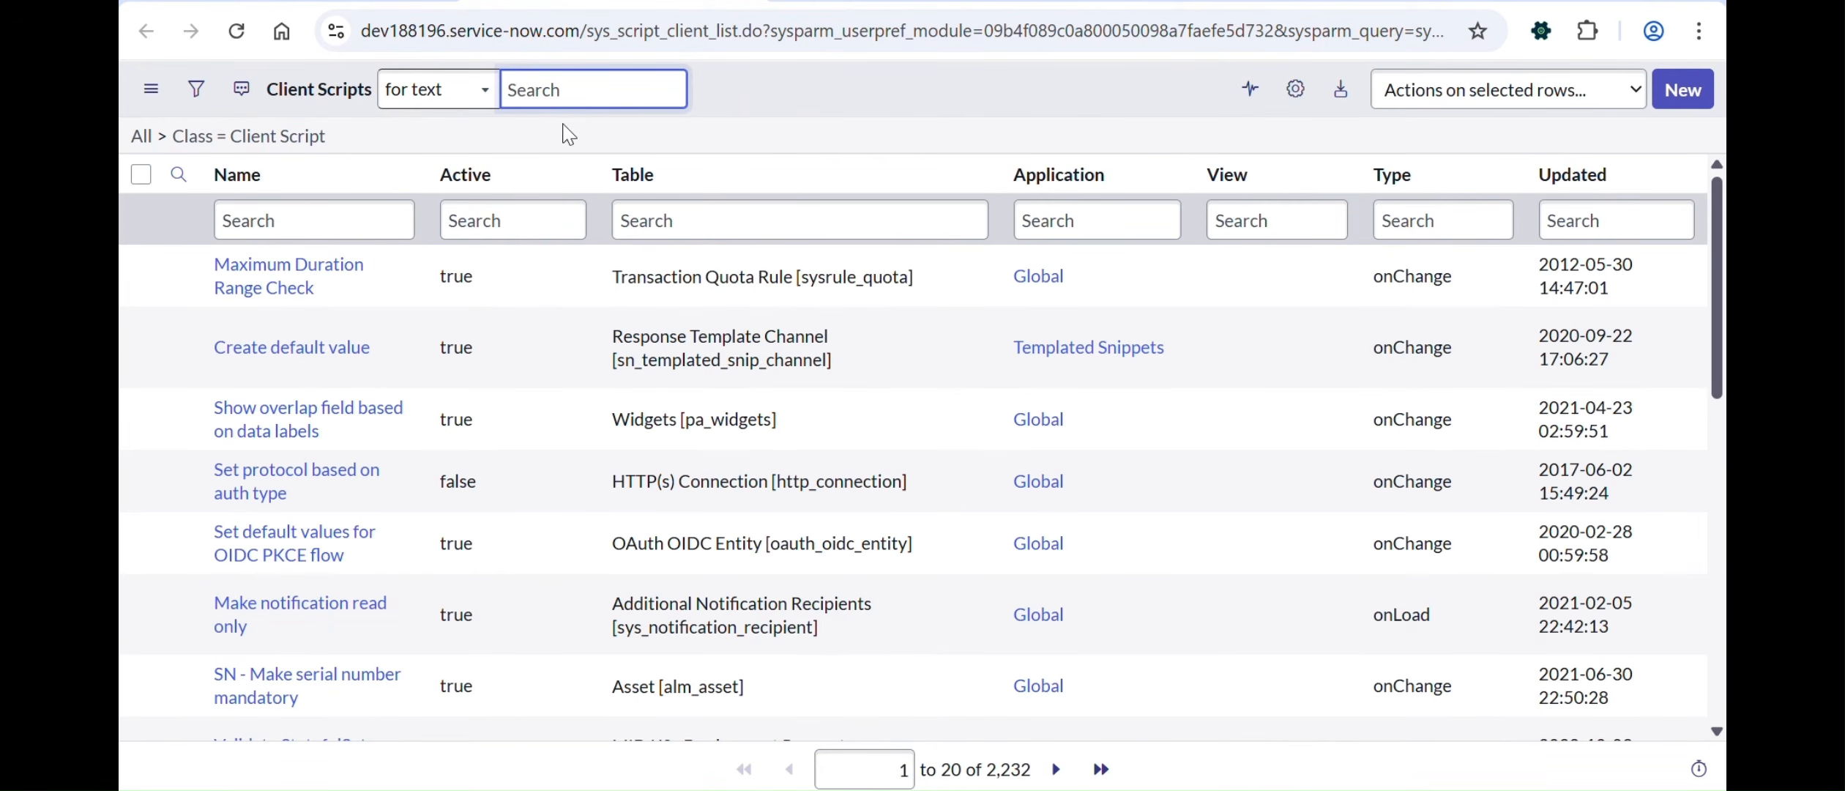
{"action": "left_click", "coordinate": [1687, 90]}
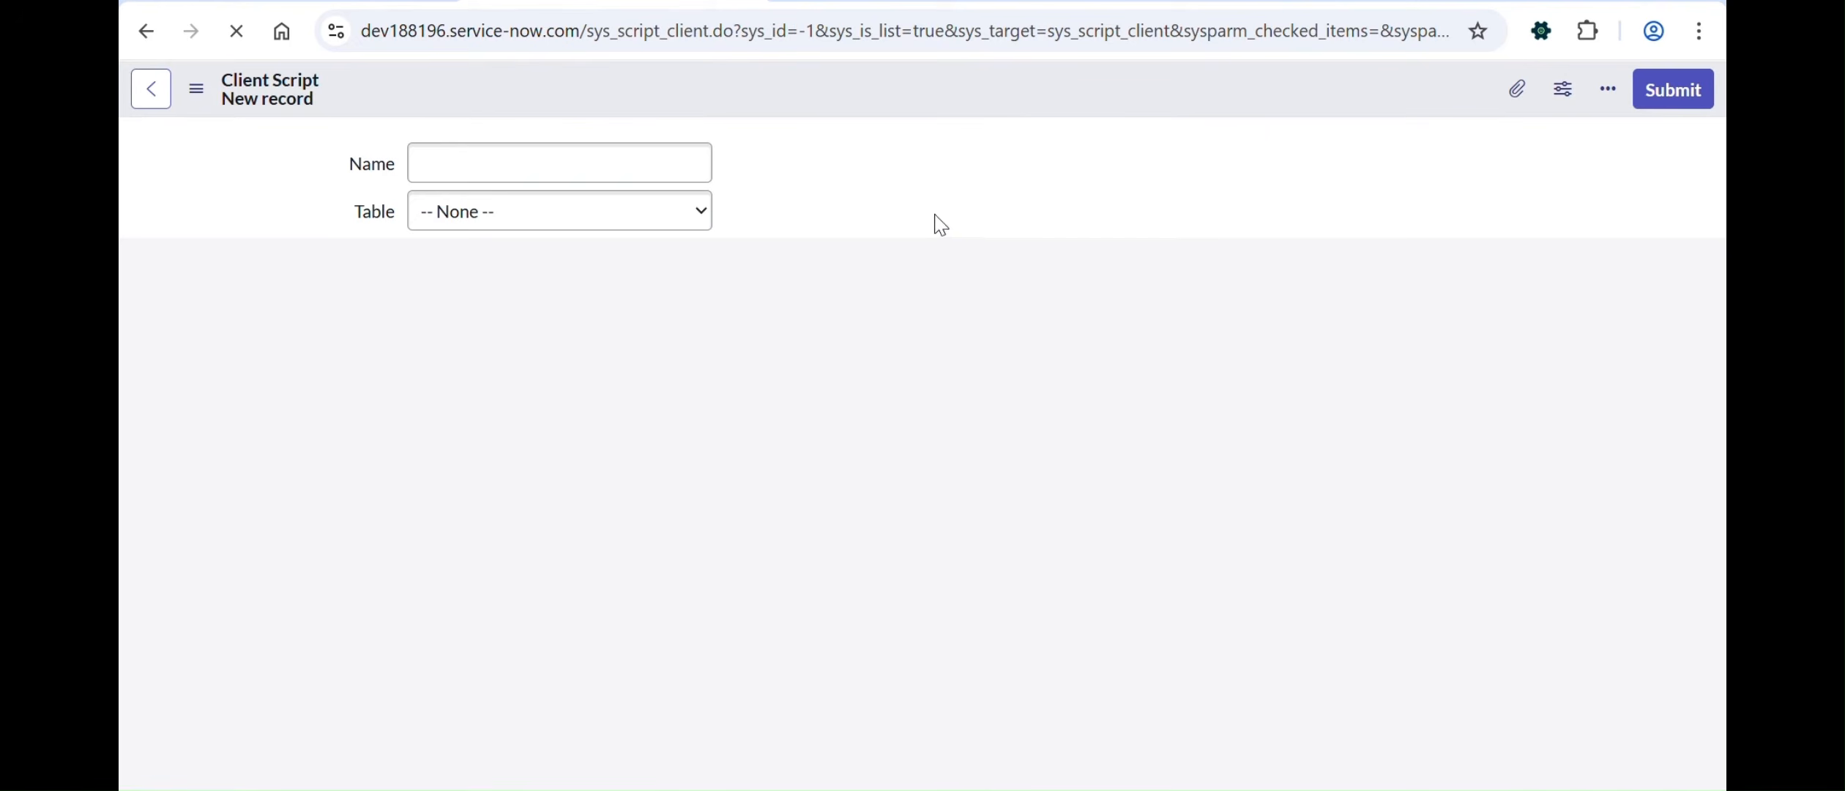
{"action": "left_click", "coordinate": [578, 160]}
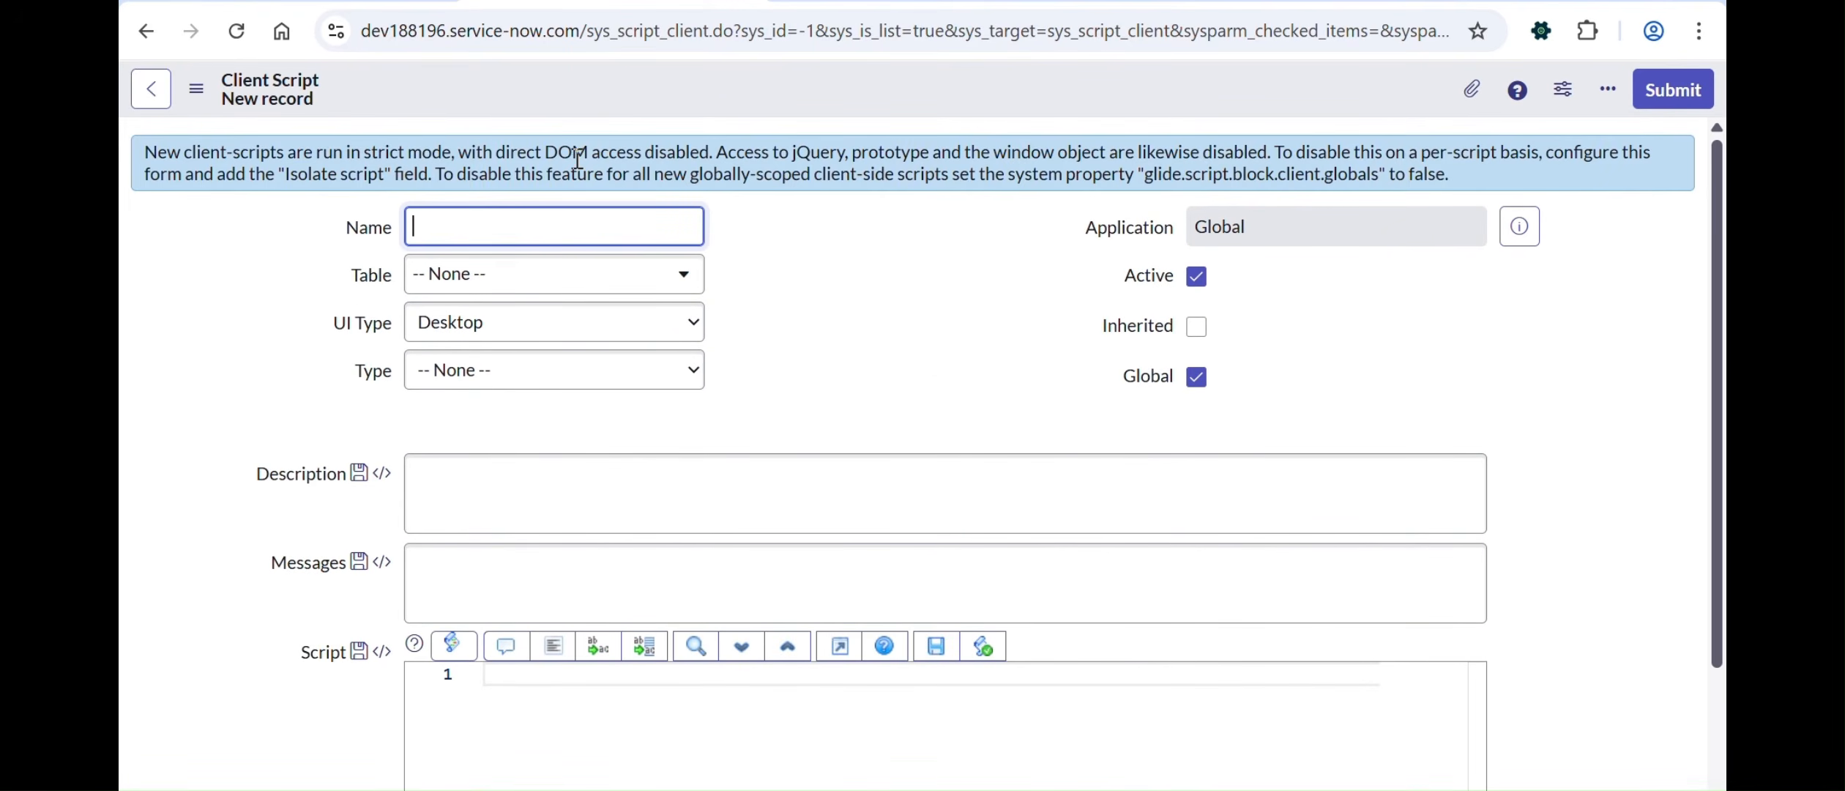
{"action": "type", "text": "H"}
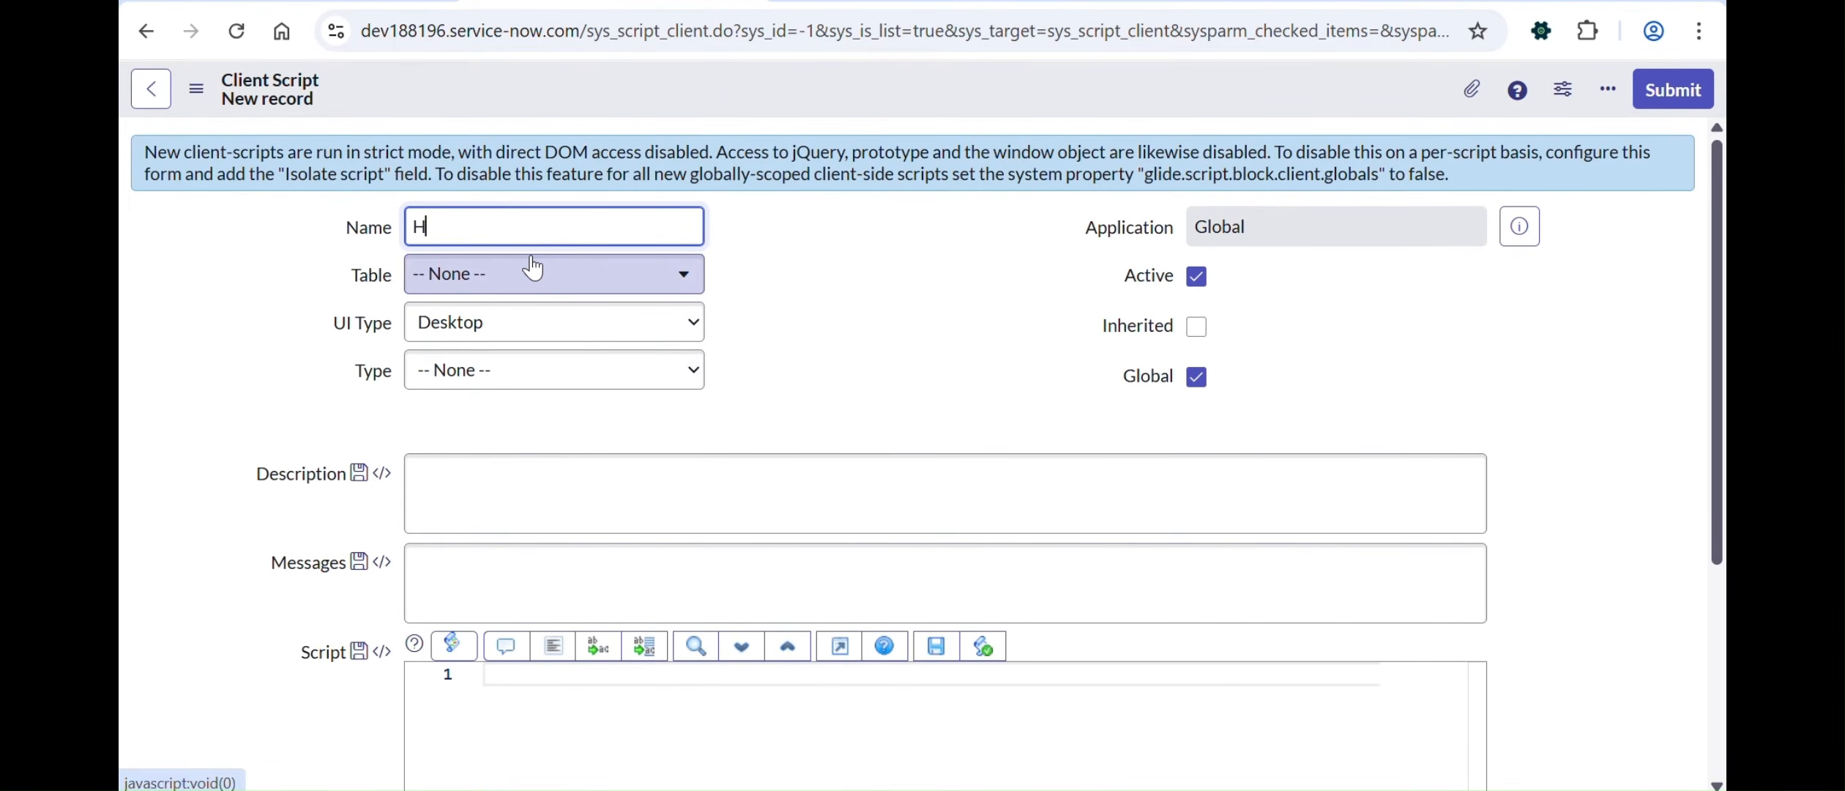
{"action": "type", "text": "ide Project Code field on catalog"}
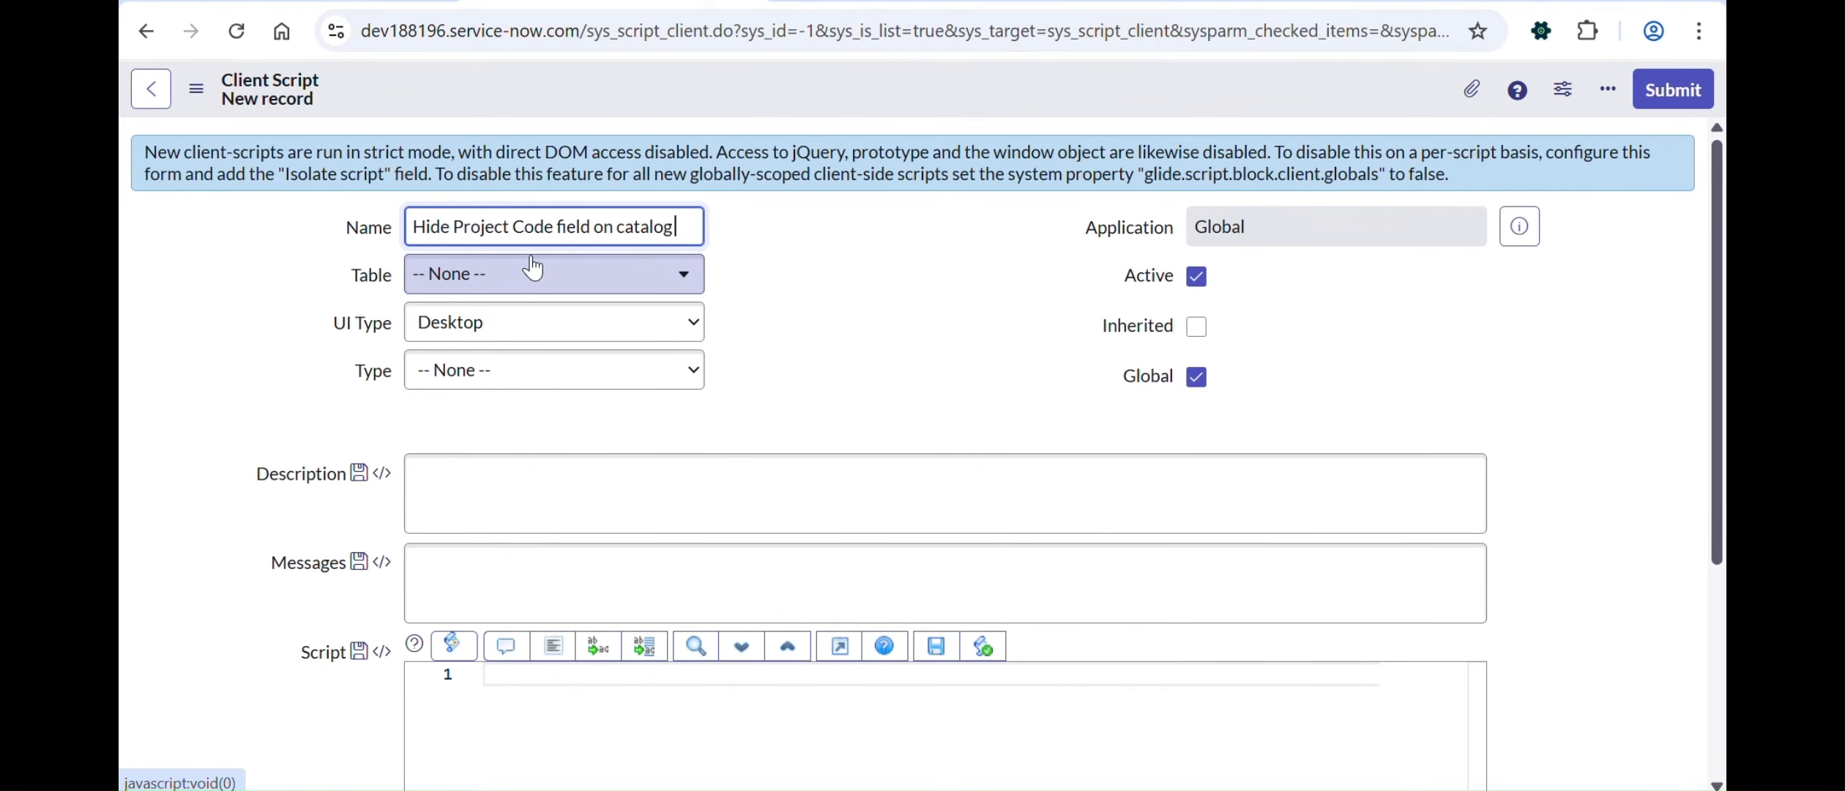
{"action": "type", "text": " task"}
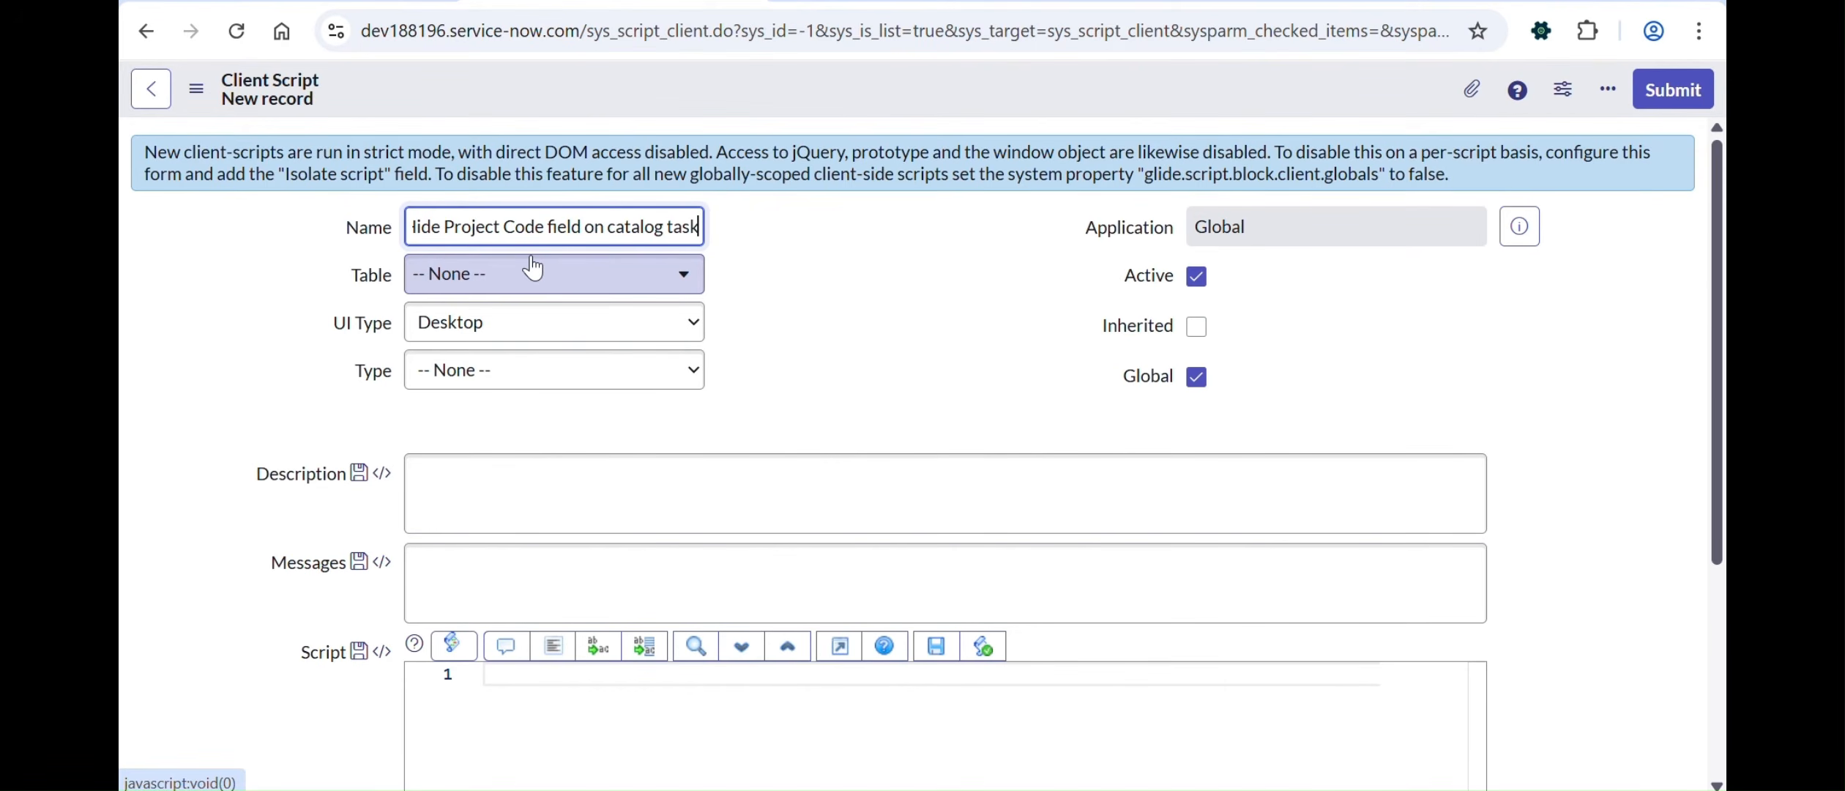
Step: Set the client script's table to Catalog Task [sc_task] and its type to onLoad, keeping the UI type as Desktop
{"action": "left_click", "coordinate": [629, 268]}
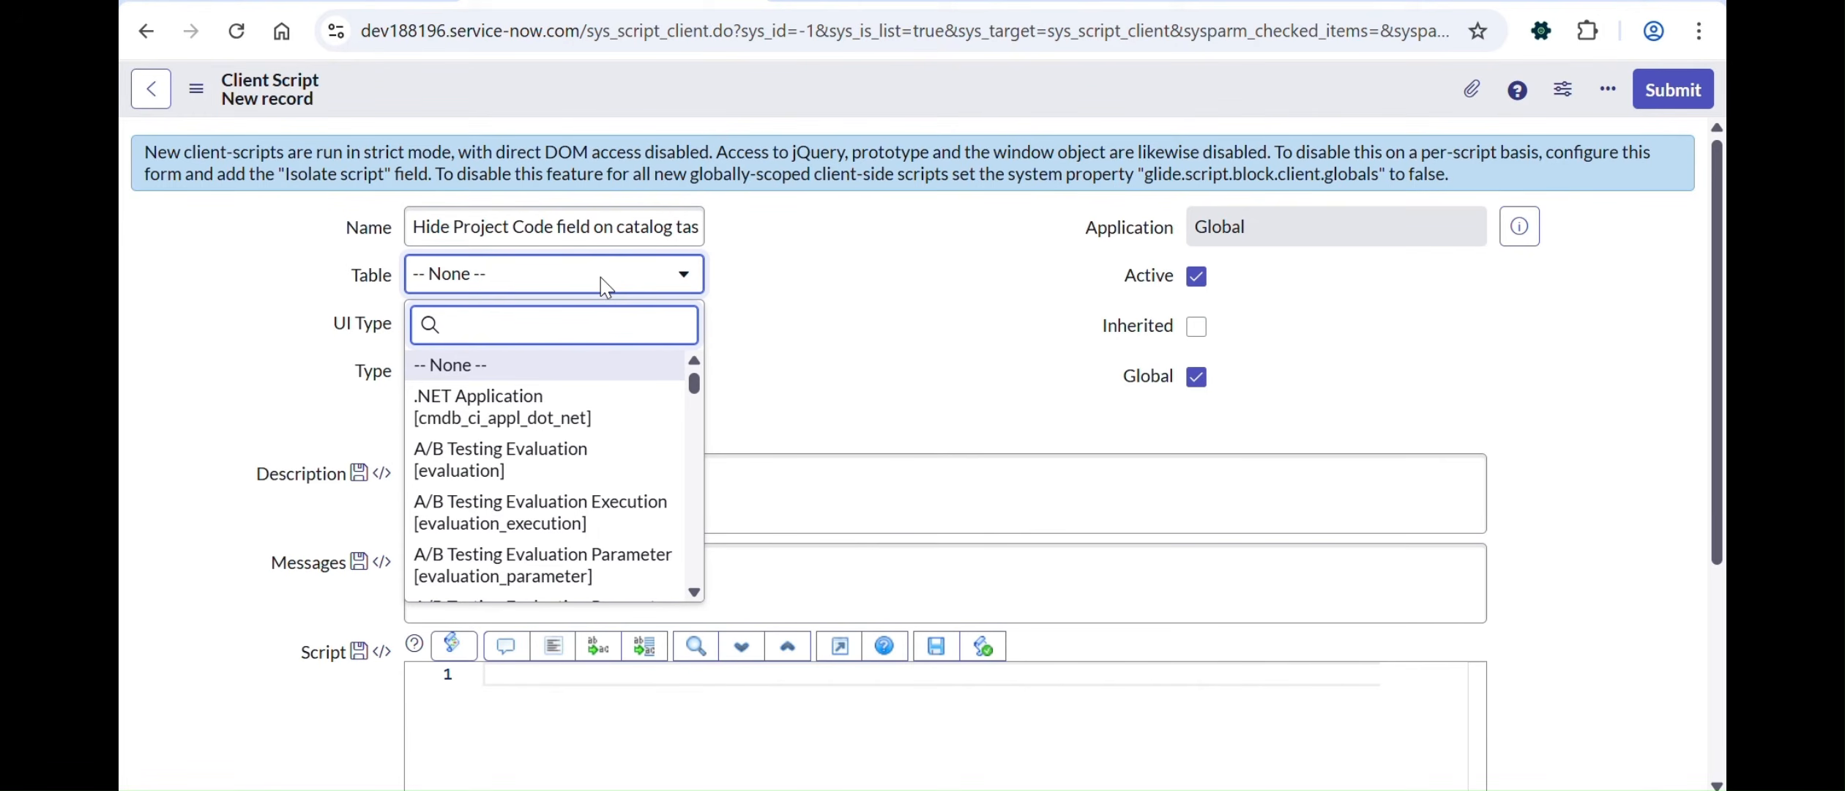
{"action": "type", "text": "sc_tas"}
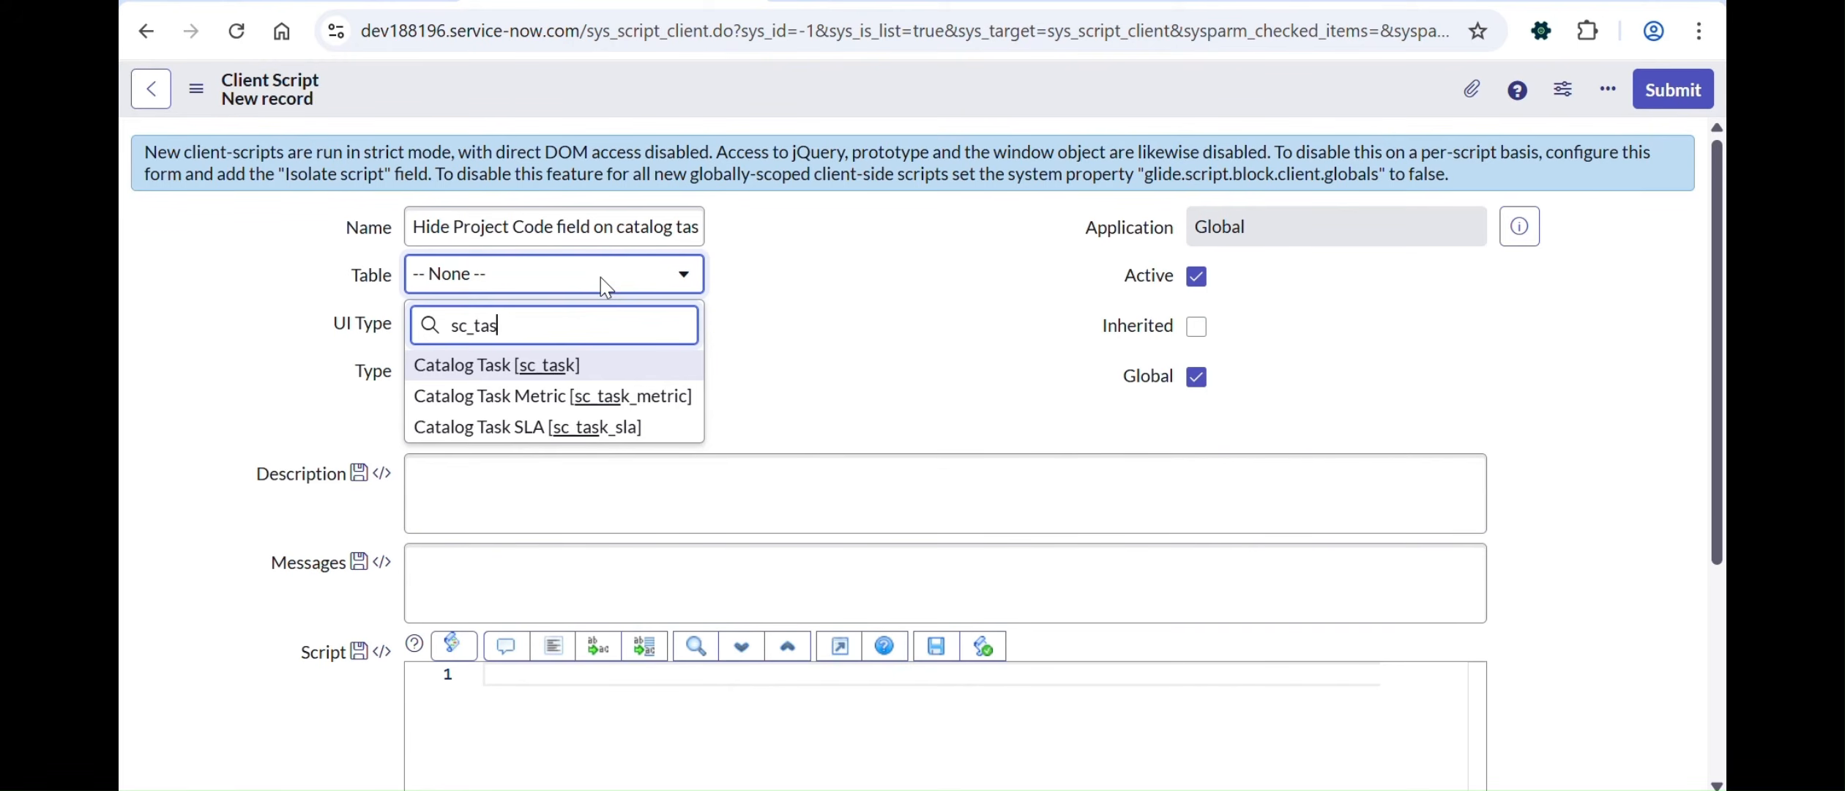
{"action": "key", "text": "Return"}
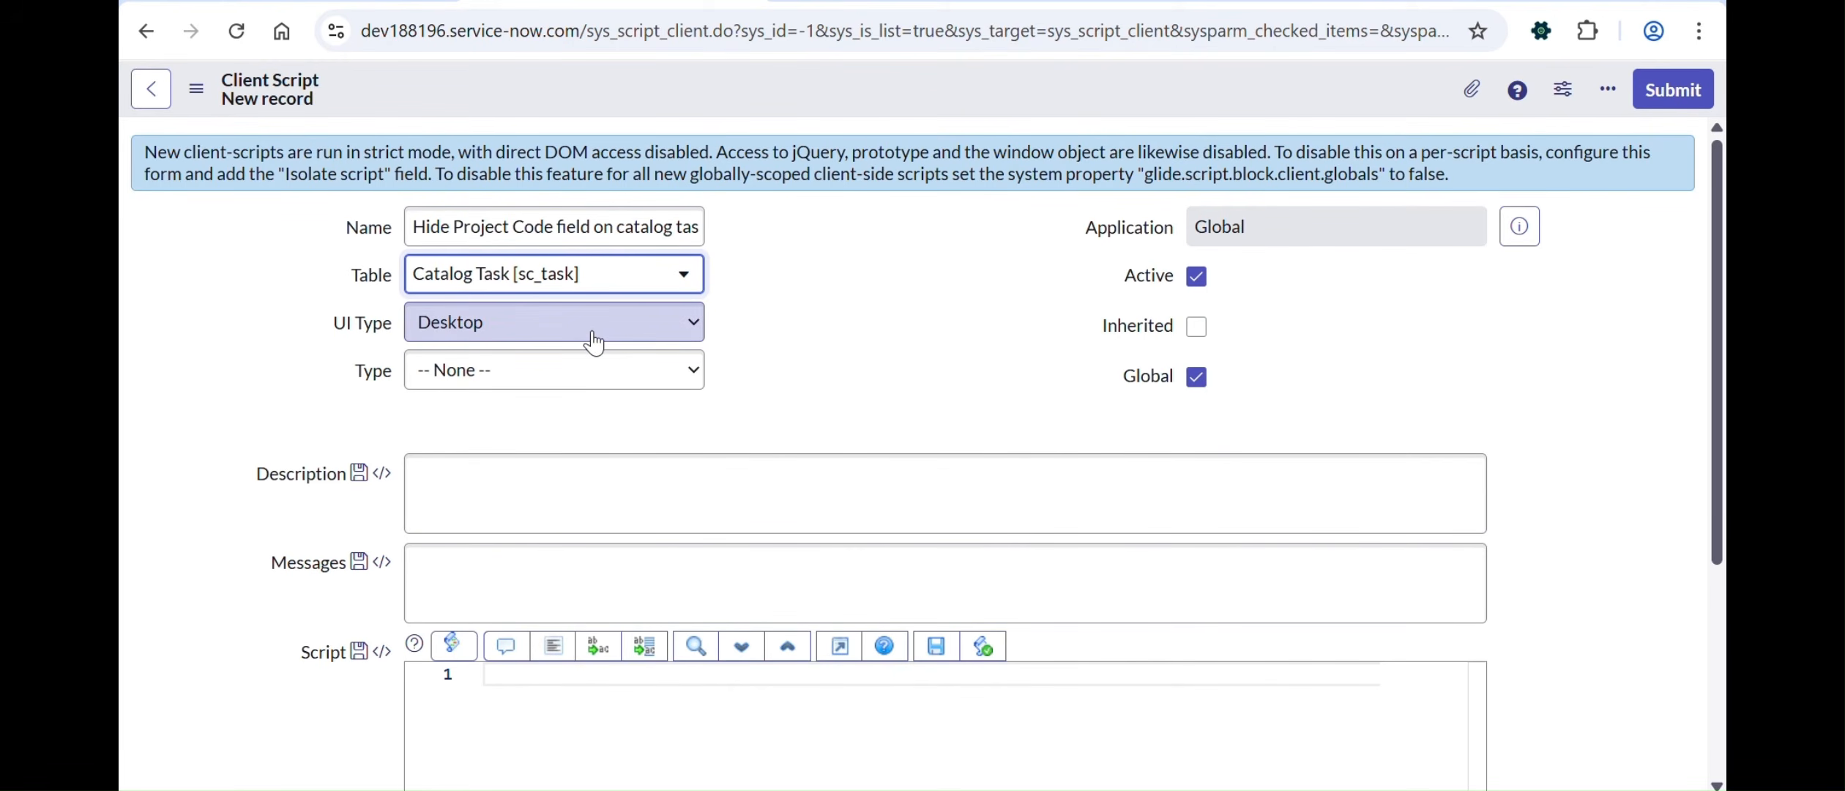
{"action": "left_click", "coordinate": [666, 331]}
{"action": "left_click", "coordinate": [667, 330]}
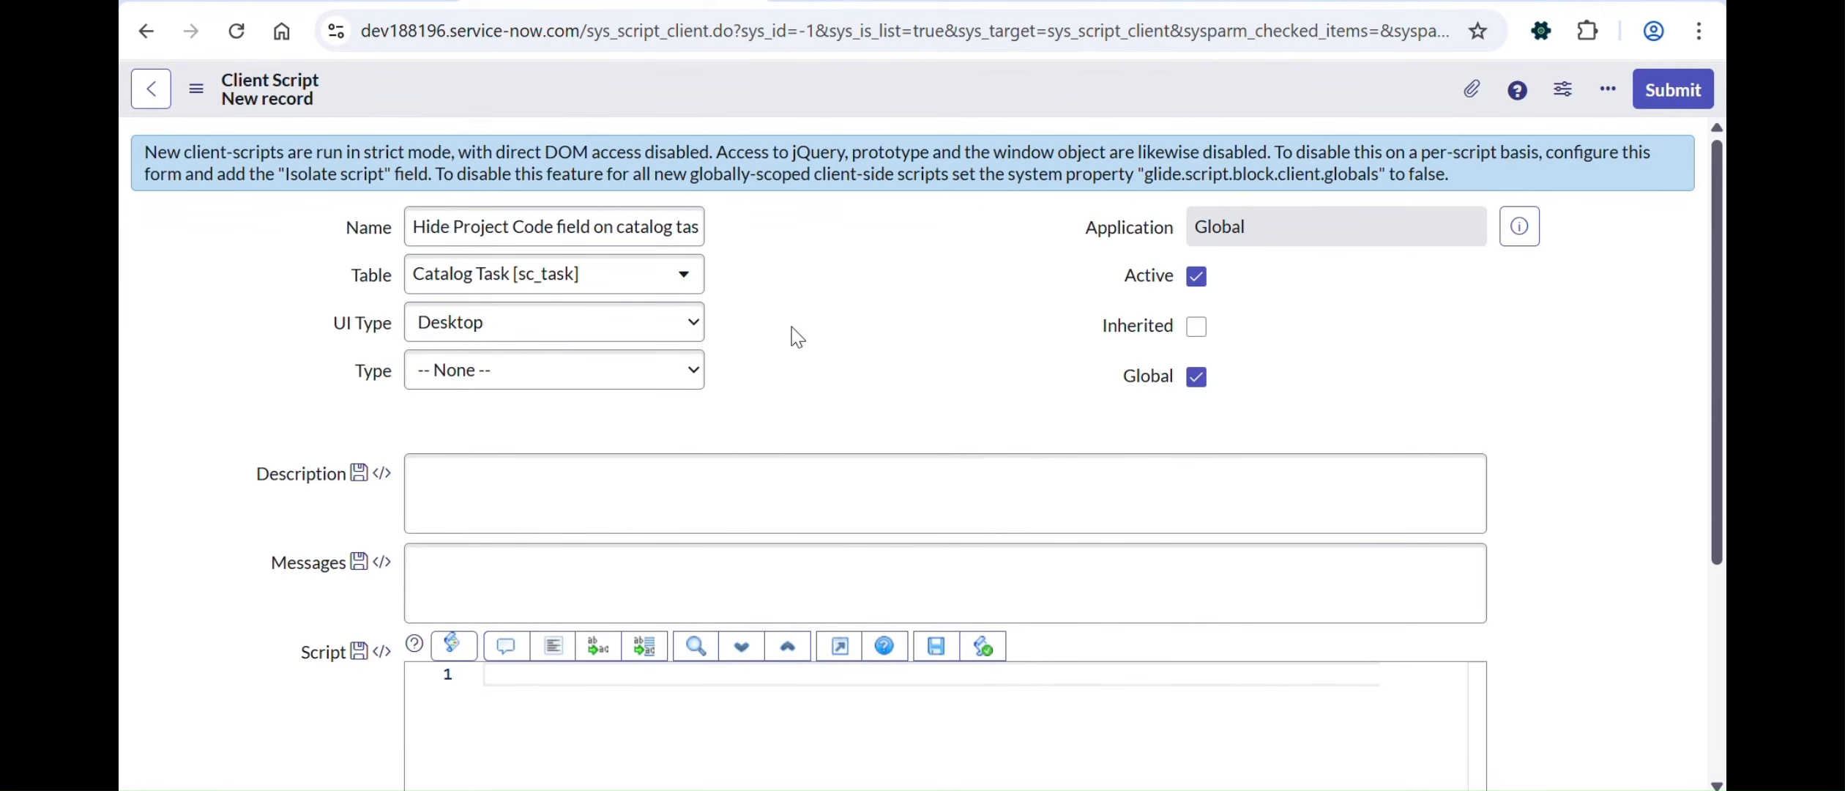
{"action": "left_click", "coordinate": [681, 323]}
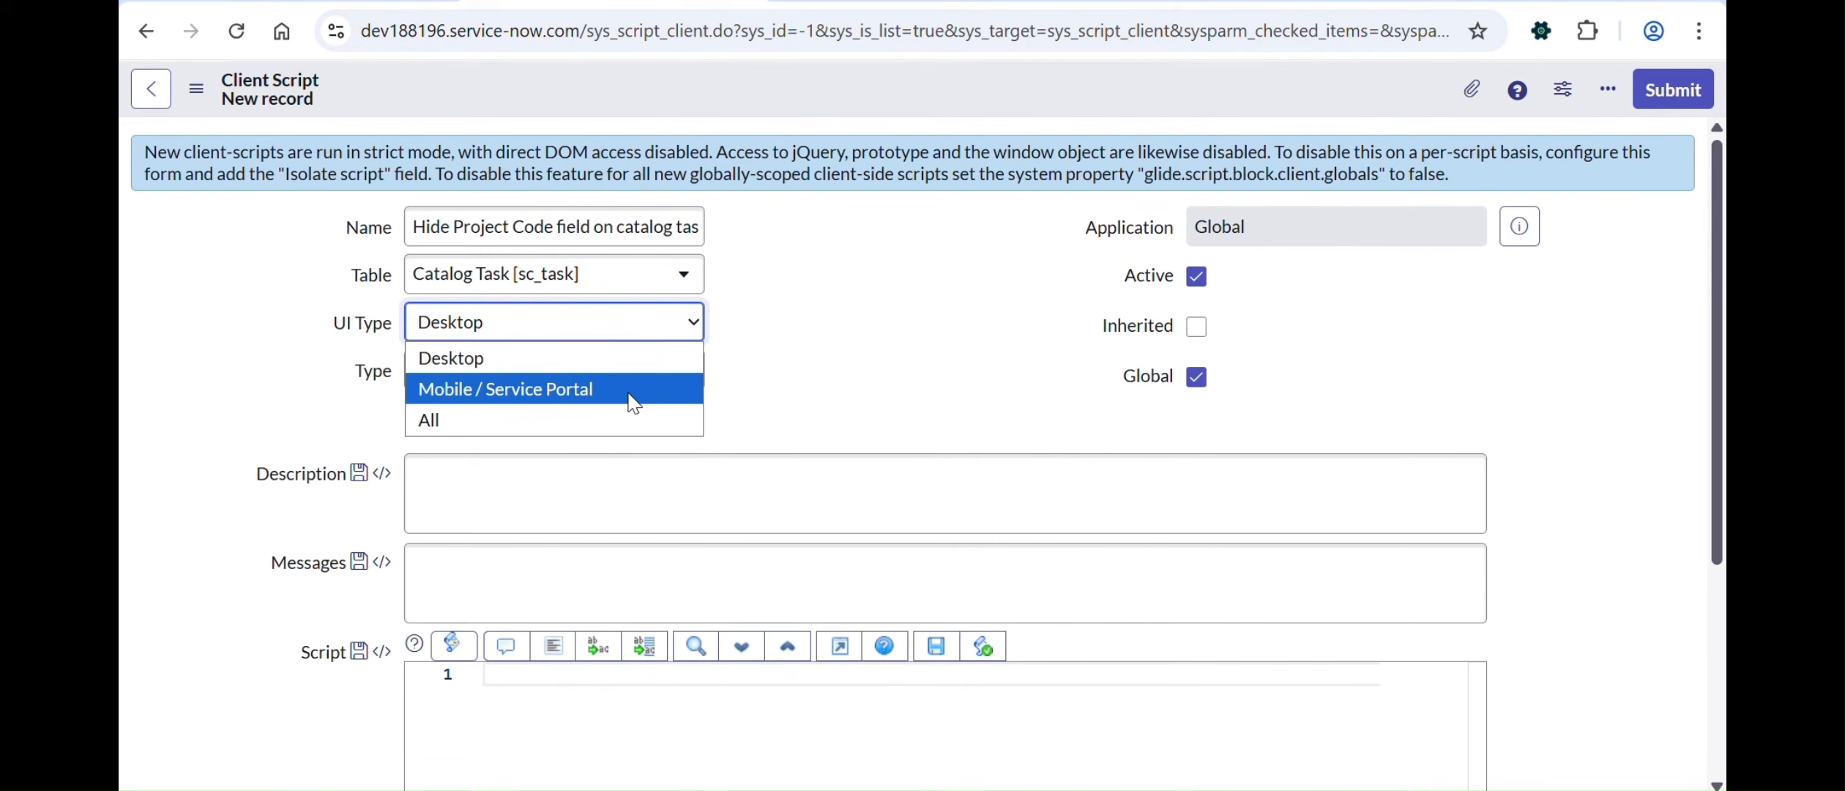
{"action": "left_click", "coordinate": [919, 341]}
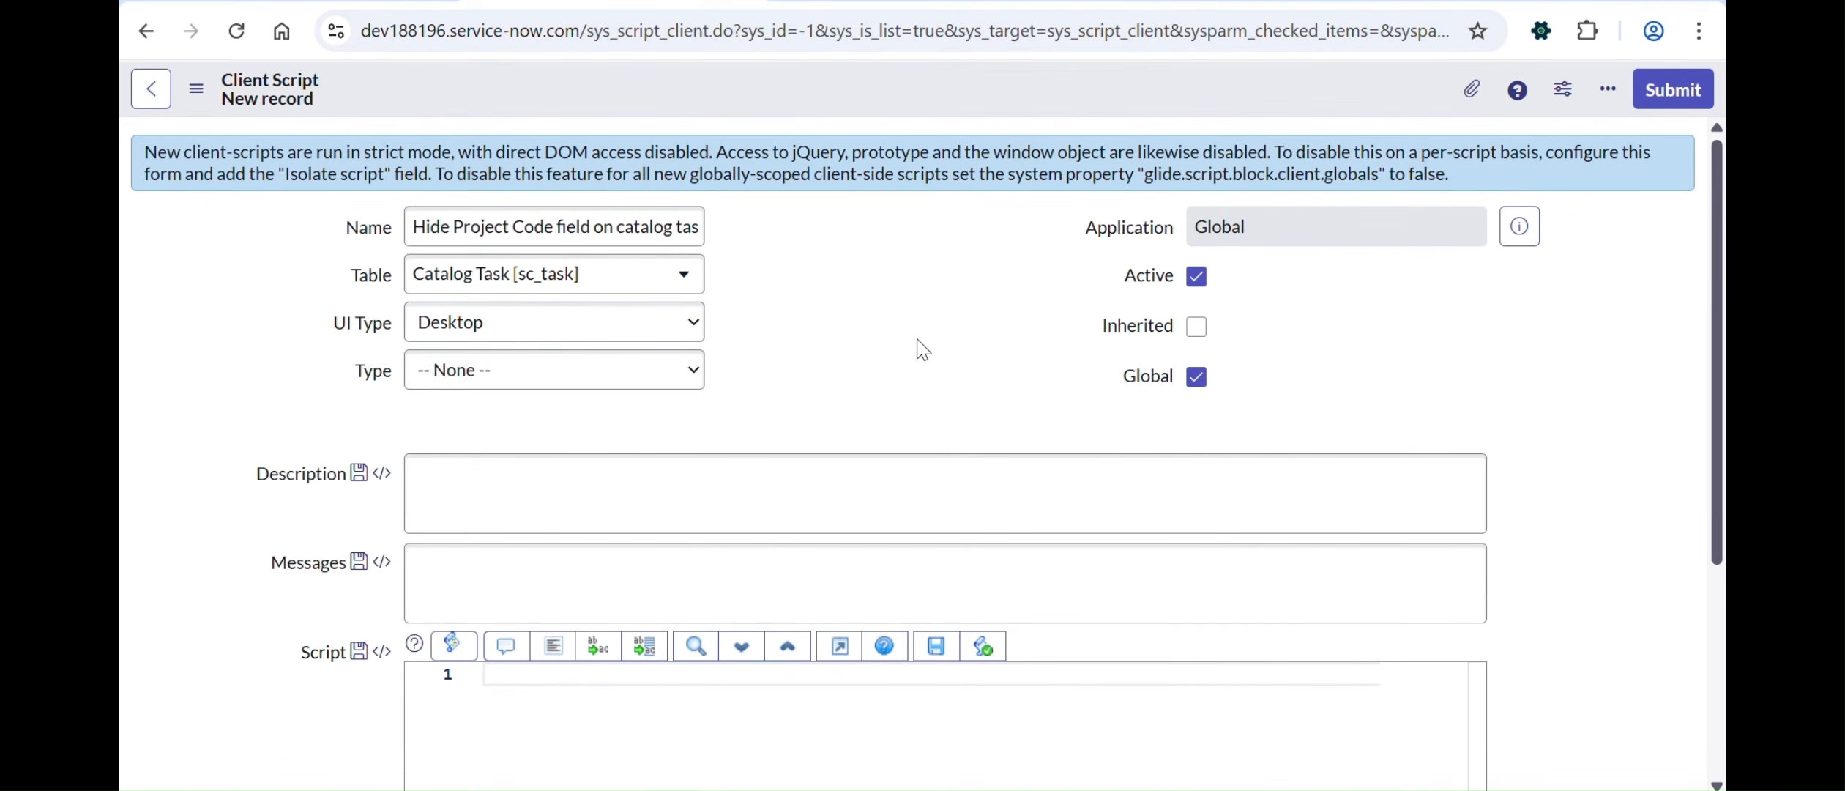
{"action": "left_click", "coordinate": [600, 374]}
{"action": "left_click", "coordinate": [547, 498]}
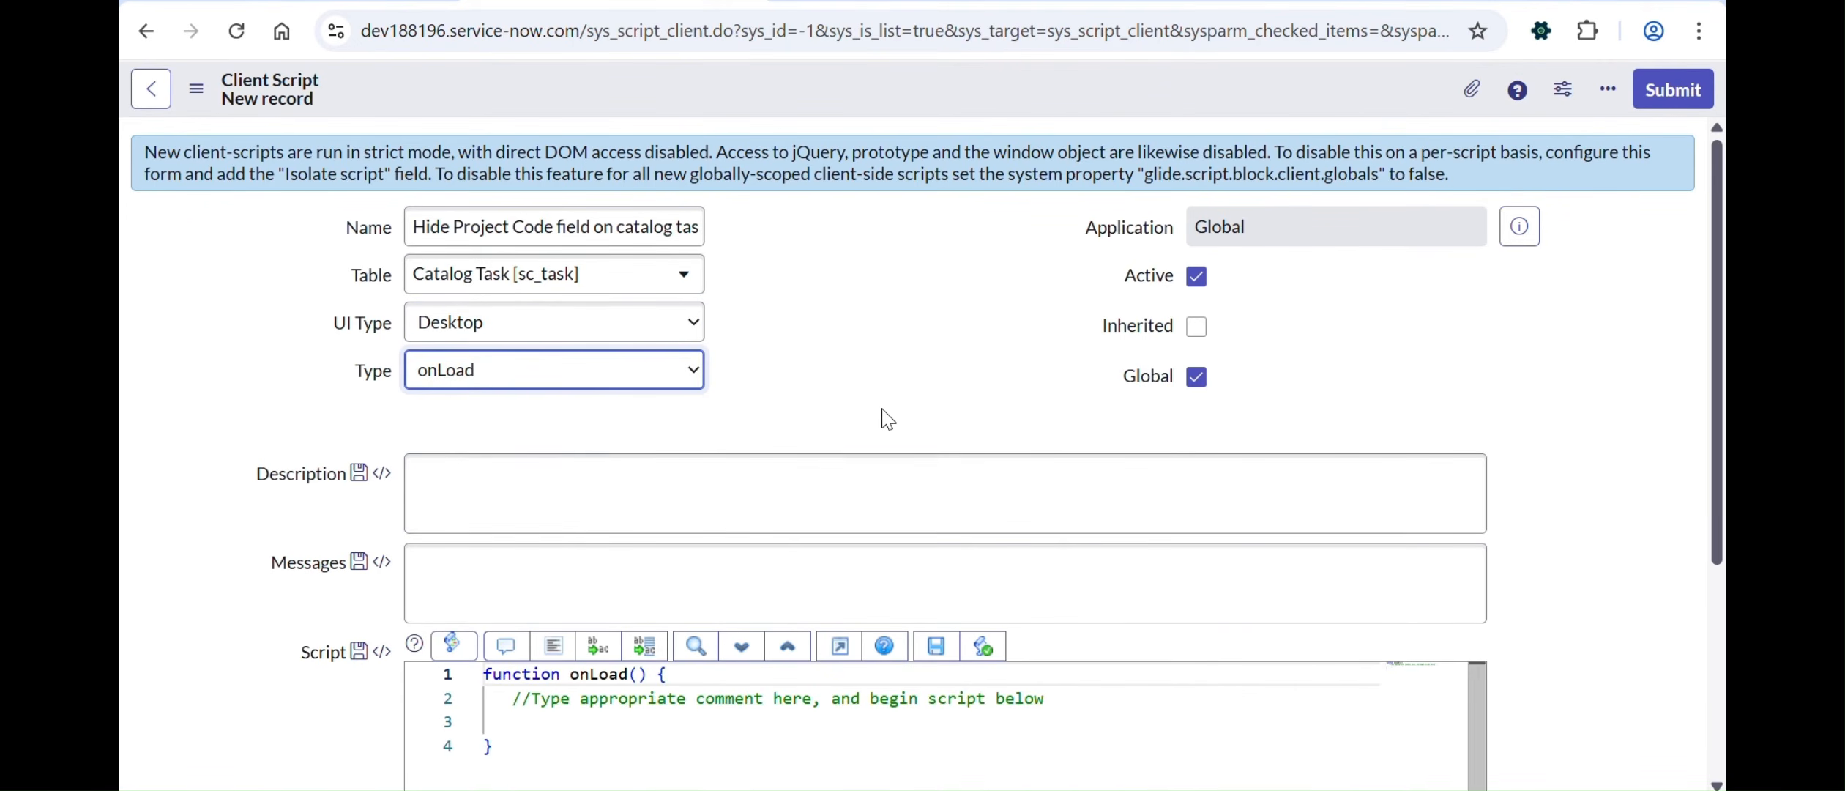
Step: Begin an if condition in the onLoad function that reads the task state with g_form.getValue('state')
{"action": "scroll", "coordinate": [882, 416], "scroll_direction": "down", "scroll_amount": 2}
{"action": "left_click", "coordinate": [608, 583]}
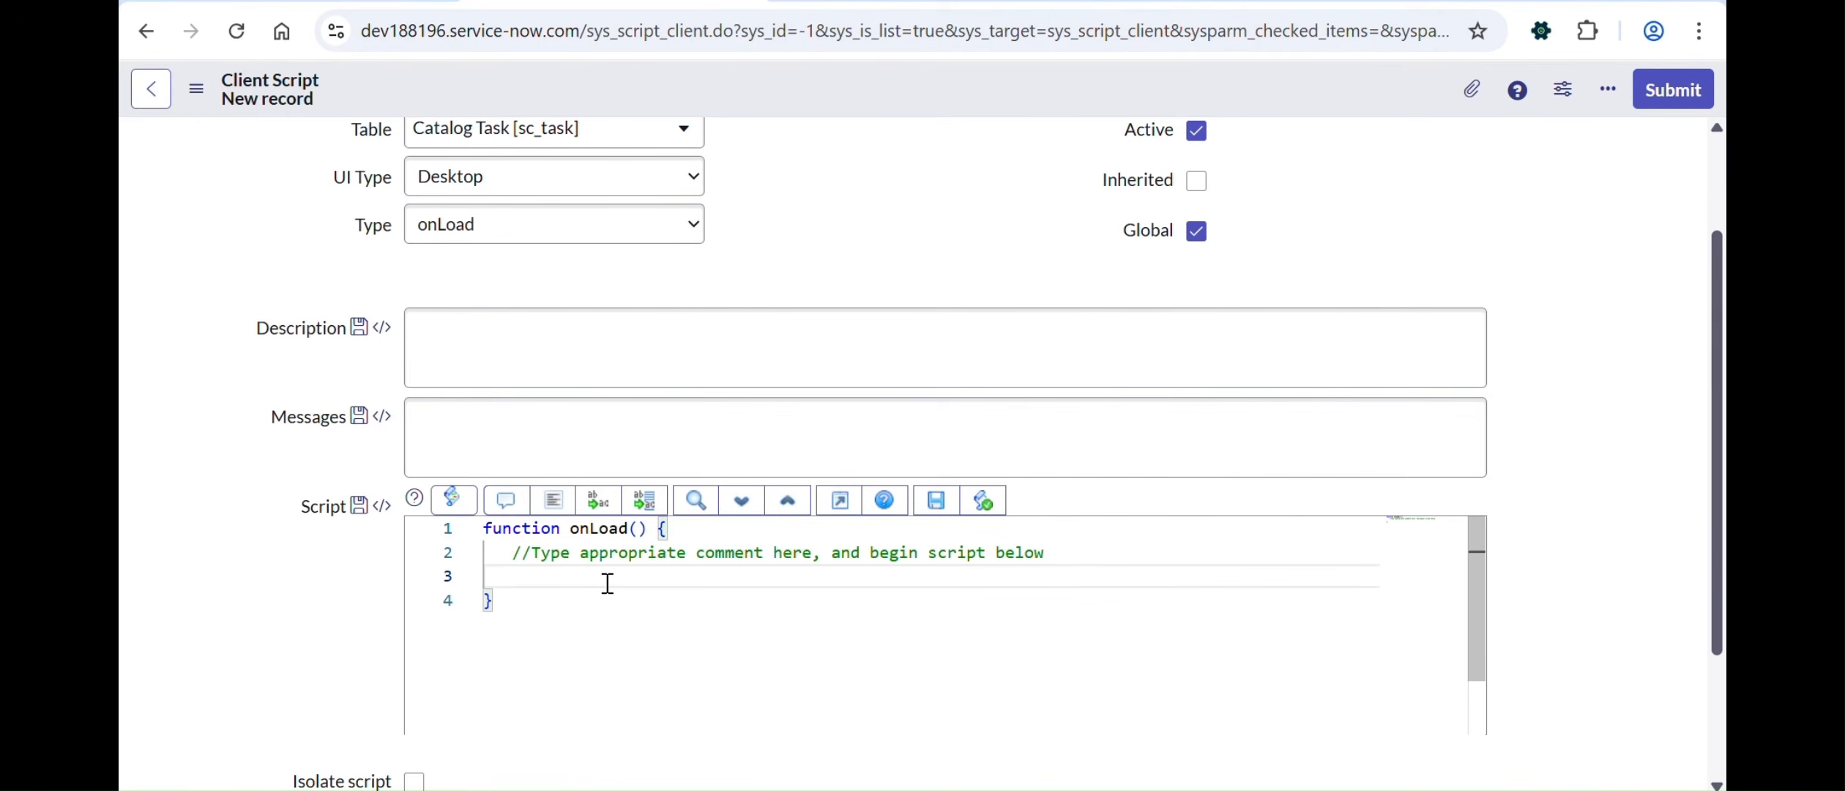
{"action": "type", "text": "if)g"}
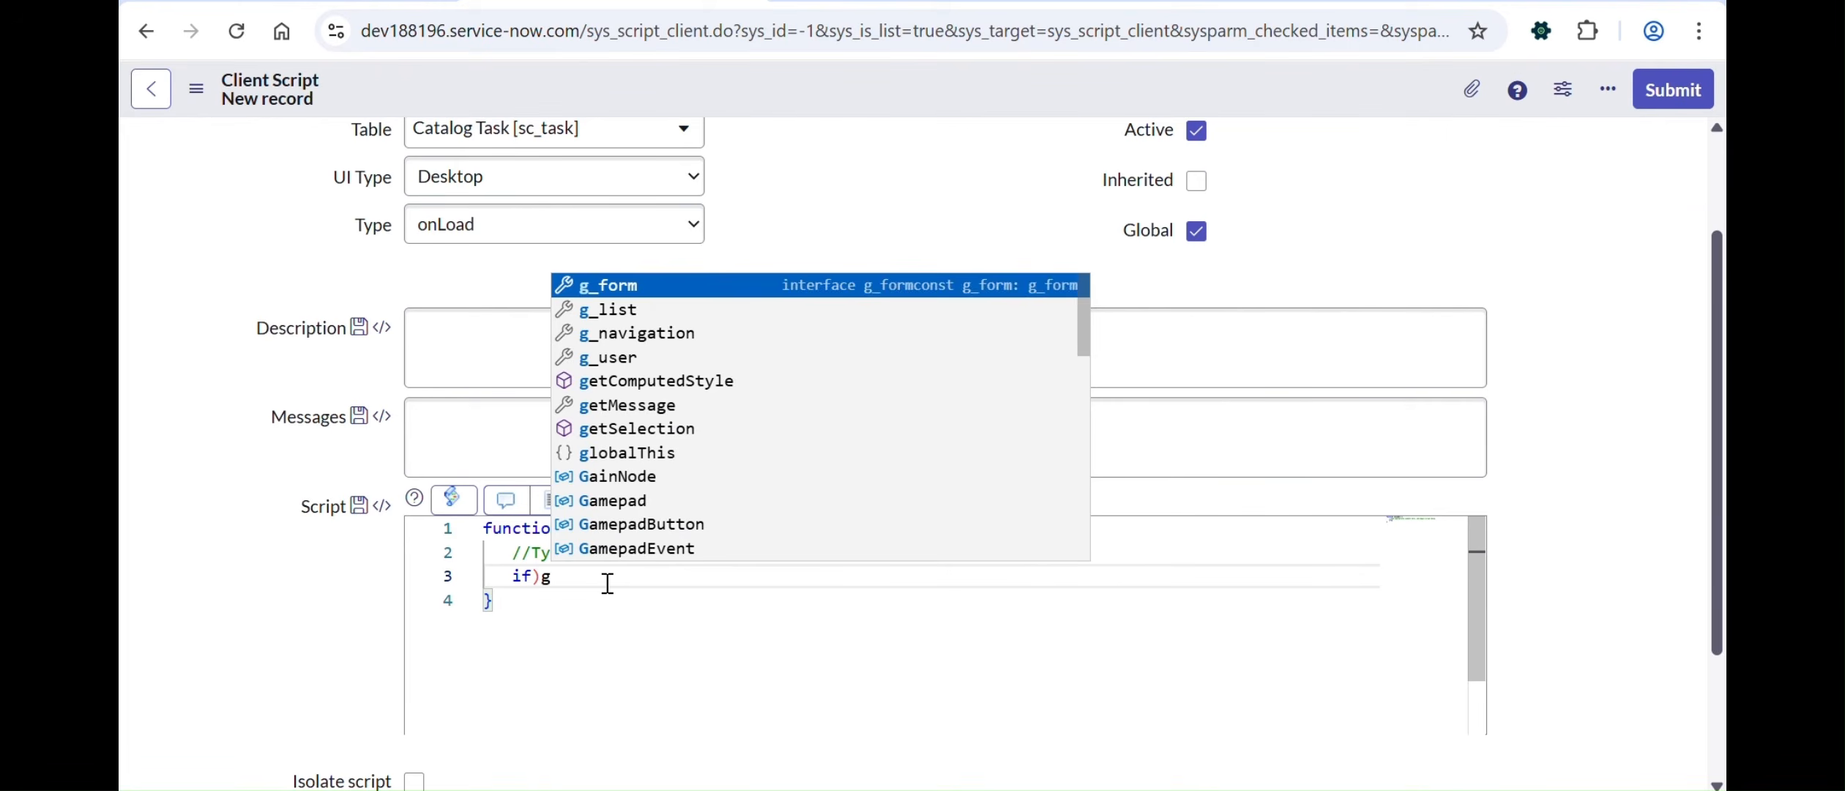
{"action": "key", "text": "BackSpace"}
{"action": "key", "text": "BackSpace"}
{"action": "type", "text": "(g_form."}
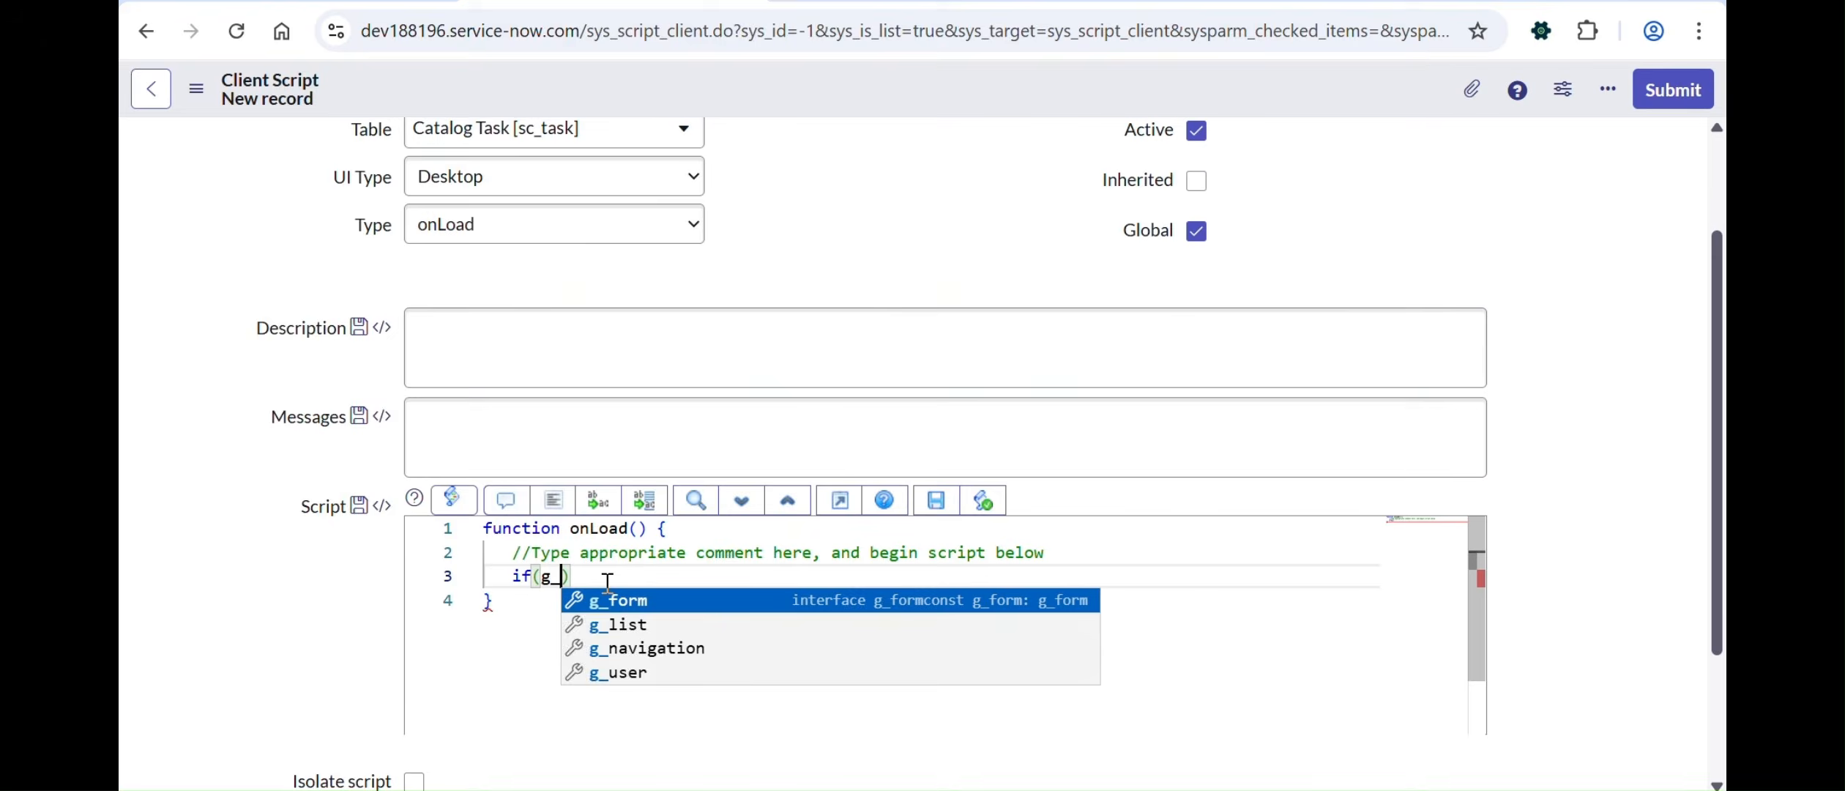
{"action": "type", "text": "getV"}
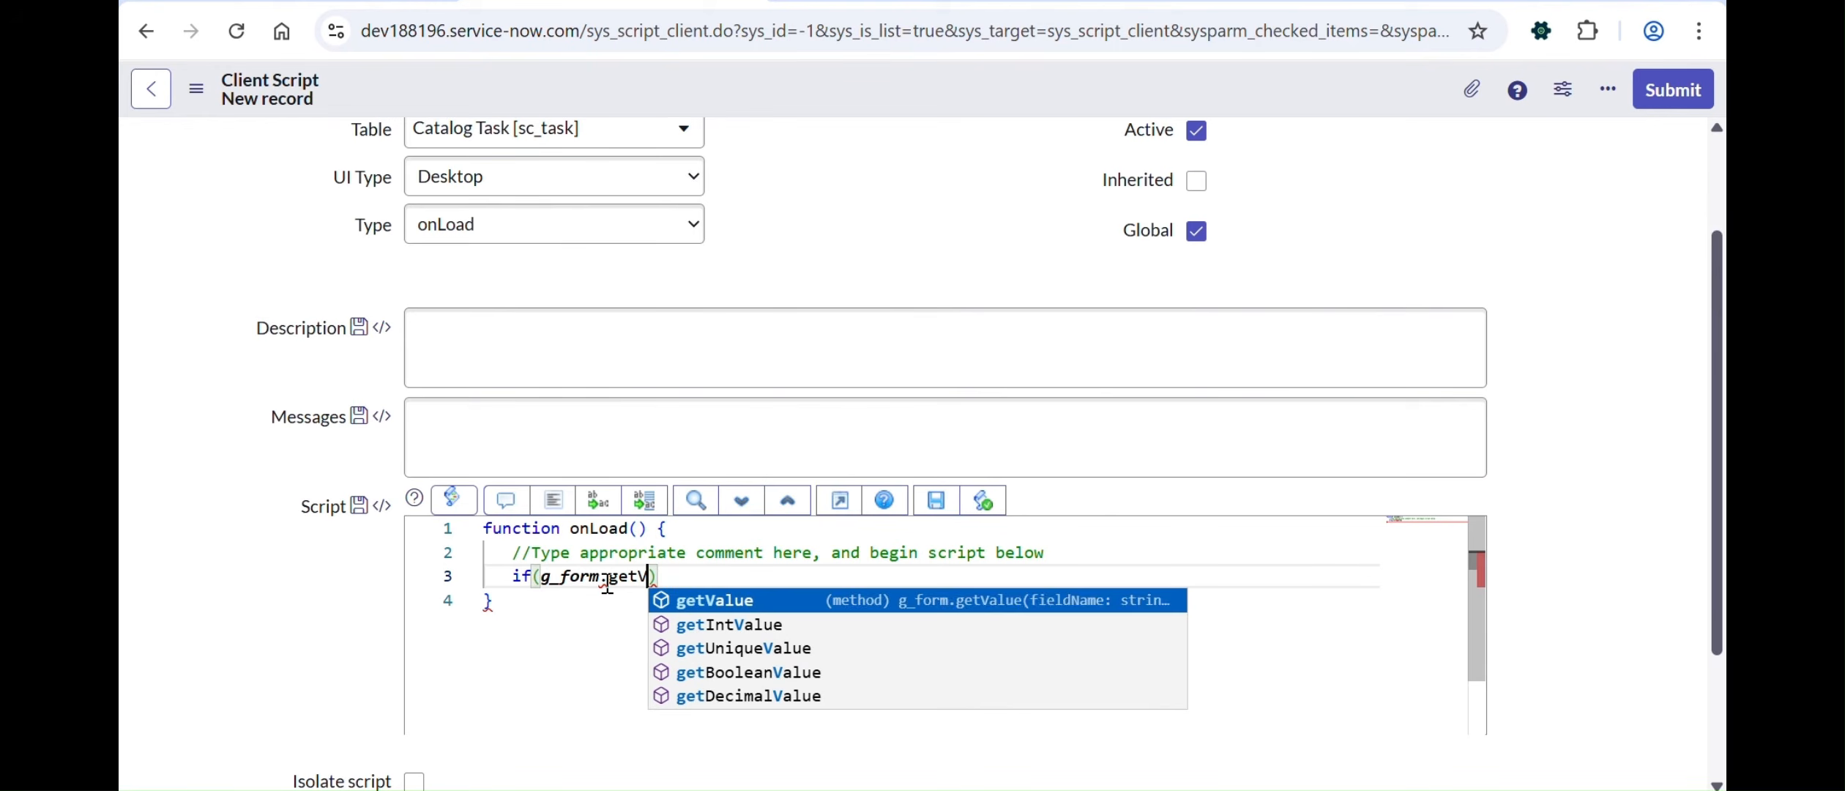
{"action": "key", "text": "Return"}
{"action": "type", "text": "('state'"}
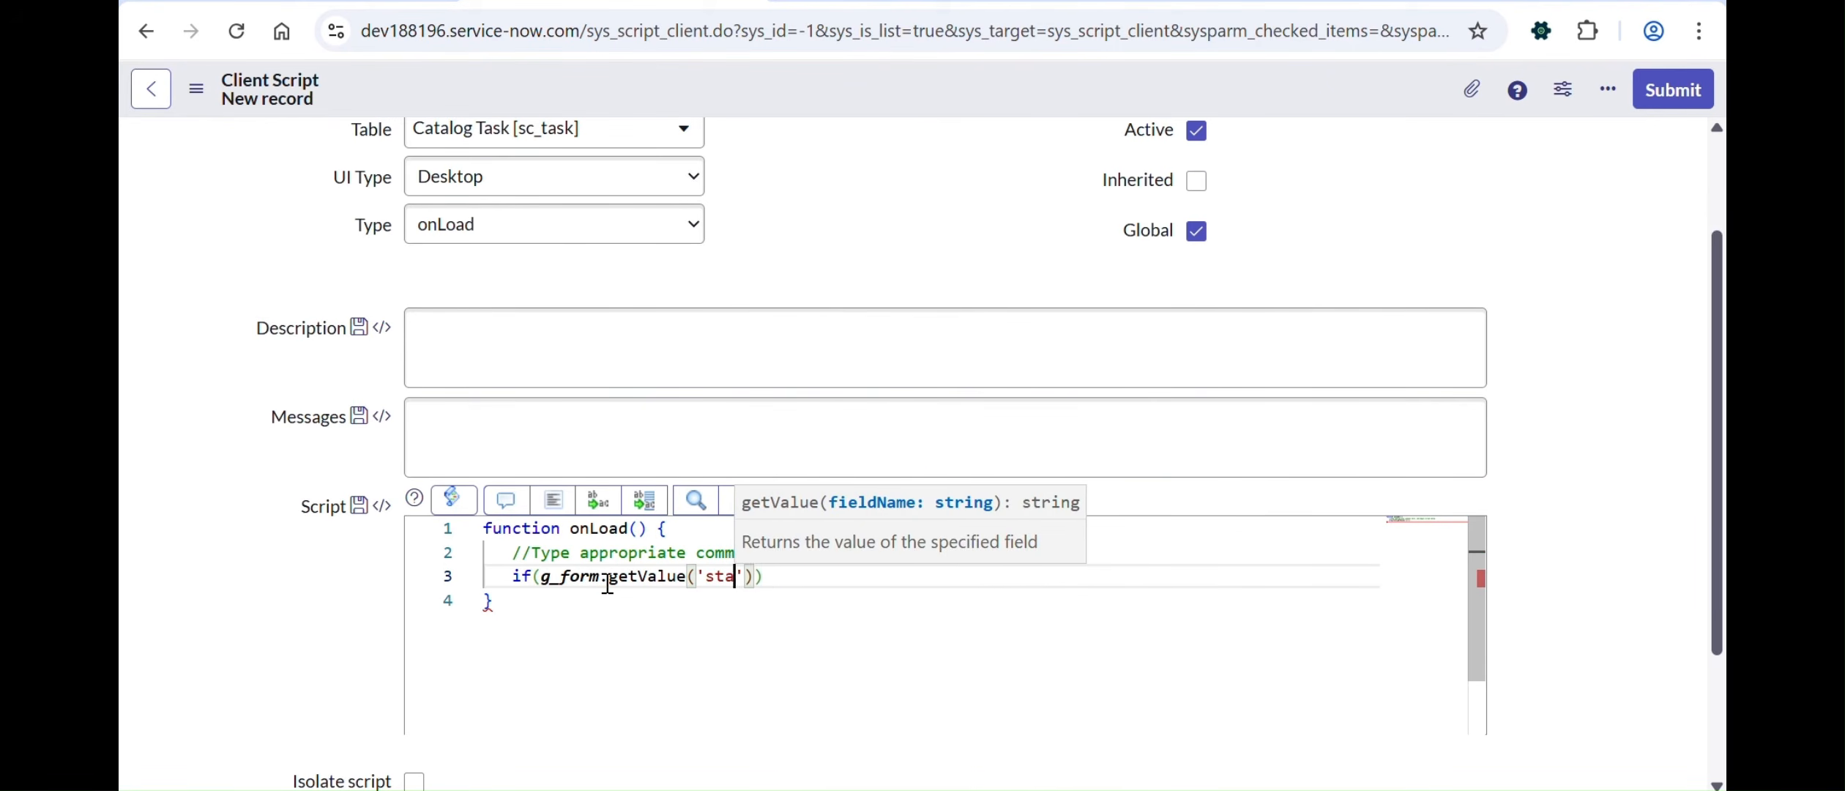
{"action": "type", "text": ")"}
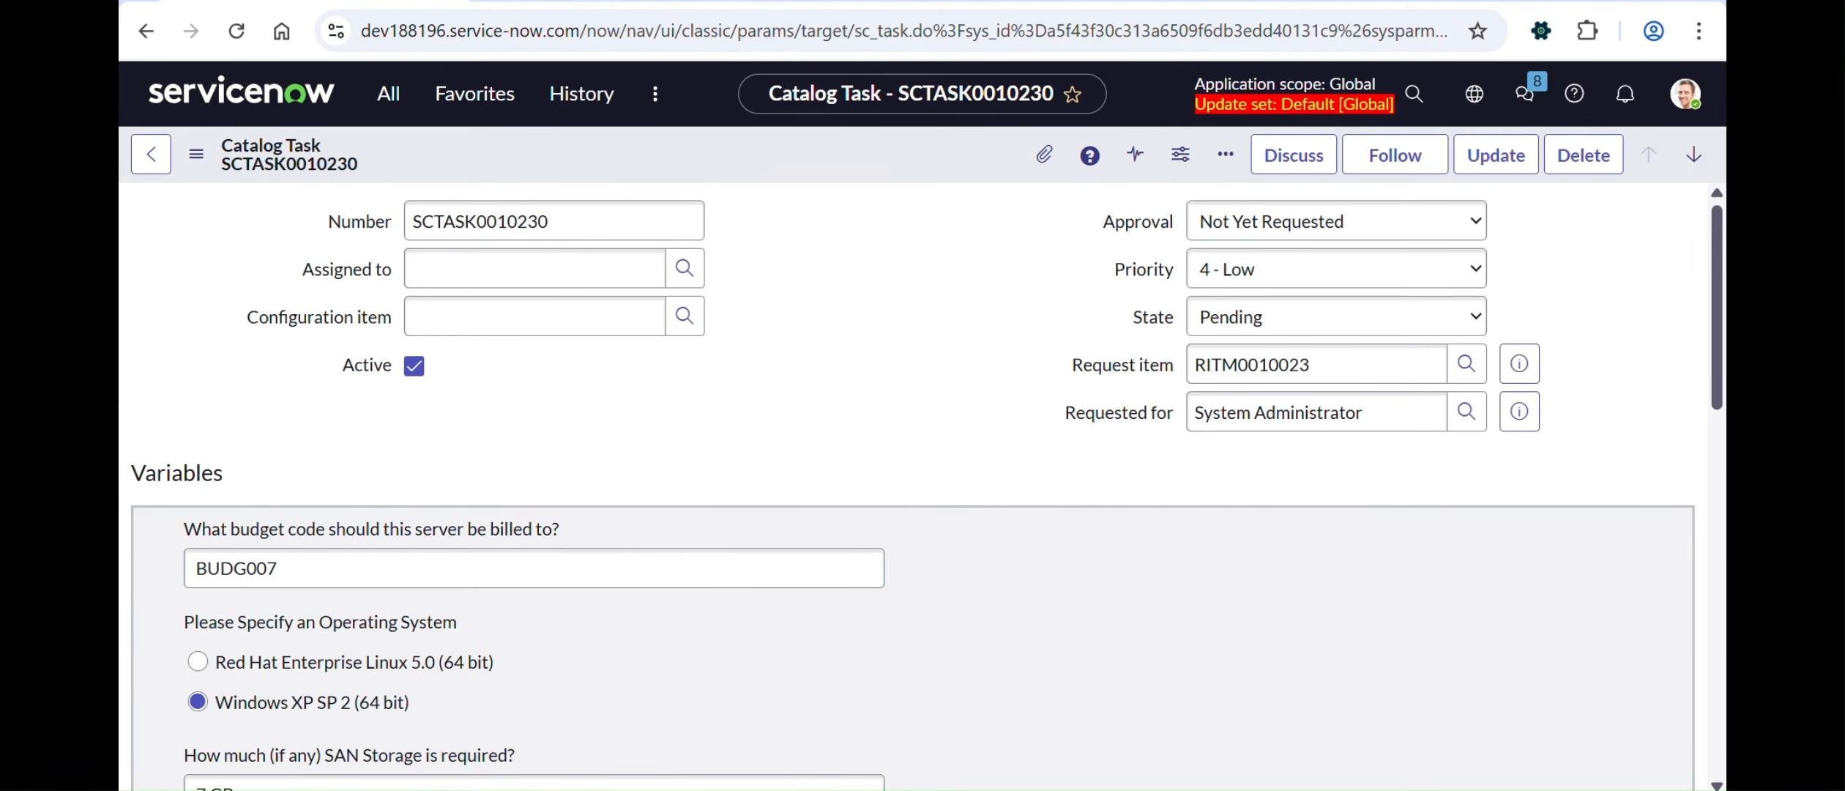
Step: Look up the choice values of the State field on the open catalog task record
{"action": "double_click", "coordinate": [1156, 315]}
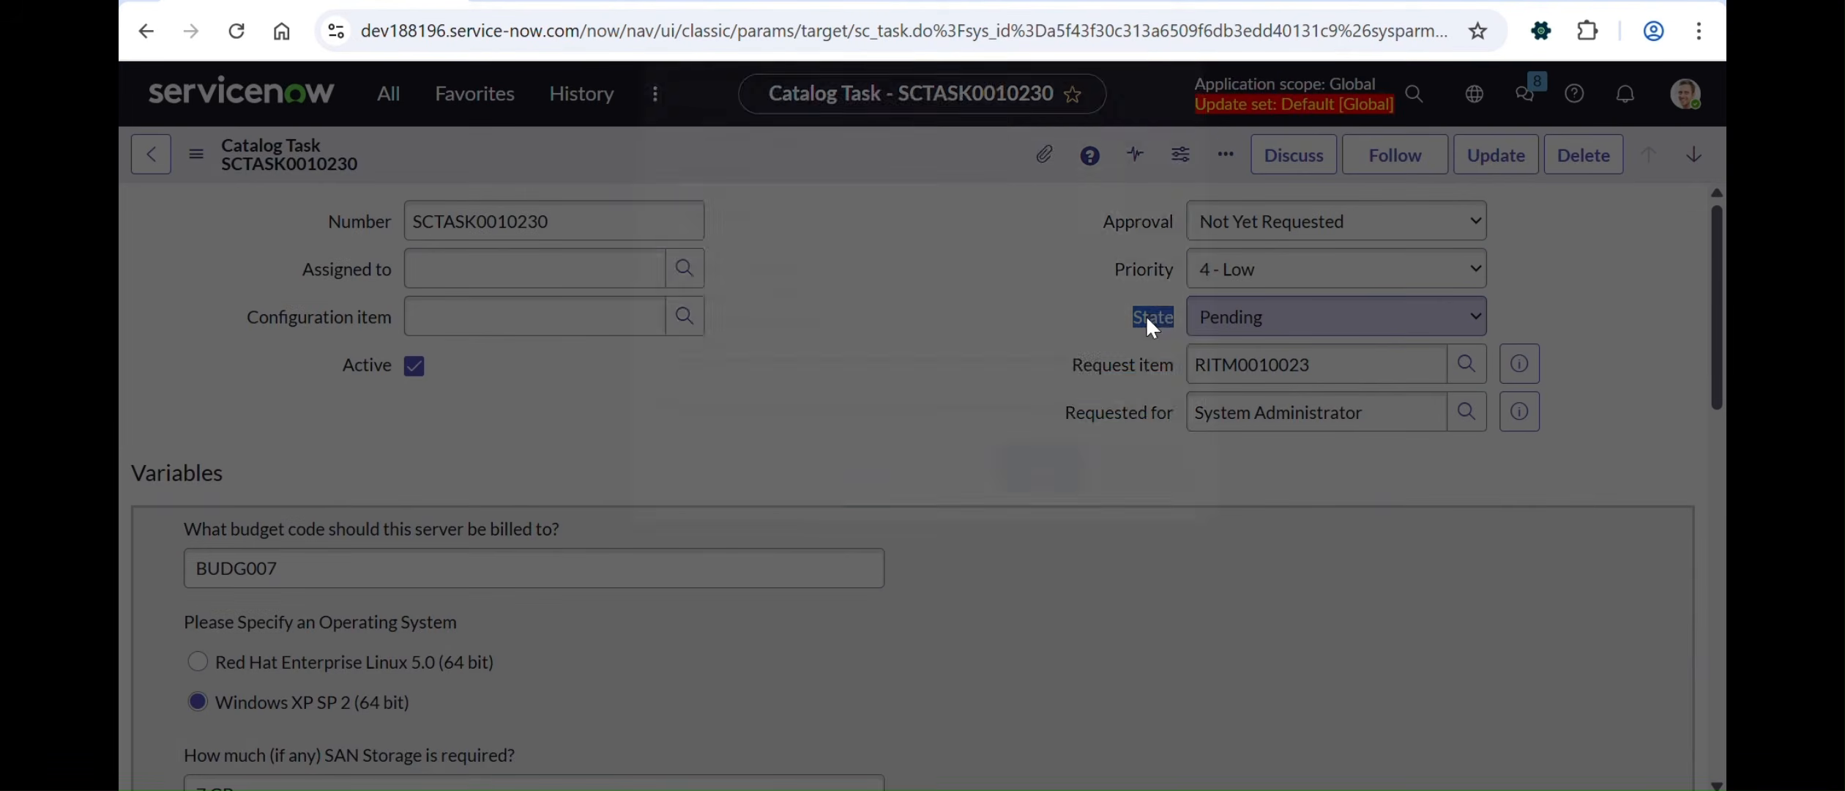
{"action": "scroll", "coordinate": [848, 256], "scroll_direction": "down", "scroll_amount": 1}
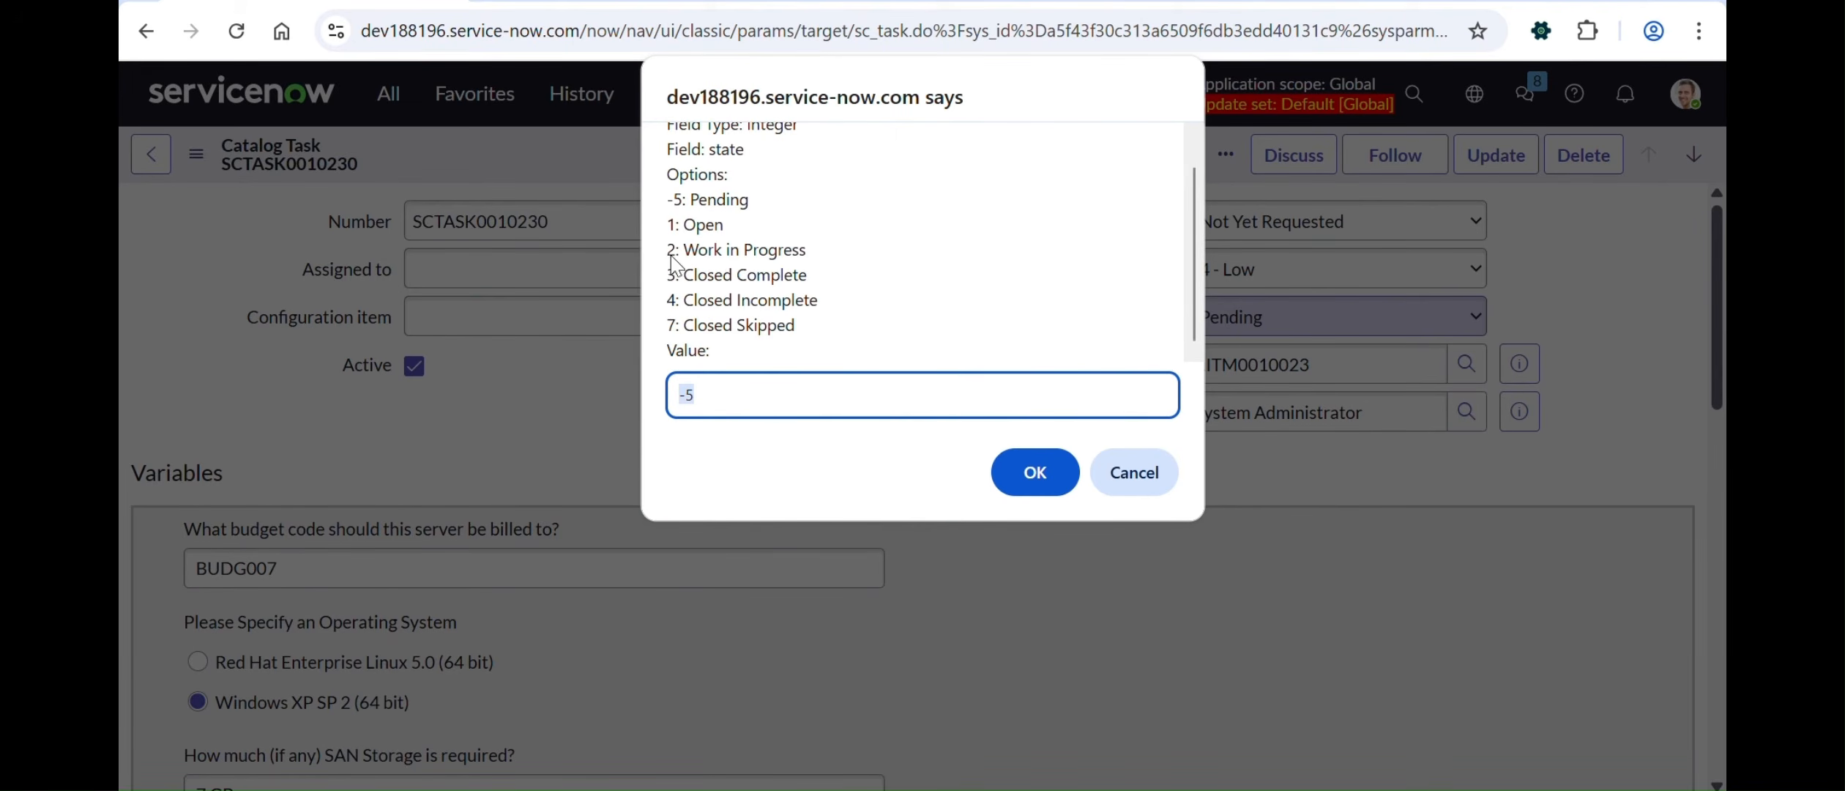
{"action": "left_click", "coordinate": [1034, 472]}
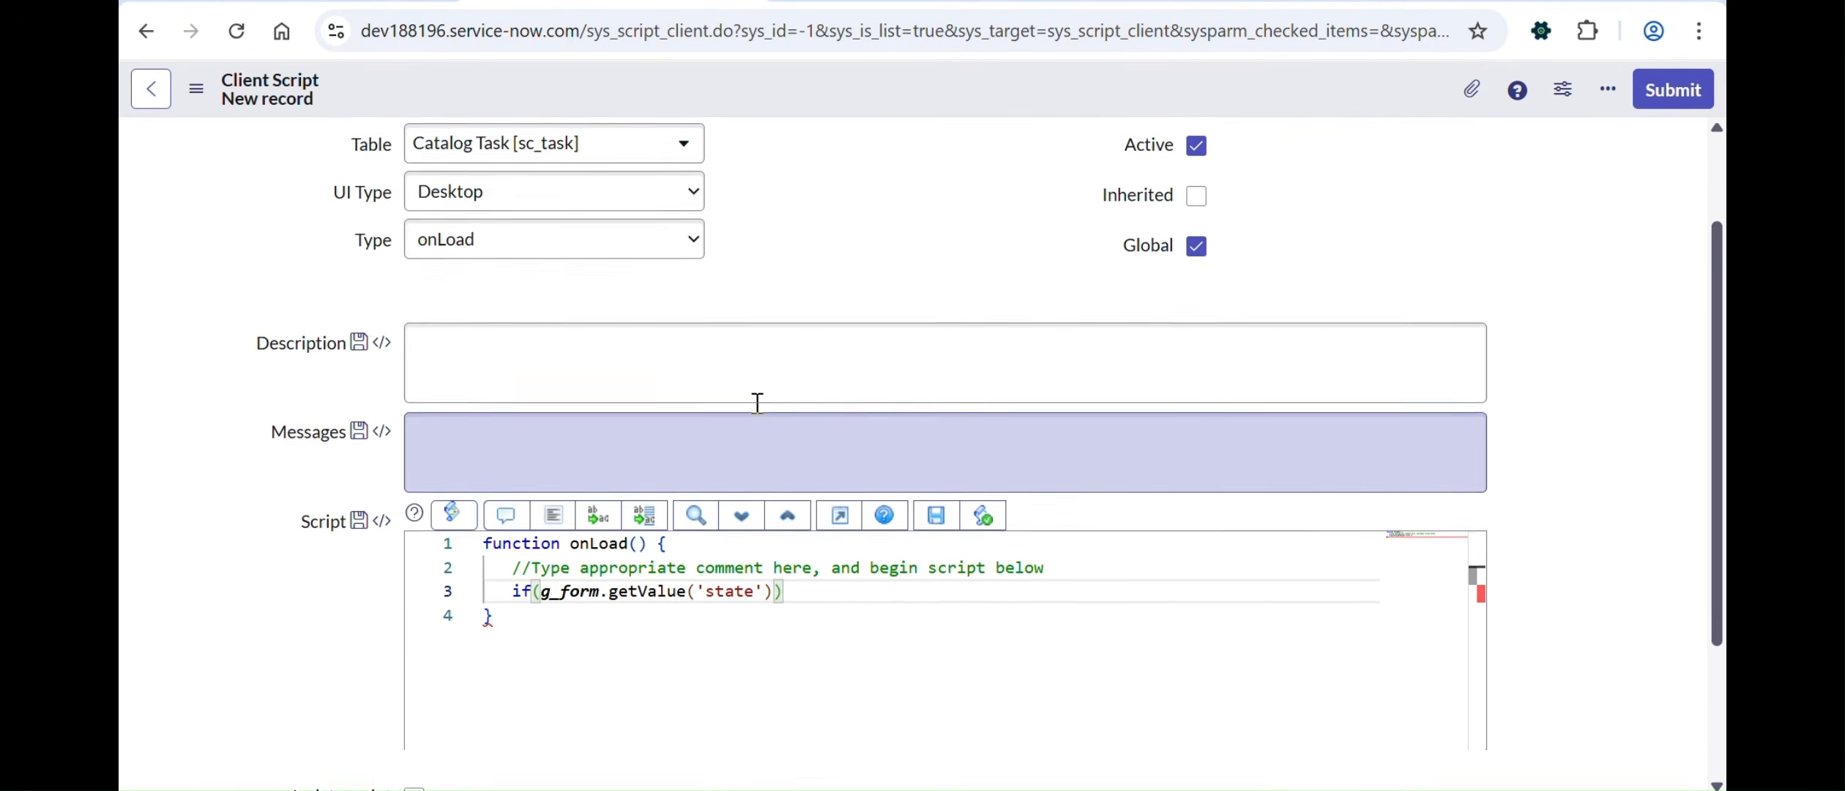
Step: Complete the if condition's first comparison as == '-5' and append an || operator
{"action": "scroll", "coordinate": [753, 400], "scroll_direction": "down", "scroll_amount": 2}
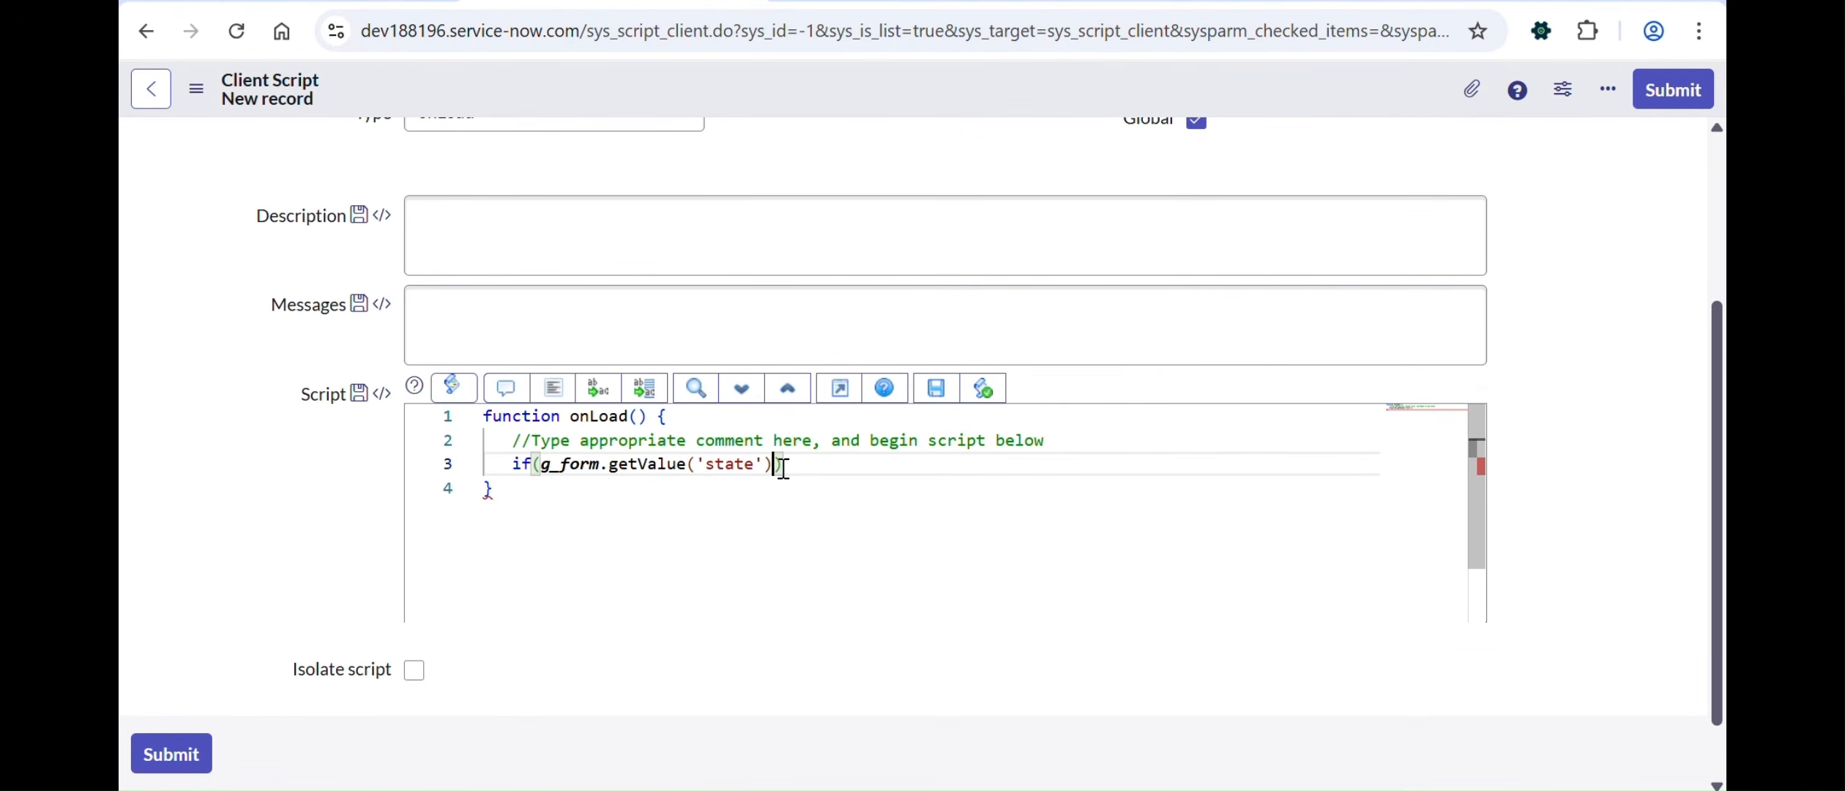
{"action": "type", "text": "== -"}
{"action": "key", "text": "BackSpace"}
{"action": "type", "text": "'-5' ||"}
Step: Duplicate the g_form.getValue('state') == '-5' comparison three times inside the if condition, joining the copies with ||
{"action": "left_click_drag", "start_coordinate": [540, 464], "coordinate": [856, 459]}
{"action": "key", "text": "ctrl+c"}
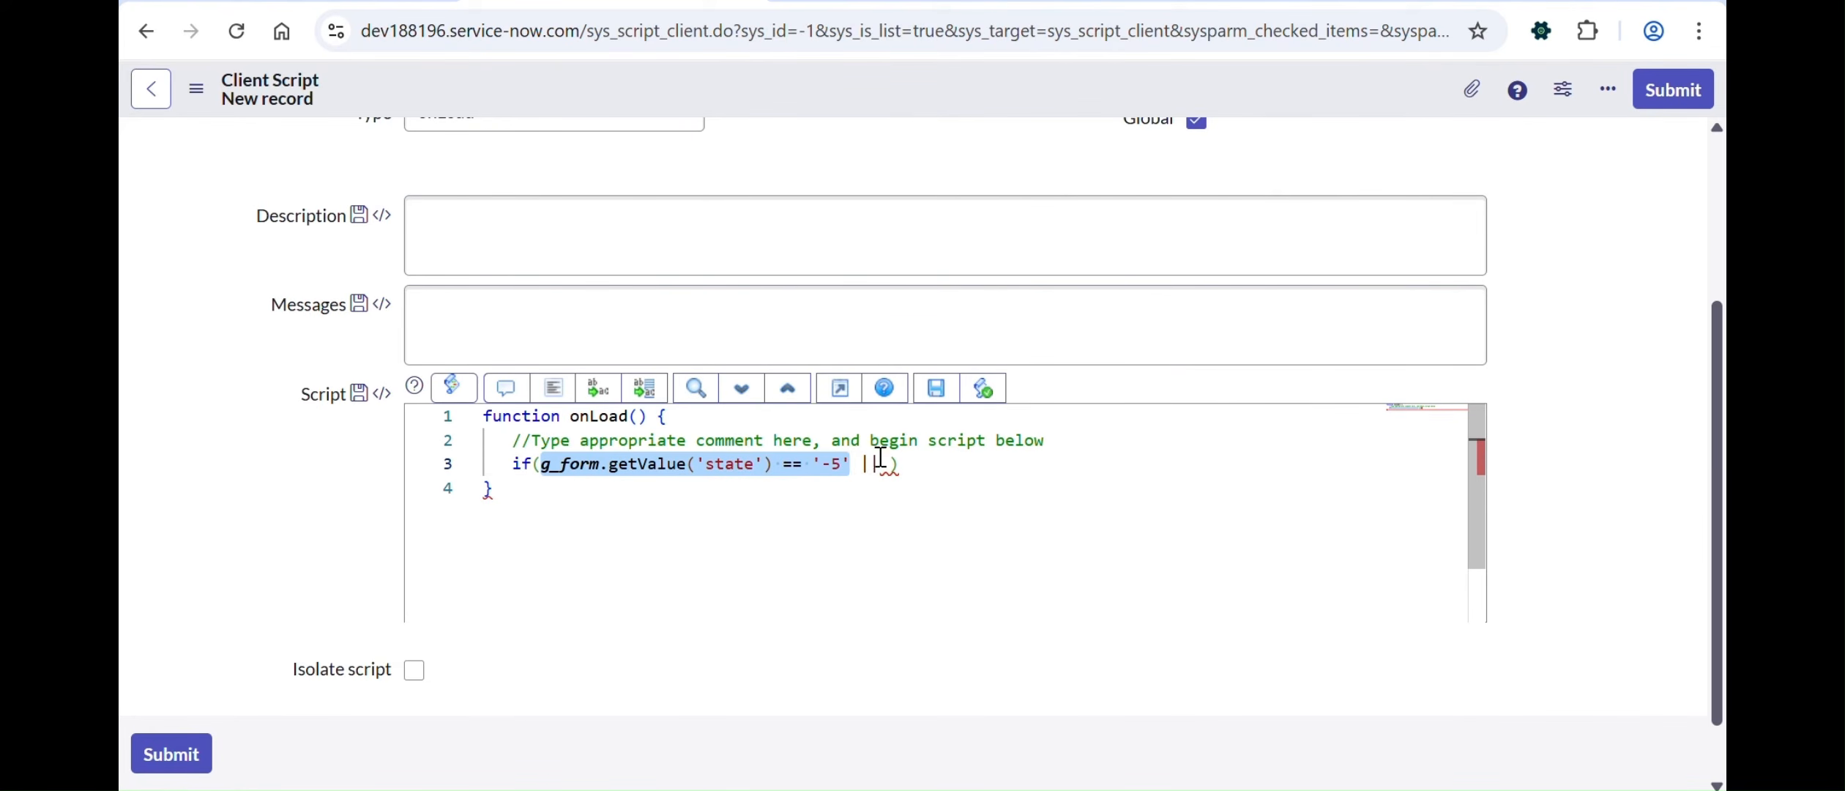
{"action": "left_click", "coordinate": [878, 464]}
{"action": "key", "text": "ctrl+v"}
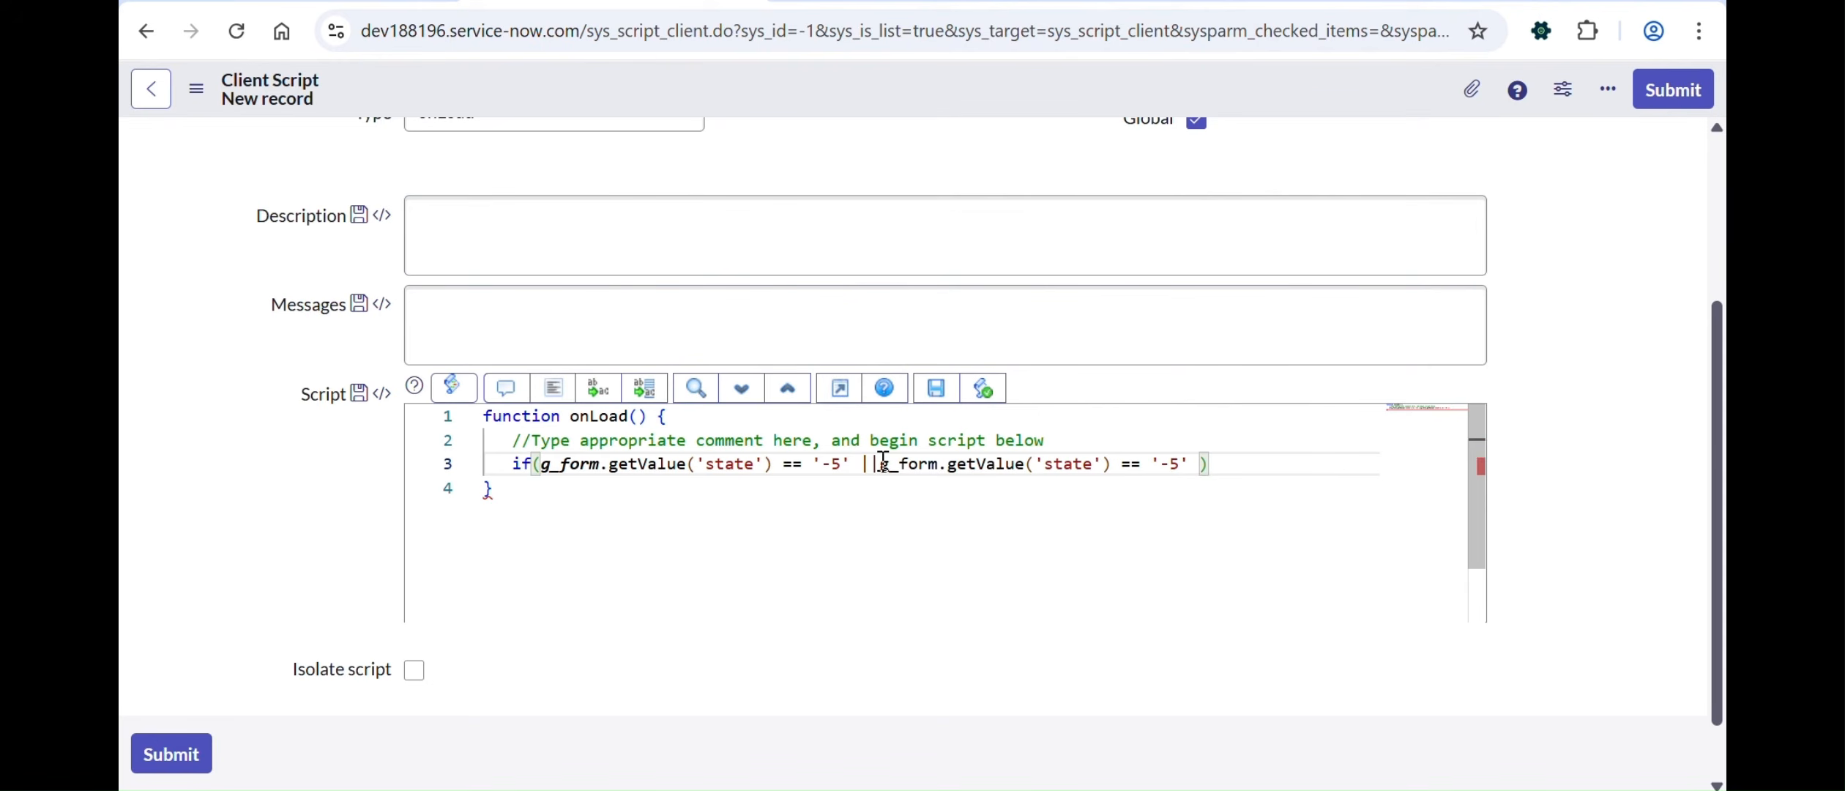
{"action": "type", "text": "//"}
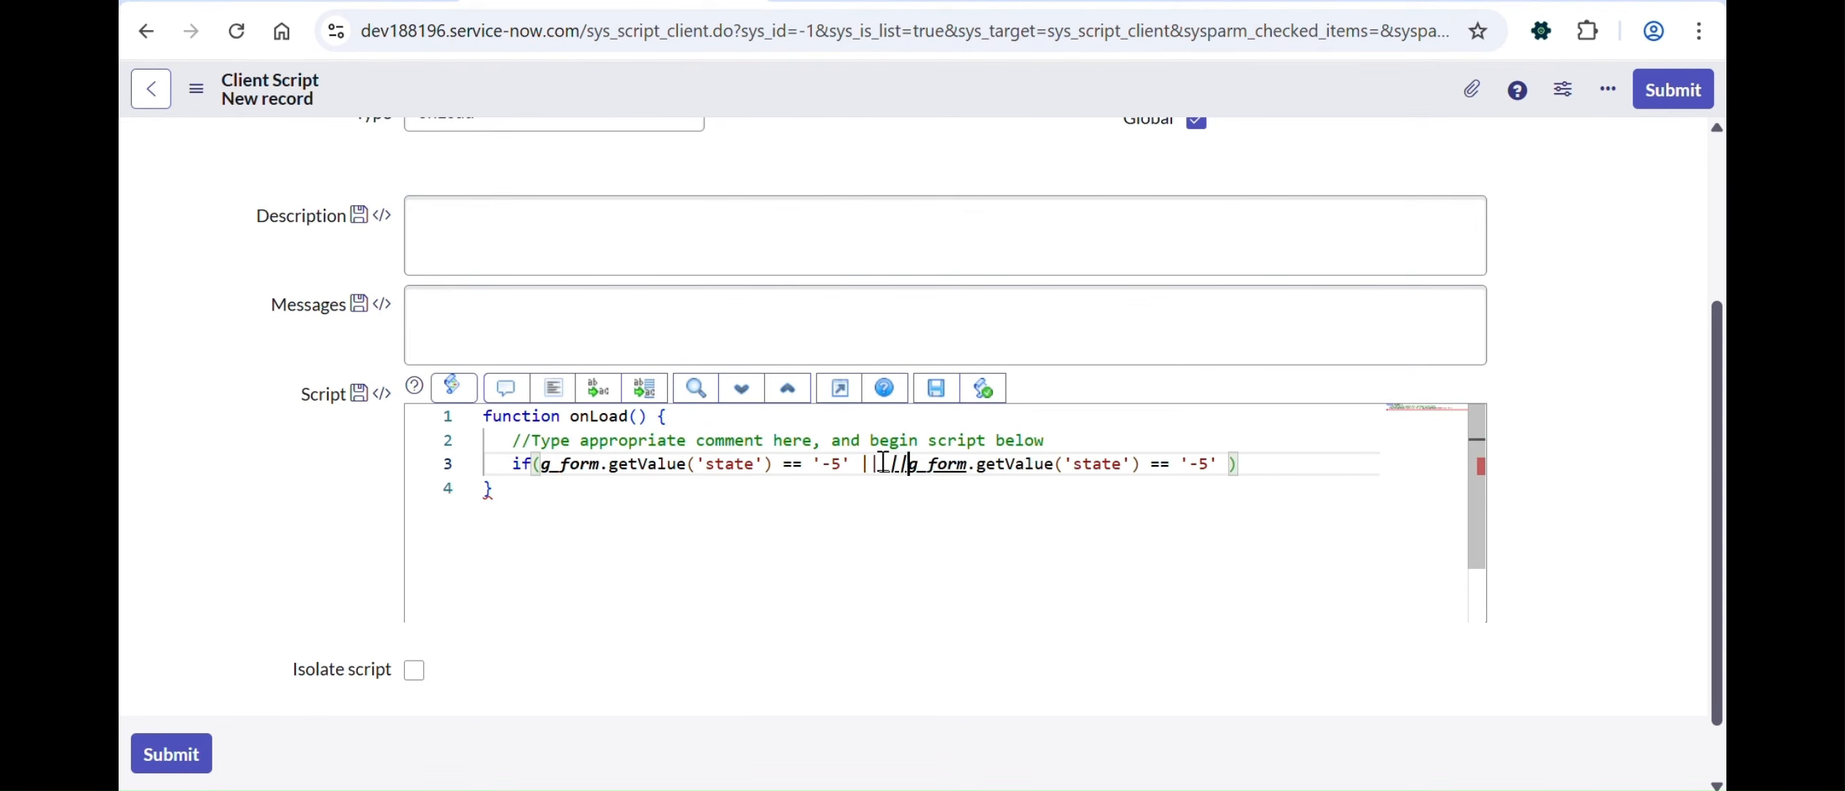
{"action": "key", "text": "BackSpace"}
{"action": "key", "text": "BackSpace"}
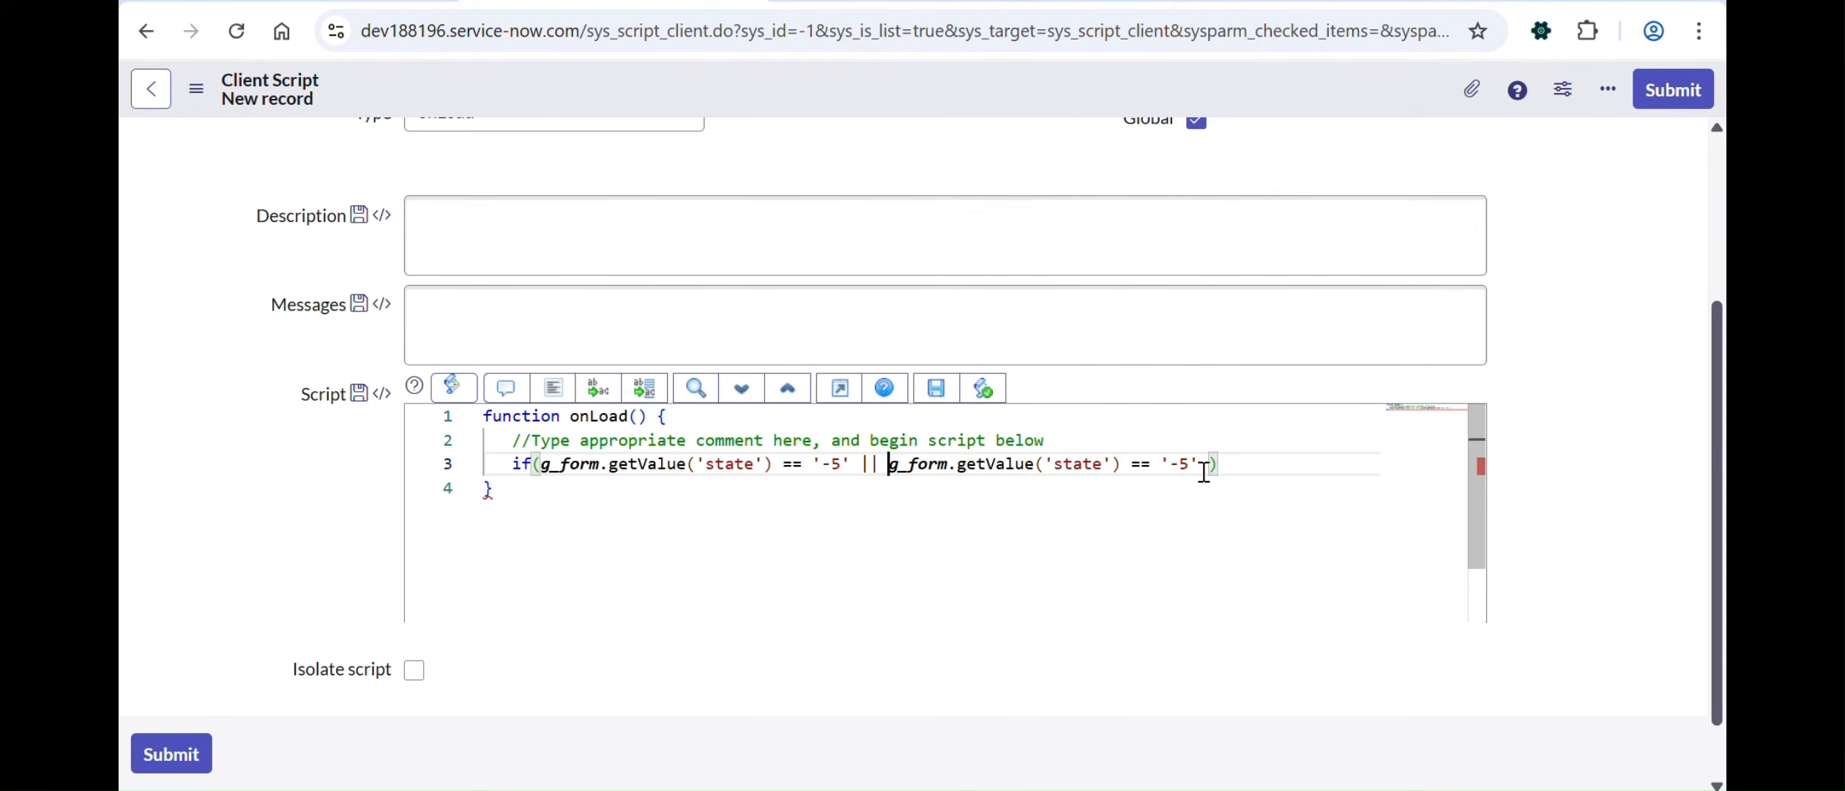
{"action": "left_click", "coordinate": [1202, 466]}
{"action": "type", "text": "||"}
{"action": "key", "text": "ctrl+v"}
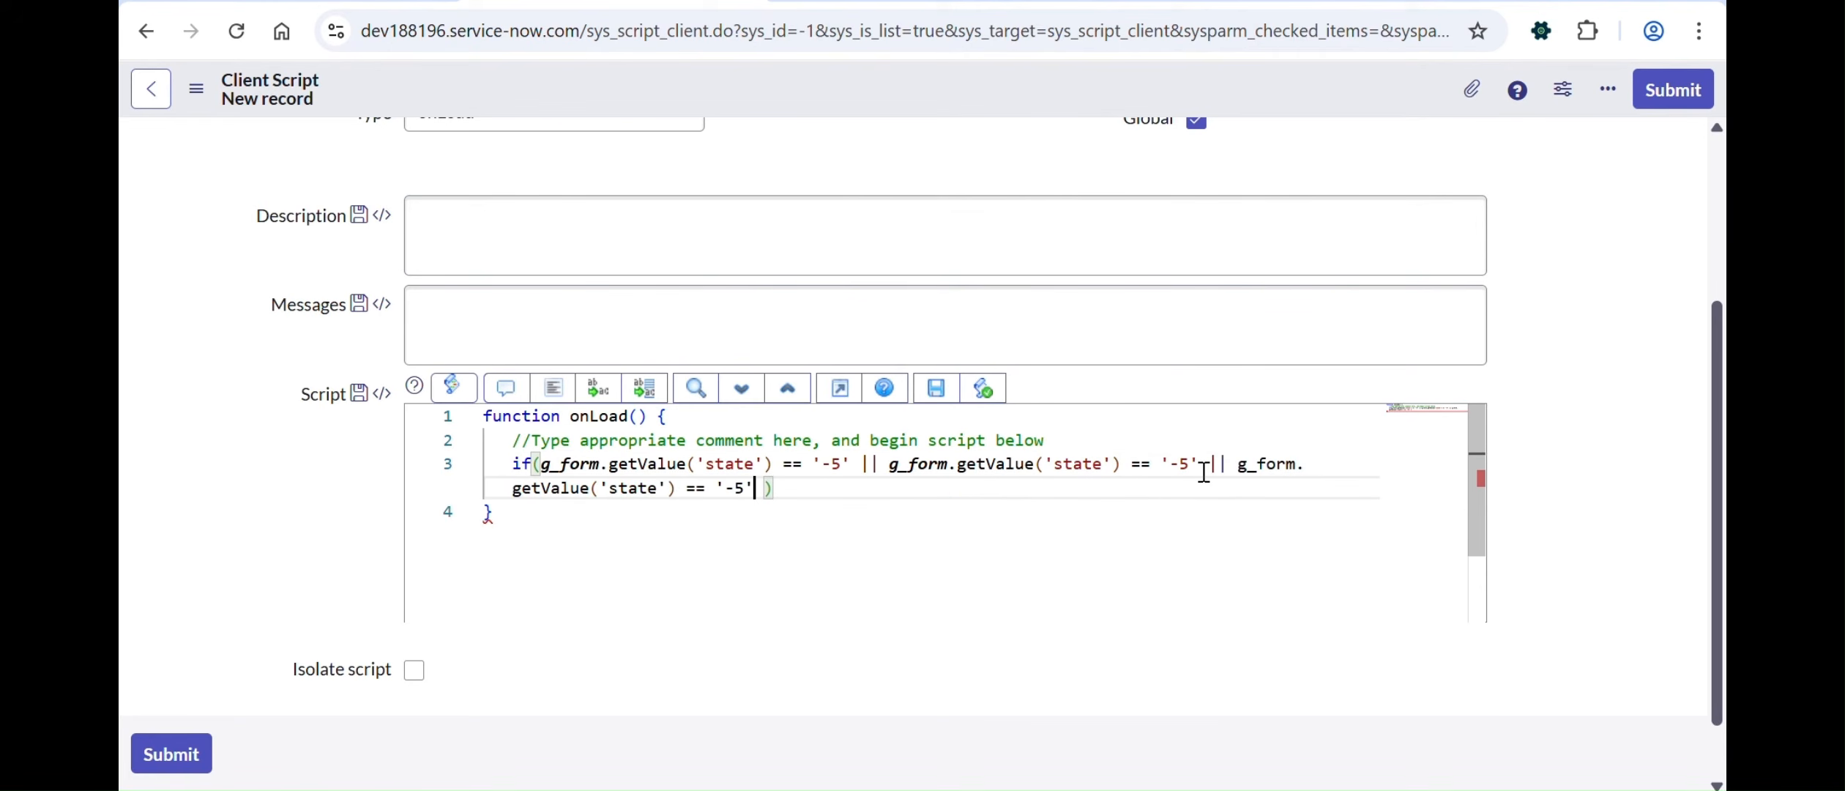
{"action": "type", "text": "||"}
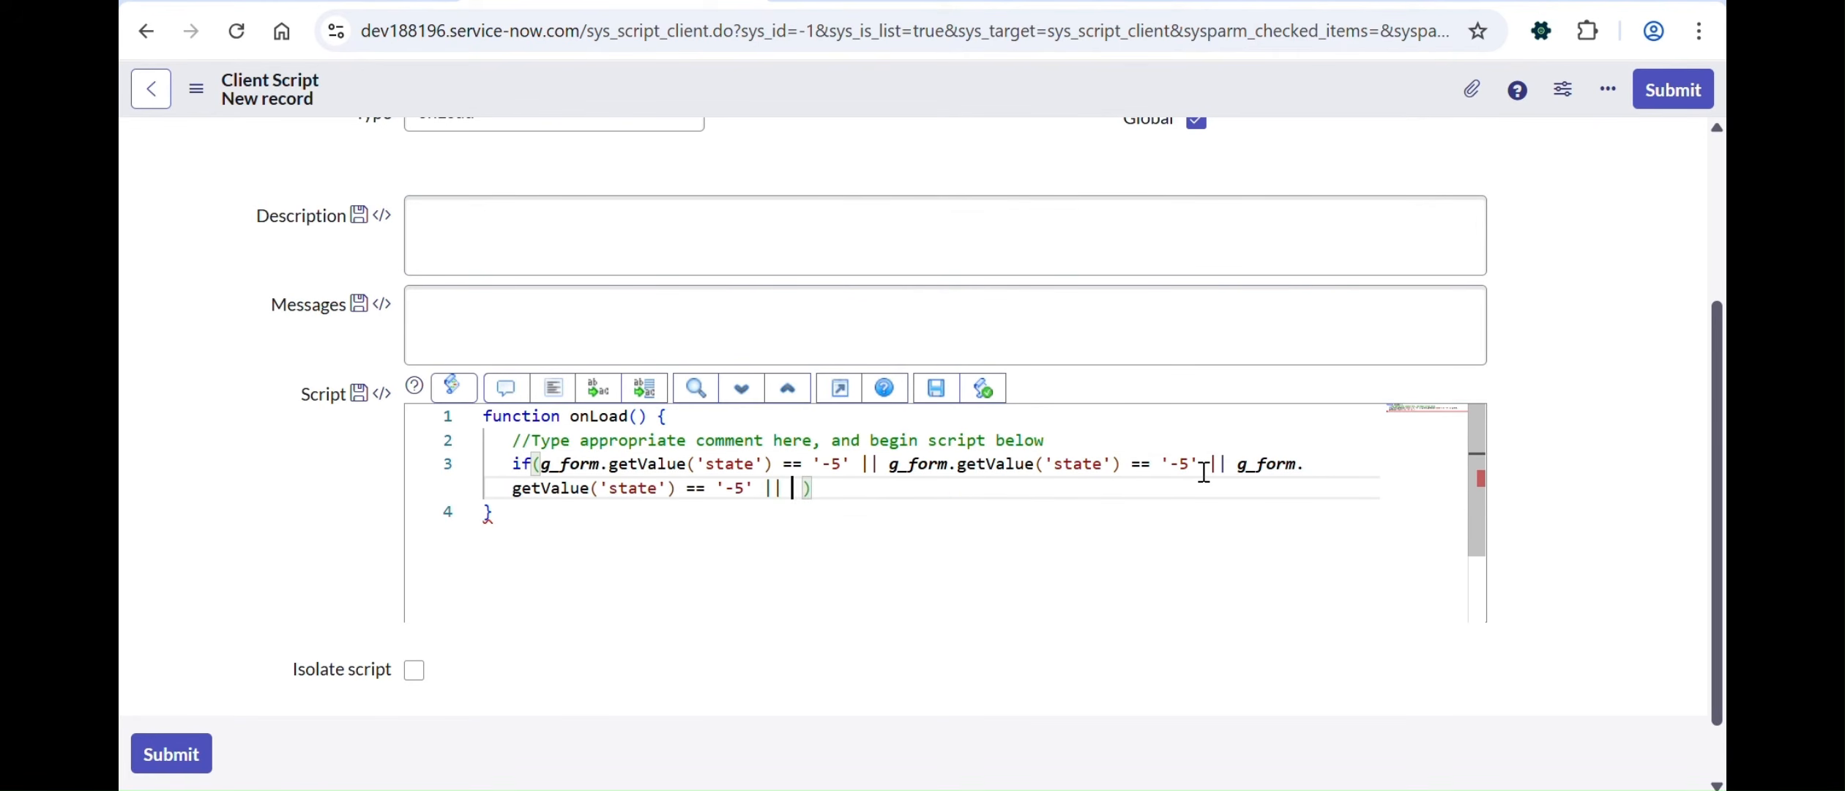
{"action": "key", "text": "ctrl+v"}
Step: Add the statement g_form.setDisplay('project_code',false); on a new line under the if condition
{"action": "left_click", "coordinate": [1234, 507]}
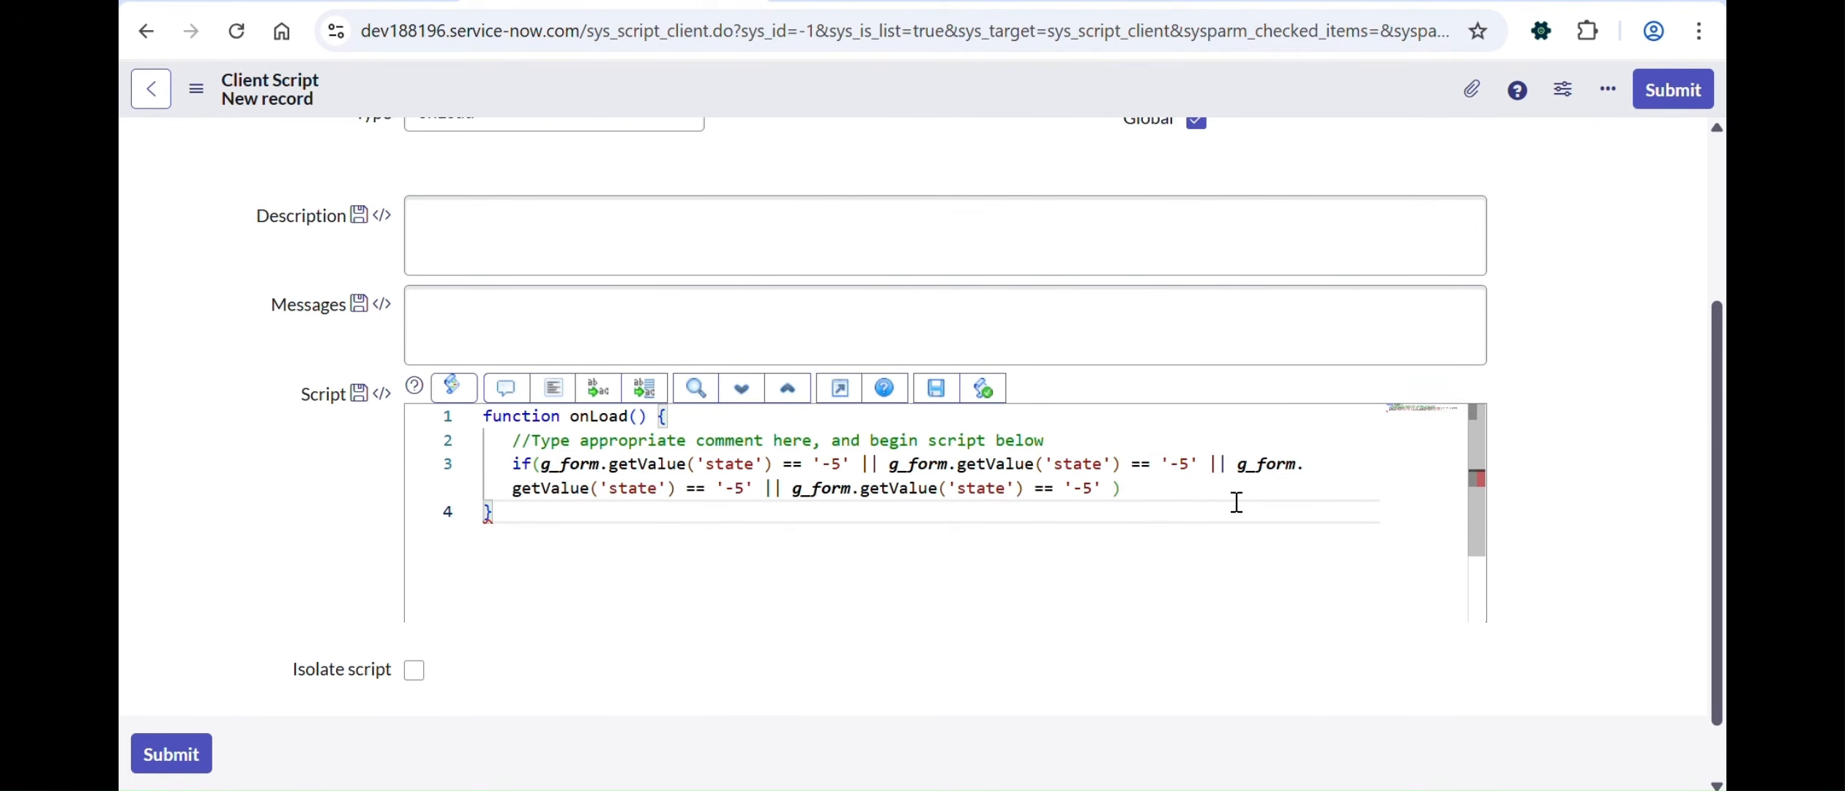
{"action": "key", "text": "Left"}
{"action": "key", "text": "Return"}
{"action": "type", "text": "g"}
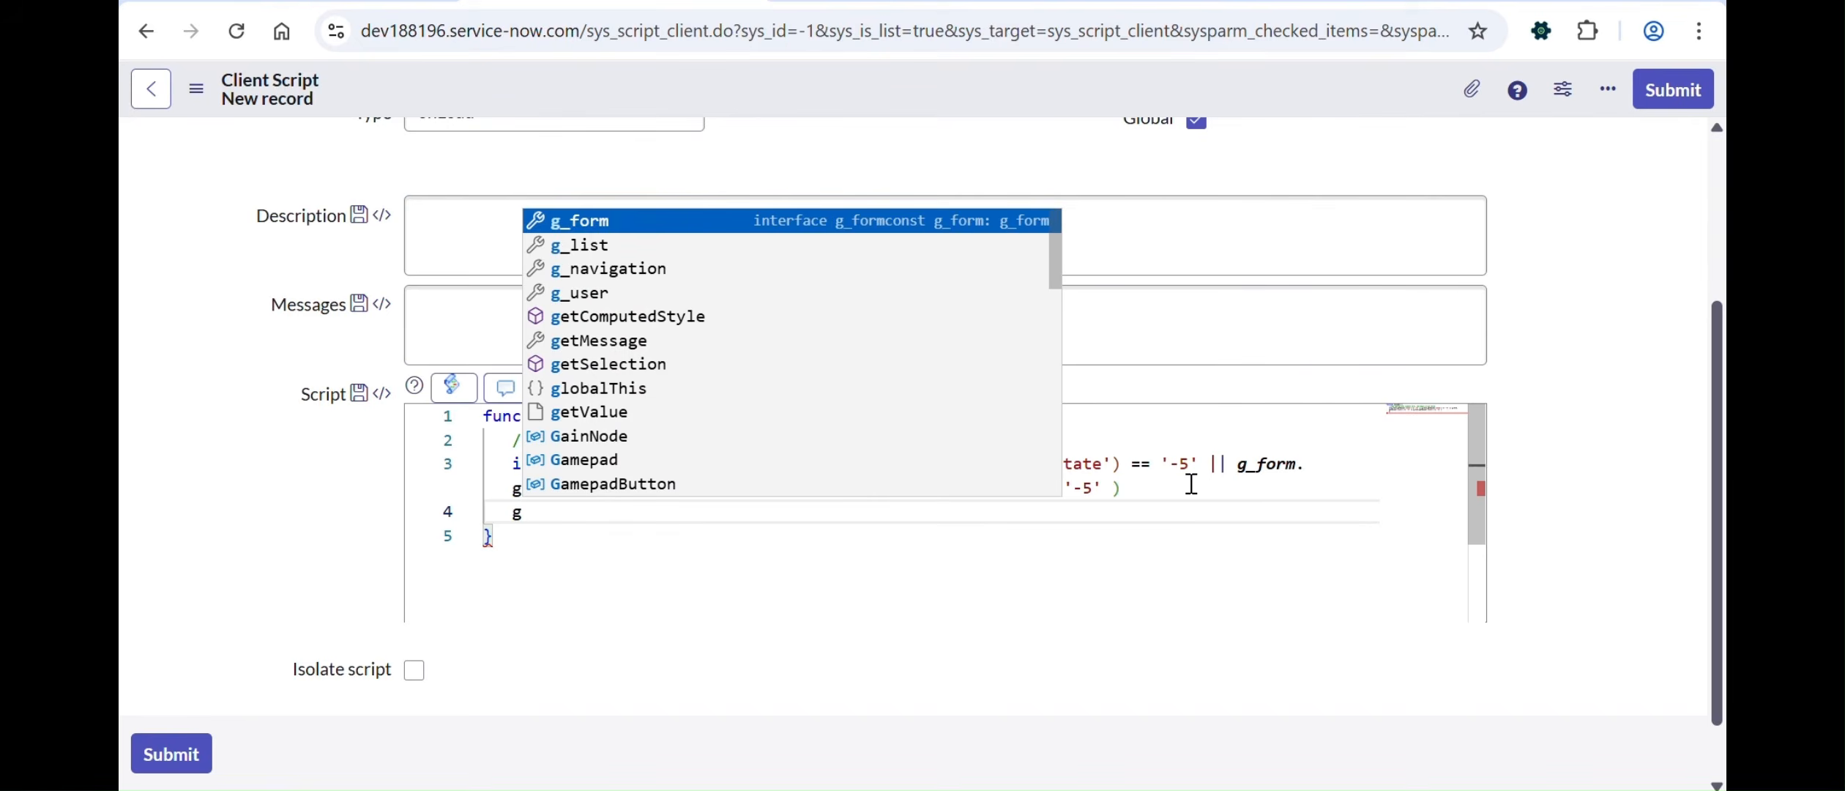
{"action": "type", "text": "_form.setD"}
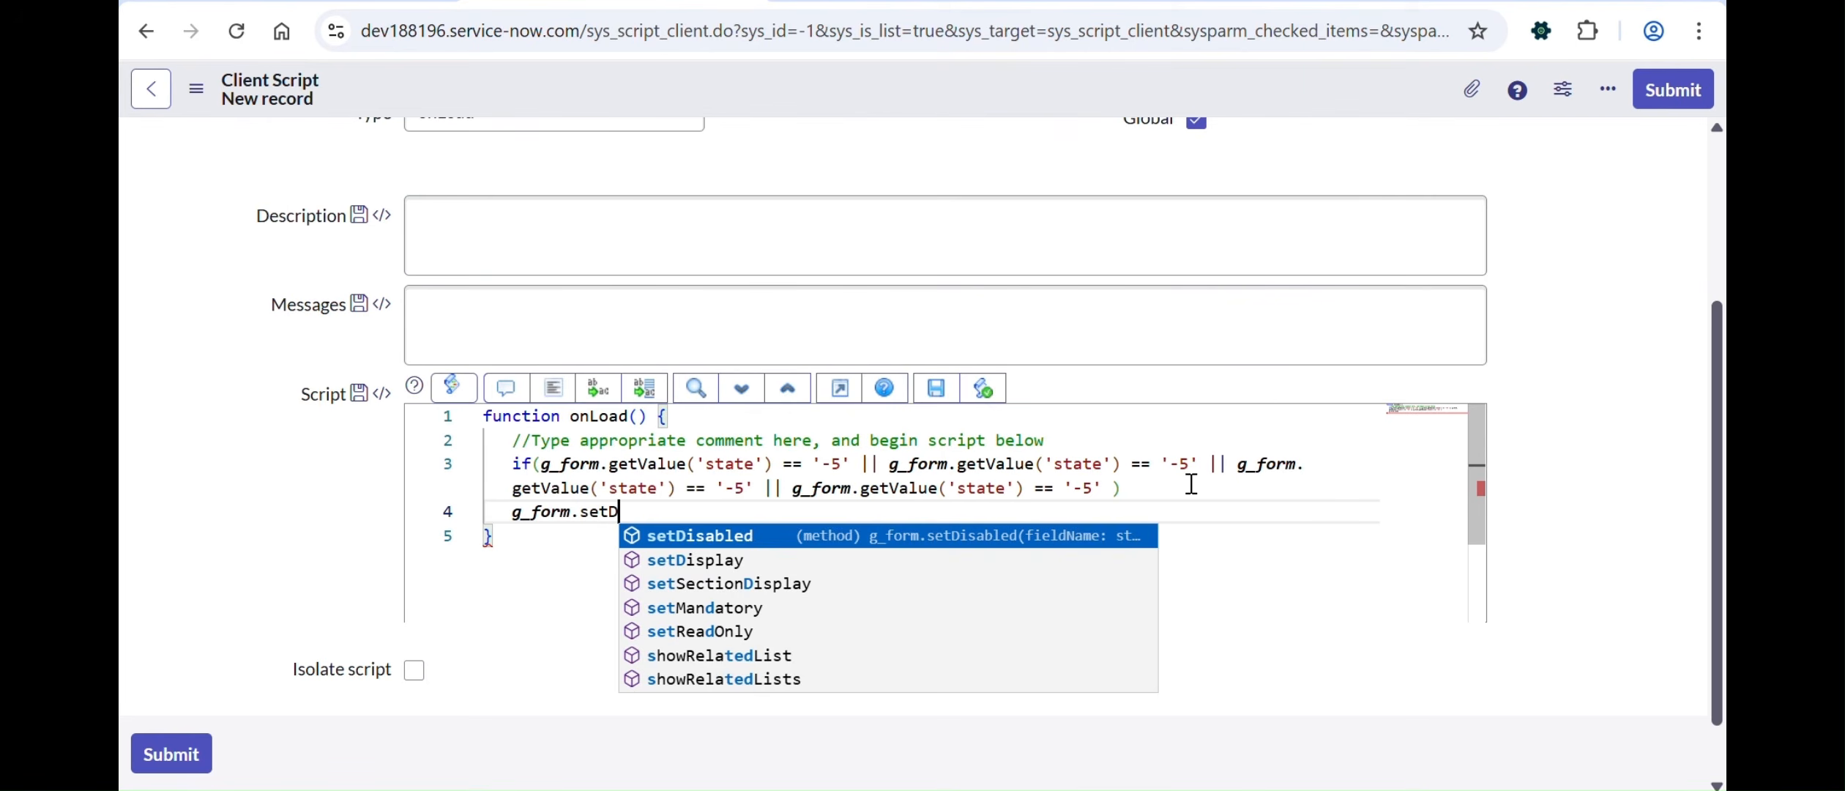
{"action": "key", "text": "Return"}
{"action": "key", "text": "BackSpace"}
{"action": "key", "text": "BackSpace"}
{"action": "key", "text": "BackSpace"}
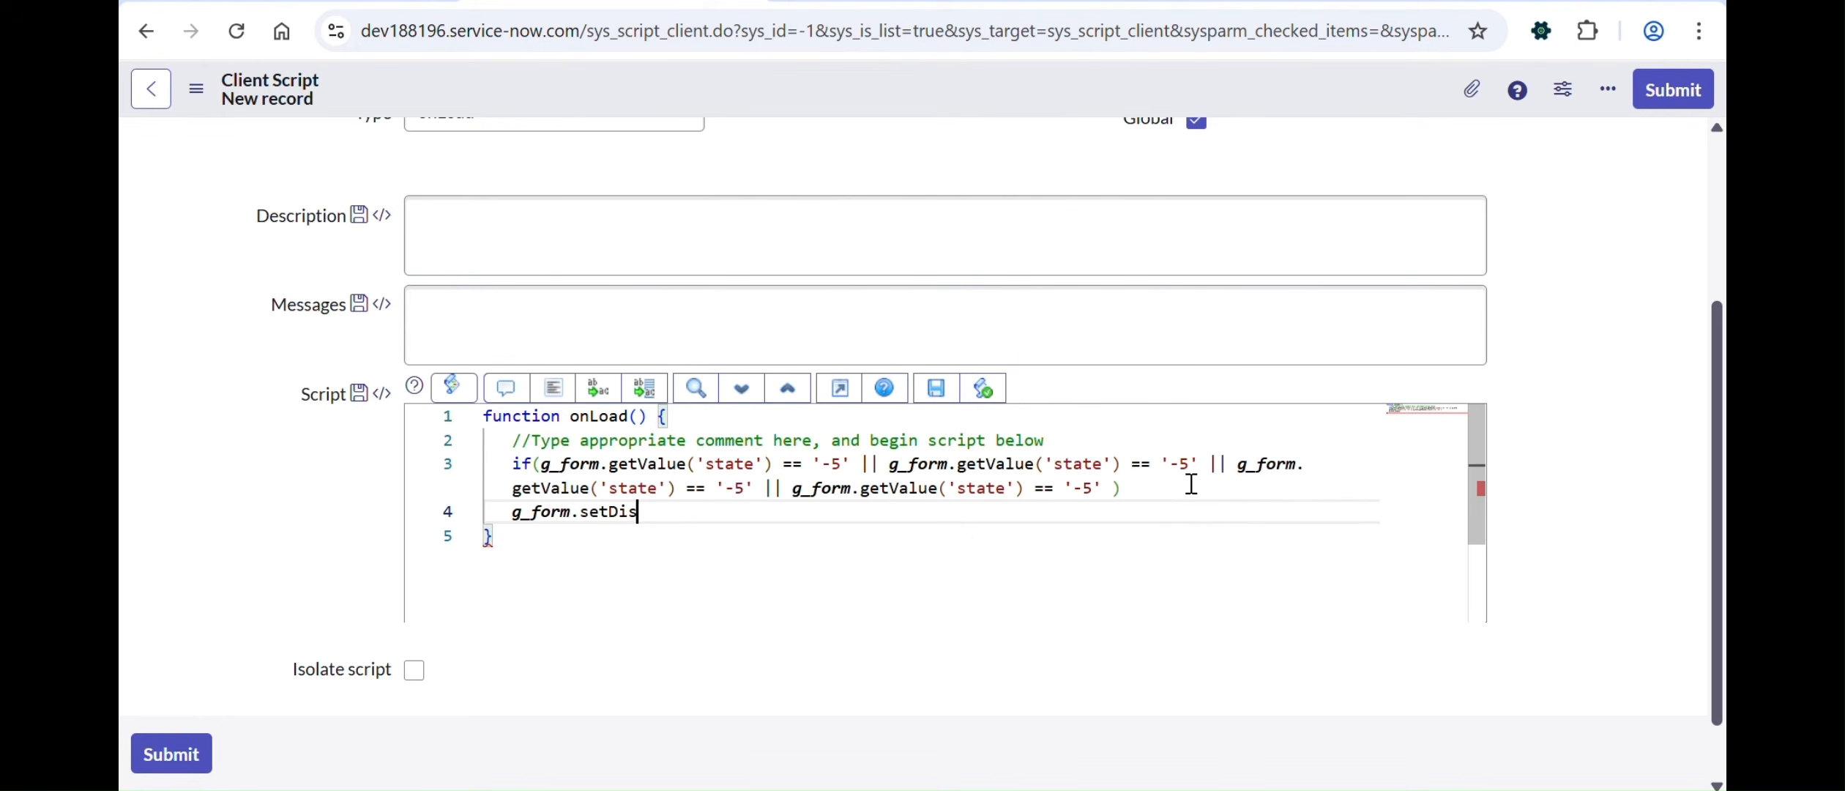
{"action": "type", "text": "play('"}
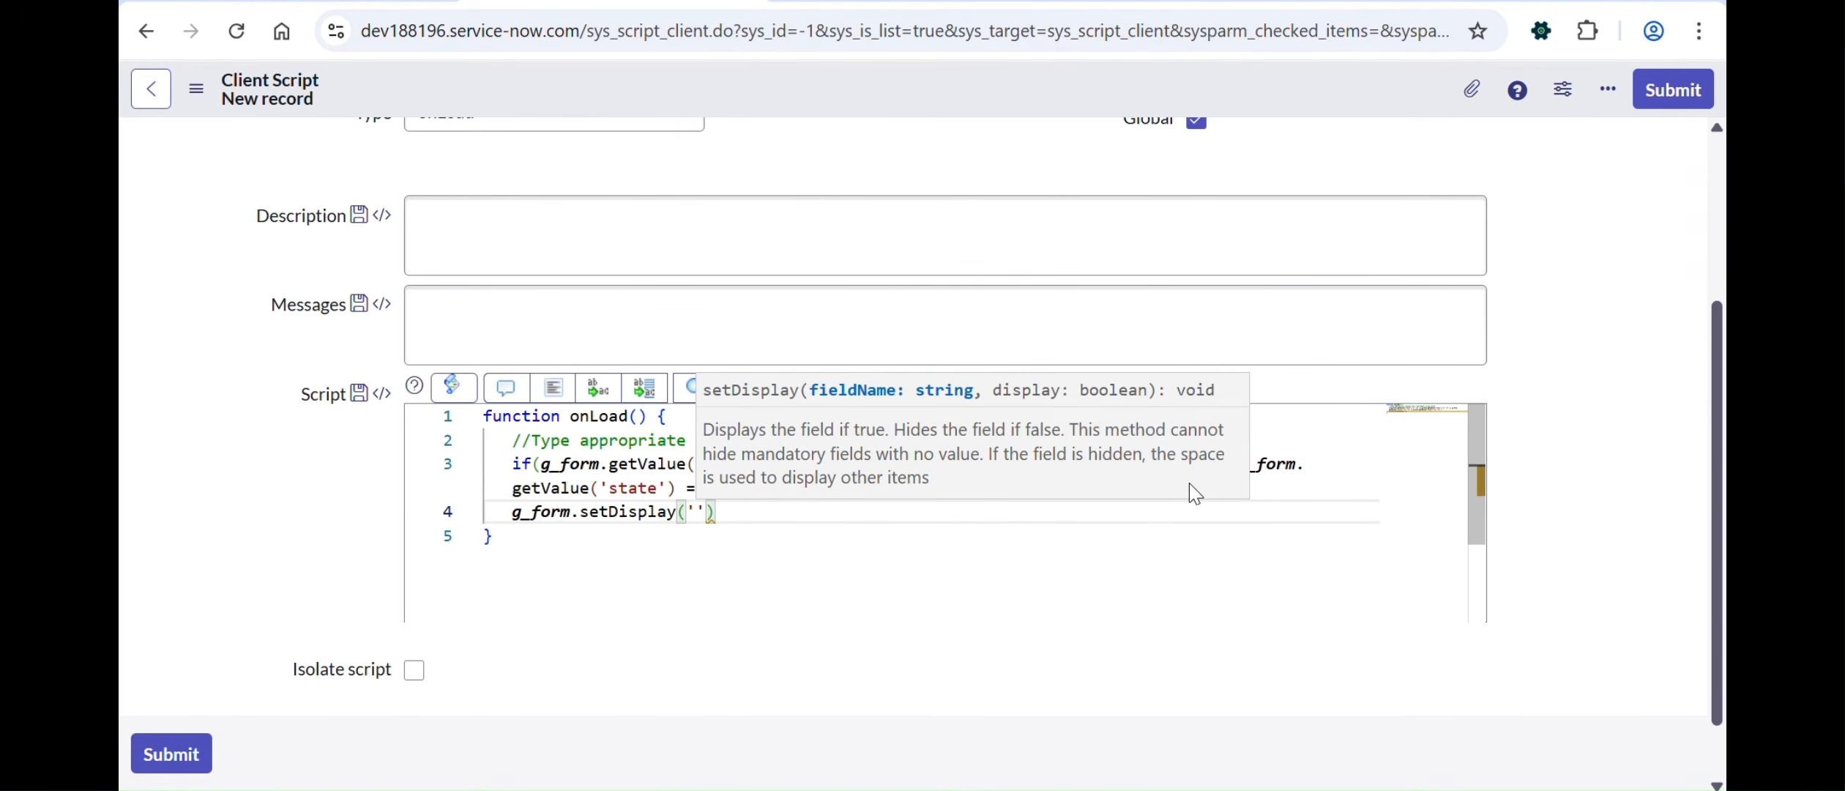
{"action": "type", "text": "project_"}
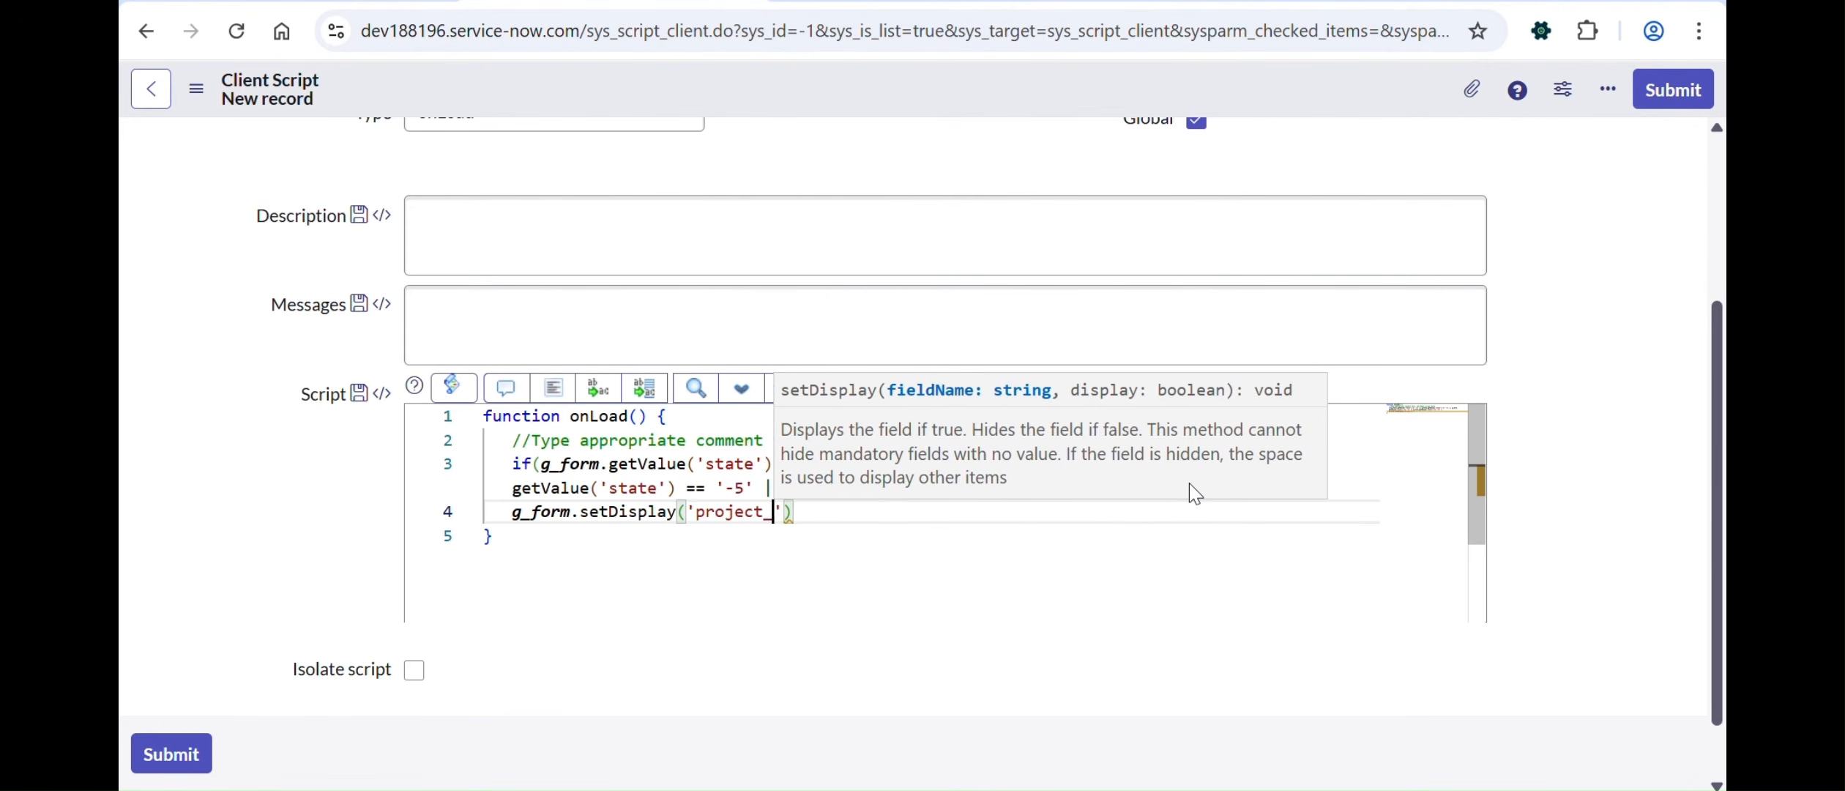
{"action": "type", "text": "code"}
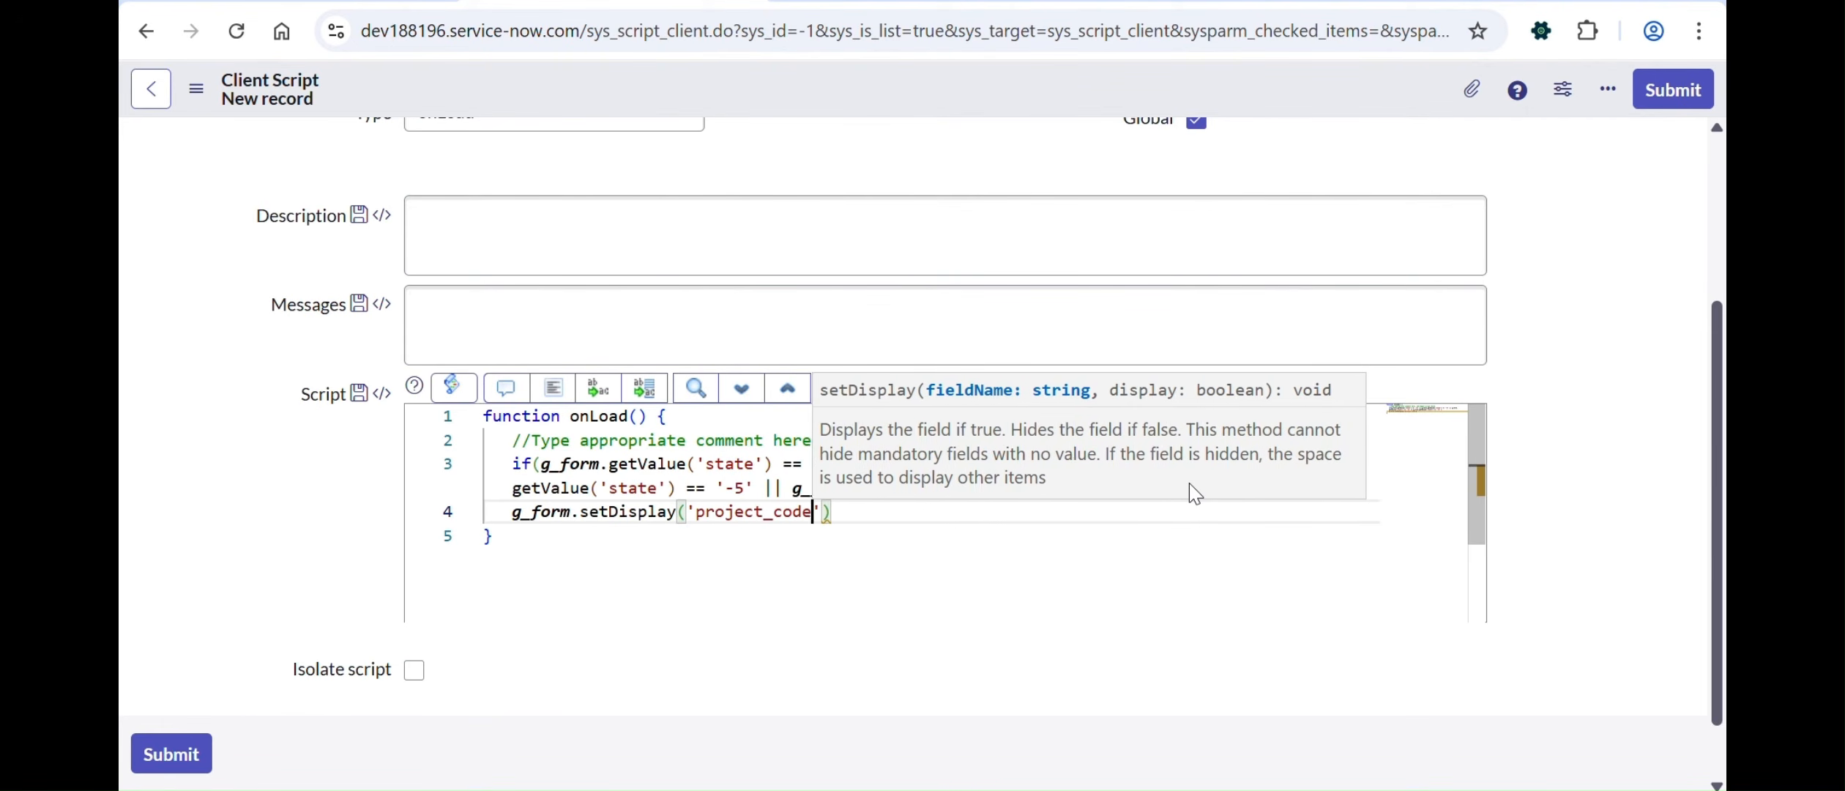
{"action": "type", "text": "',f"}
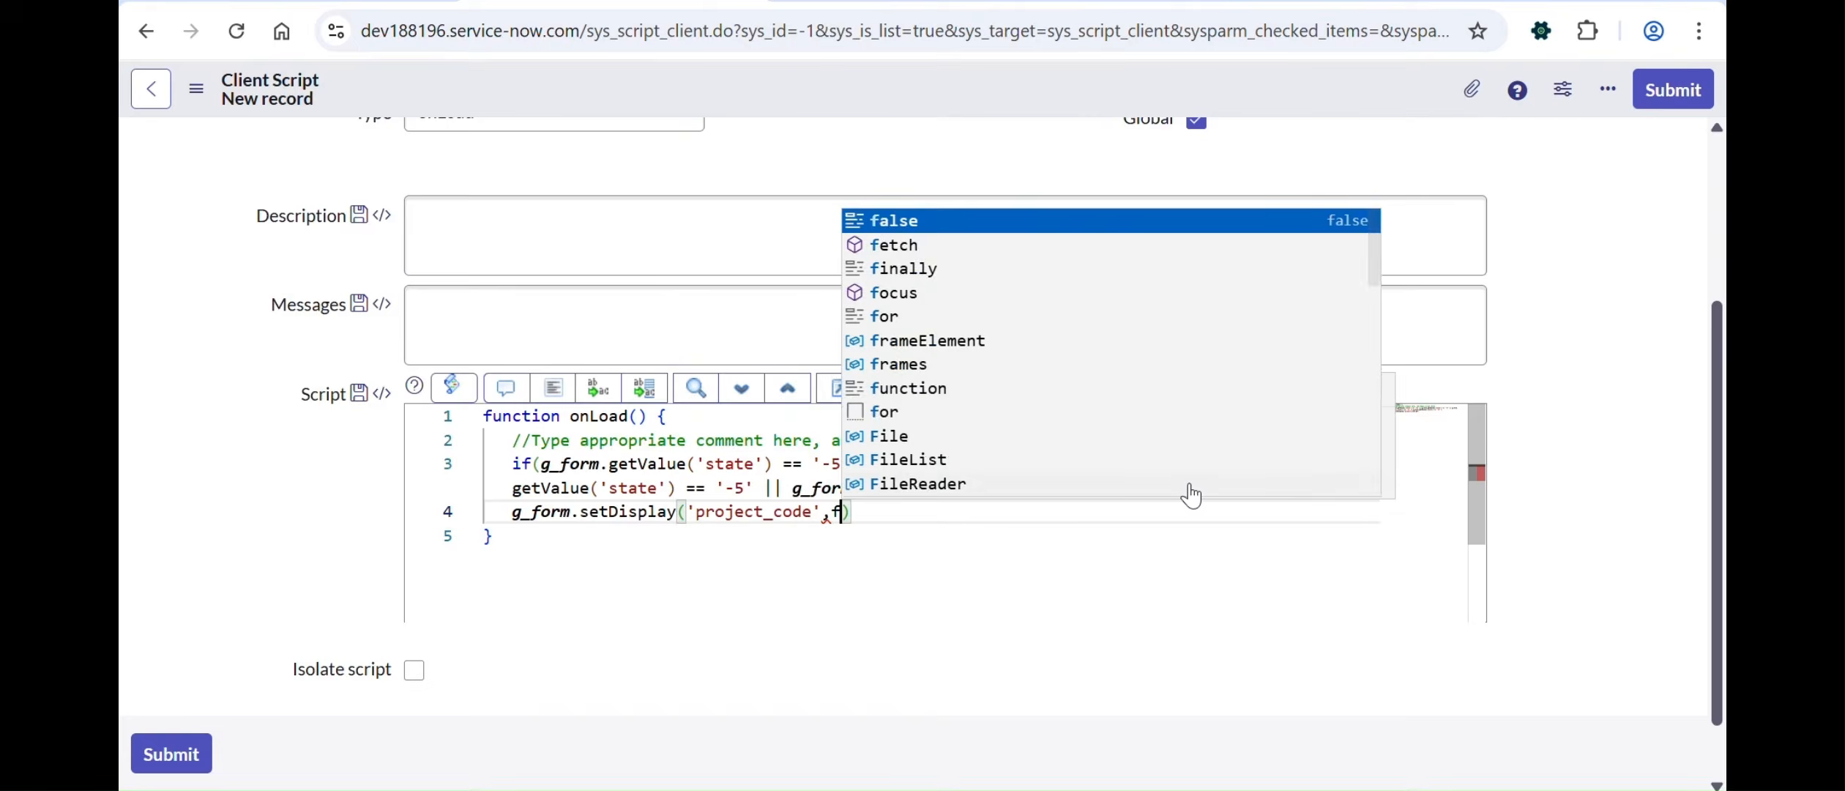
{"action": "type", "text": "alse);"}
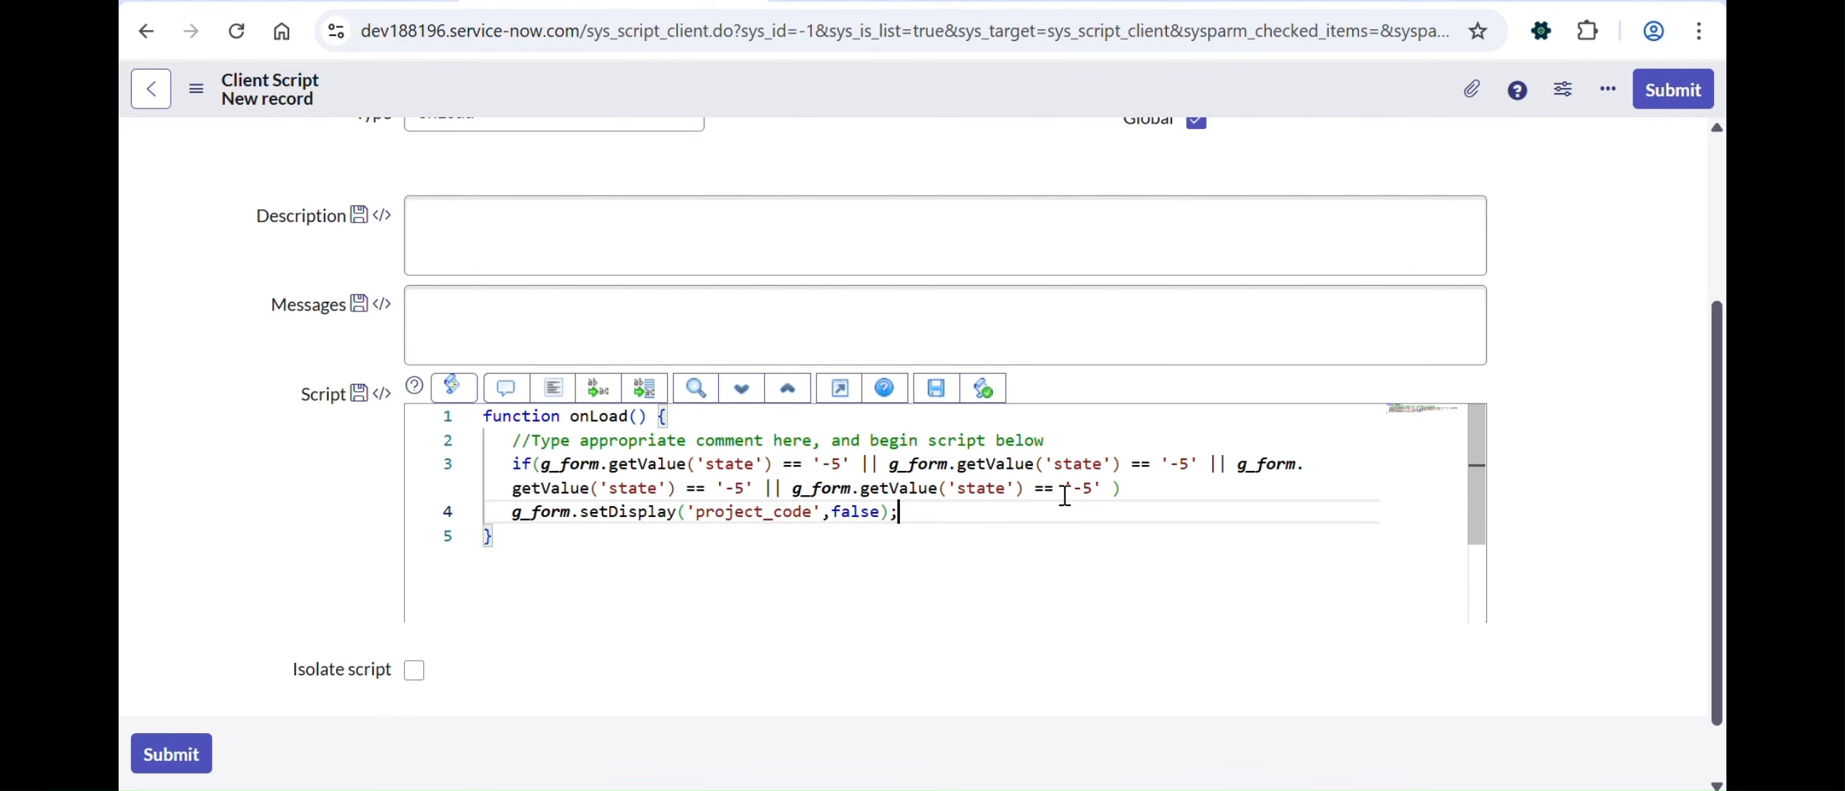
Step: Add an else branch containing g_form.setDisplay('project_code',true); below the if statement
{"action": "key", "text": "Return"}
{"action": "type", "text": "else"}
{"action": "key", "text": "Return"}
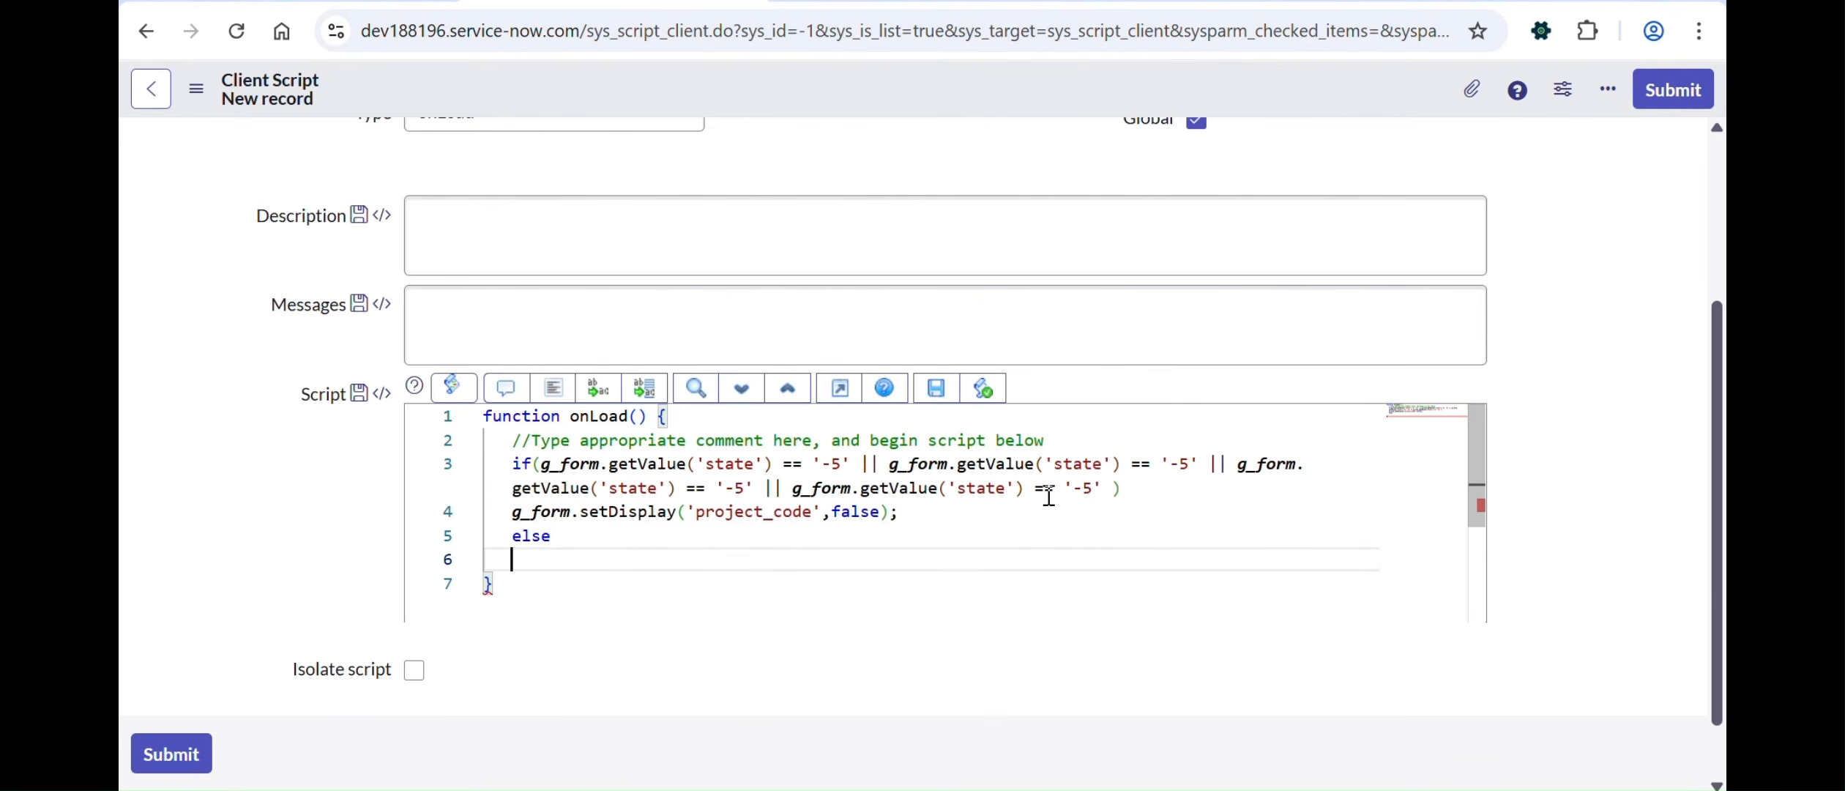
{"action": "type", "text": "g_f"}
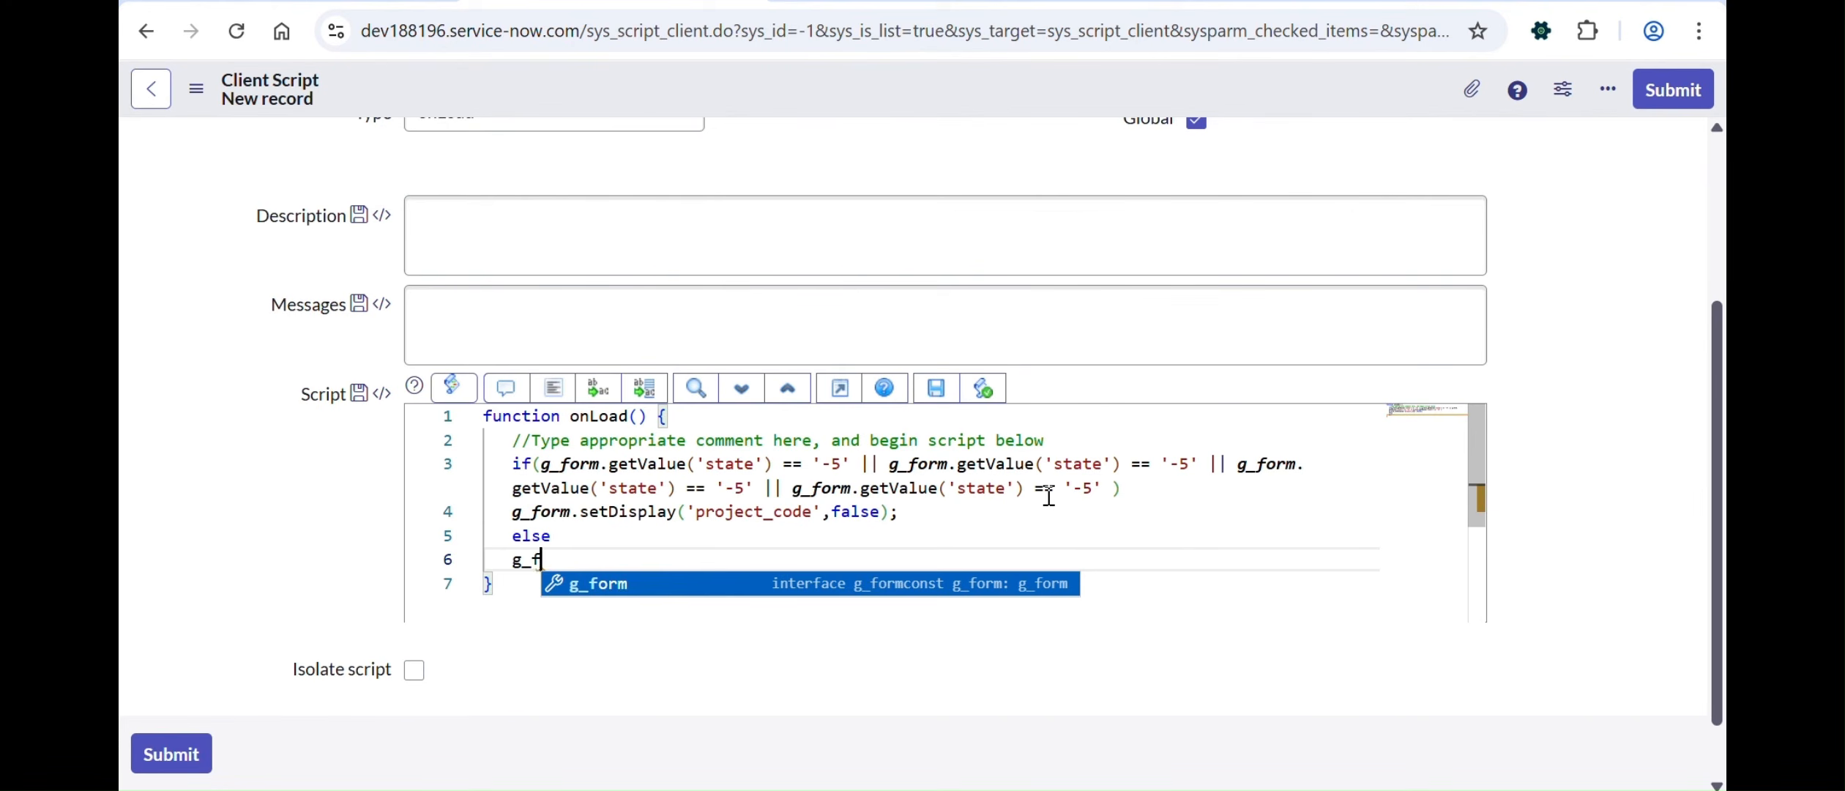
{"action": "type", "text": "orm.set"}
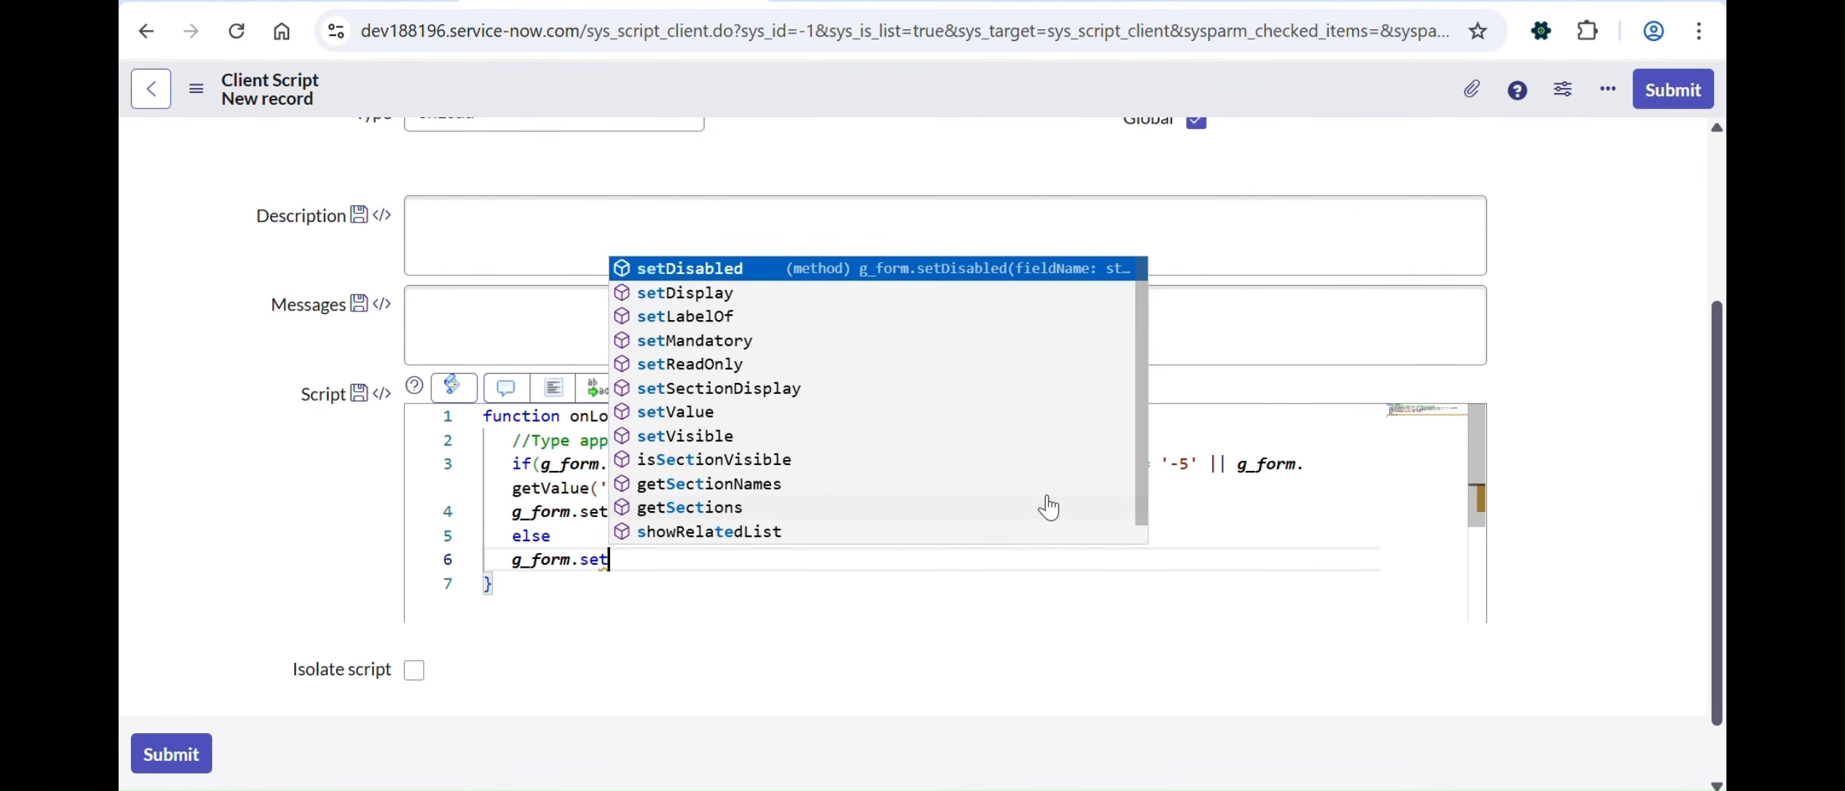
{"action": "key", "text": "Down"}
{"action": "key", "text": "Return"}
{"action": "type", "text": "('project"}
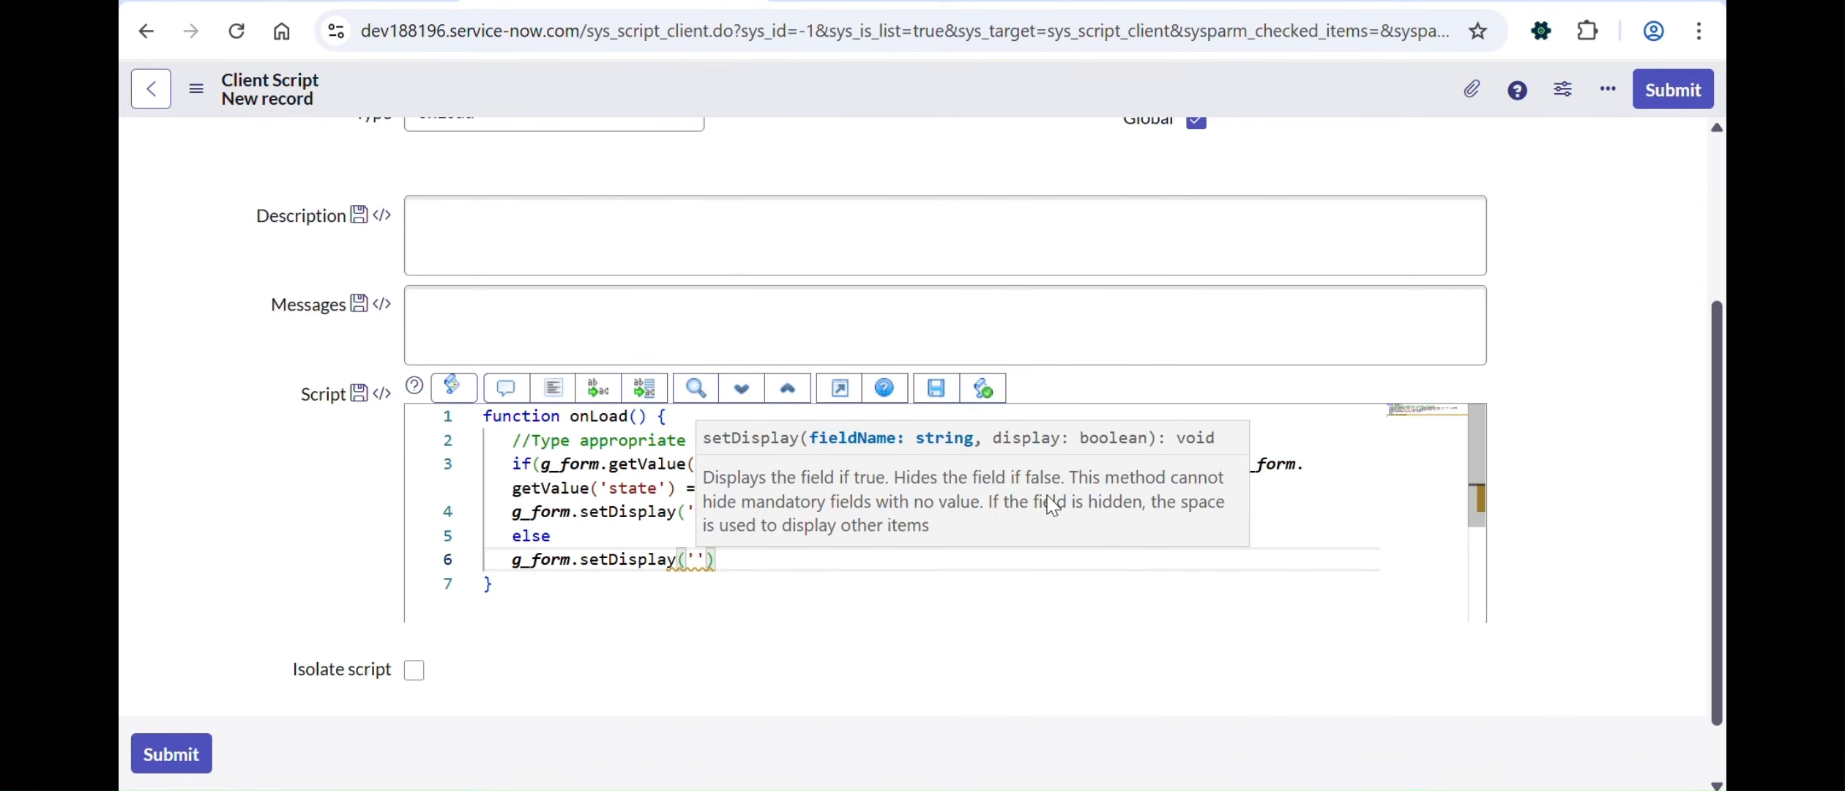
{"action": "type", "text": "_code',"}
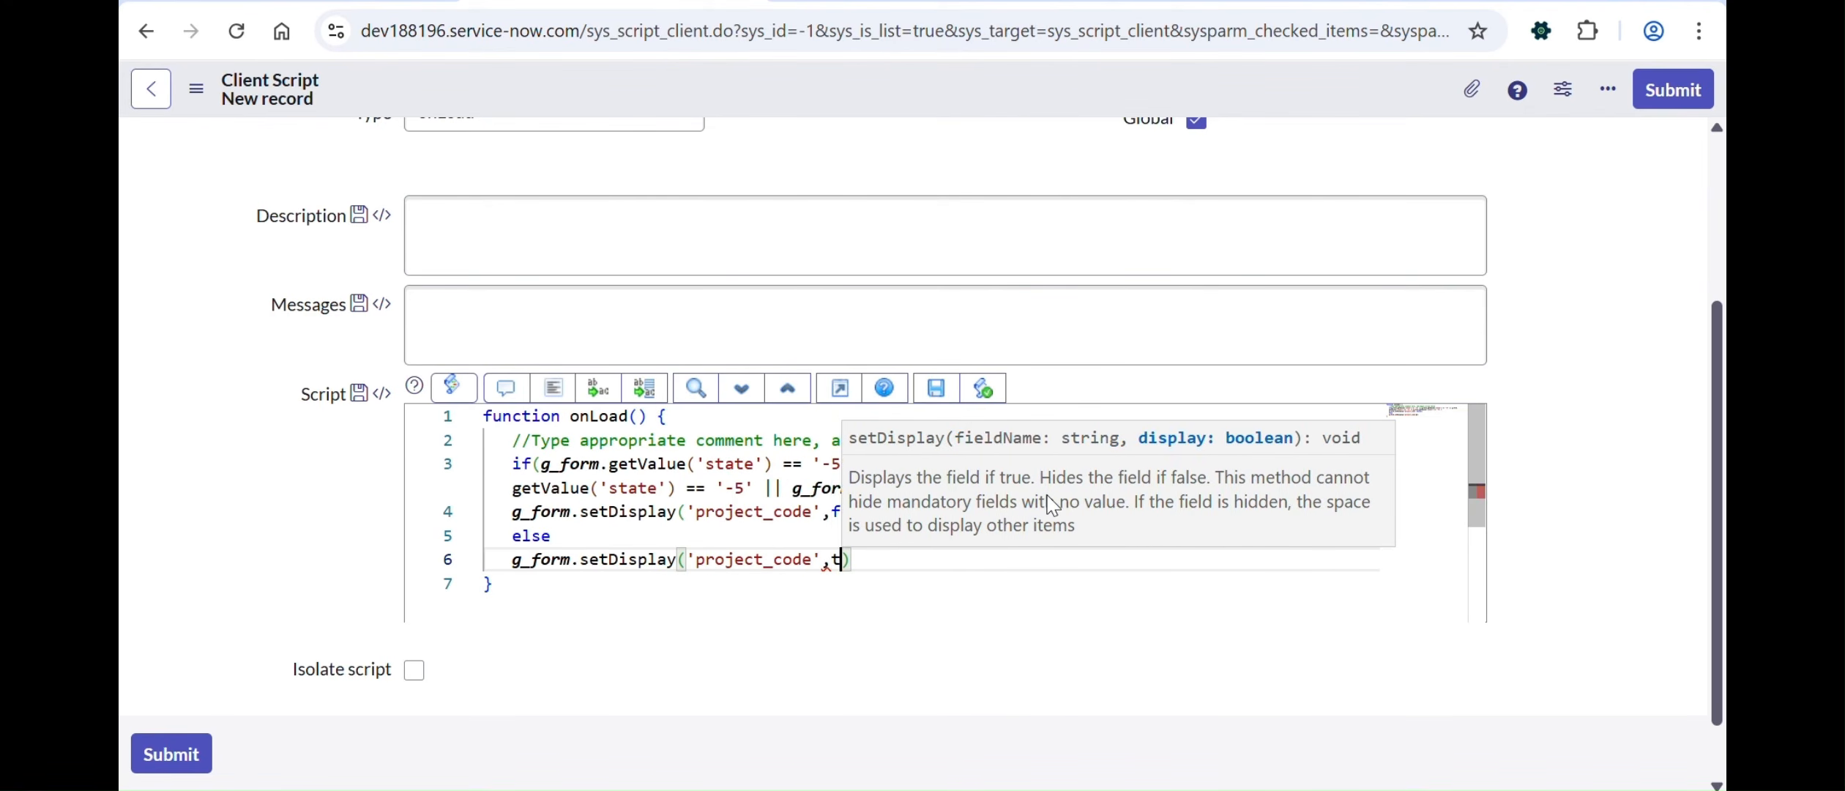
{"action": "type", "text": "true"}
{"action": "key", "text": "Right"}
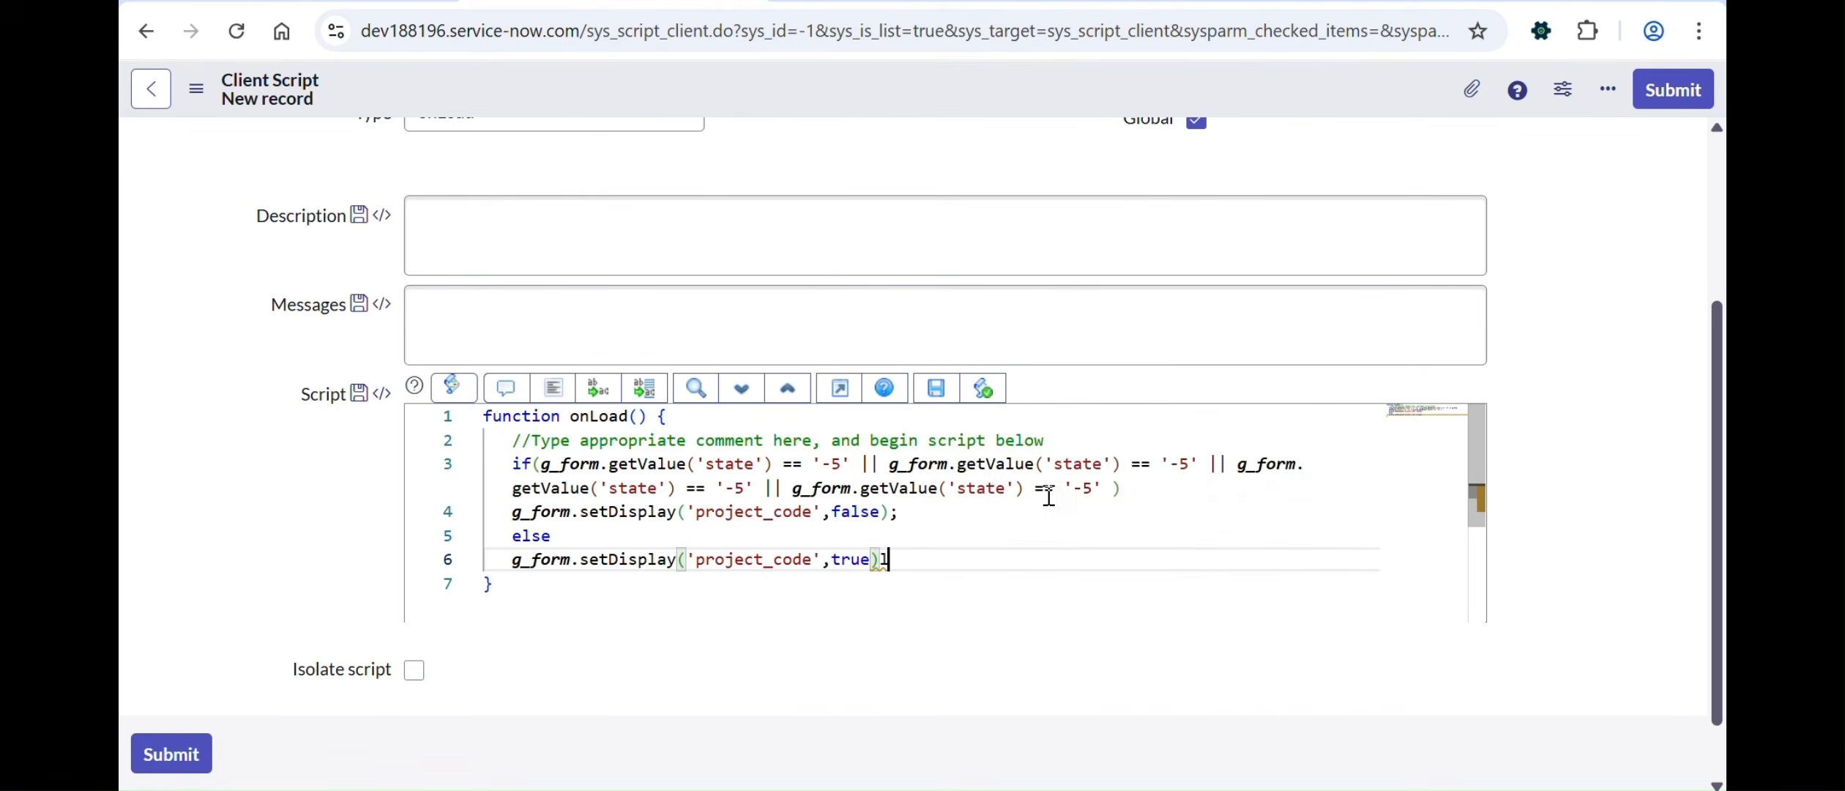
{"action": "type", "text": "l"}
{"action": "key", "text": "BackSpace"}
{"action": "type", "text": ";"}
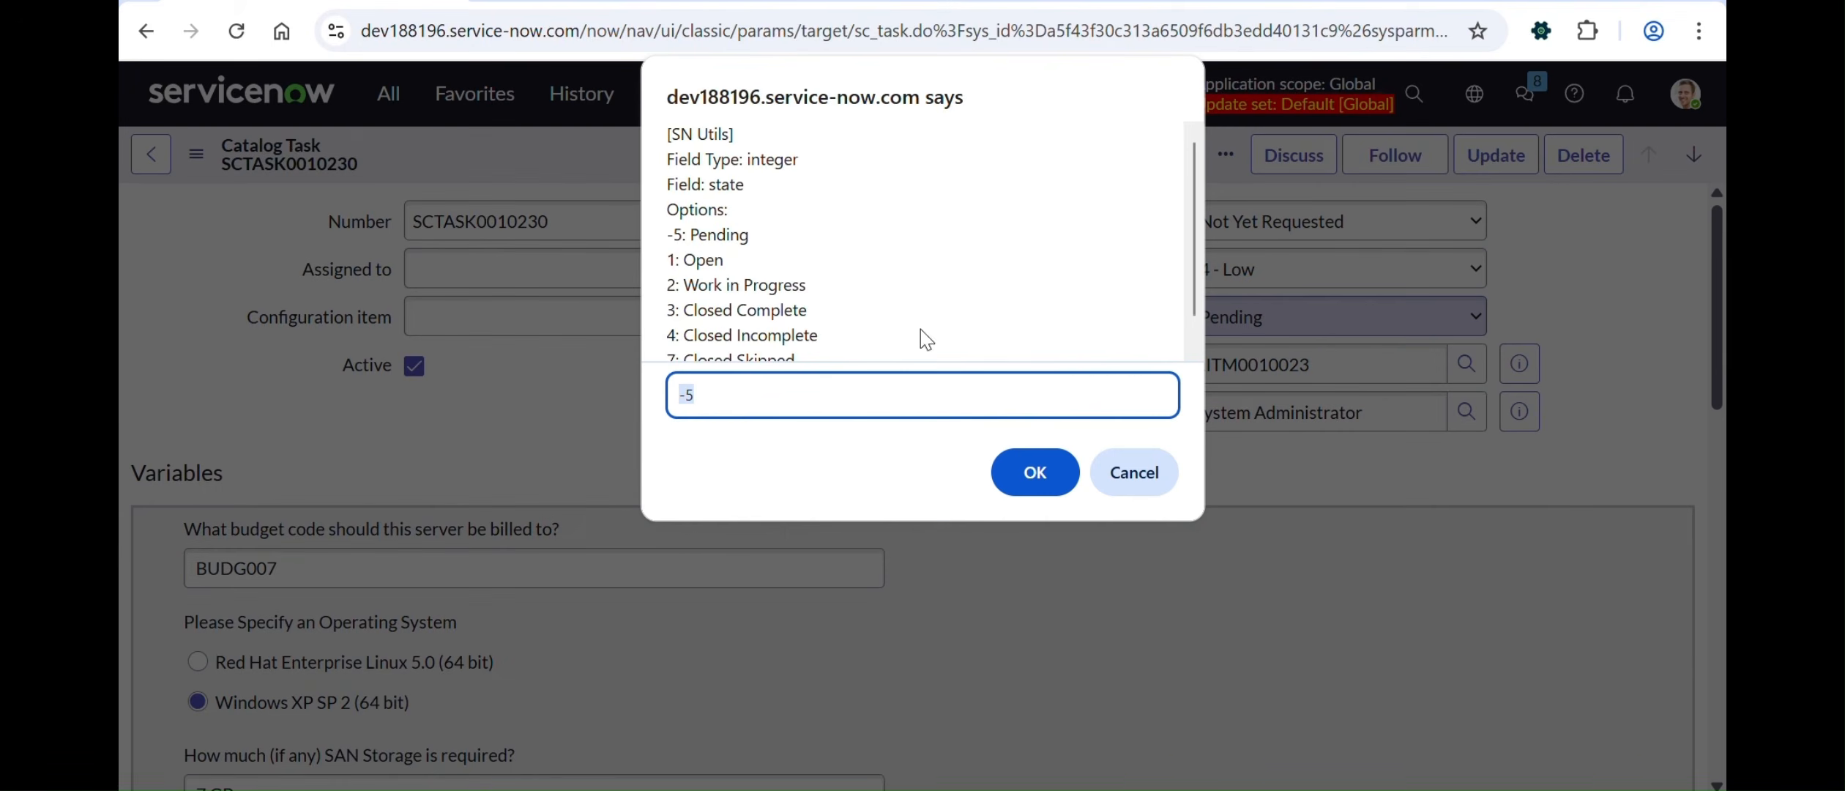
Step: Check the State field's choice values and set the second, third and fourth state comparisons to '3', '4' and '7'
{"action": "scroll", "coordinate": [736, 279], "scroll_direction": "down", "scroll_amount": 1}
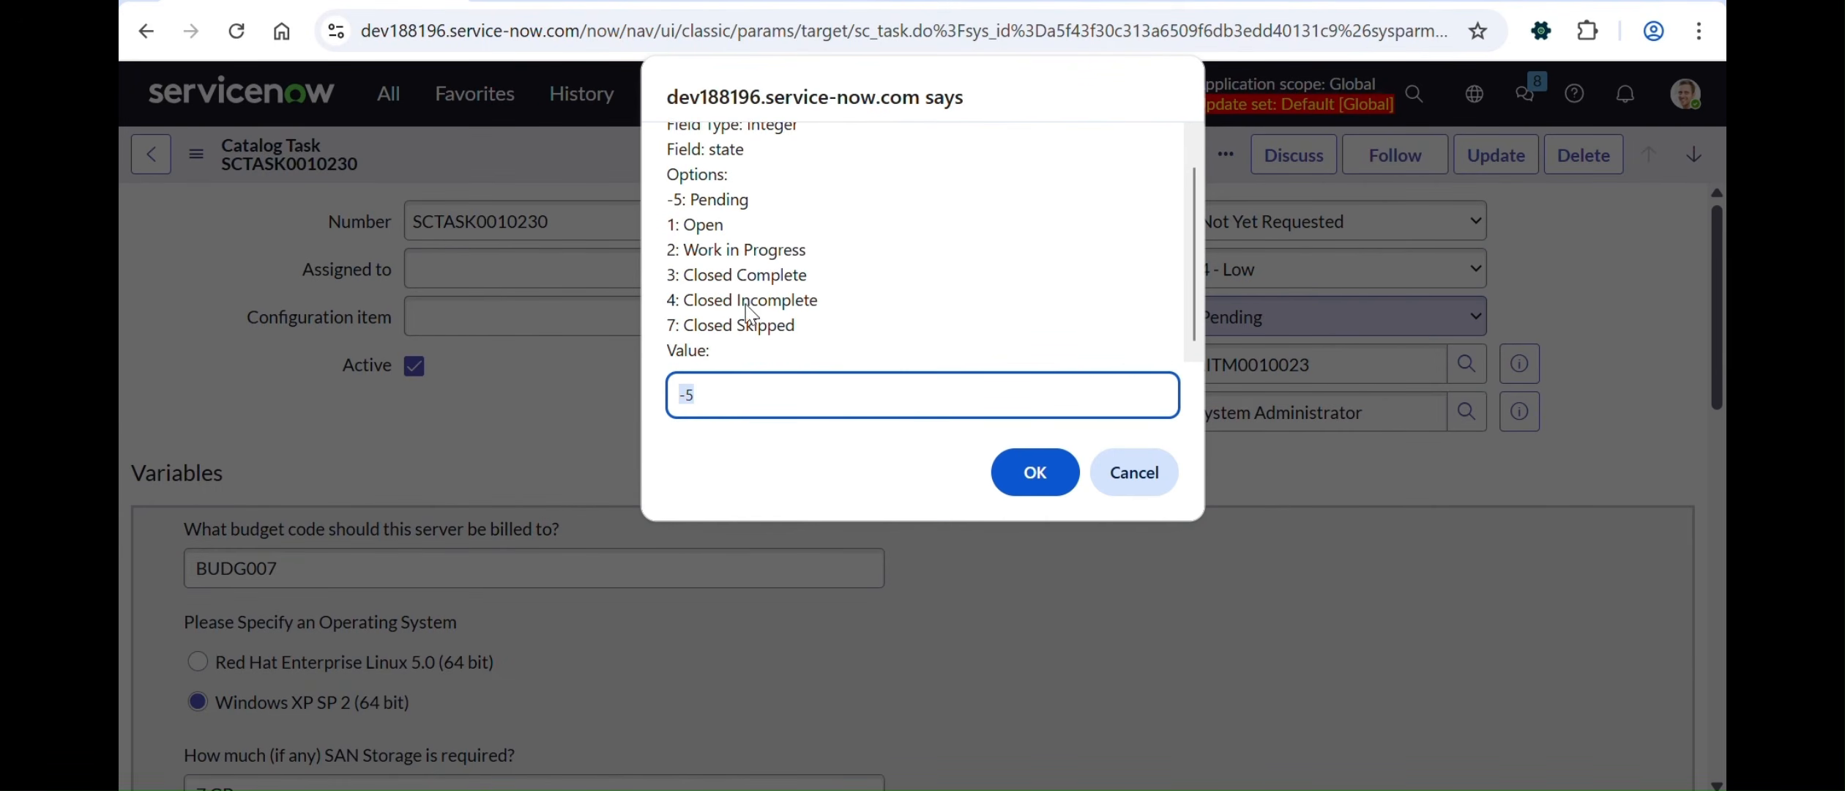
{"action": "left_click", "coordinate": [1011, 469]}
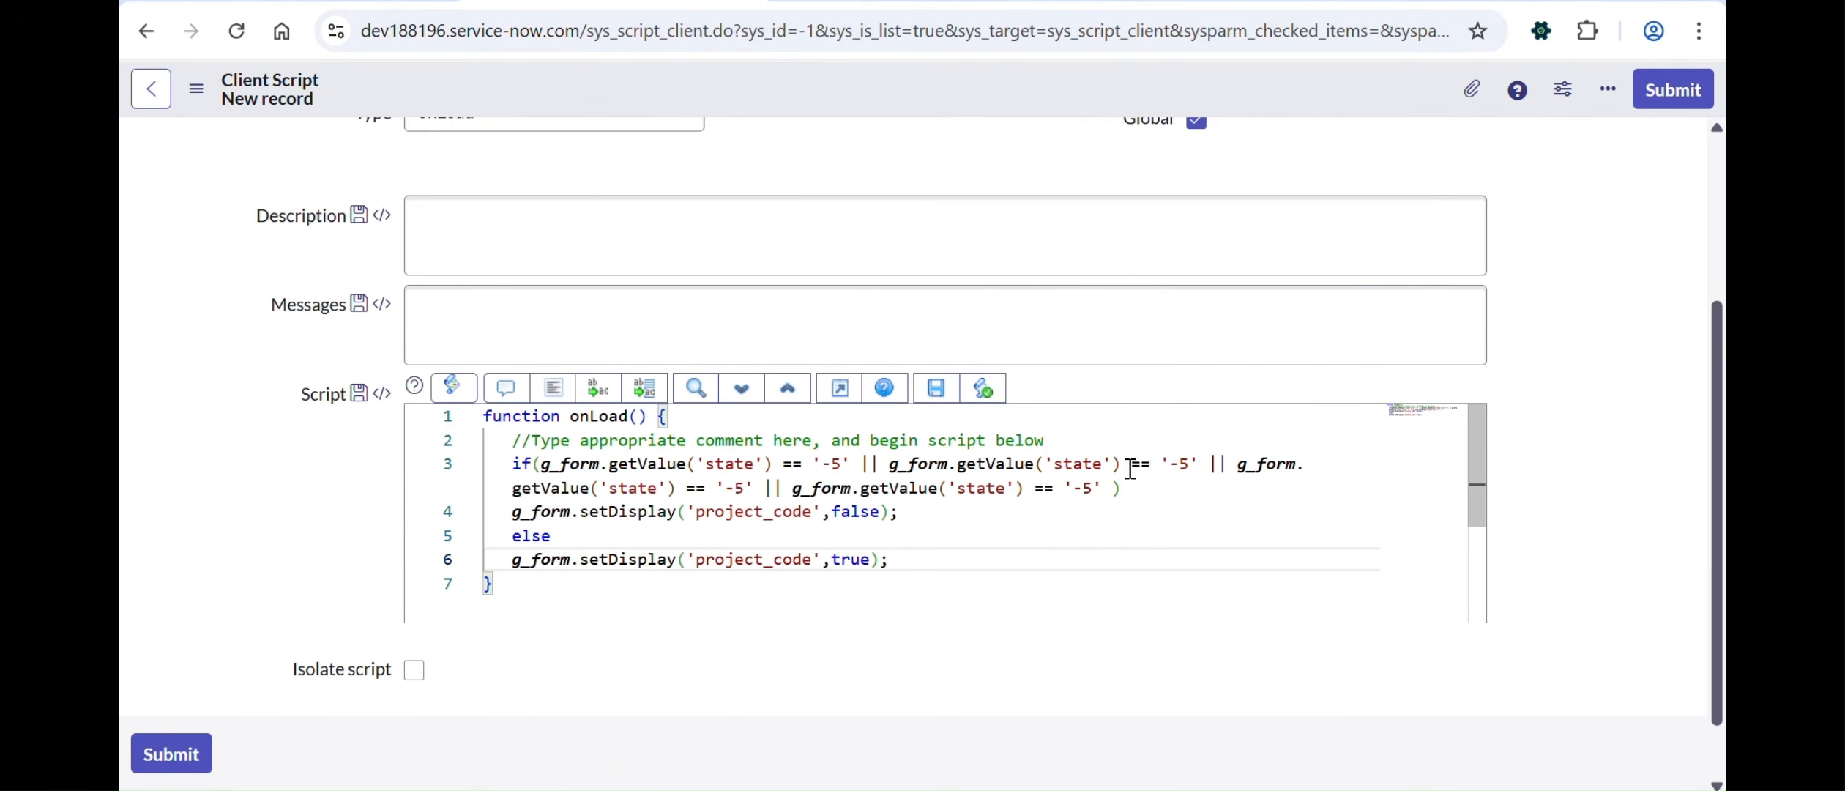
{"action": "left_click", "coordinate": [1192, 464]}
{"action": "key", "text": "BackSpace"}
{"action": "key", "text": "BackSpace"}
{"action": "type", "text": "3"}
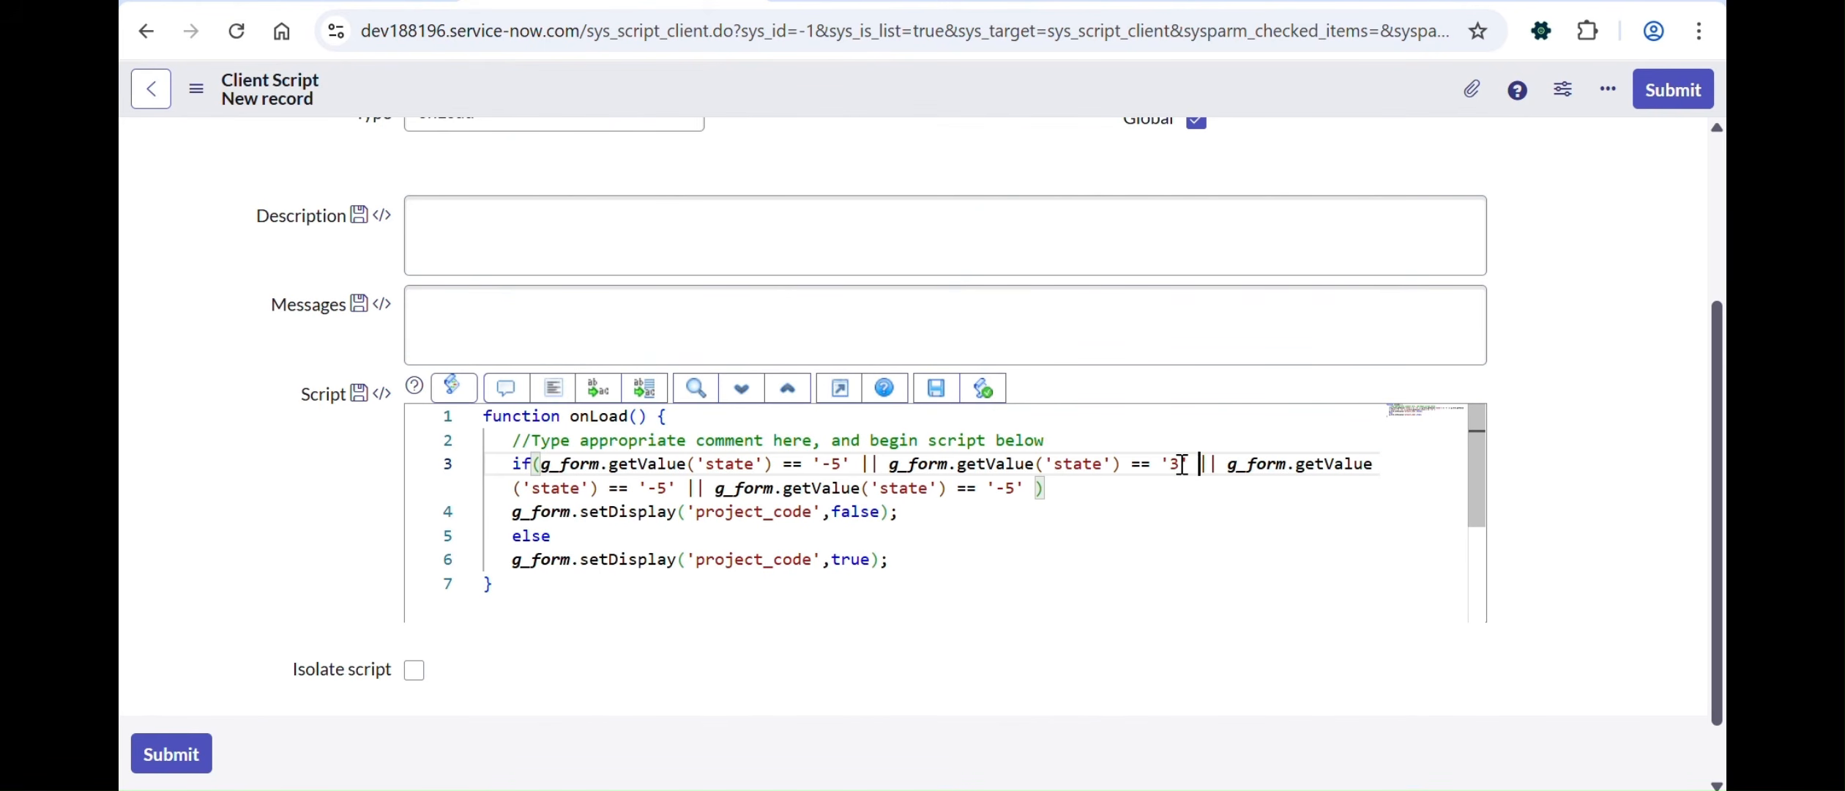
{"action": "left_click", "coordinate": [671, 489]}
{"action": "key", "text": "BackSpace"}
{"action": "key", "text": "BackSpace"}
{"action": "type", "text": "4"}
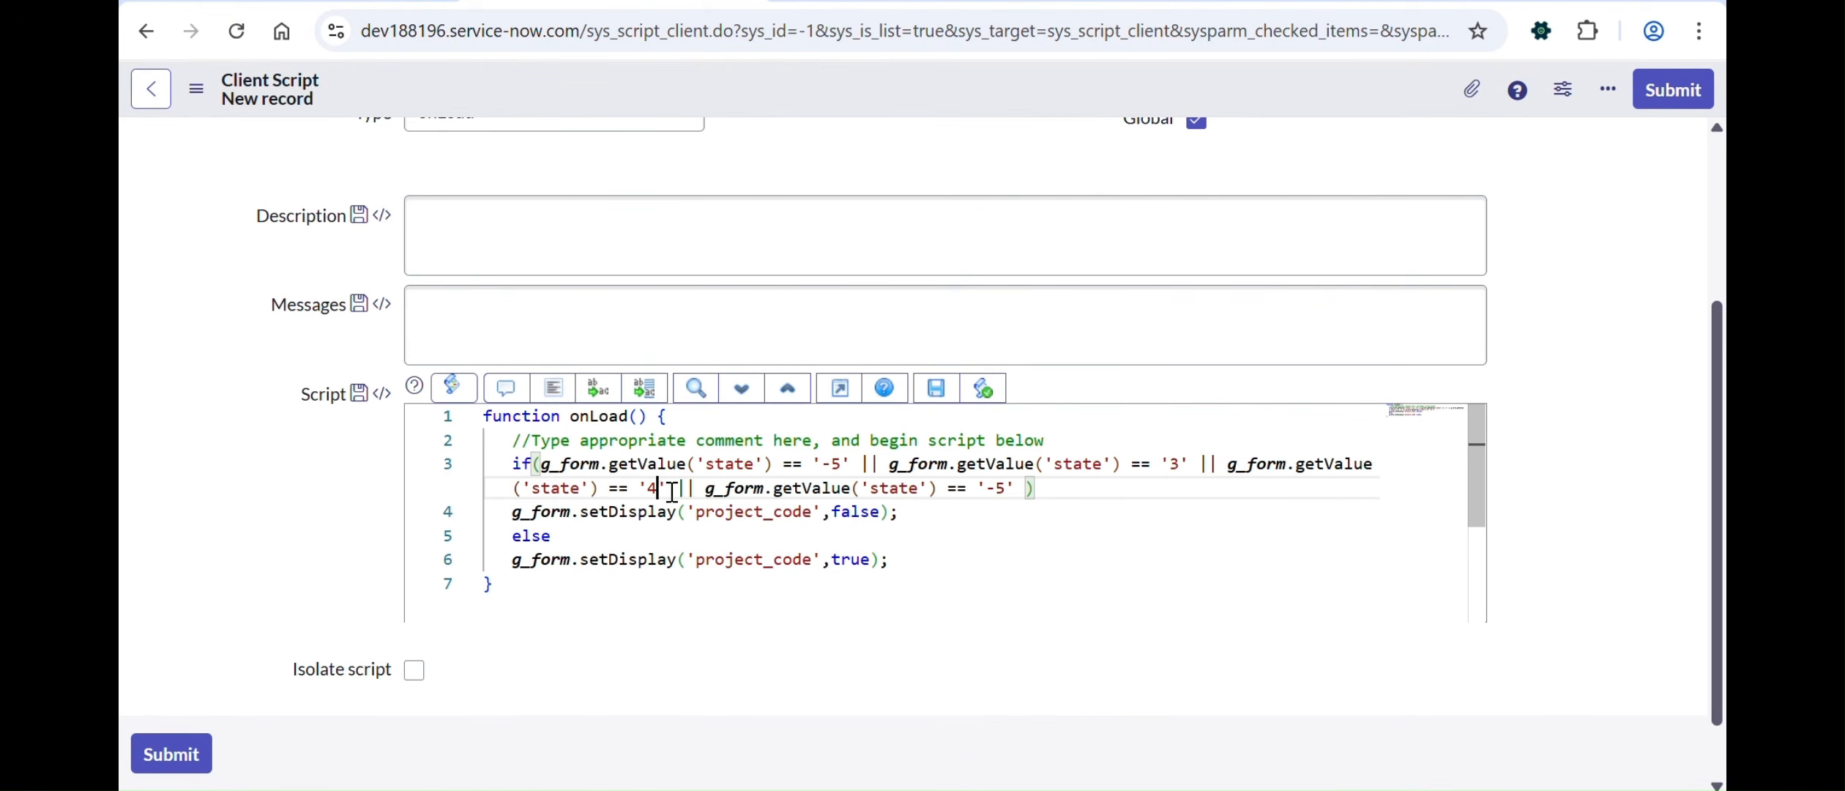
{"action": "left_click", "coordinate": [1006, 489]}
{"action": "key", "text": "BackSpace"}
{"action": "key", "text": "BackSpace"}
{"action": "type", "text": "7"}
Step: Review the if condition and both setDisplay statements, and save the client script
{"action": "left_click_drag", "start_coordinate": [512, 464], "coordinate": [1071, 492]}
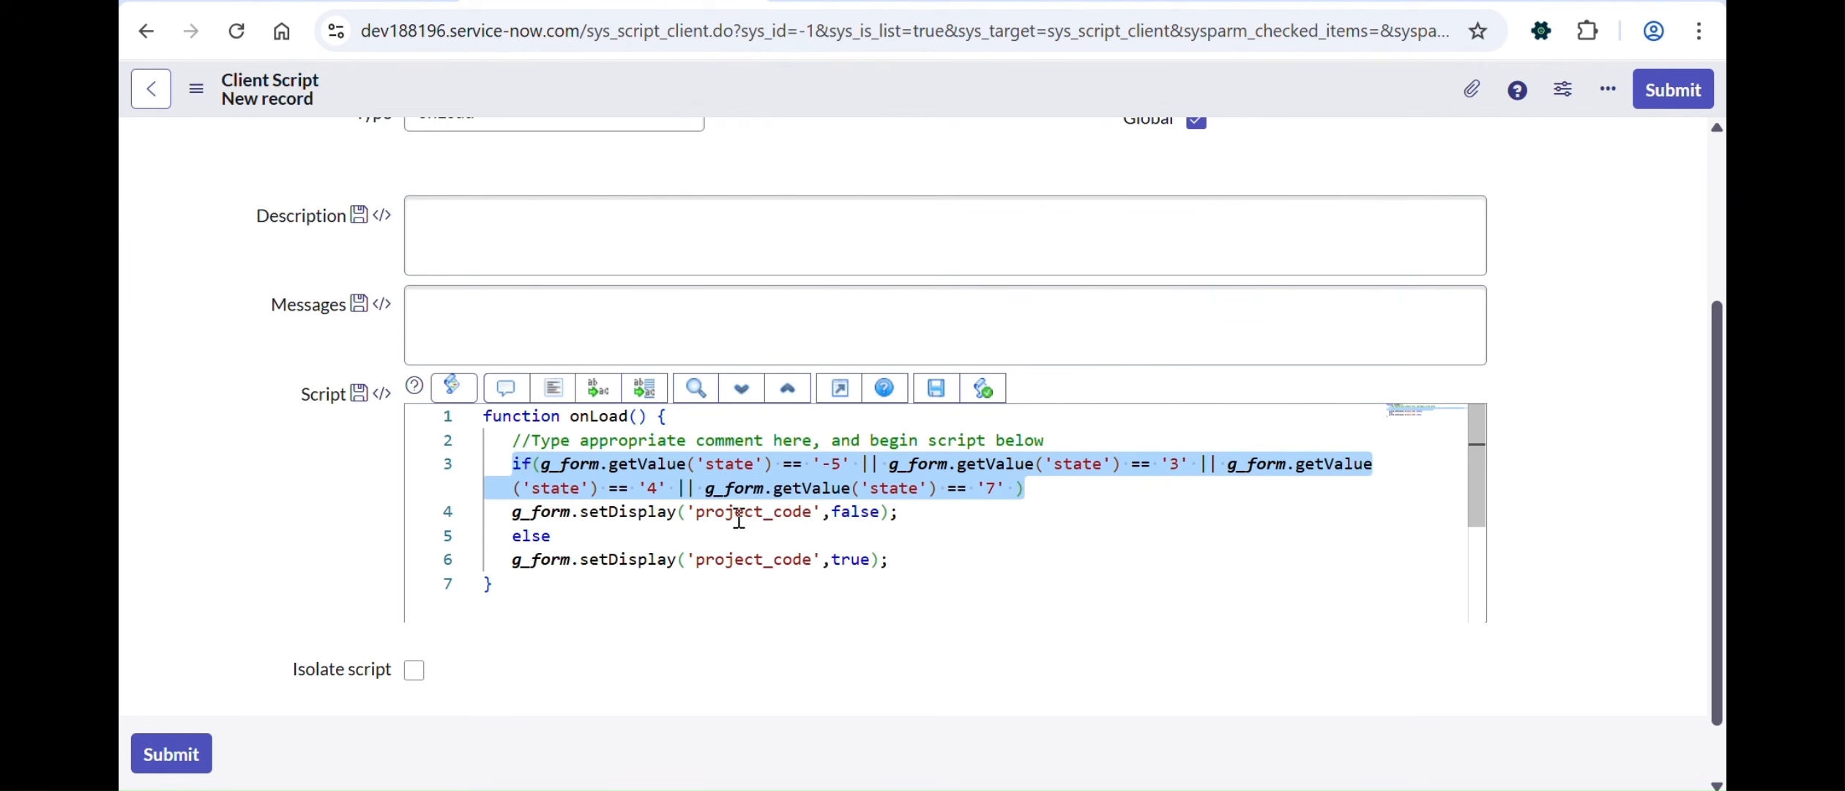
{"action": "left_click", "coordinate": [513, 511]}
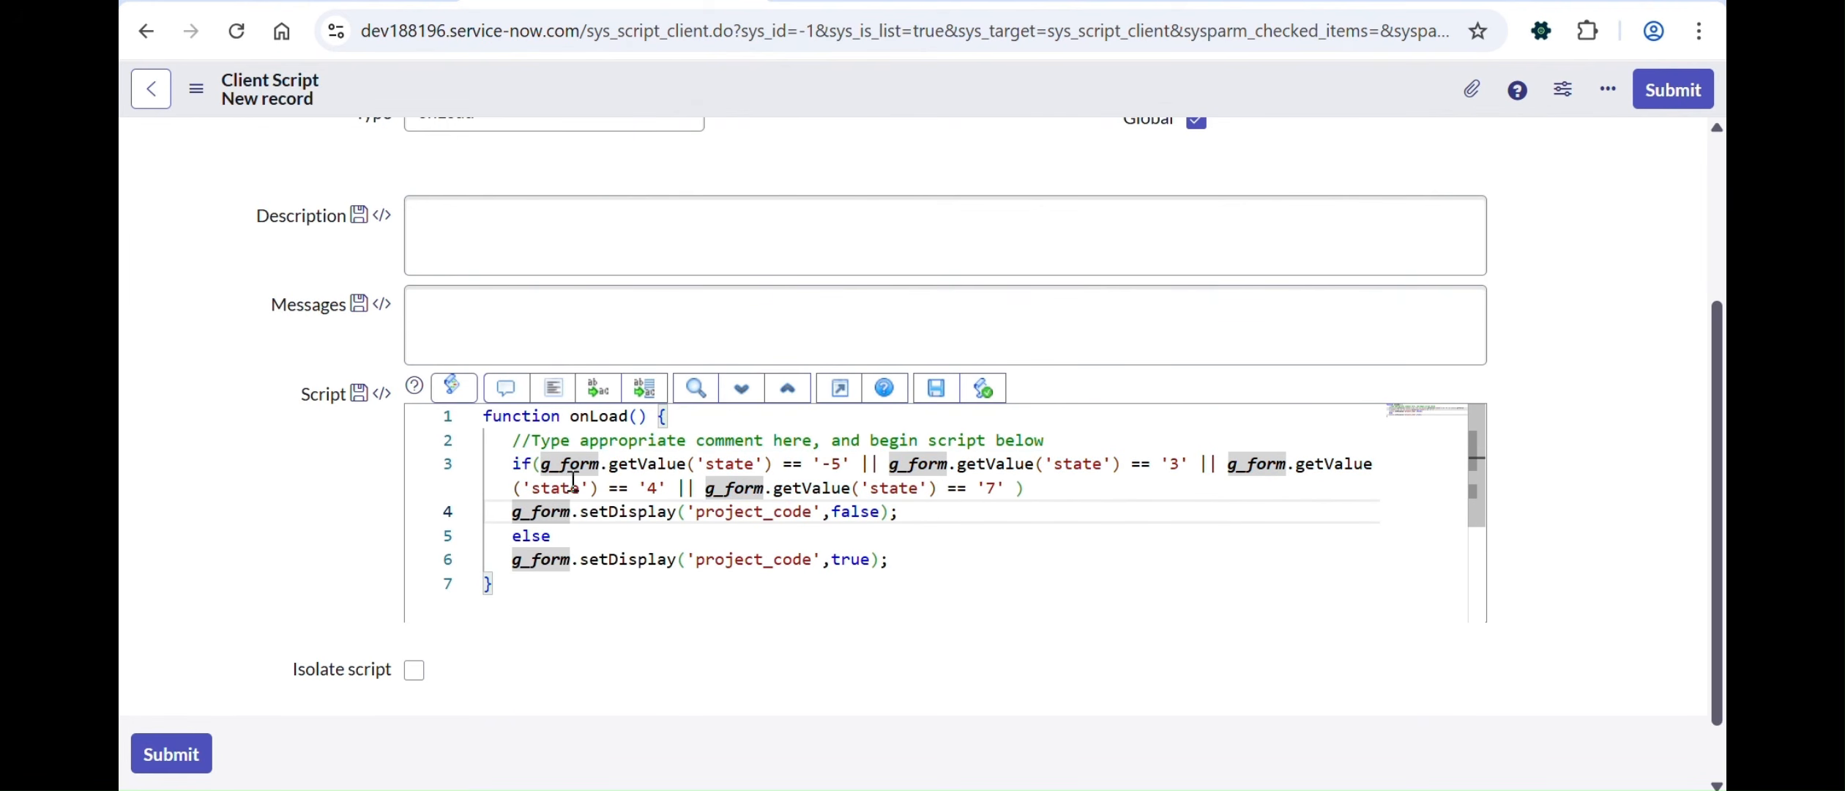
{"action": "left_click_drag", "start_coordinate": [513, 508], "coordinate": [905, 512]}
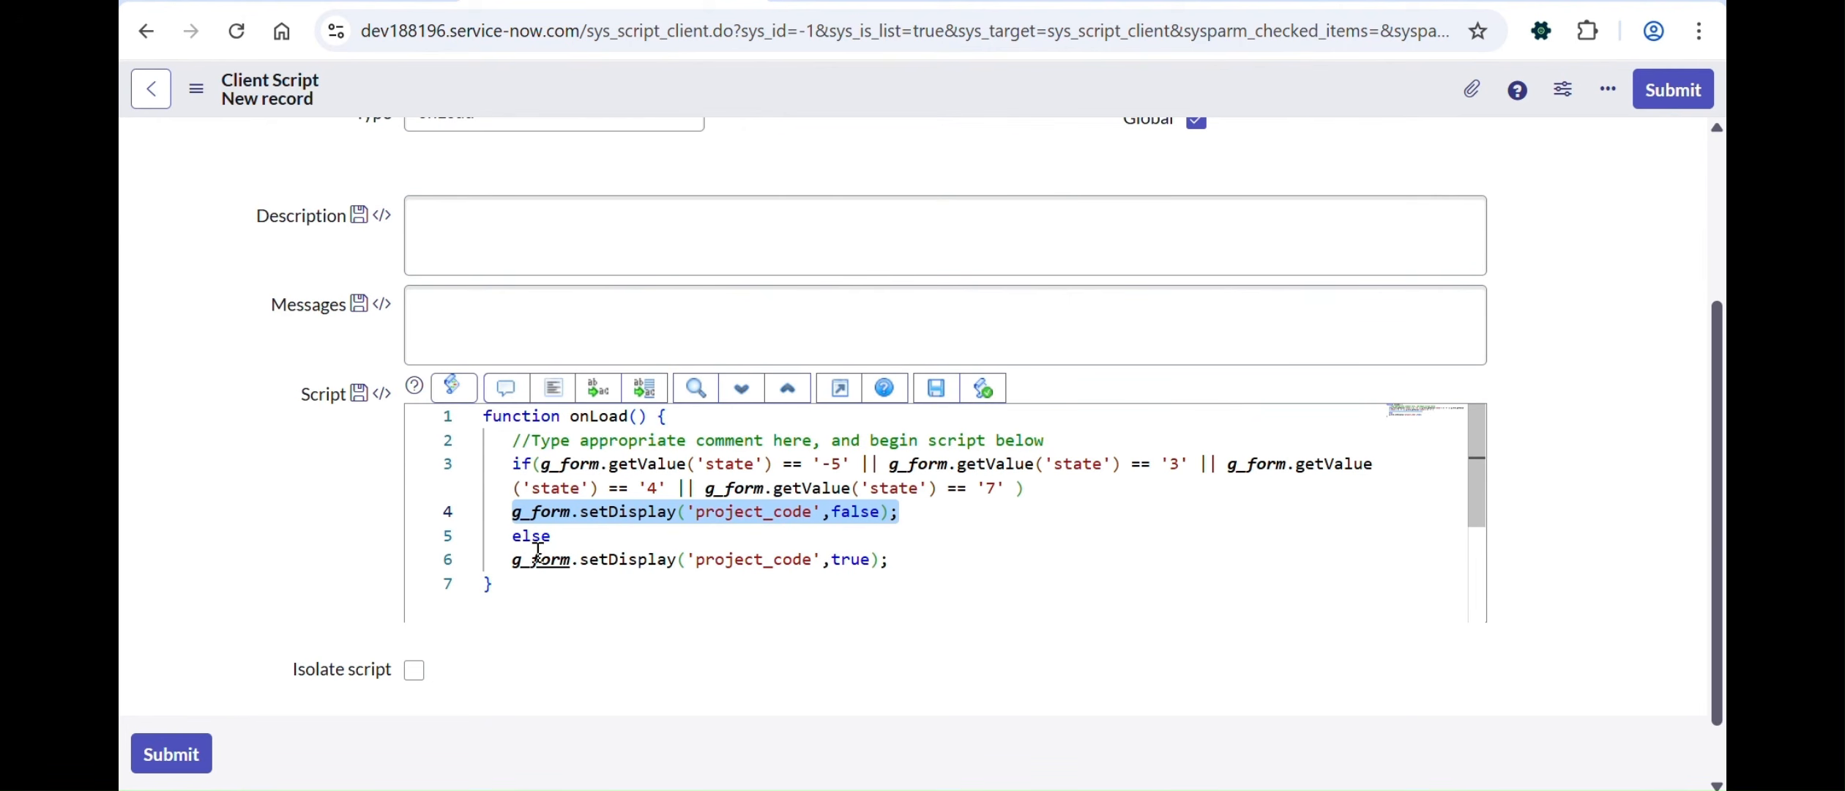
{"action": "left_click_drag", "start_coordinate": [513, 561], "coordinate": [906, 560]}
{"action": "scroll", "coordinate": [748, 398], "scroll_direction": "up", "scroll_amount": 1}
{"action": "scroll", "coordinate": [748, 398], "scroll_direction": "up", "scroll_amount": 2}
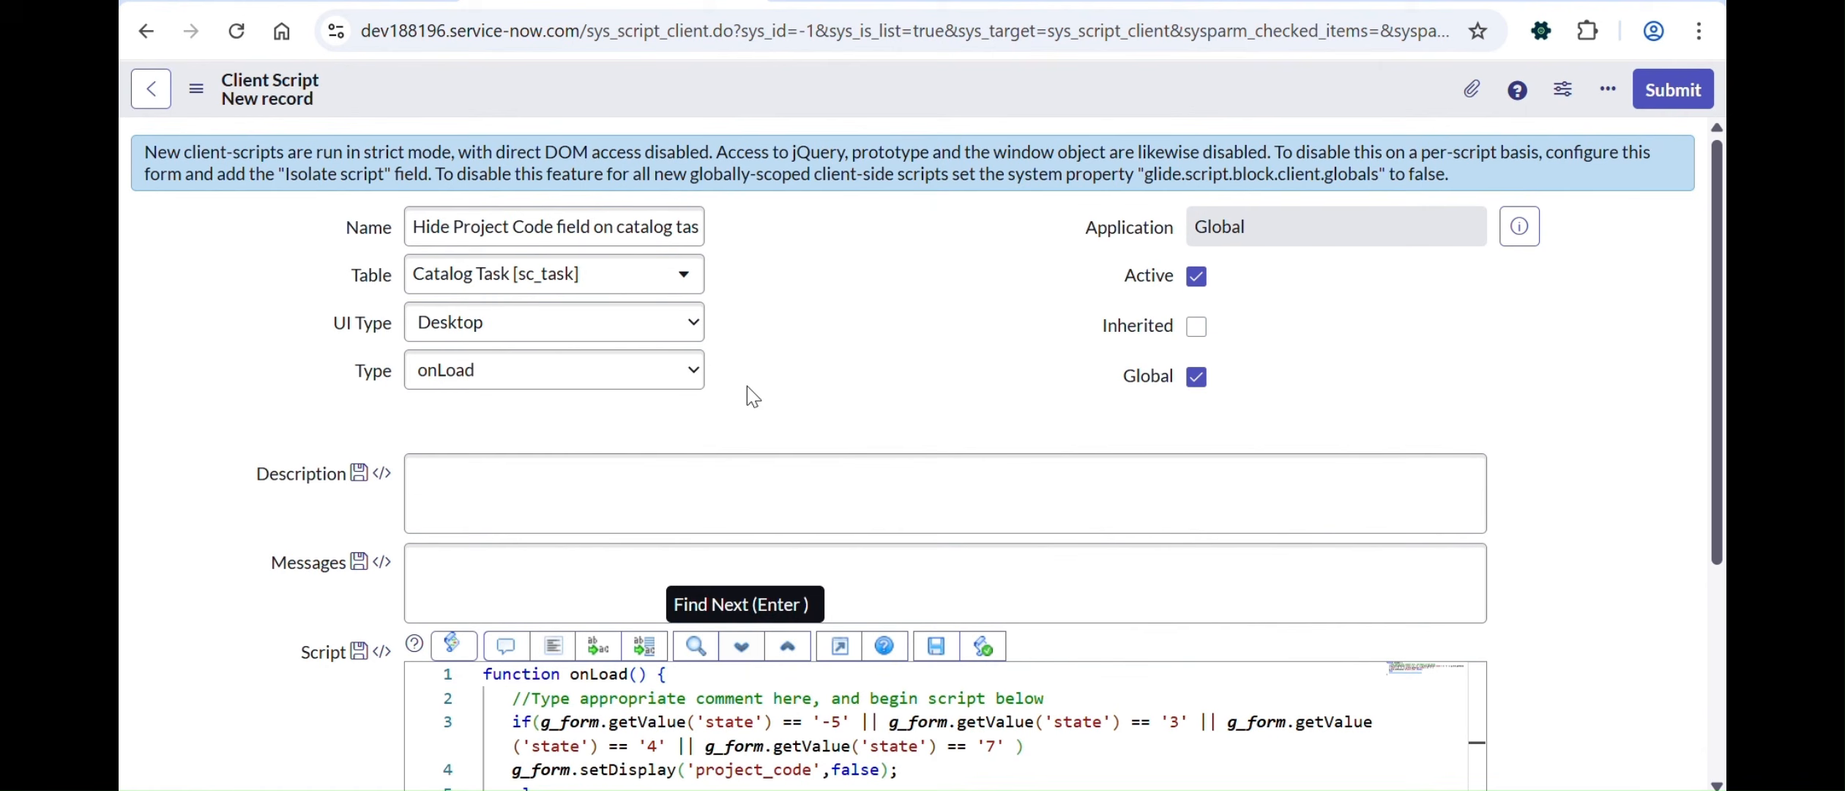
{"action": "right_click", "coordinate": [855, 84]}
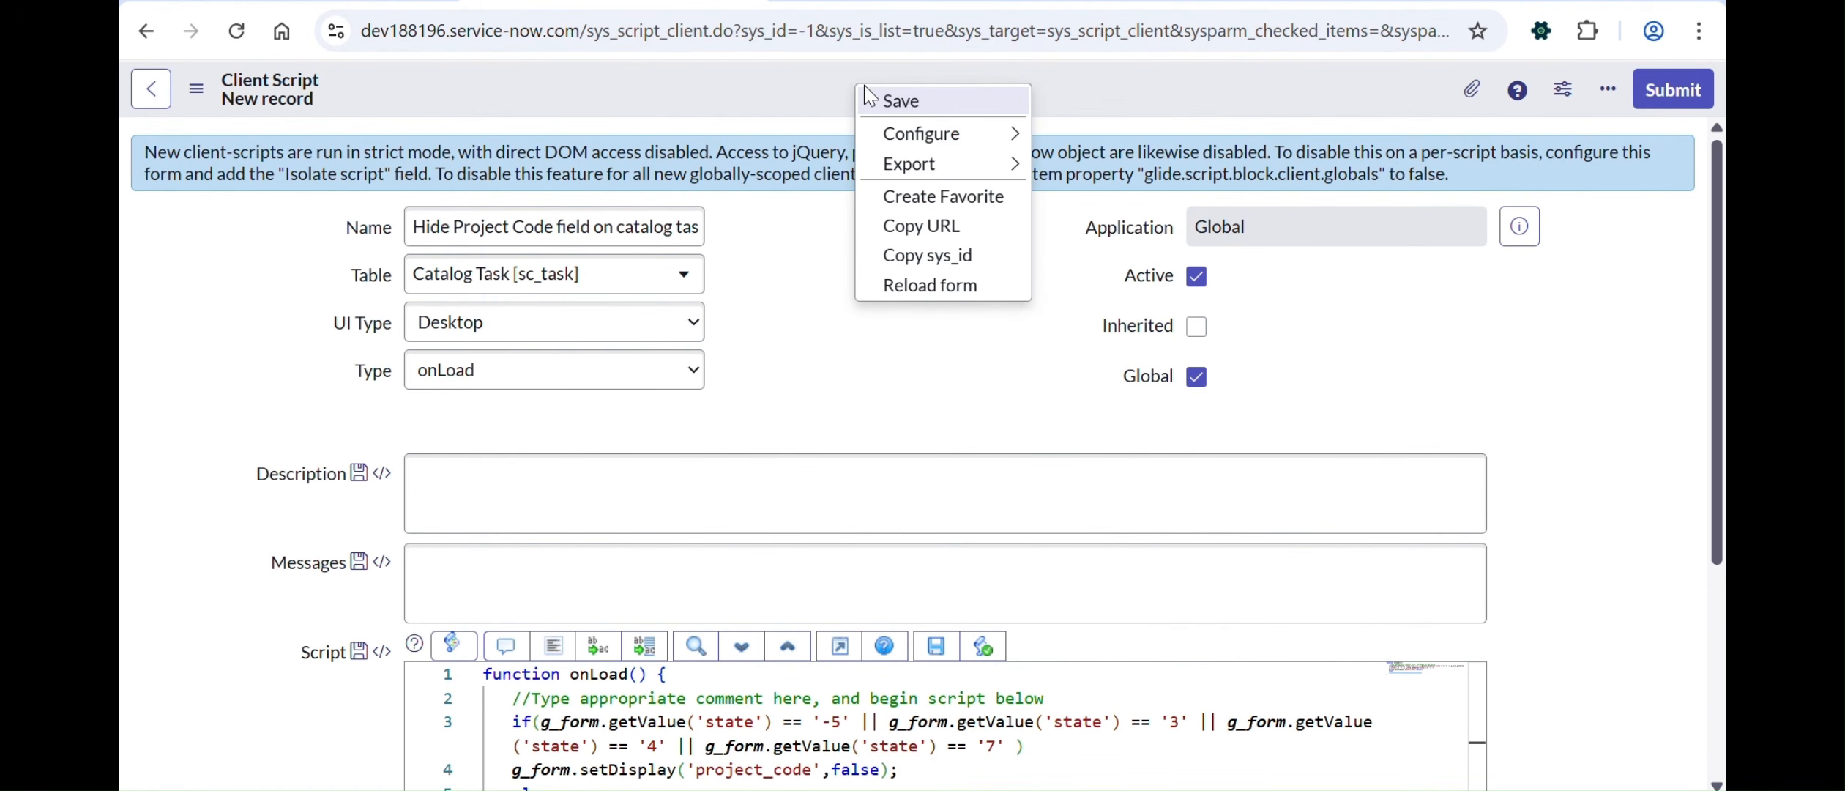
{"action": "left_click", "coordinate": [937, 112]}
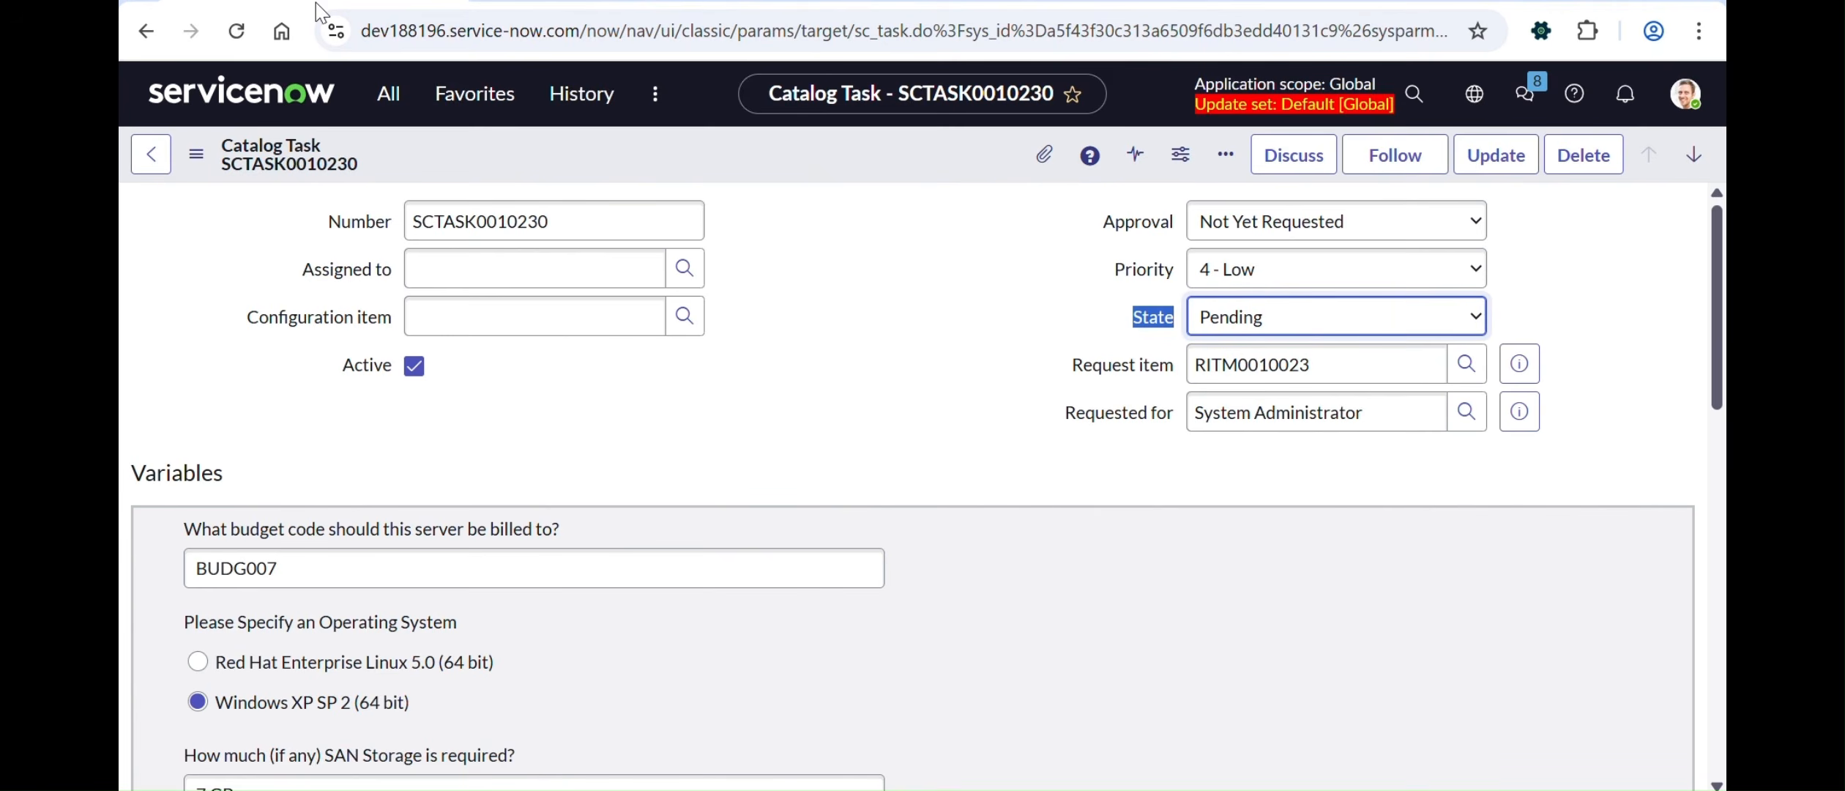
Step: Reload the catalog task, save it with State set to Open, and check for the project code variable
{"action": "left_click", "coordinate": [236, 38]}
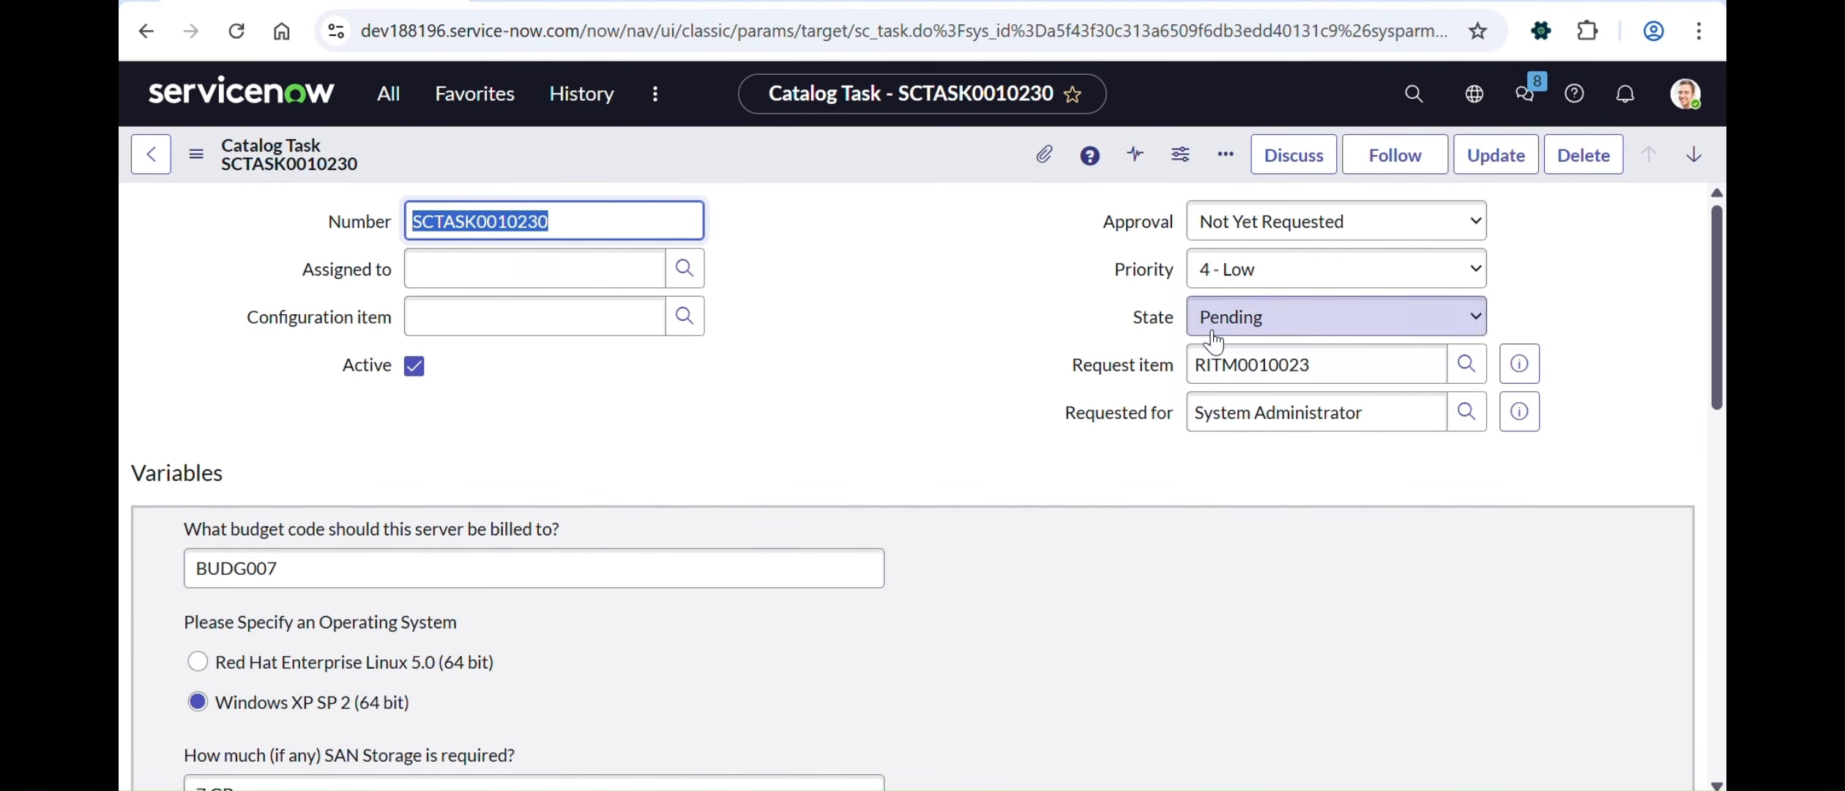
{"action": "left_click", "coordinate": [1237, 316]}
{"action": "left_click", "coordinate": [1231, 386]}
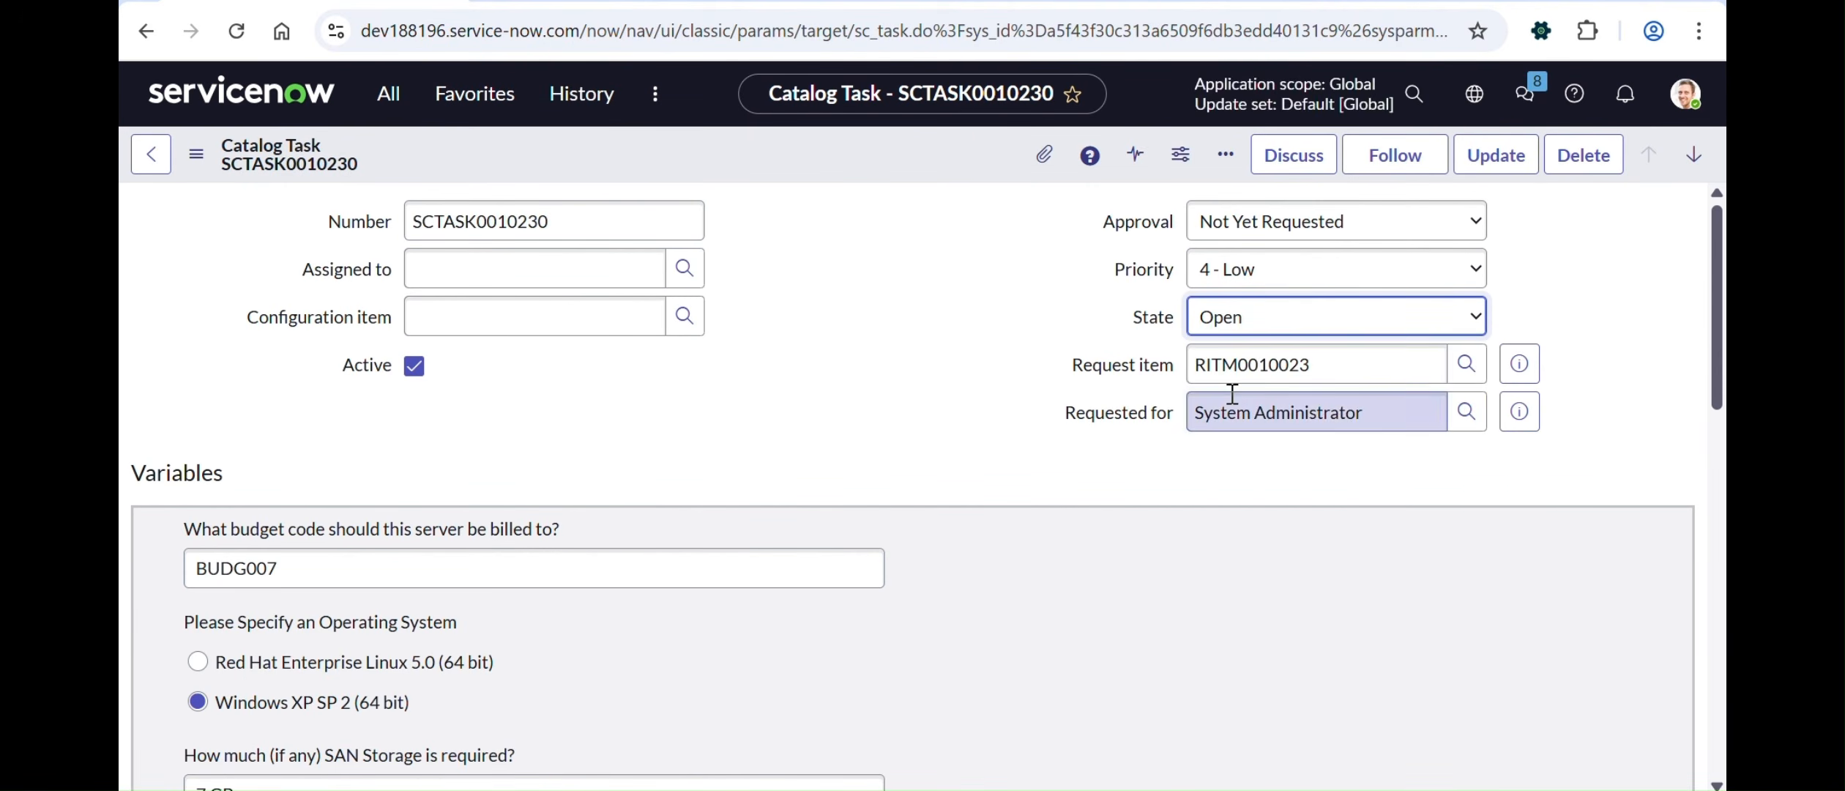
{"action": "right_click", "coordinate": [903, 145]}
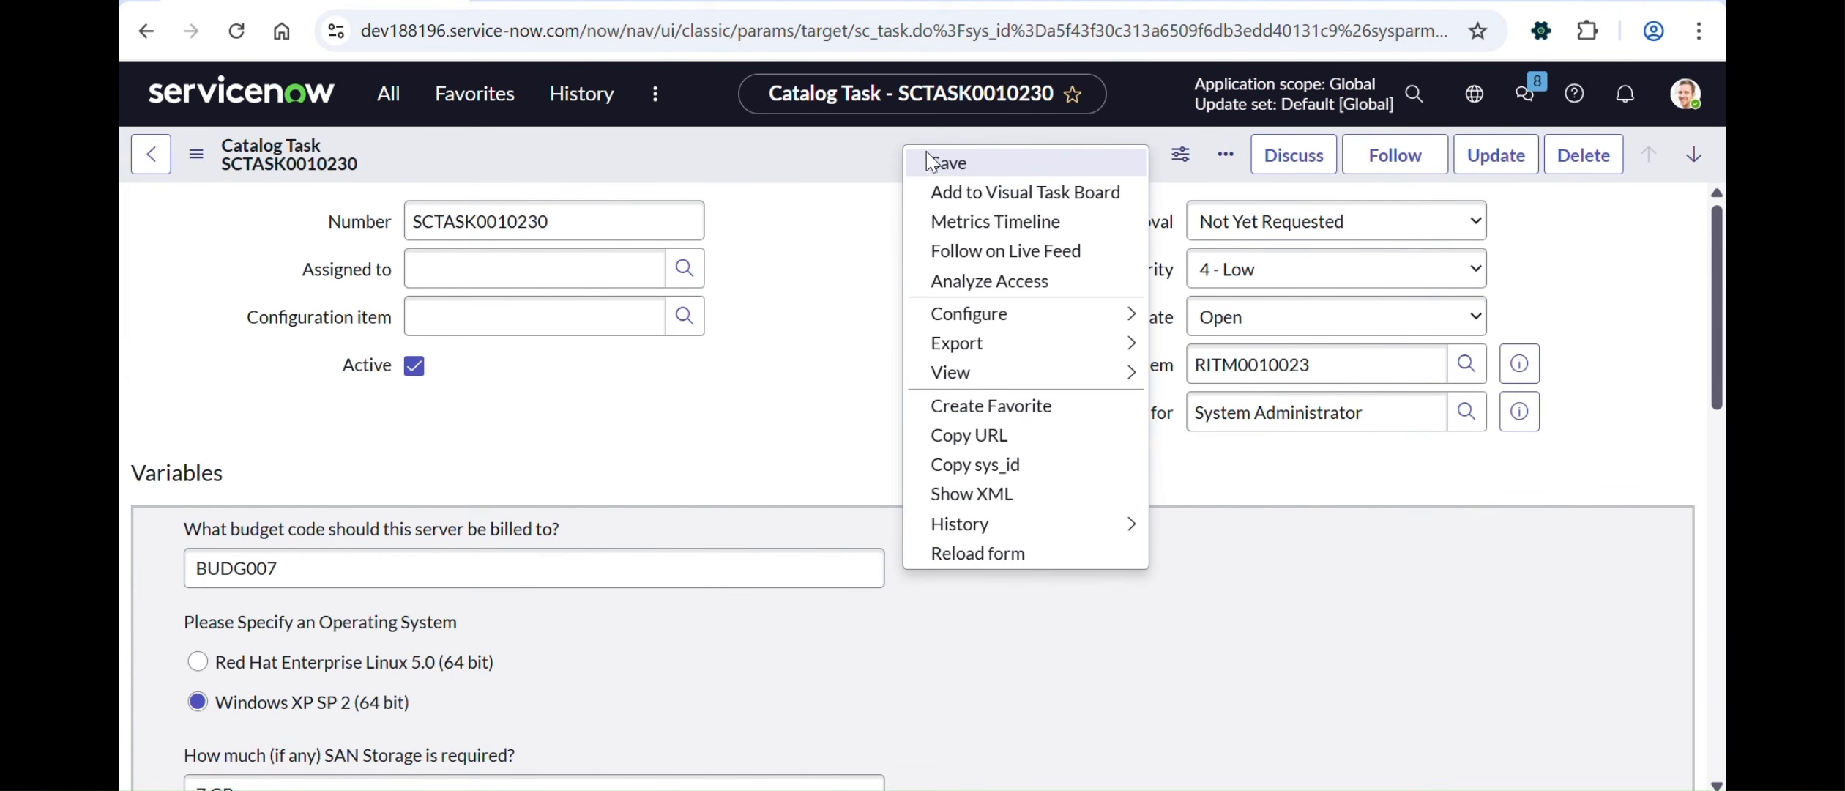
{"action": "left_click", "coordinate": [979, 164]}
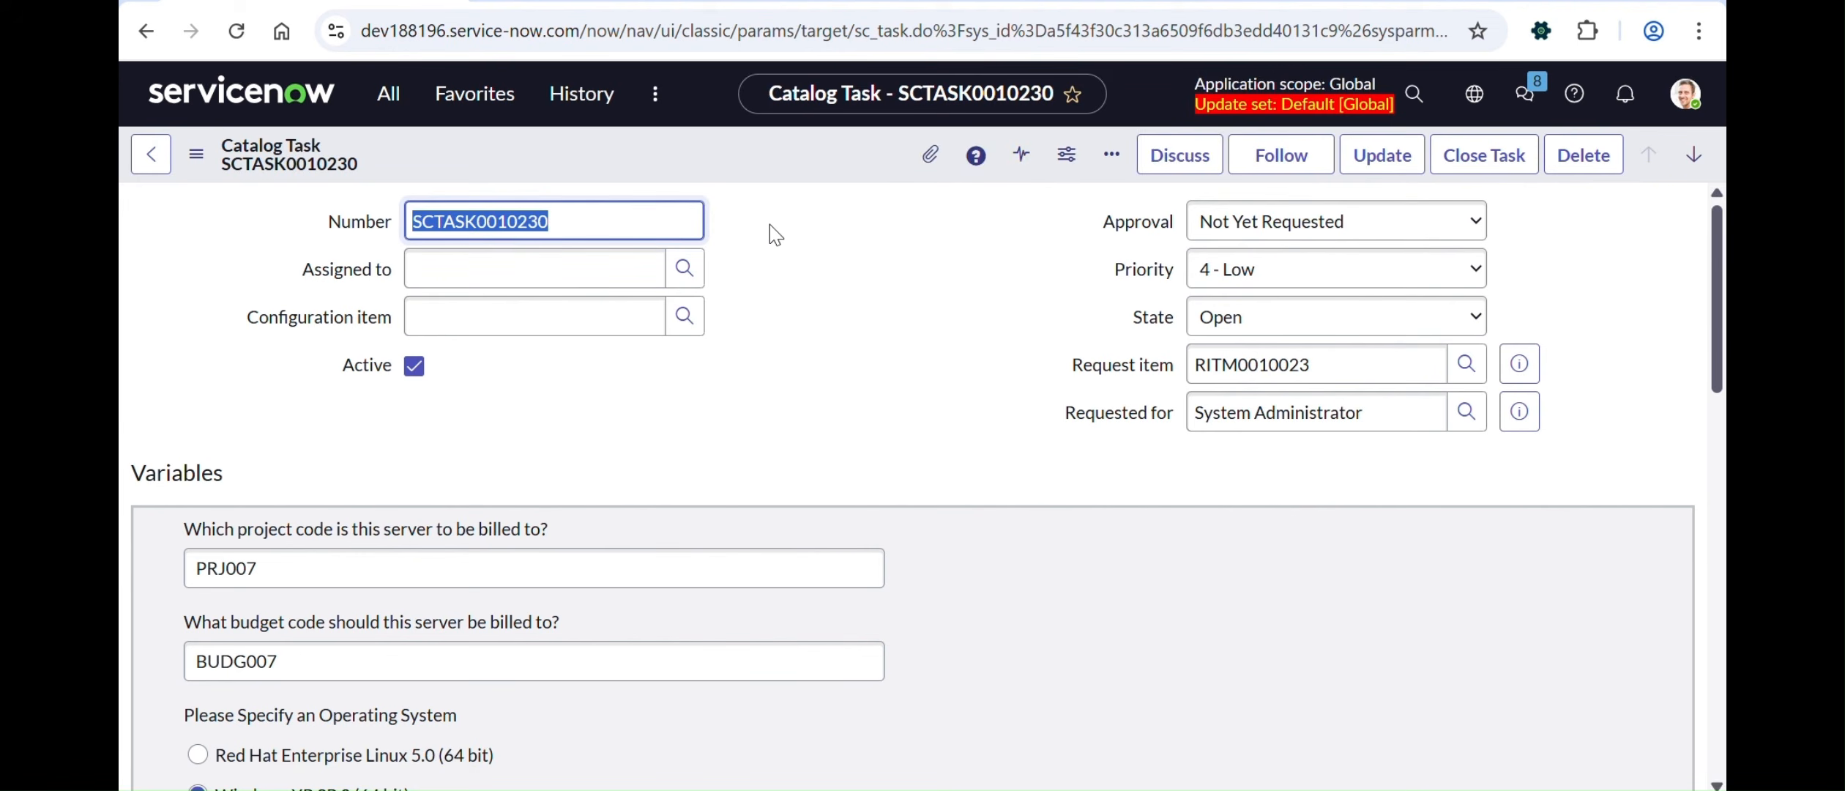
{"action": "scroll", "coordinate": [721, 289], "scroll_direction": "down", "scroll_amount": 2}
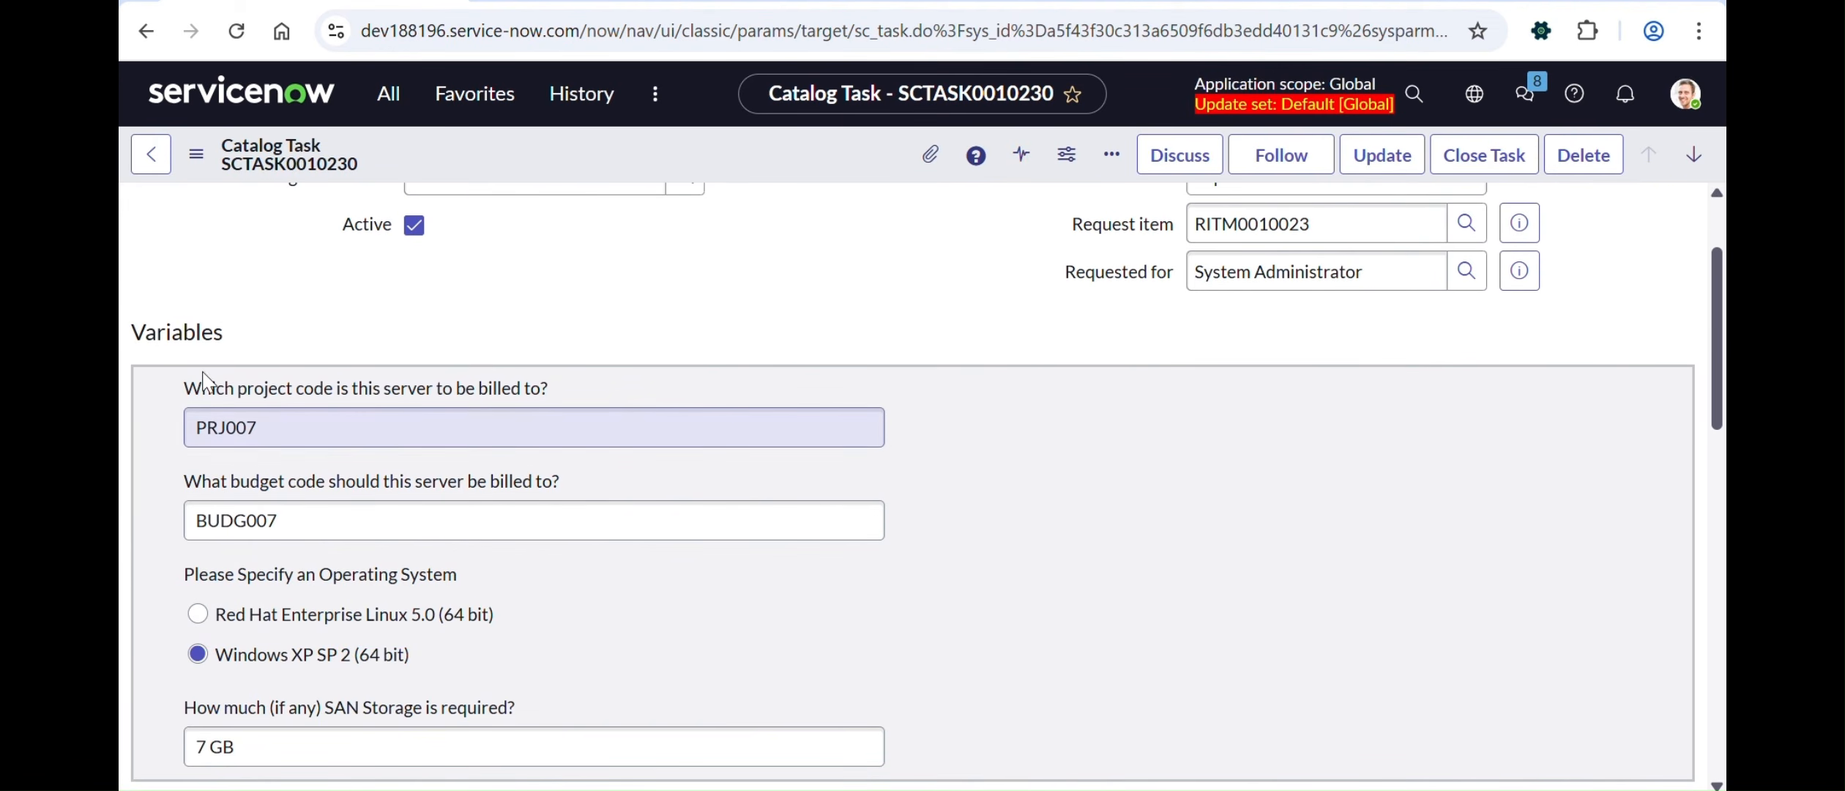
{"action": "left_click_drag", "start_coordinate": [192, 390], "coordinate": [700, 400]}
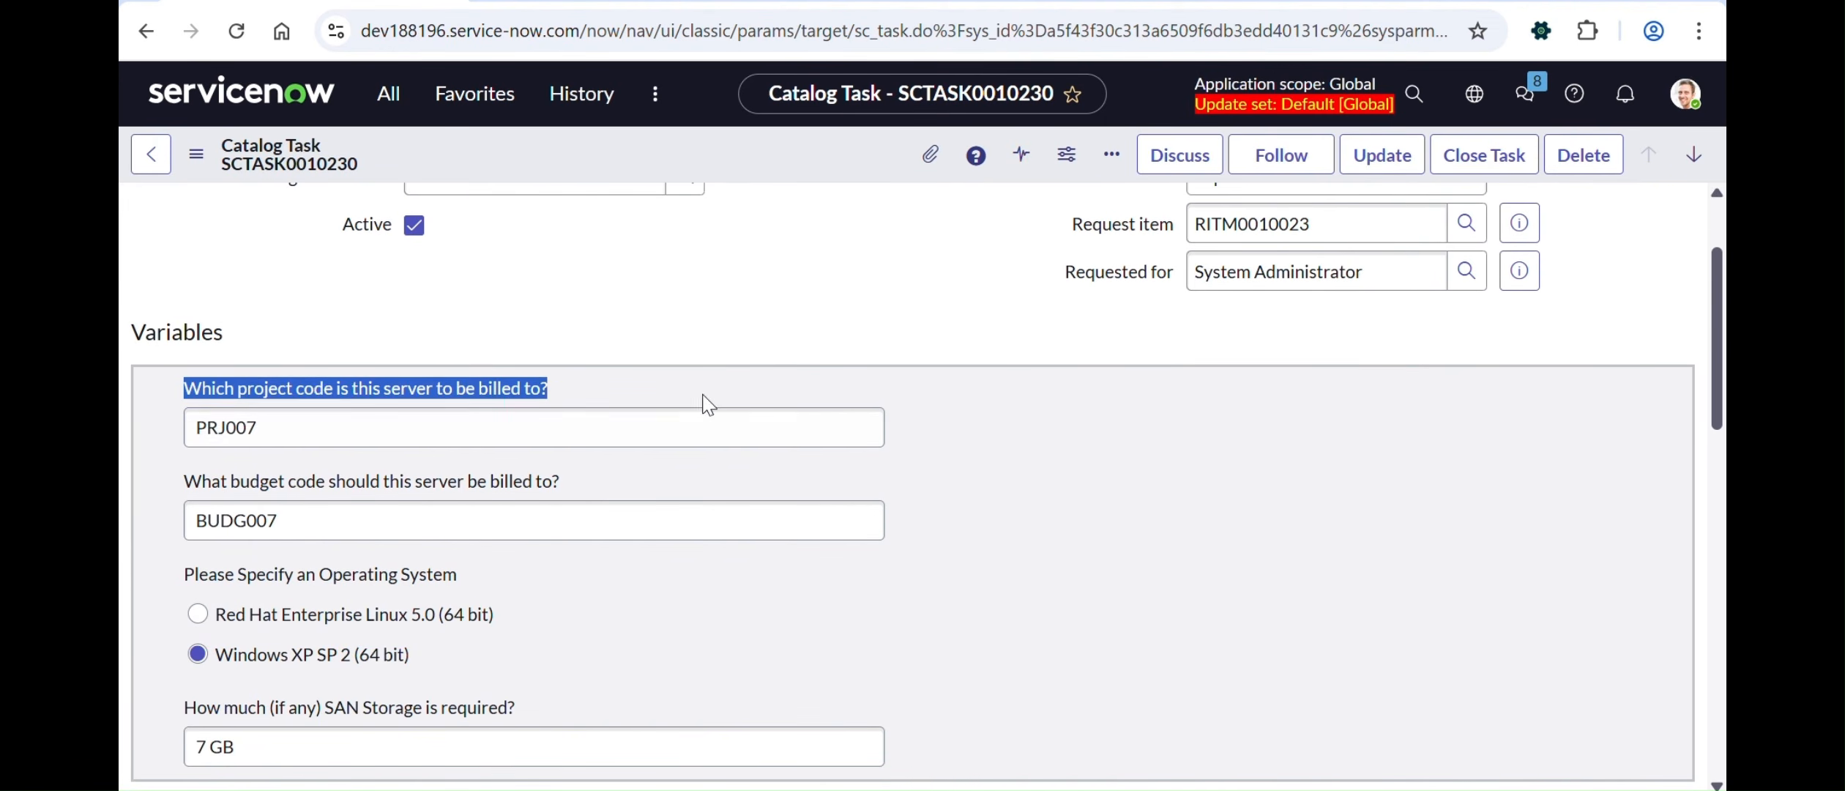
Step: Set the catalog task's State to Closed Complete and save the record
{"action": "scroll", "coordinate": [681, 381], "scroll_direction": "up", "scroll_amount": 2}
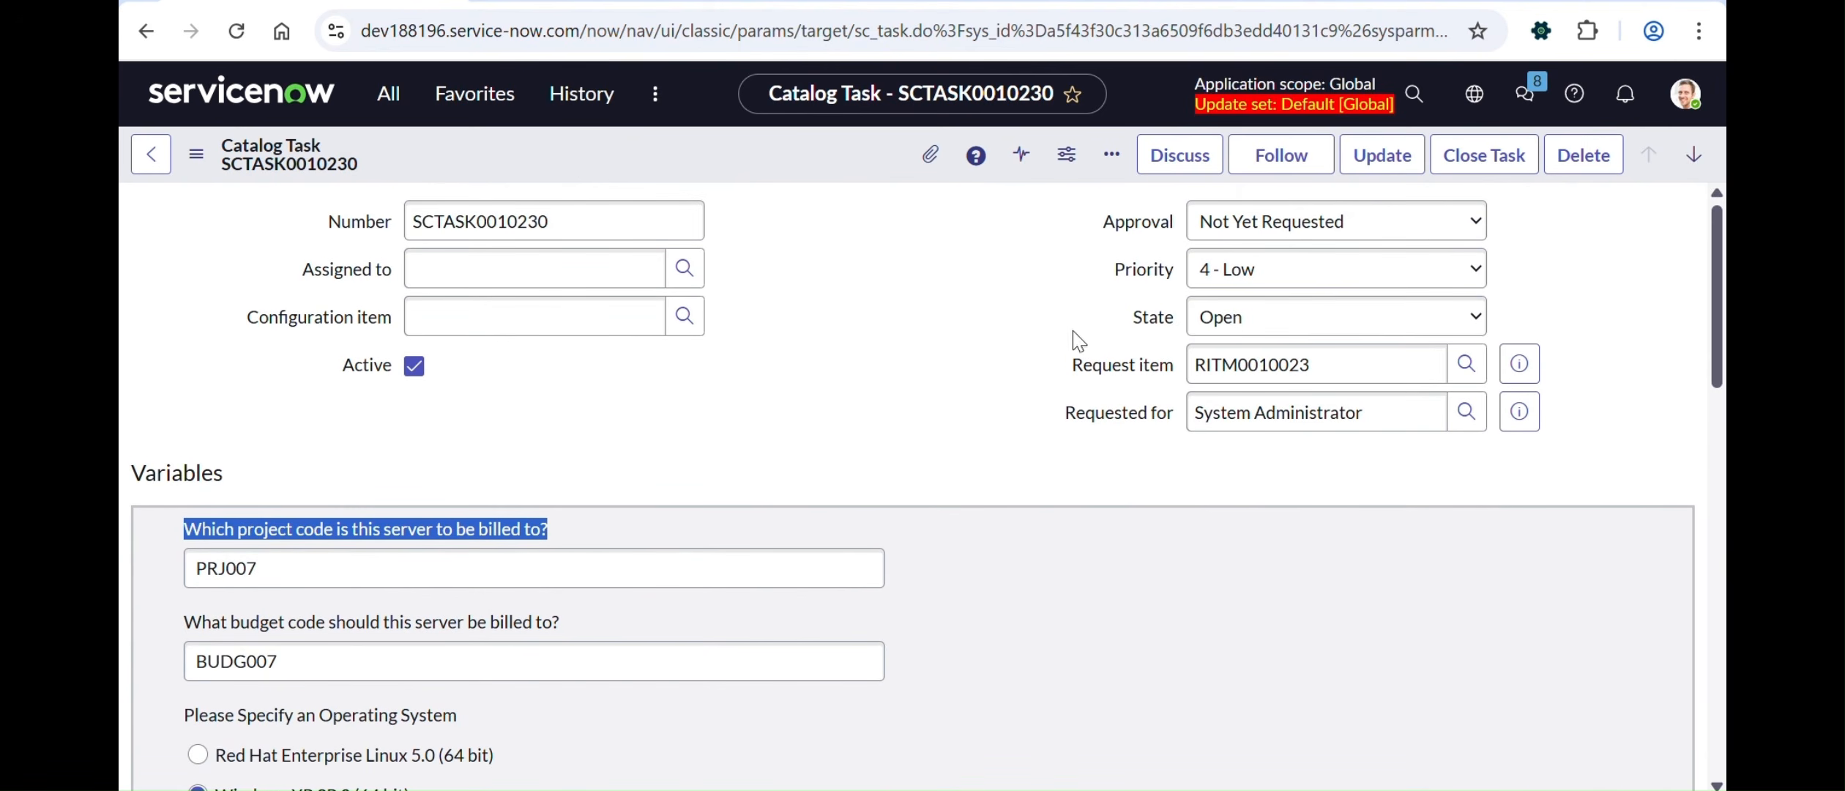
{"action": "left_click", "coordinate": [1237, 316]}
{"action": "left_click", "coordinate": [1258, 448]}
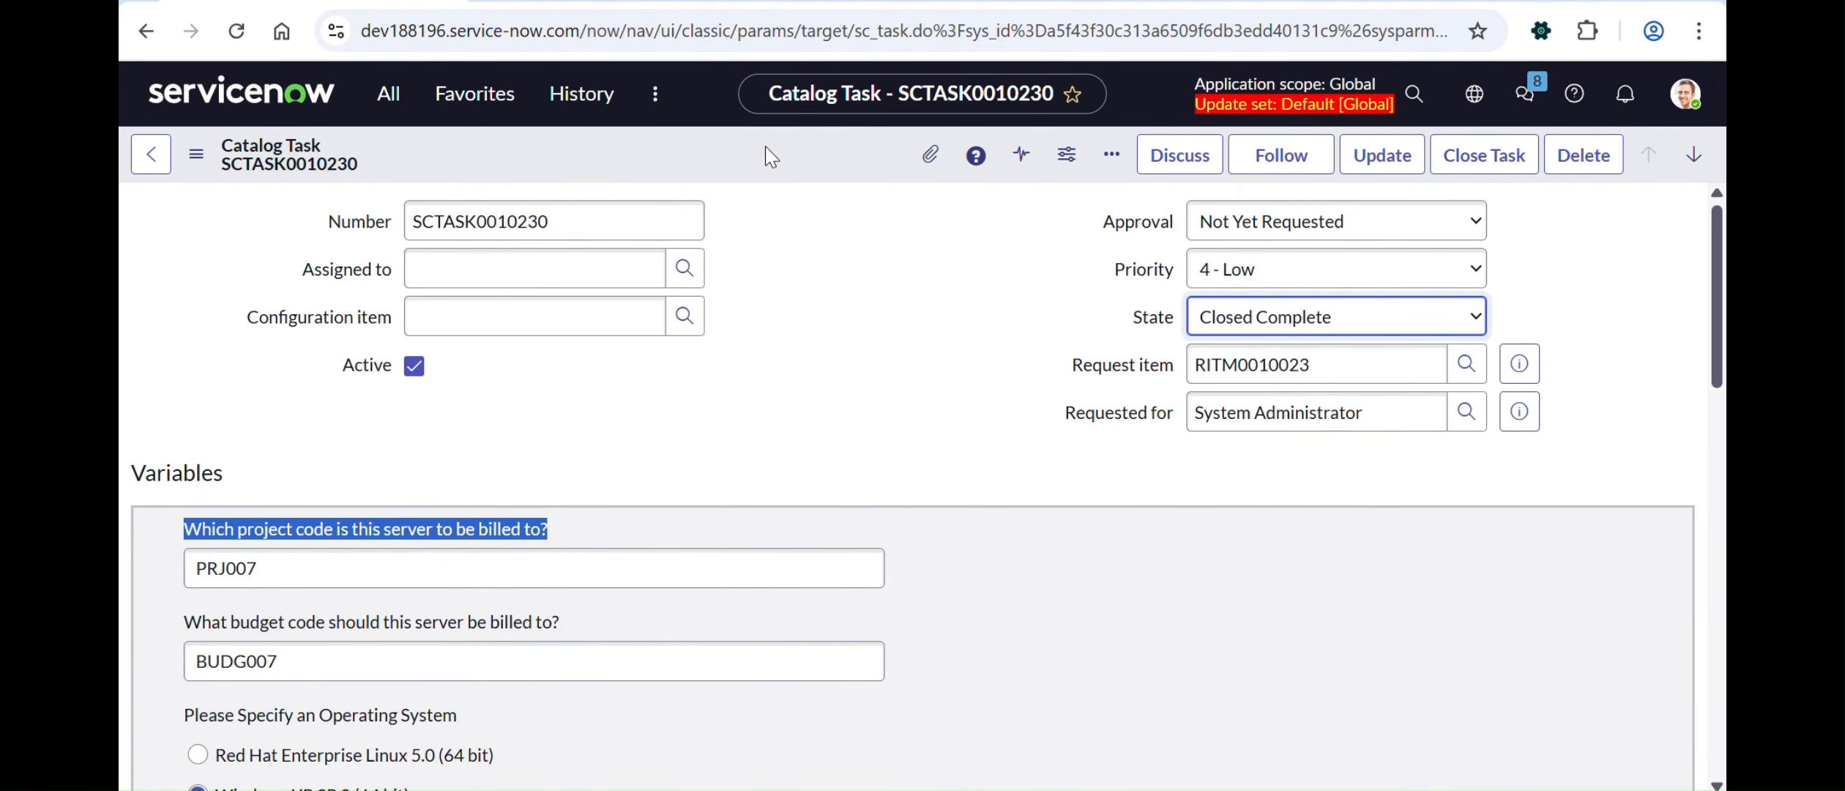
{"action": "right_click", "coordinate": [745, 146]}
{"action": "left_click", "coordinate": [787, 155]}
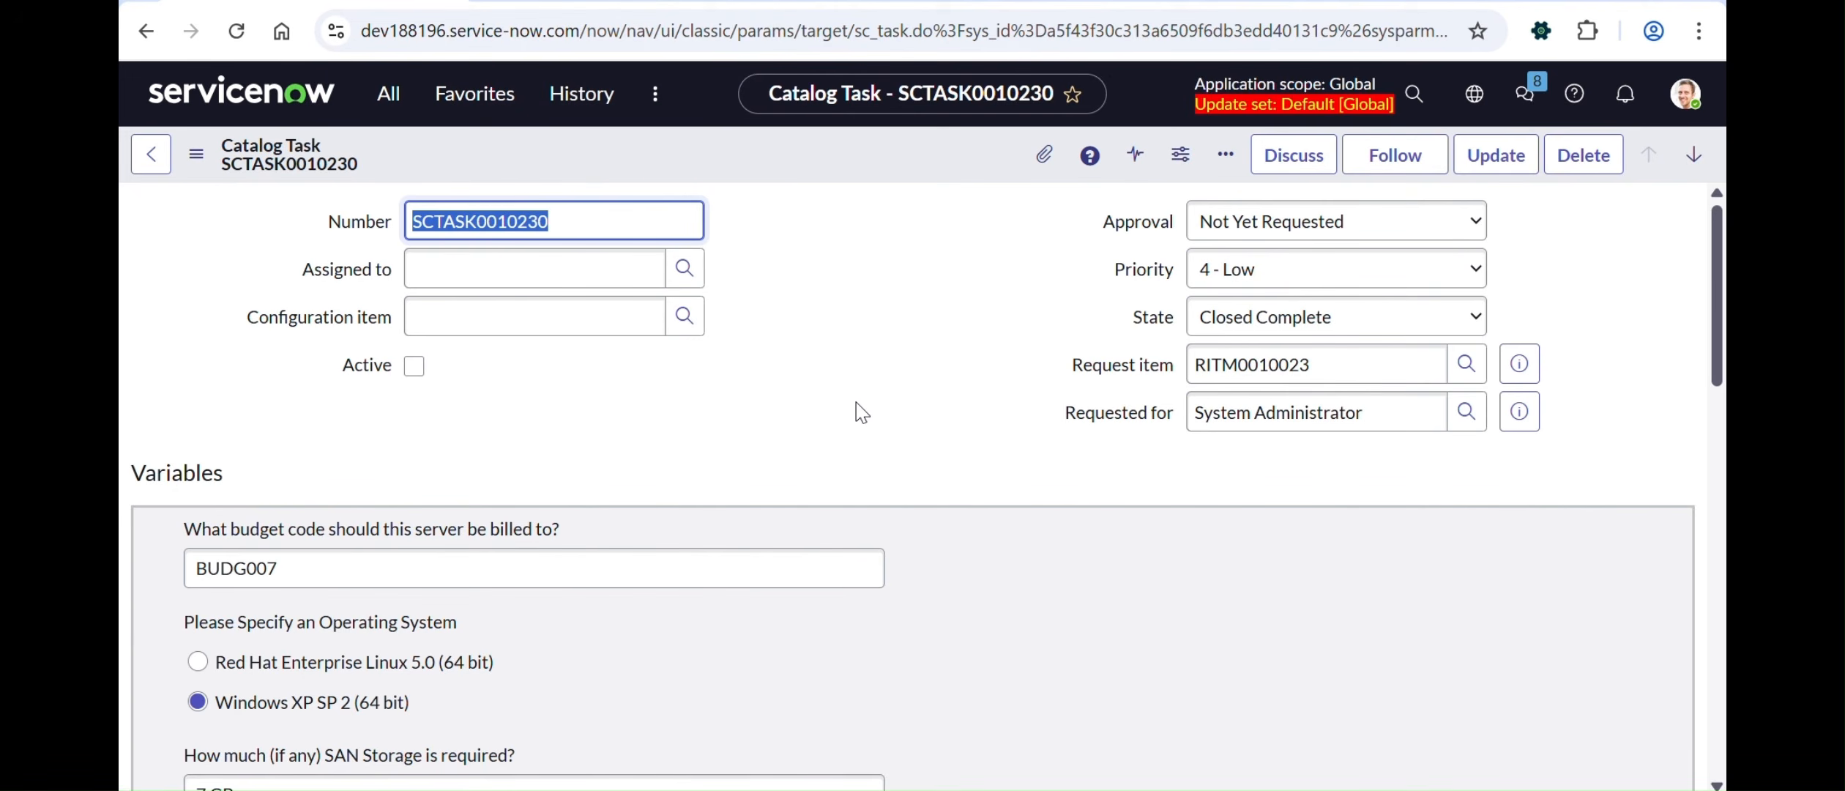
Step: Set the catalog task's State to Closed Incomplete and save the record to test the project code variable's visibility
{"action": "left_click", "coordinate": [1238, 329]}
{"action": "left_click", "coordinate": [1292, 477]}
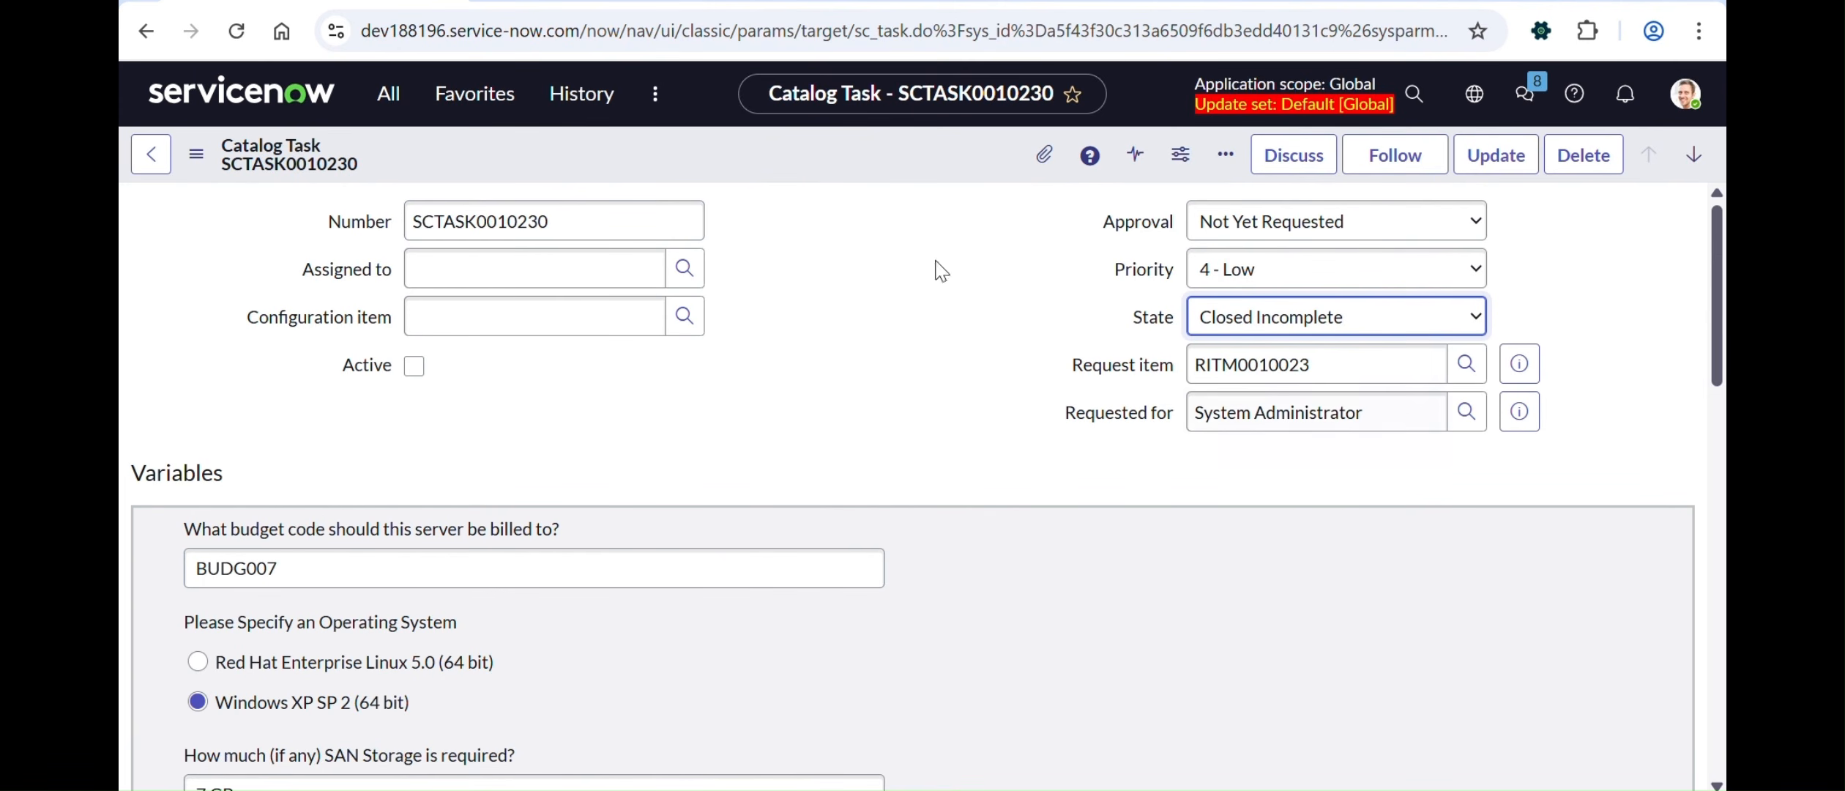
{"action": "right_click", "coordinate": [838, 168]}
{"action": "left_click", "coordinate": [883, 175]}
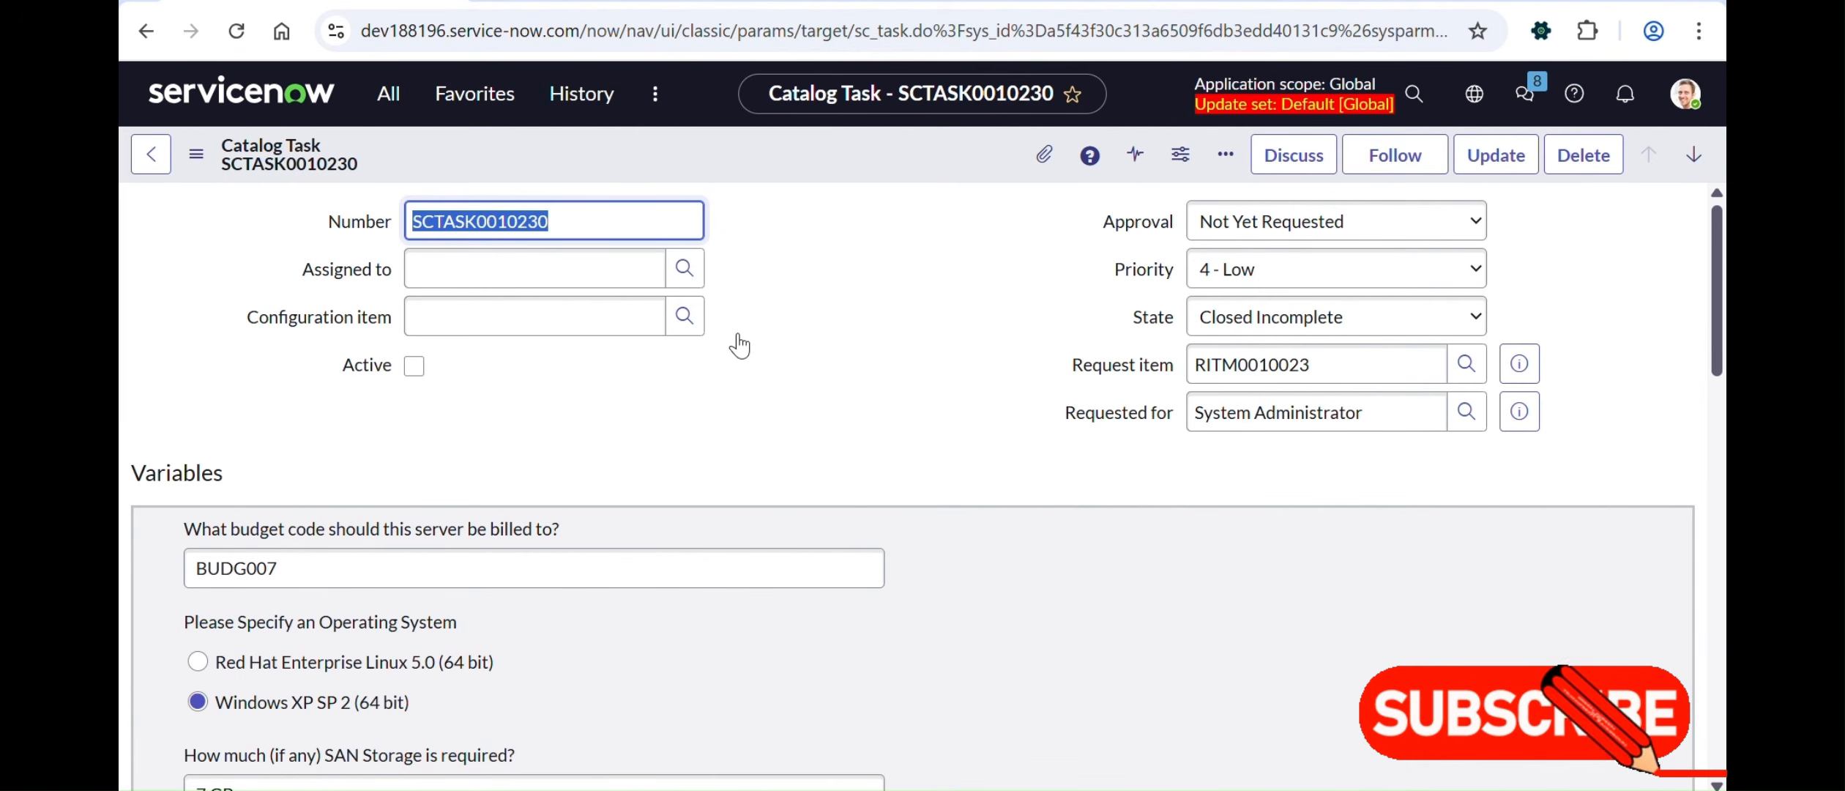
Step: Change the catalog task's State to Work in Progress, save the record, and check for the project code variable
{"action": "left_click", "coordinate": [1310, 317]}
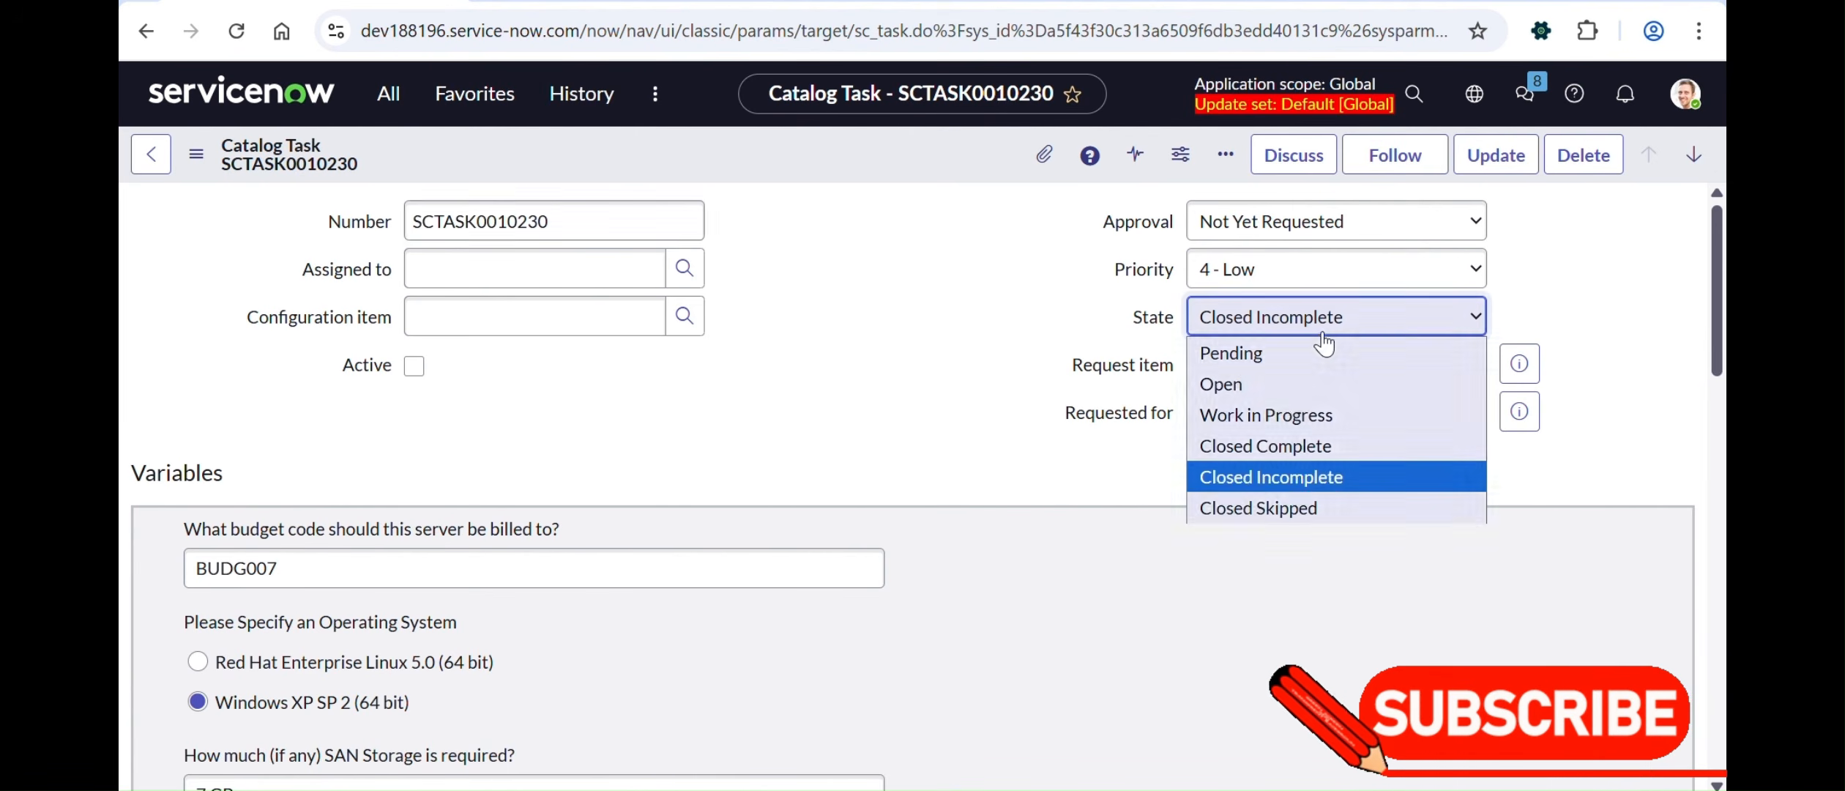
{"action": "left_click", "coordinate": [1287, 412]}
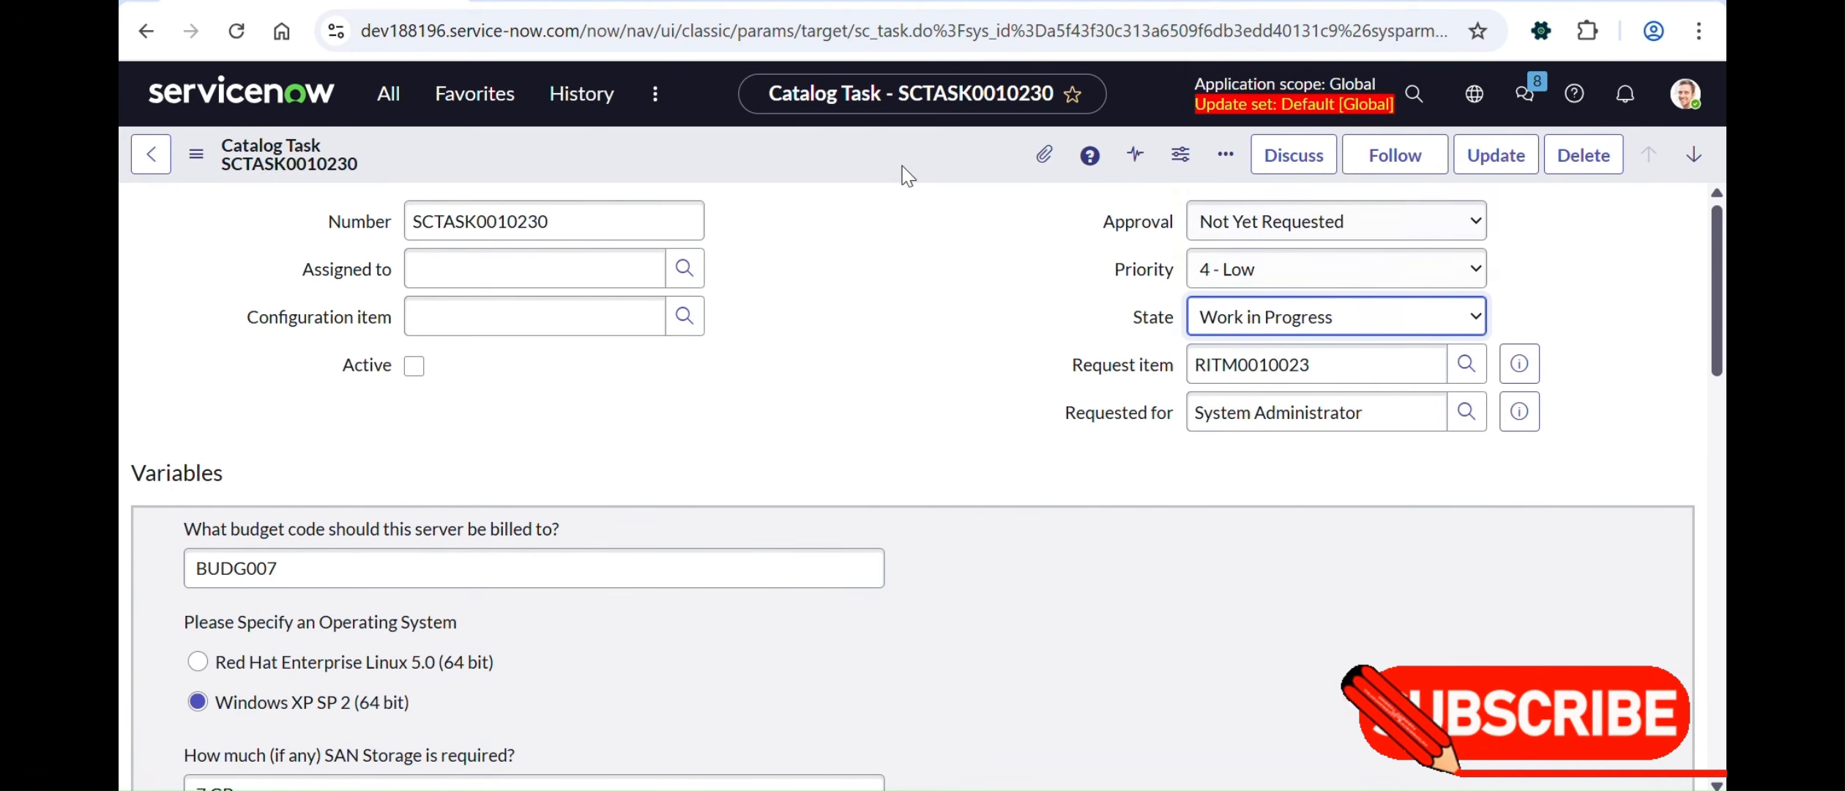
{"action": "right_click", "coordinate": [871, 150]}
{"action": "left_click", "coordinate": [949, 162]}
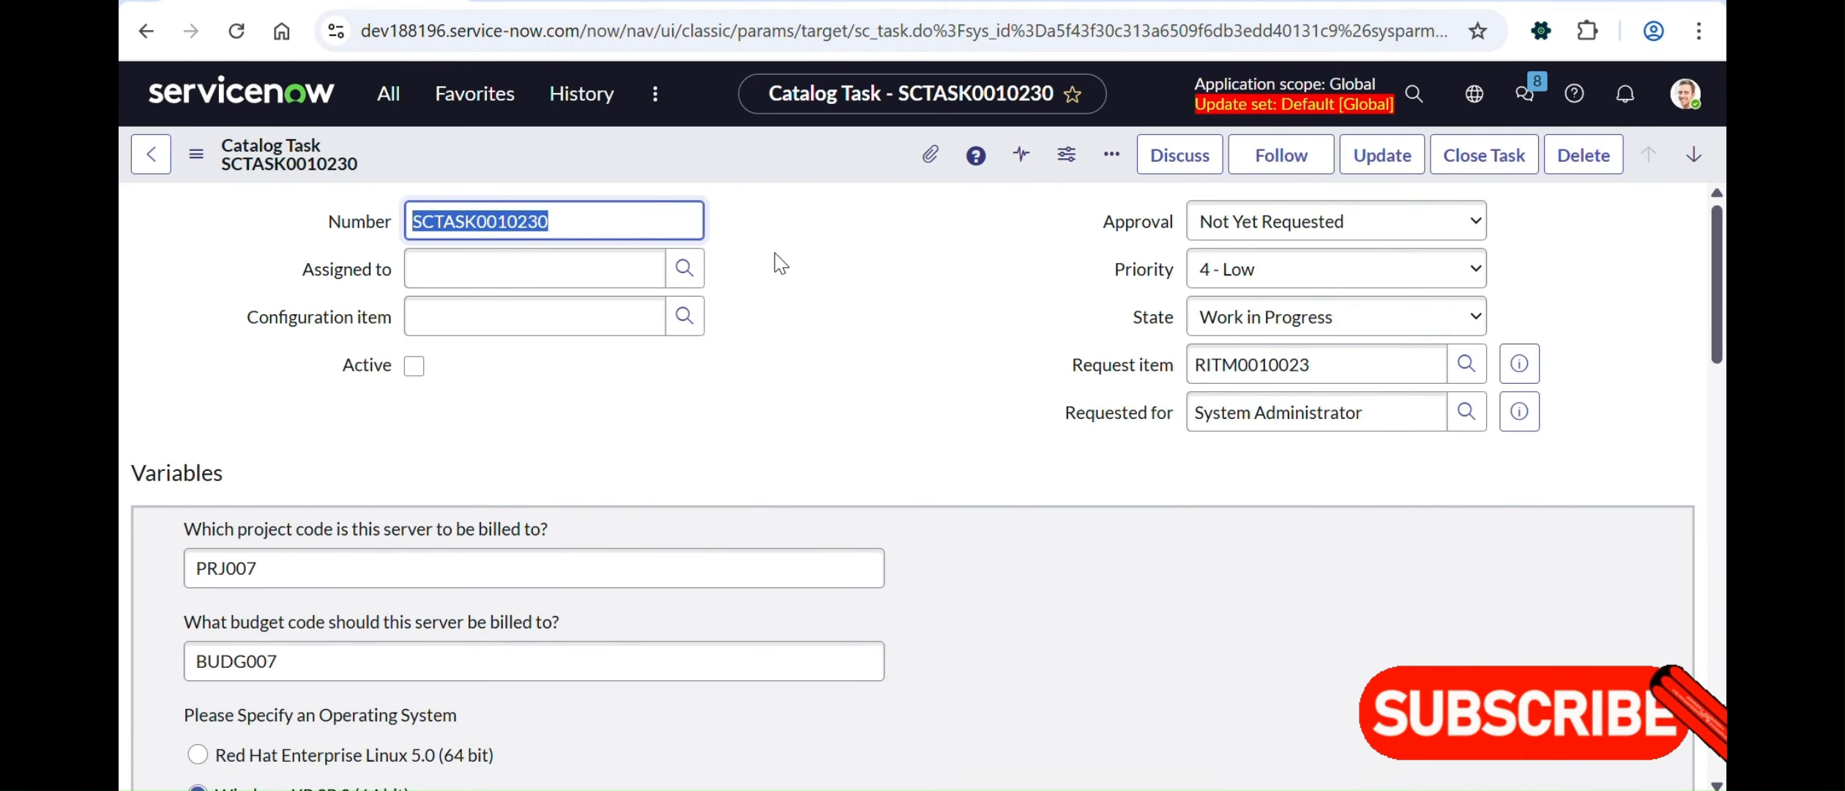
{"action": "left_click", "coordinate": [775, 253]}
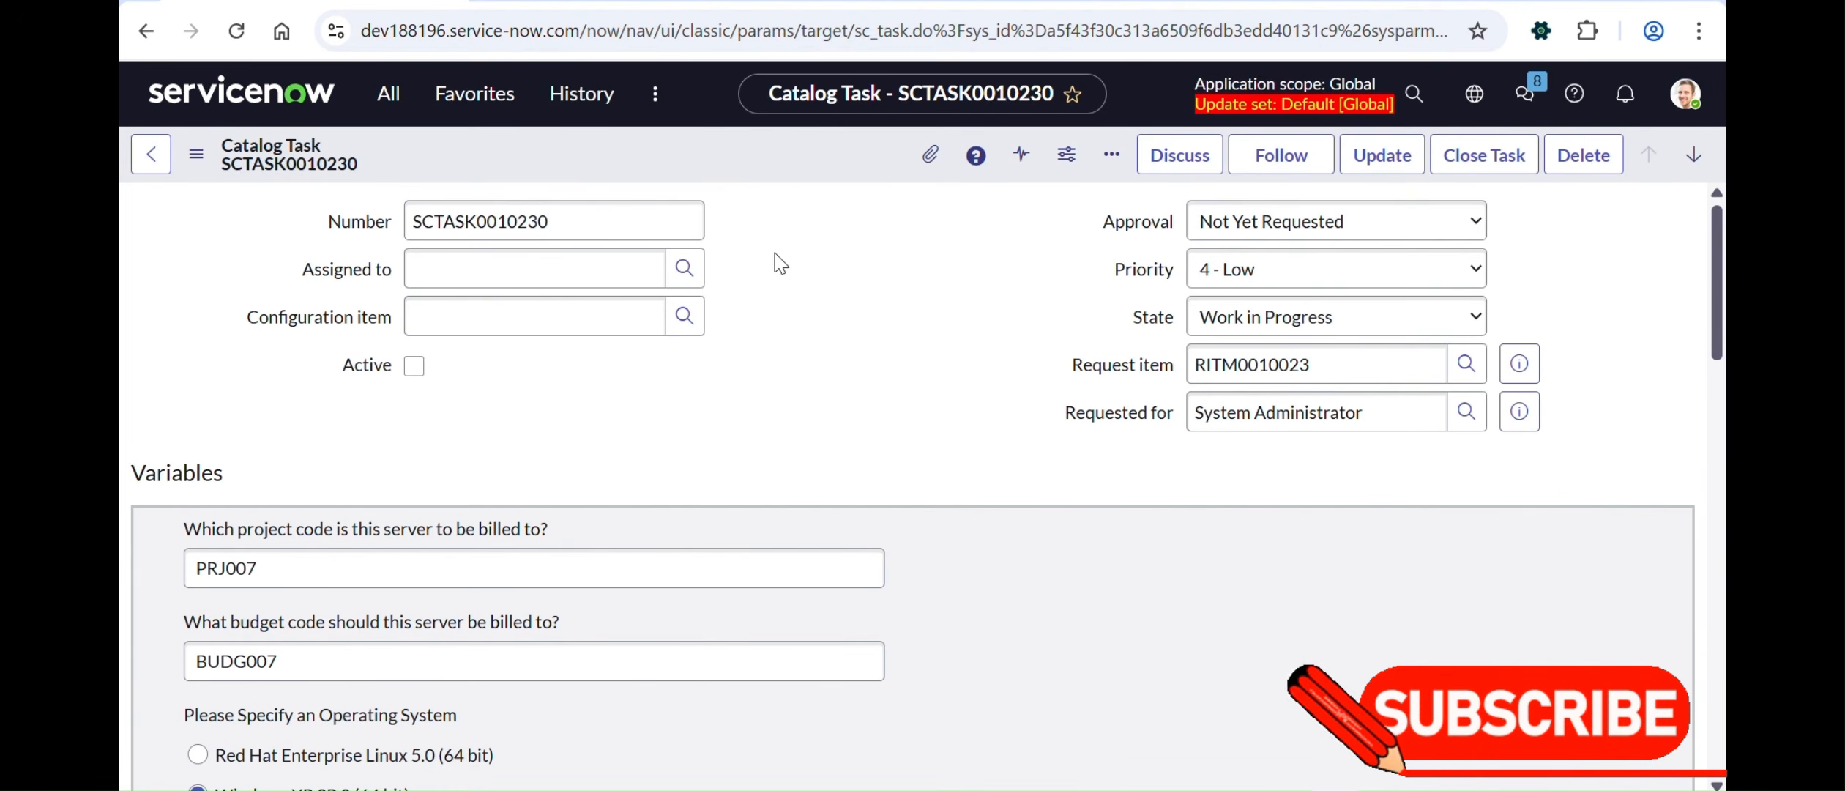